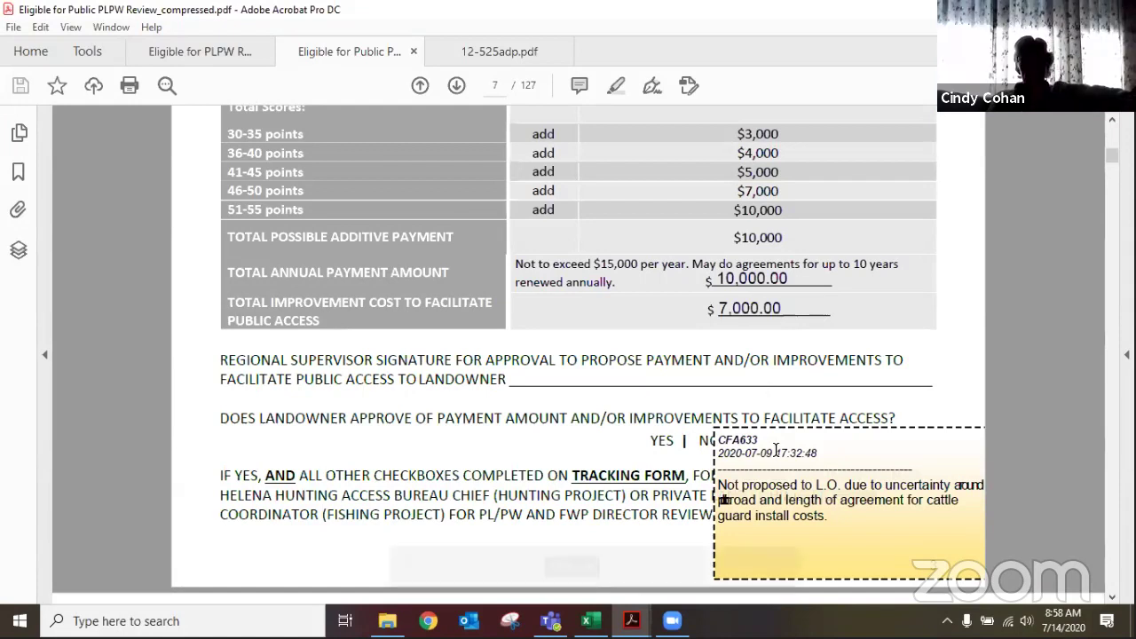
Review the Split Diamond PALA assessment backward from the payment schedule through the qualitative assessment to the seven scored criteria
{"action": "scroll", "coordinate": [660, 412], "scroll_direction": "up", "scroll_amount": 3}
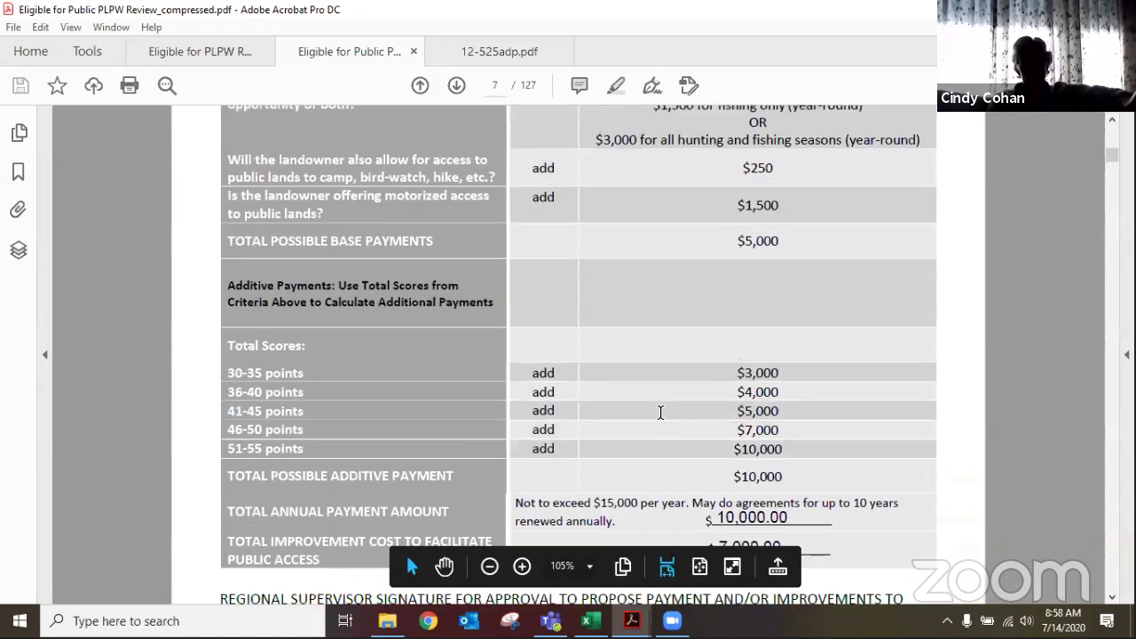
{"action": "scroll", "coordinate": [660, 411], "scroll_direction": "down", "scroll_amount": 1}
{"action": "scroll", "coordinate": [660, 414], "scroll_direction": "up", "scroll_amount": 6}
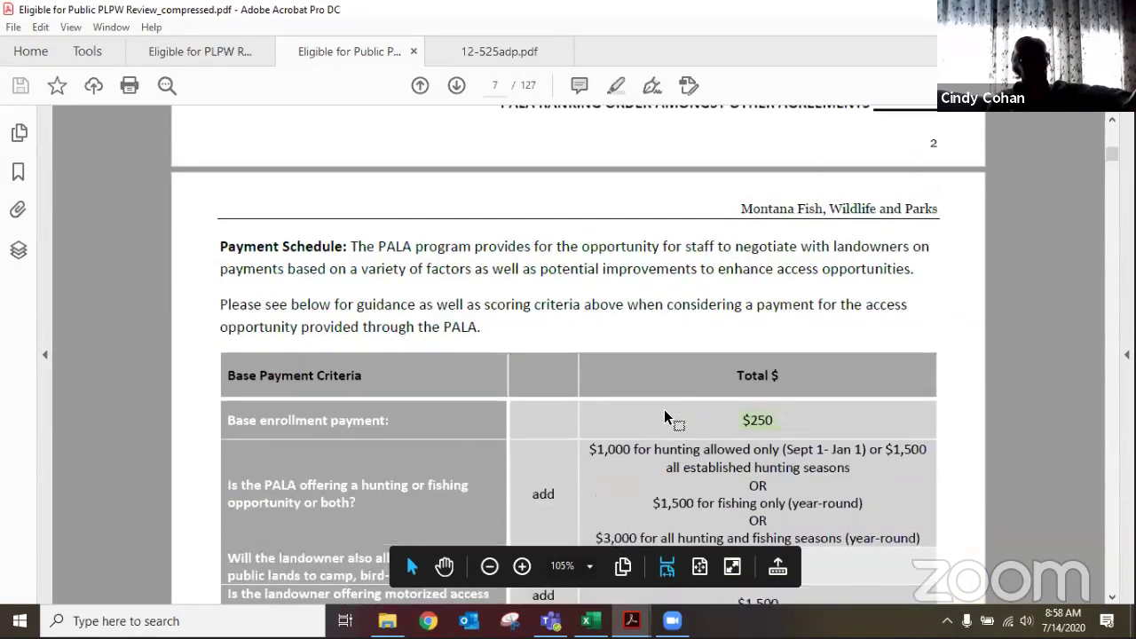
{"action": "scroll", "coordinate": [667, 417], "scroll_direction": "up", "scroll_amount": 5}
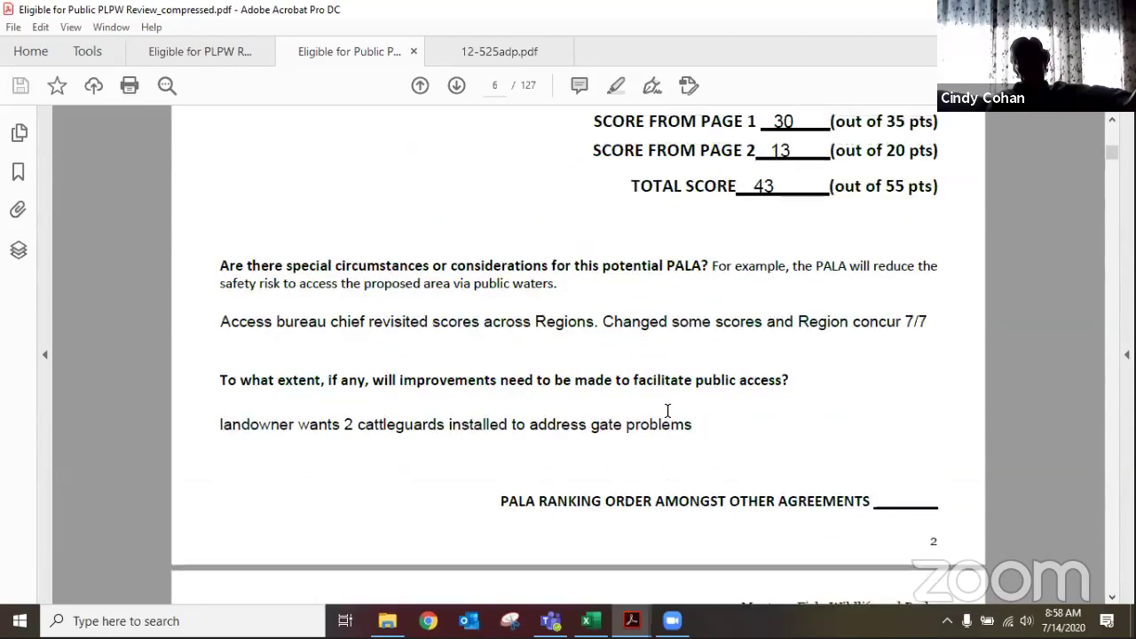
{"action": "scroll", "coordinate": [667, 410], "scroll_direction": "up", "scroll_amount": 2}
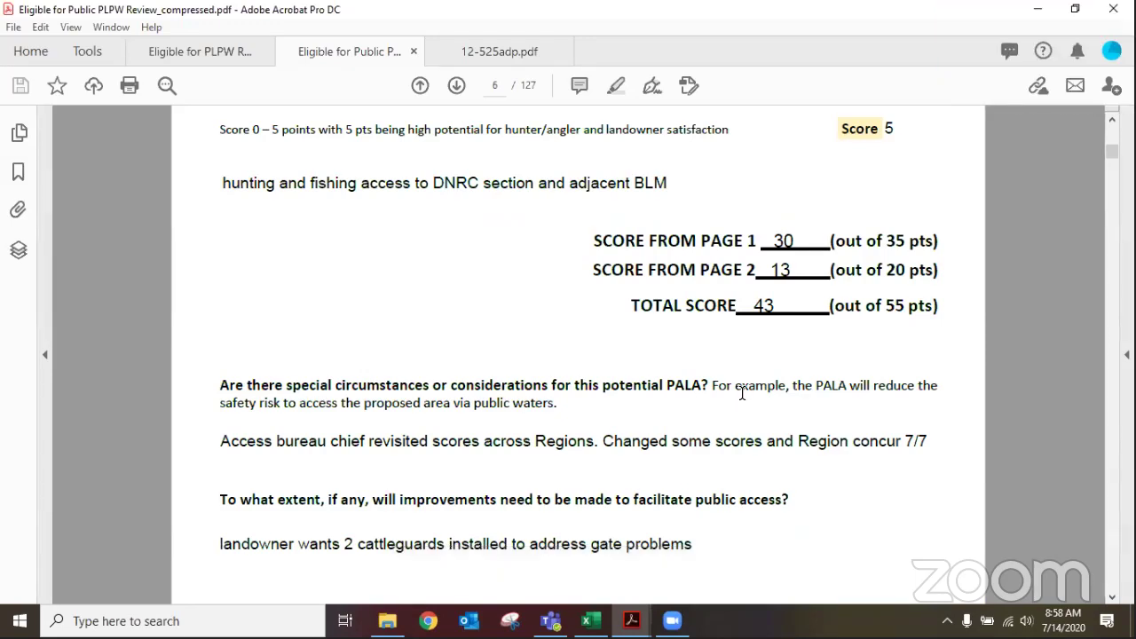
{"action": "scroll", "coordinate": [740, 394], "scroll_direction": "up", "scroll_amount": 3}
{"action": "scroll", "coordinate": [743, 394], "scroll_direction": "up", "scroll_amount": 4}
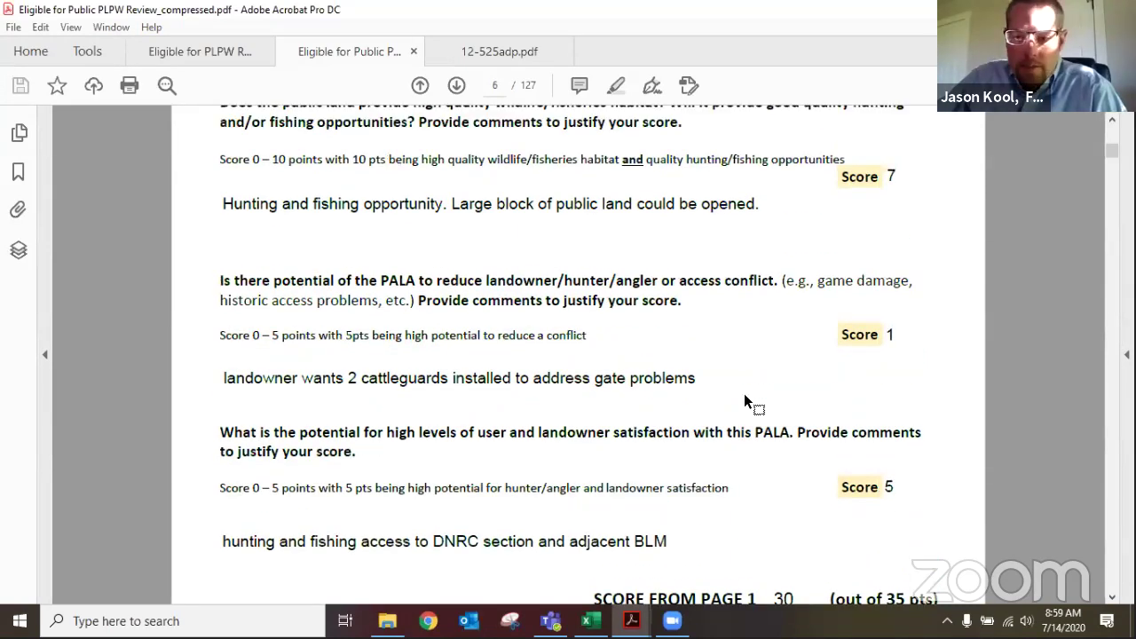
{"action": "scroll", "coordinate": [743, 401], "scroll_direction": "up", "scroll_amount": 3}
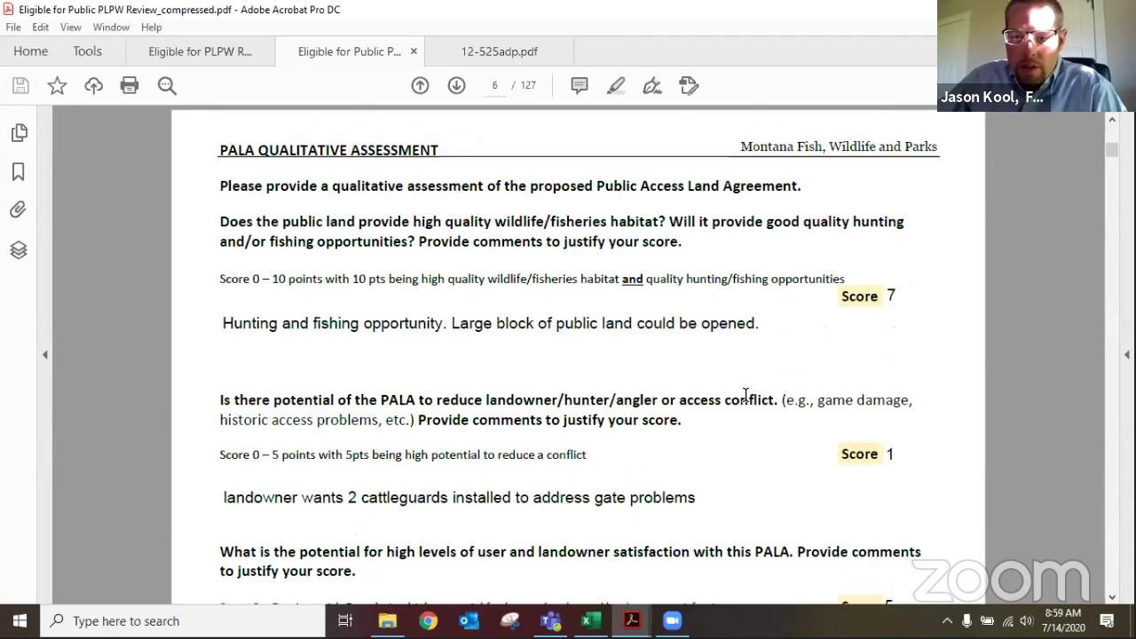
{"action": "scroll", "coordinate": [745, 396], "scroll_direction": "up", "scroll_amount": 7}
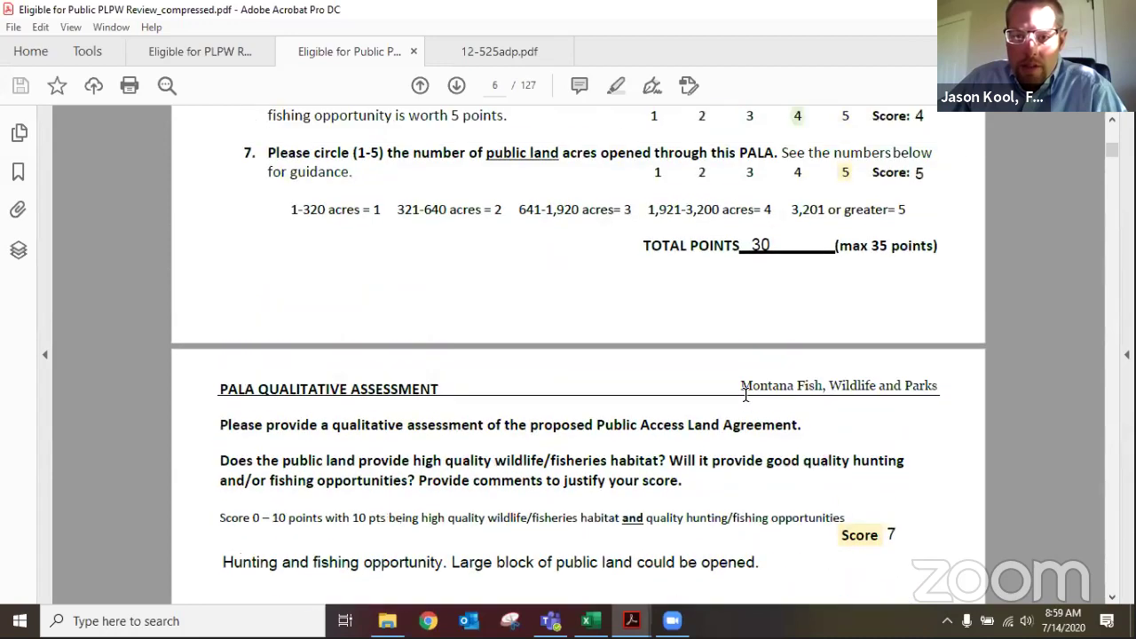
{"action": "scroll", "coordinate": [745, 401], "scroll_direction": "up", "scroll_amount": 9}
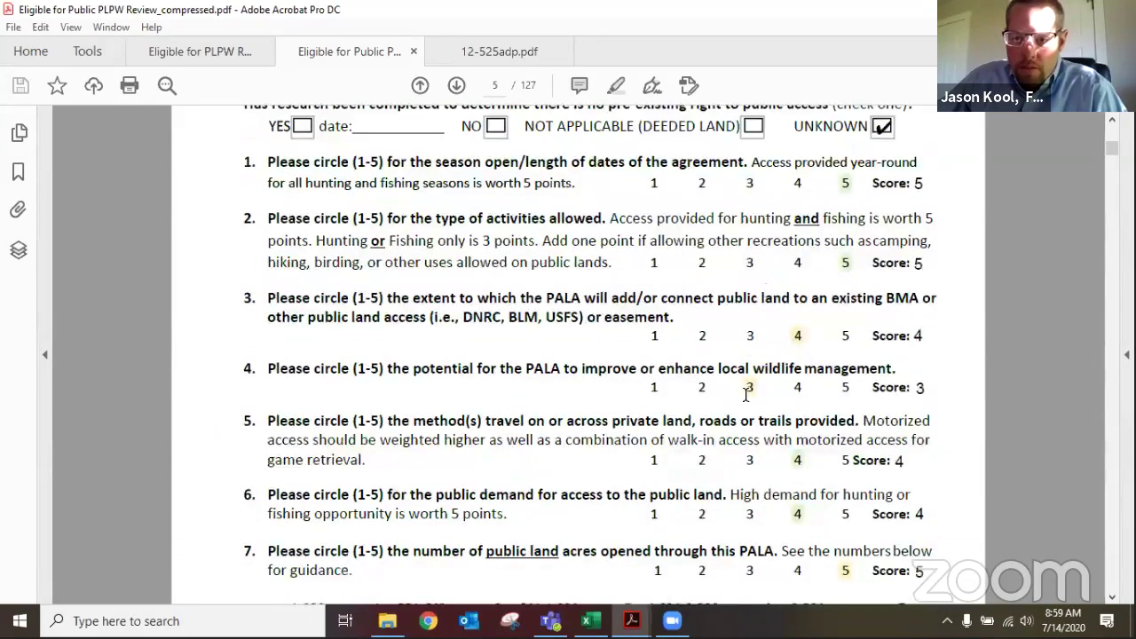
Switch to the 2020 Summary for PLPW workbook in Excel, check the Split Diamond row from its project name onward, and return to Acrobat
{"action": "left_click", "coordinate": [585, 620]}
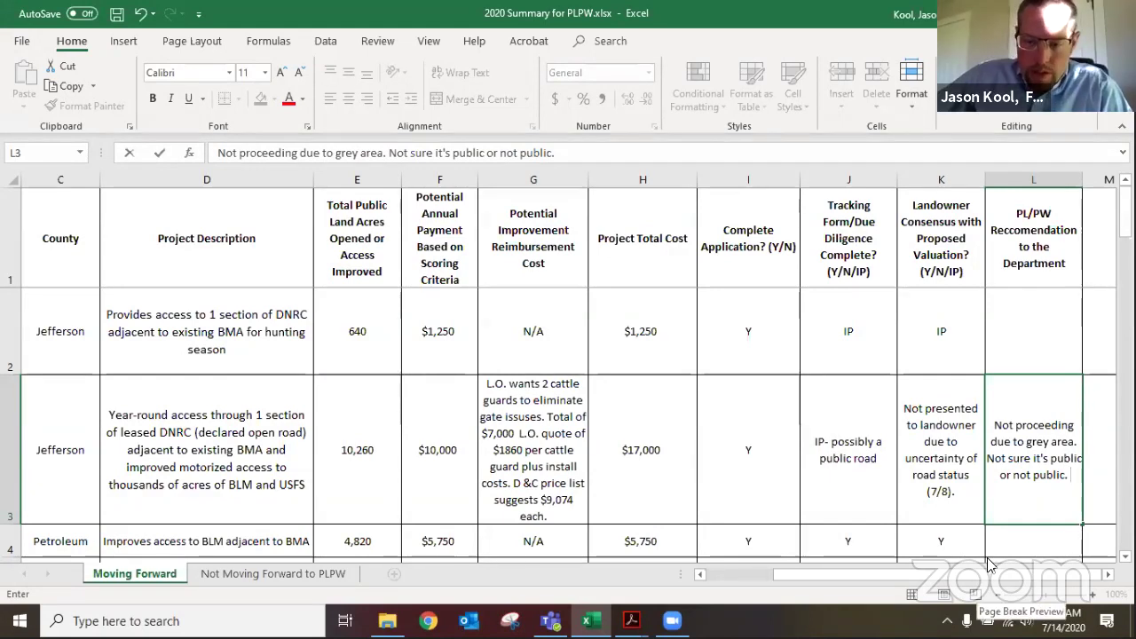
{"action": "left_click_drag", "start_coordinate": [976, 574], "coordinate": [889, 582]}
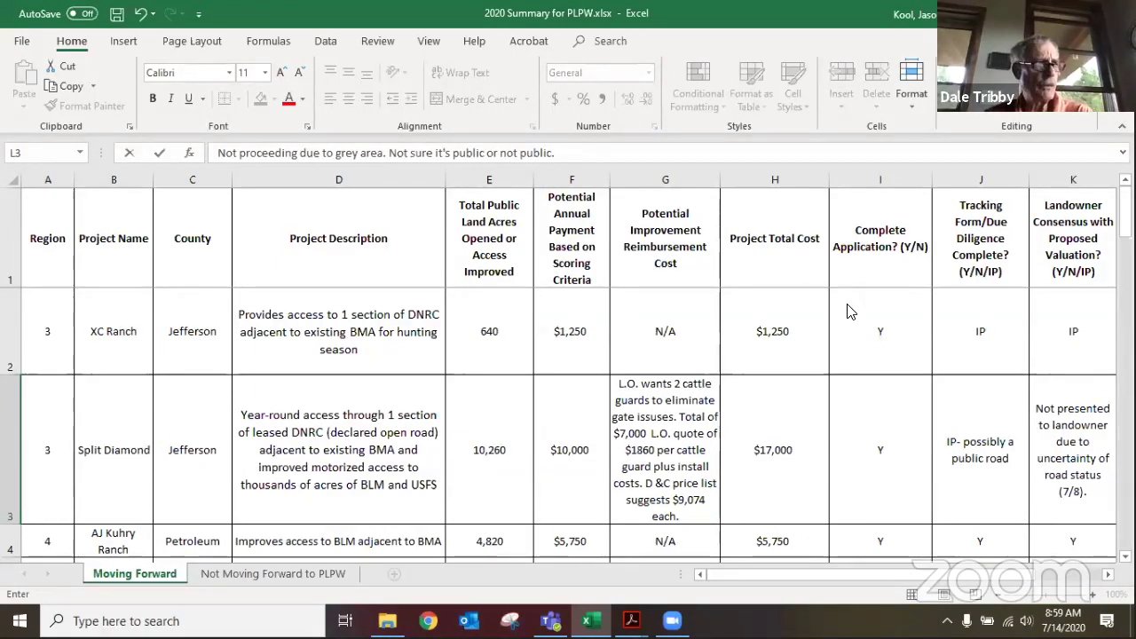
{"action": "key", "text": "alt+Tab"}
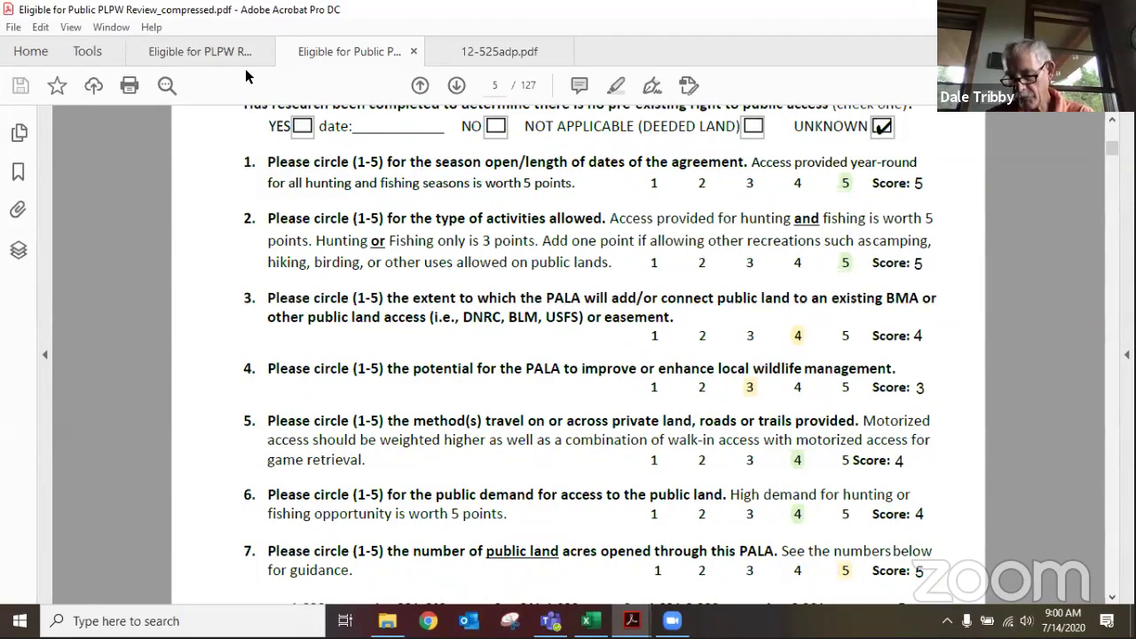
Check the Split Diamond entry in the PLPW Review Summary Table PDF and return to the Public PLPW Review packet
{"action": "left_click", "coordinate": [223, 50]}
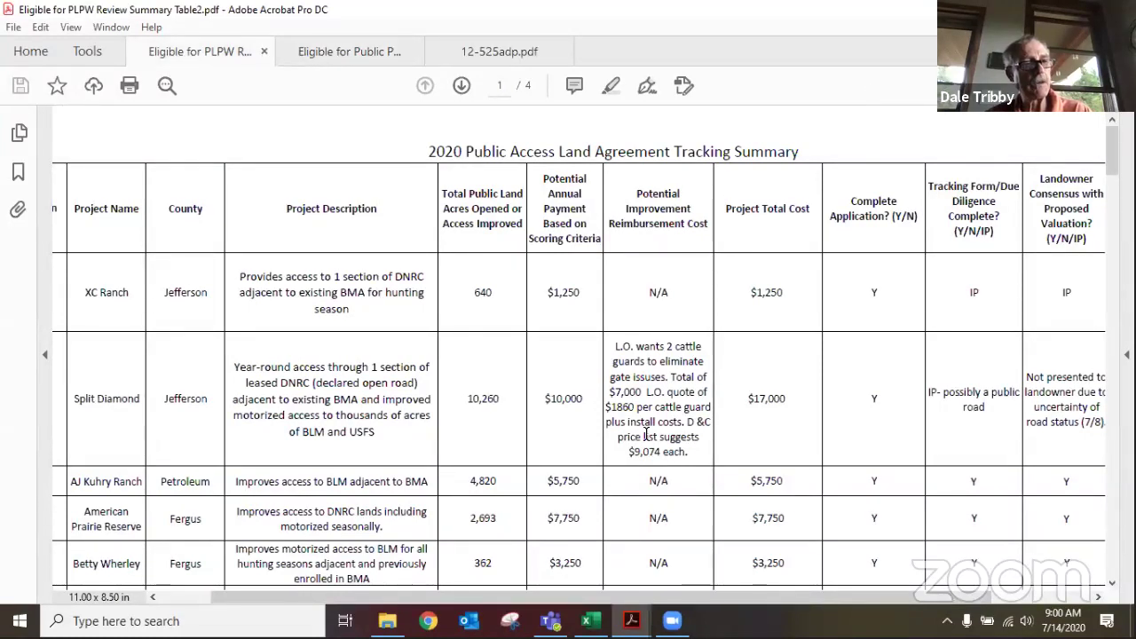
{"action": "mouse_move", "coordinate": [714, 600]}
{"action": "left_mouse_down"}
{"action": "mouse_move", "coordinate": [752, 602]}
{"action": "mouse_move", "coordinate": [722, 599]}
{"action": "left_mouse_up"}
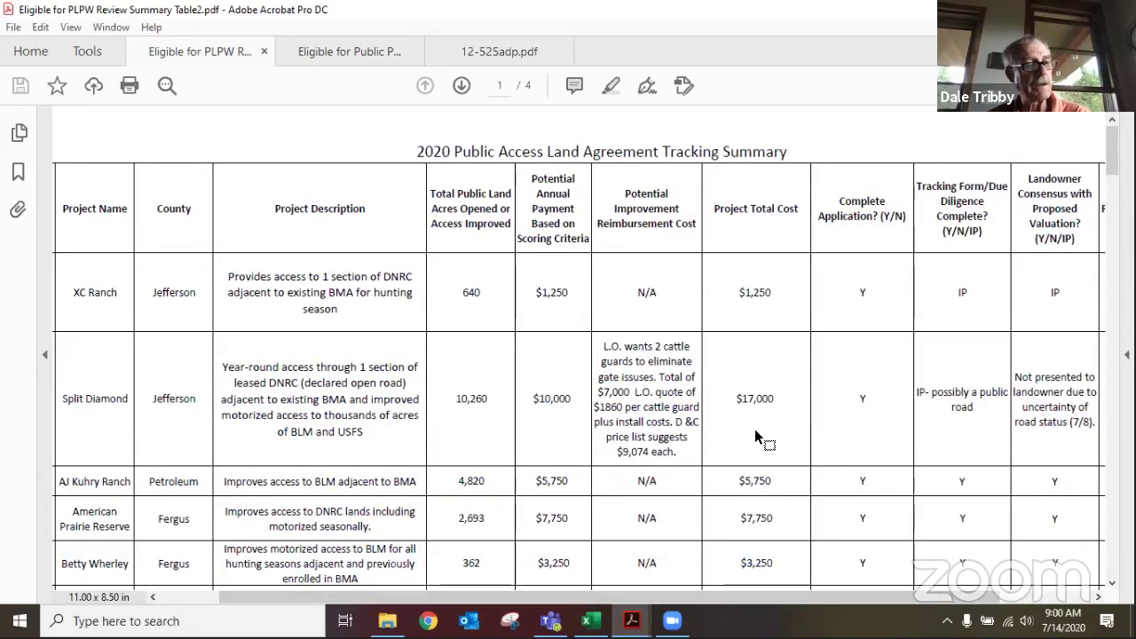
{"action": "left_click", "coordinate": [369, 50]}
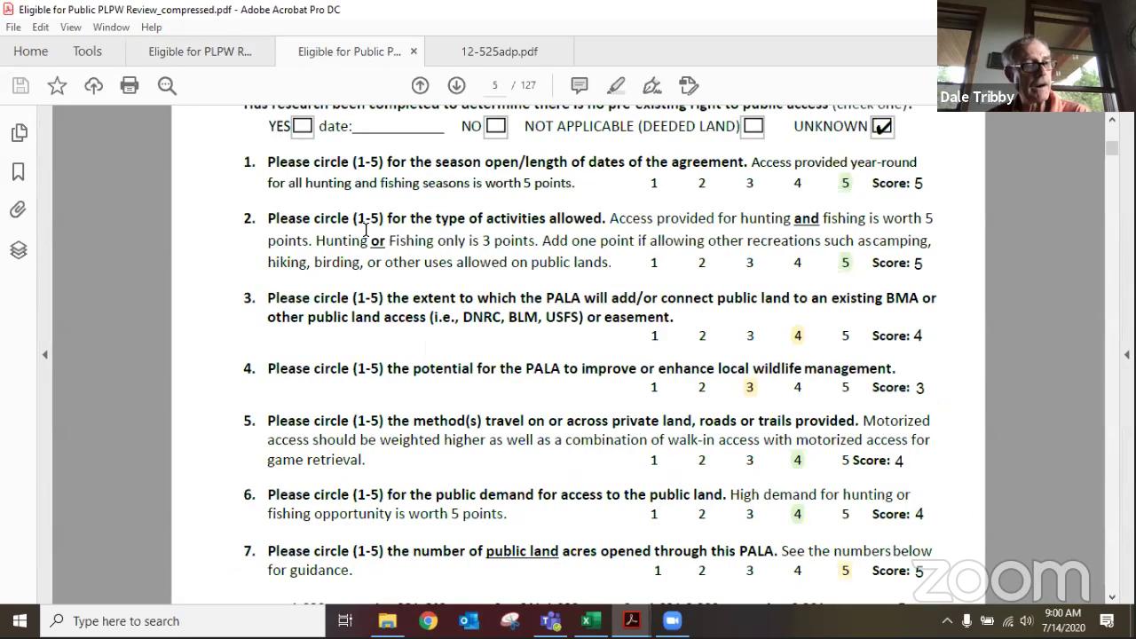
Go back past the Split Diamond form to the XC Ranch assessment form on page 1 of the packet
{"action": "scroll", "coordinate": [529, 398], "scroll_direction": "up", "scroll_amount": 3}
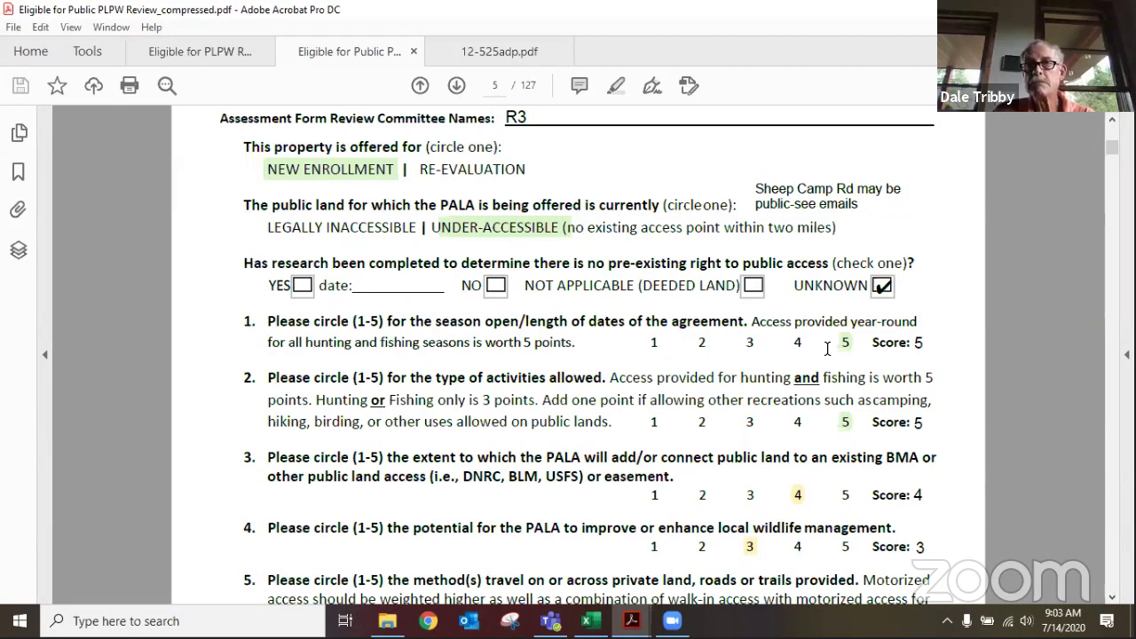
{"action": "scroll", "coordinate": [914, 355], "scroll_direction": "up", "scroll_amount": 10}
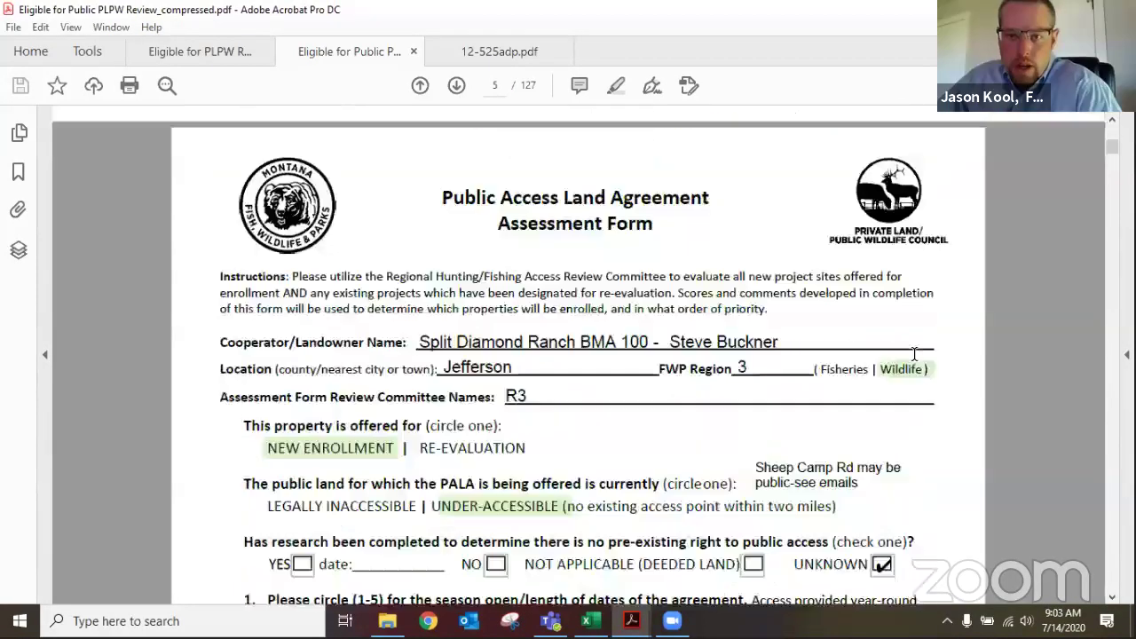
{"action": "scroll", "coordinate": [914, 355], "scroll_direction": "up", "scroll_amount": 8}
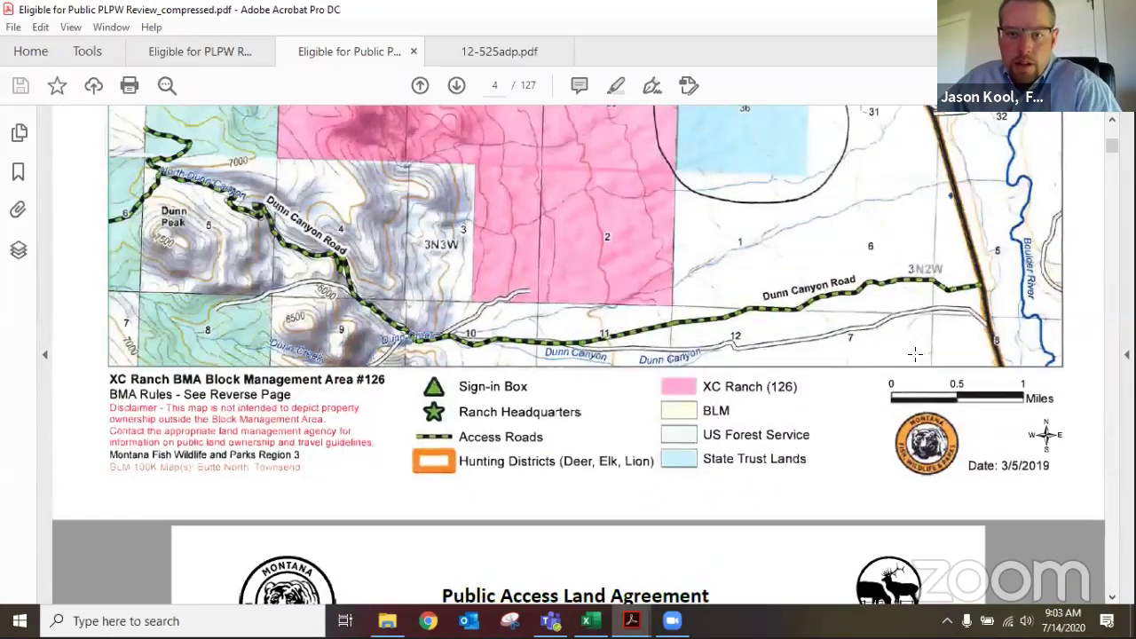
{"action": "scroll", "coordinate": [914, 354], "scroll_direction": "up", "scroll_amount": 15}
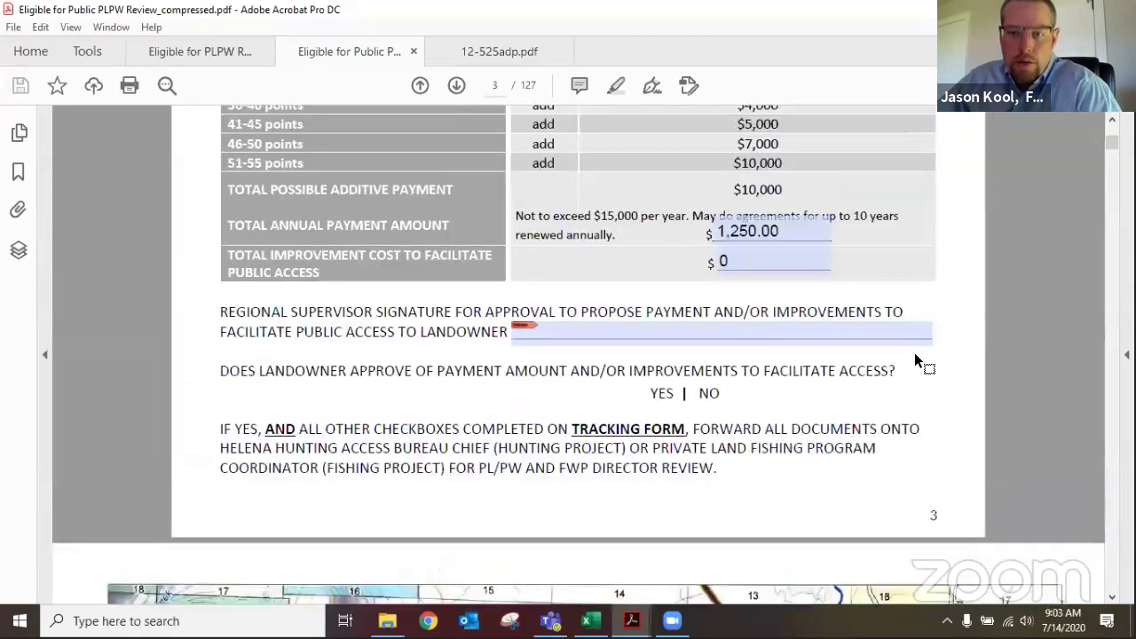
{"action": "scroll", "coordinate": [914, 353], "scroll_direction": "up", "scroll_amount": 3}
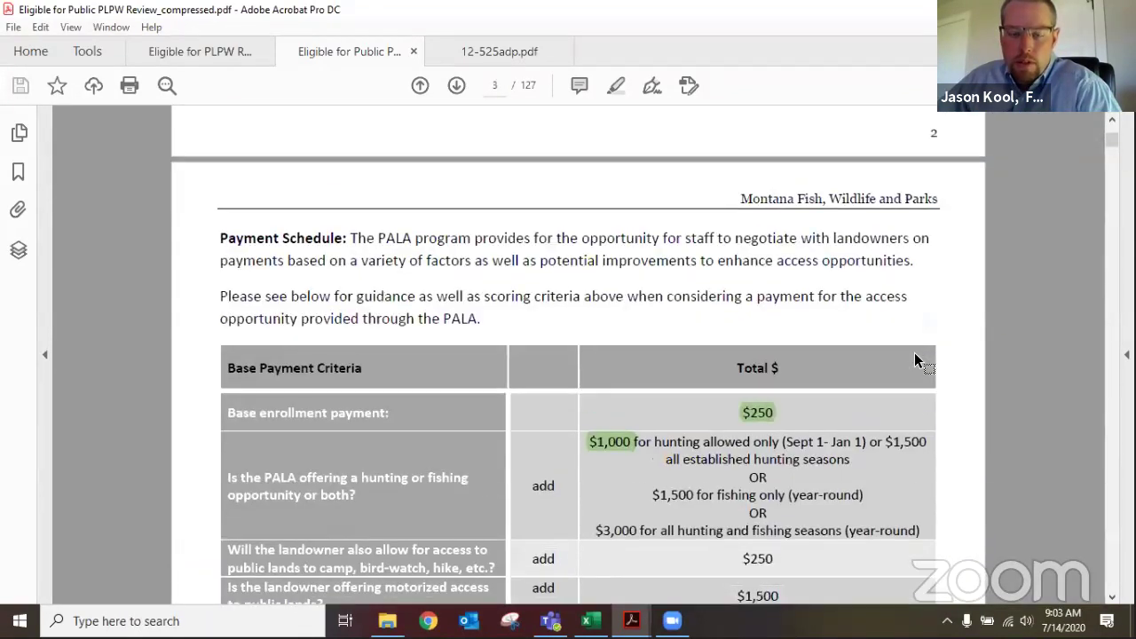
{"action": "scroll", "coordinate": [887, 370], "scroll_direction": "up", "scroll_amount": 10}
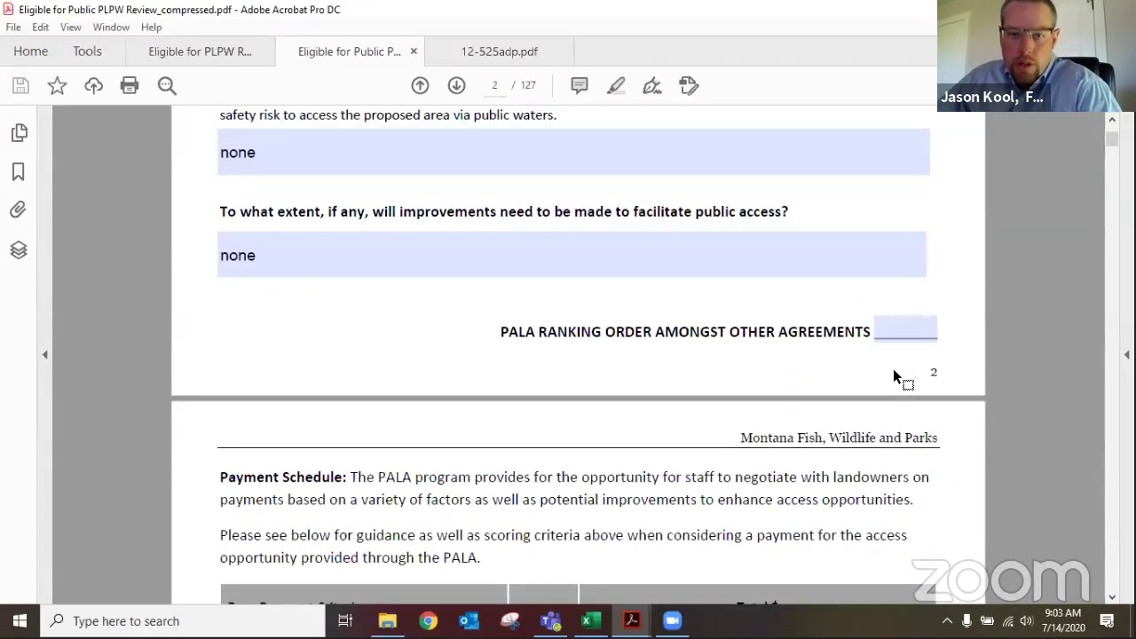
{"action": "scroll", "coordinate": [893, 369], "scroll_direction": "up", "scroll_amount": 10}
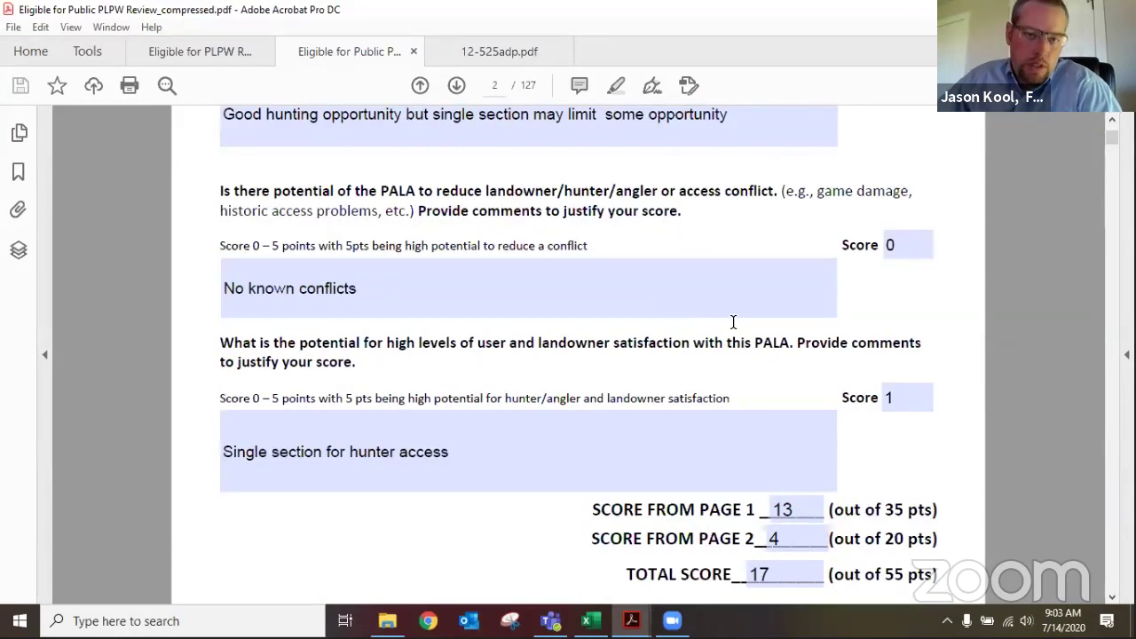
{"action": "scroll", "coordinate": [790, 336], "scroll_direction": "up", "scroll_amount": 20}
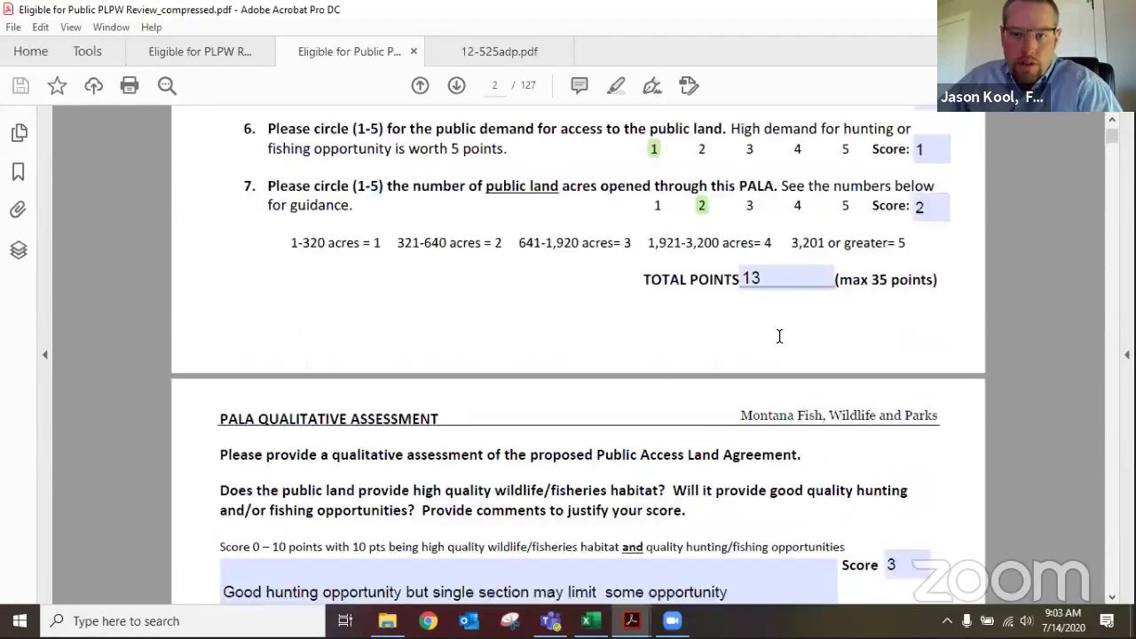
{"action": "scroll", "coordinate": [781, 337], "scroll_direction": "up", "scroll_amount": 8}
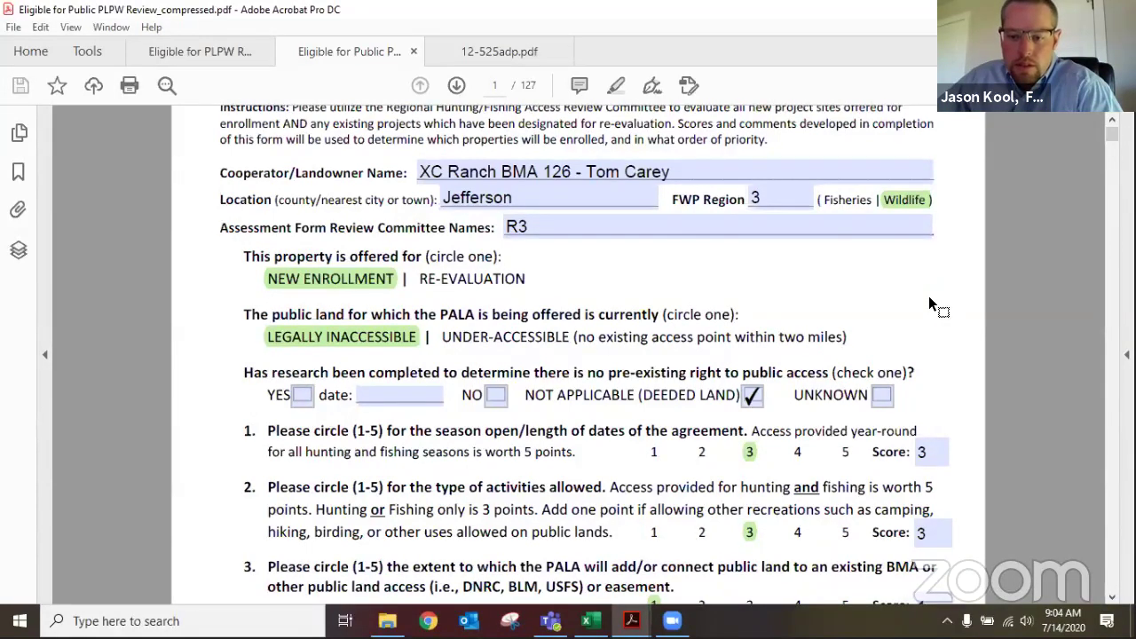
Examine the XC Ranch criteria scores, qualitative assessment and total score on pages 1 and 2
{"action": "scroll", "coordinate": [929, 302], "scroll_direction": "down", "scroll_amount": 2}
{"action": "scroll", "coordinate": [929, 302], "scroll_direction": "down", "scroll_amount": 2}
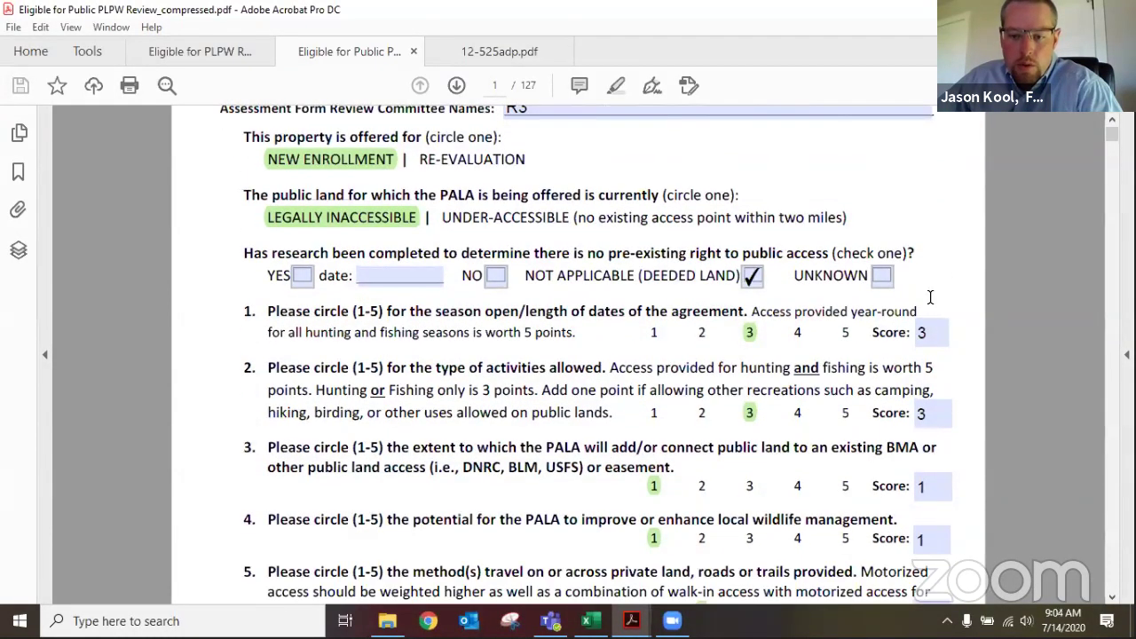
{"action": "scroll", "coordinate": [929, 296], "scroll_direction": "down", "scroll_amount": 4}
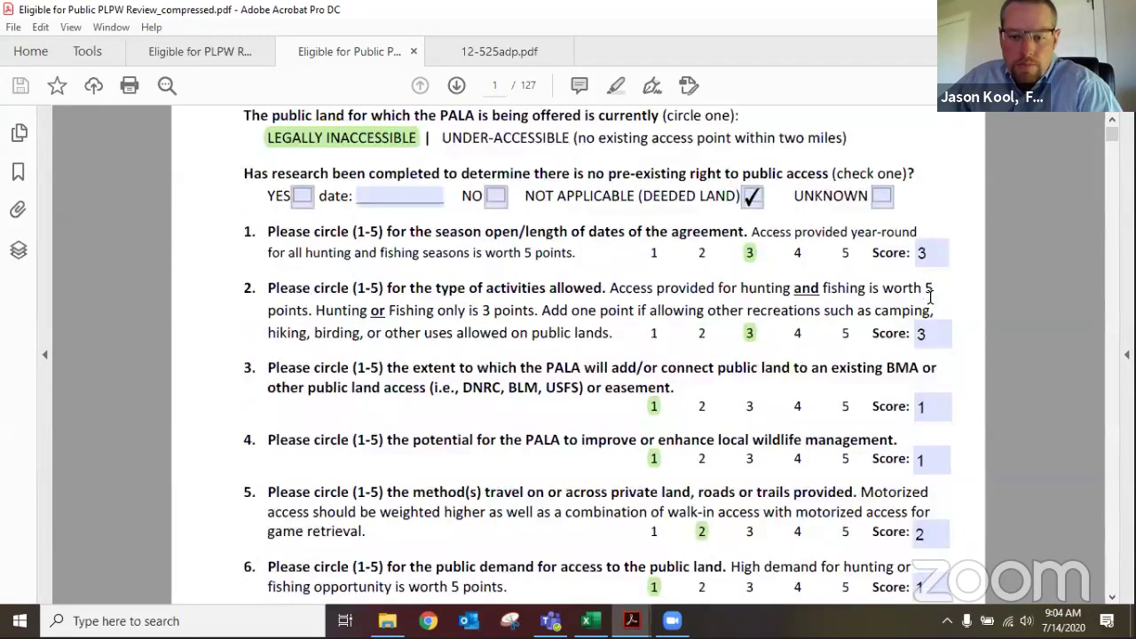
{"action": "scroll", "coordinate": [927, 296], "scroll_direction": "down", "scroll_amount": 15}
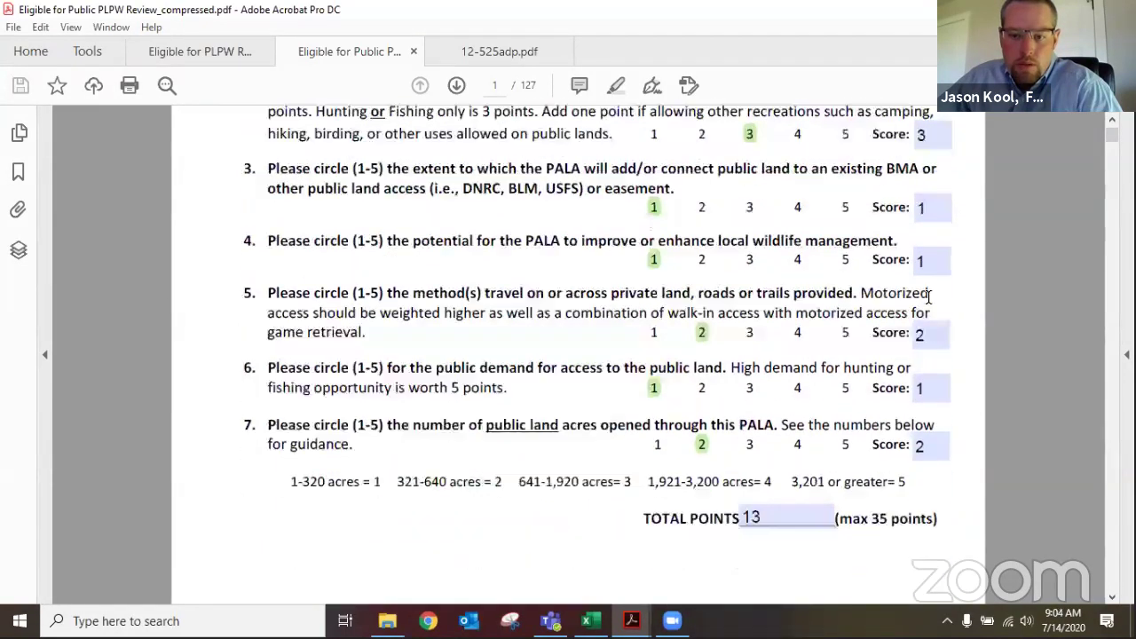
{"action": "scroll", "coordinate": [927, 296], "scroll_direction": "down", "scroll_amount": 7}
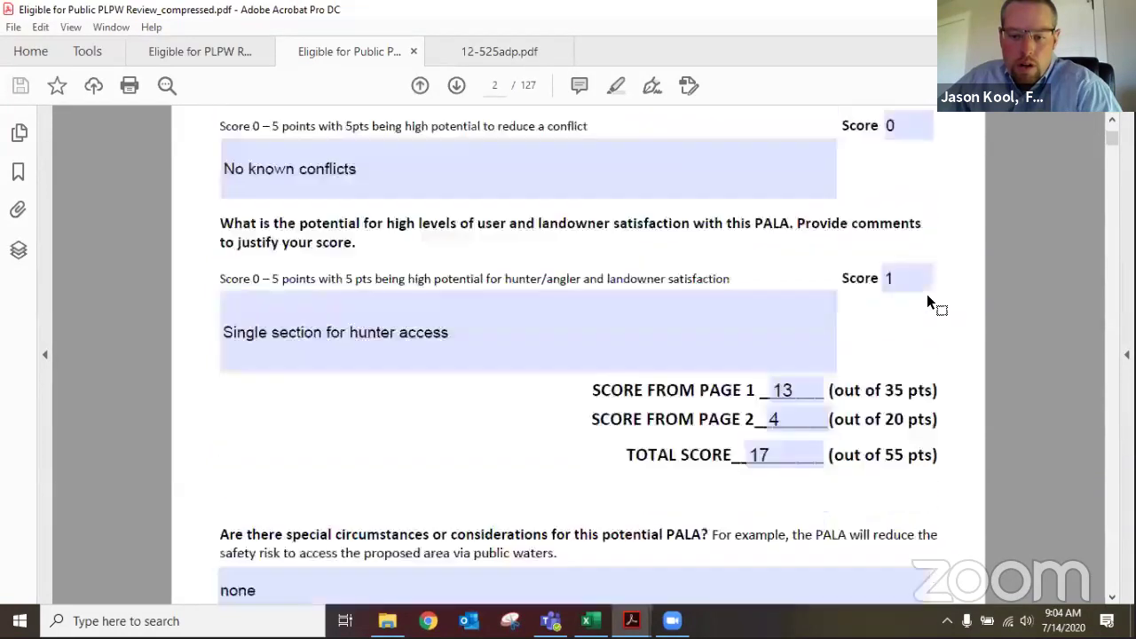
{"action": "scroll", "coordinate": [928, 297], "scroll_direction": "down", "scroll_amount": 1}
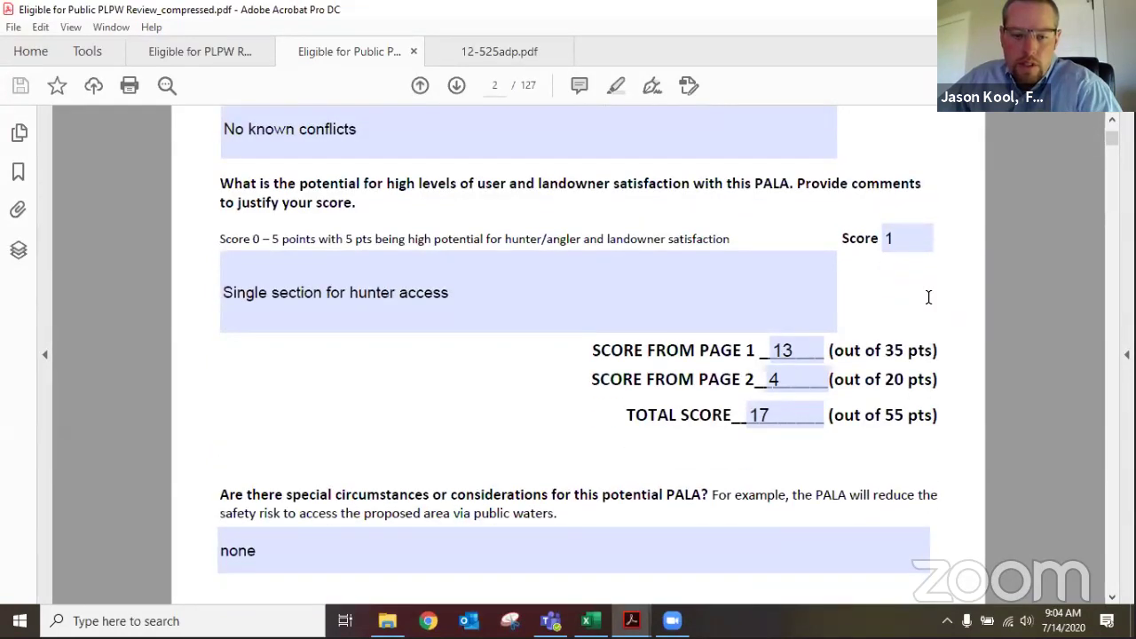
Examine the XC Ranch payment schedule, including the base payments, additive payments, annual payment amount and improvement cost
{"action": "scroll", "coordinate": [928, 297], "scroll_direction": "down", "scroll_amount": 6}
{"action": "scroll", "coordinate": [927, 296], "scroll_direction": "down", "scroll_amount": 12}
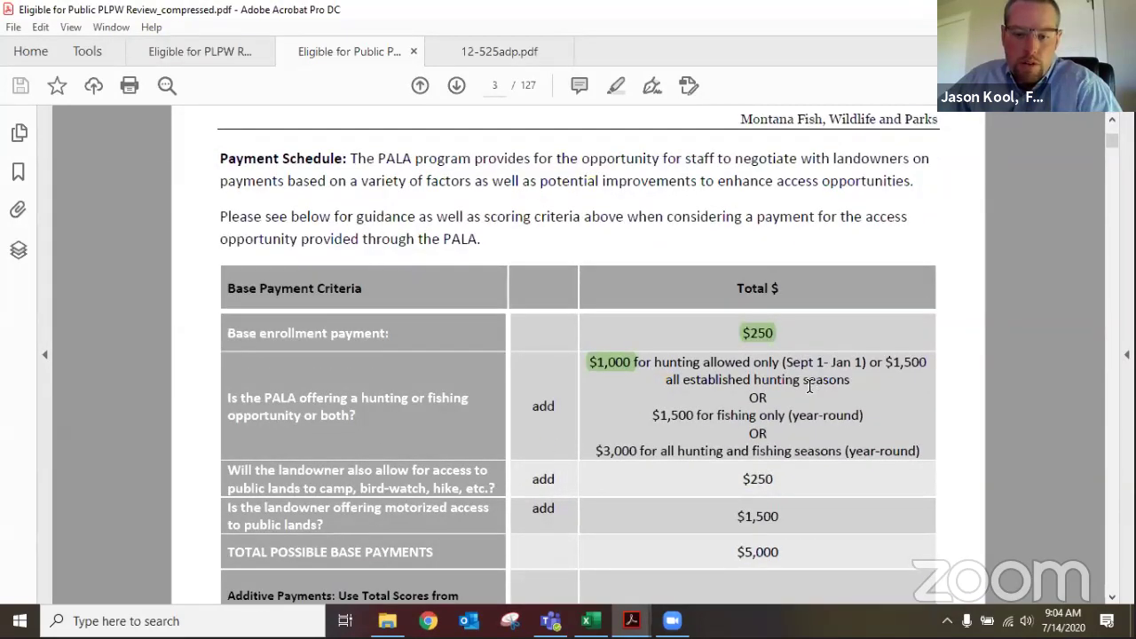
{"action": "scroll", "coordinate": [767, 470], "scroll_direction": "down", "scroll_amount": 2}
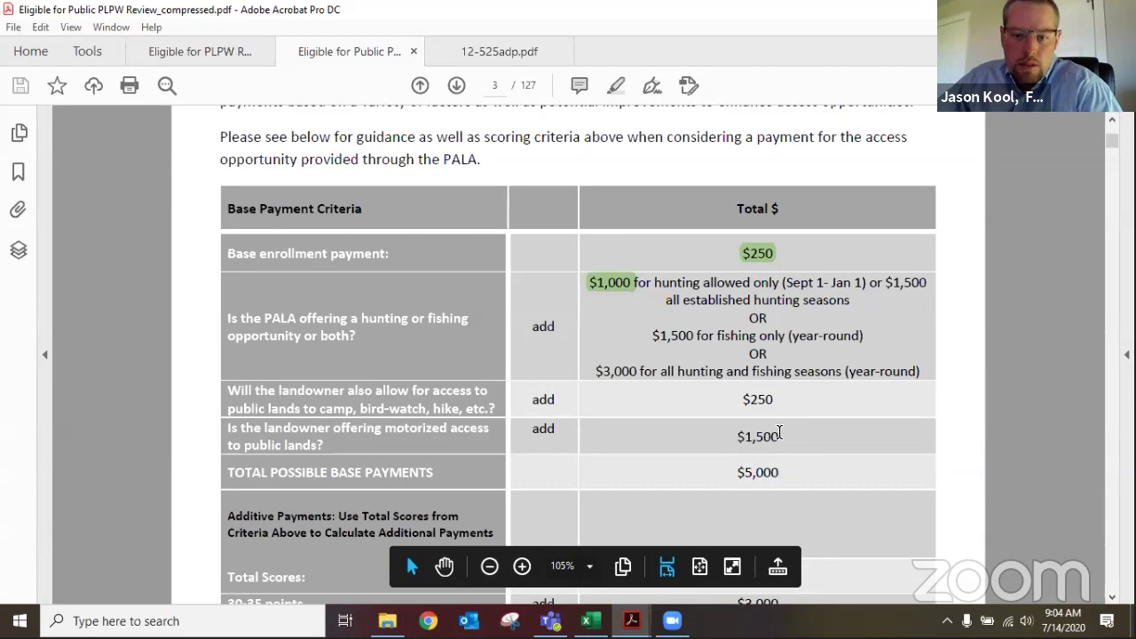
{"action": "scroll", "coordinate": [779, 432], "scroll_direction": "down", "scroll_amount": 7}
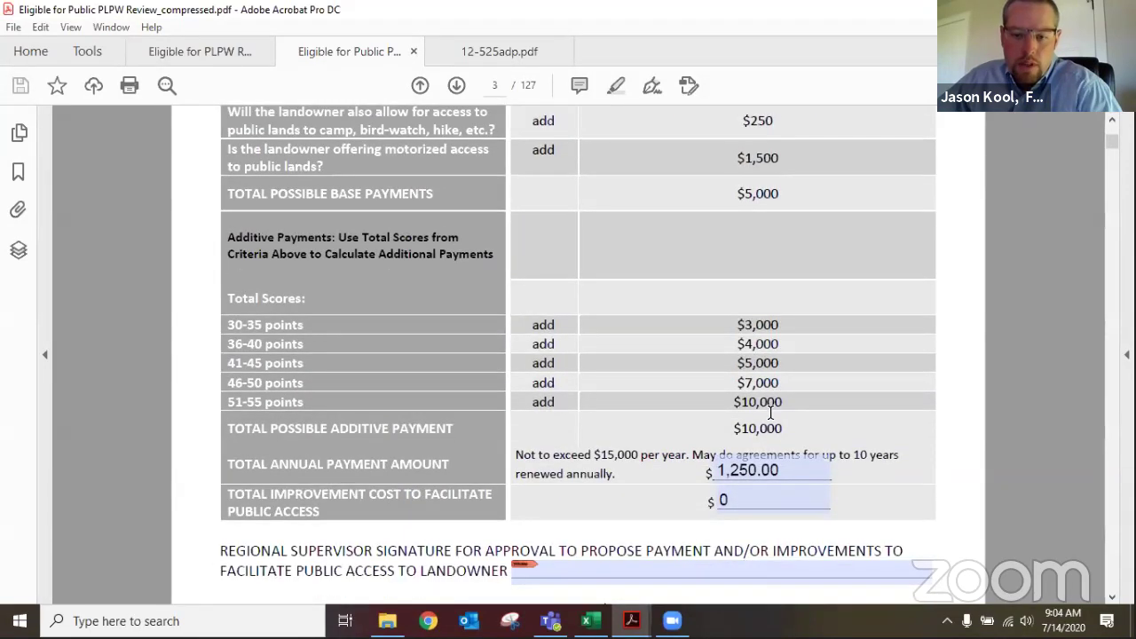
{"action": "scroll", "coordinate": [770, 413], "scroll_direction": "down", "scroll_amount": 3}
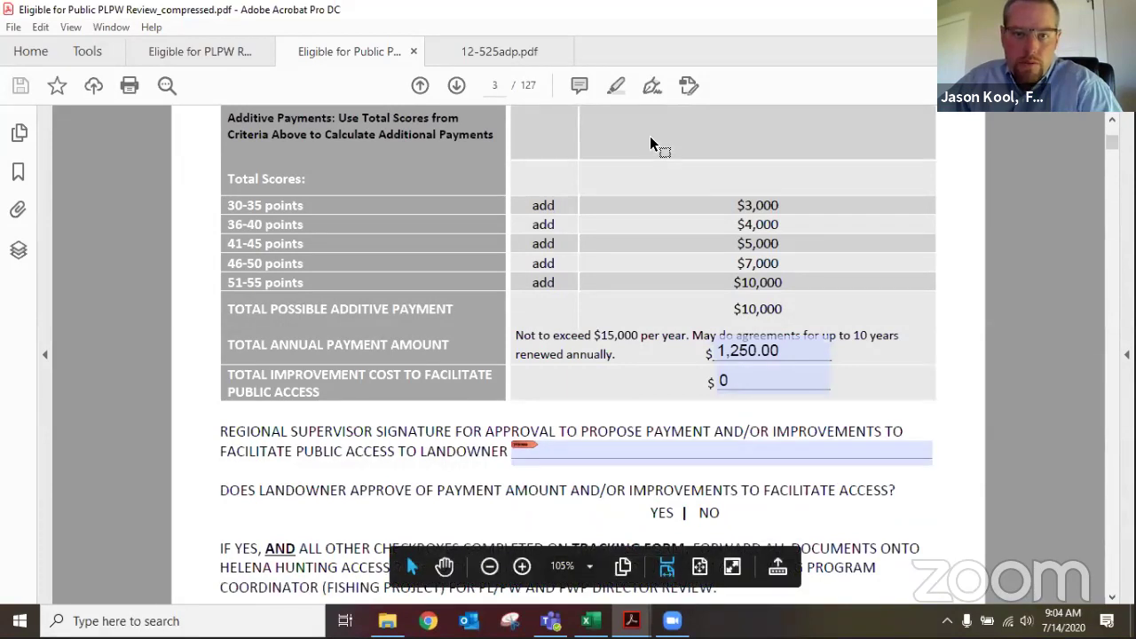
Examine the XC Ranch block management area map around the circled state trust section 36
{"action": "scroll", "coordinate": [694, 299], "scroll_direction": "down", "scroll_amount": 9}
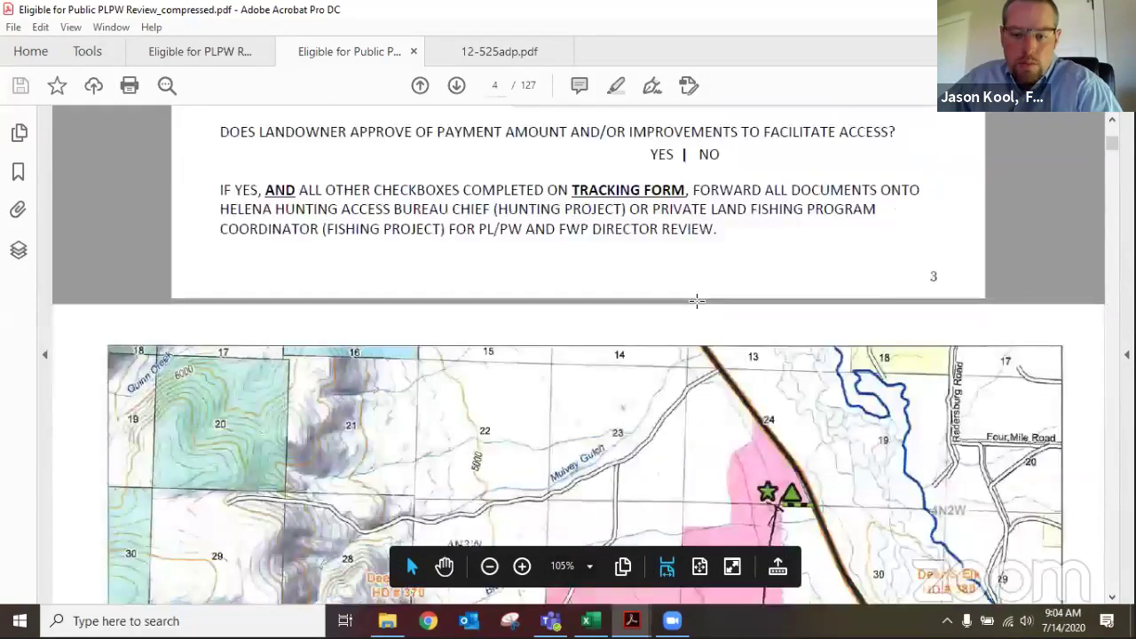
{"action": "scroll", "coordinate": [697, 300], "scroll_direction": "down", "scroll_amount": 9}
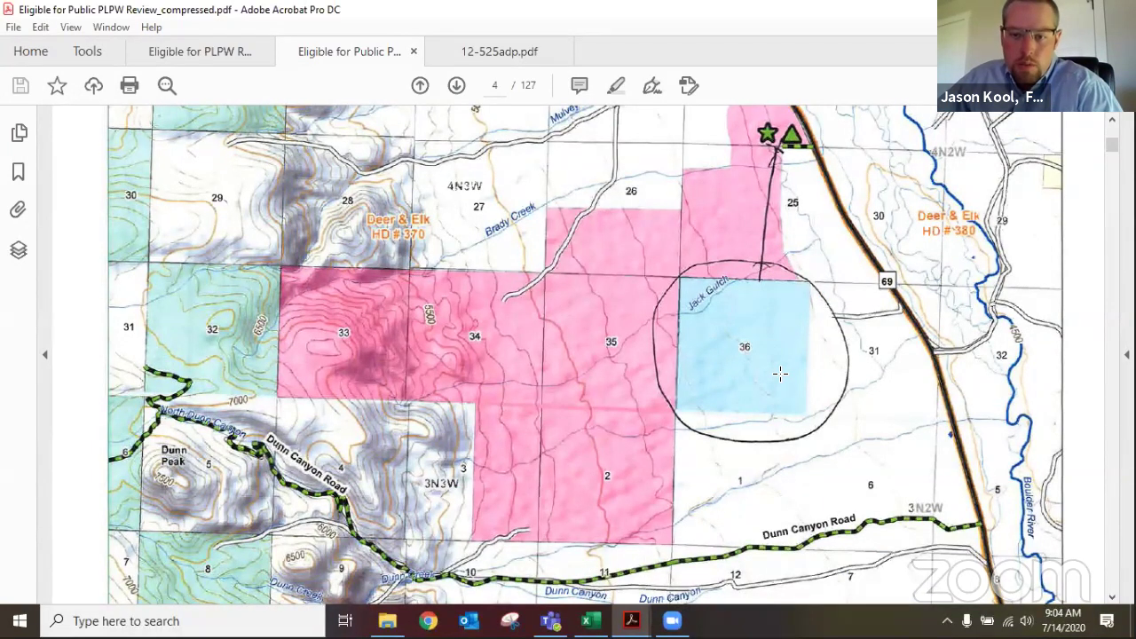
{"action": "mouse_move", "coordinate": [798, 508]}
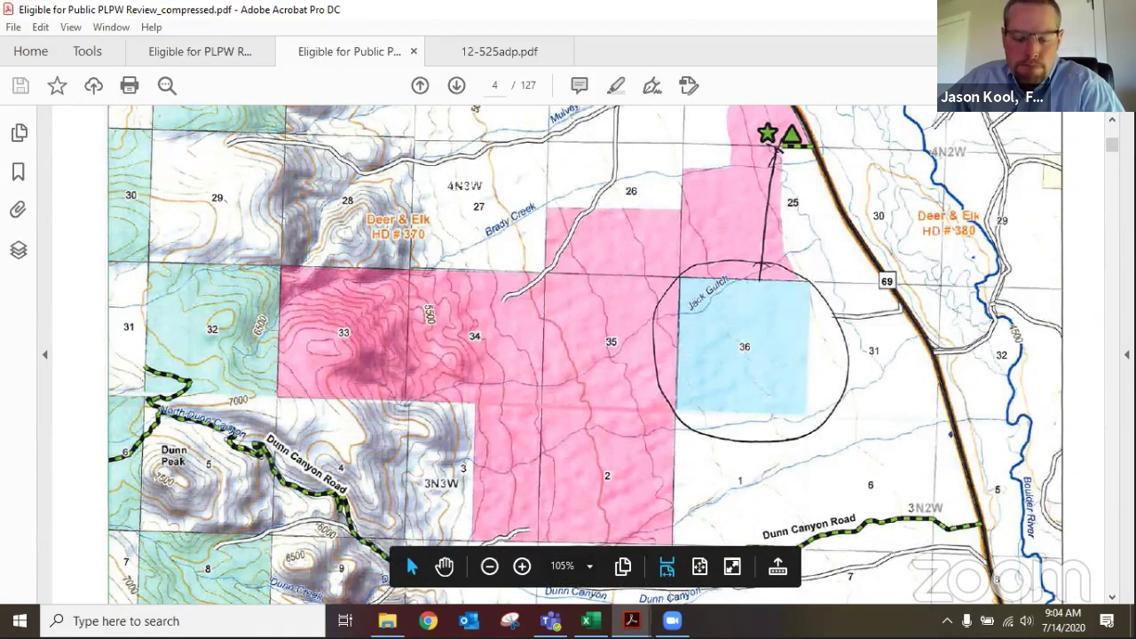
Close the 12-525adp.pdf rule document in Acrobat without saving its changes
{"action": "left_click", "coordinate": [590, 620]}
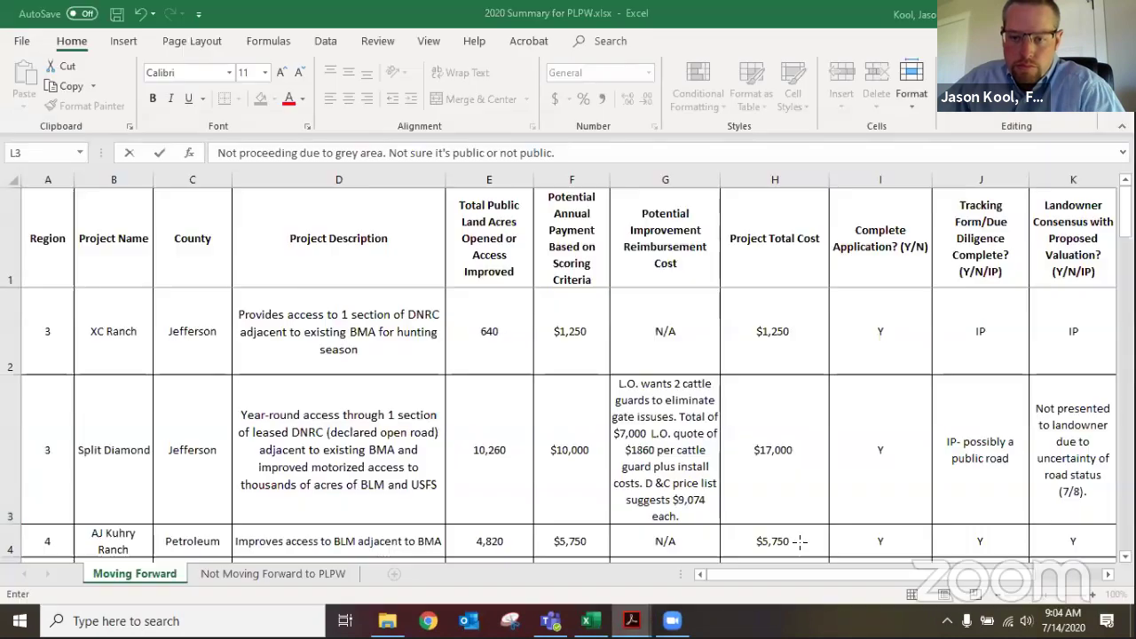
{"action": "key", "text": "alt+Tab"}
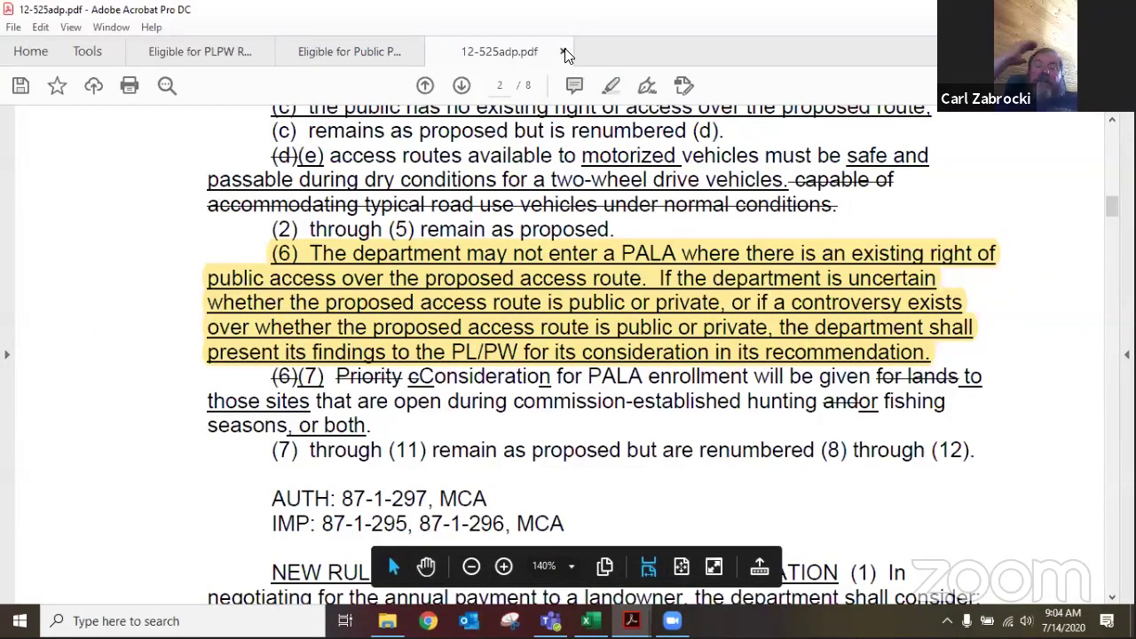
{"action": "left_click", "coordinate": [563, 51]}
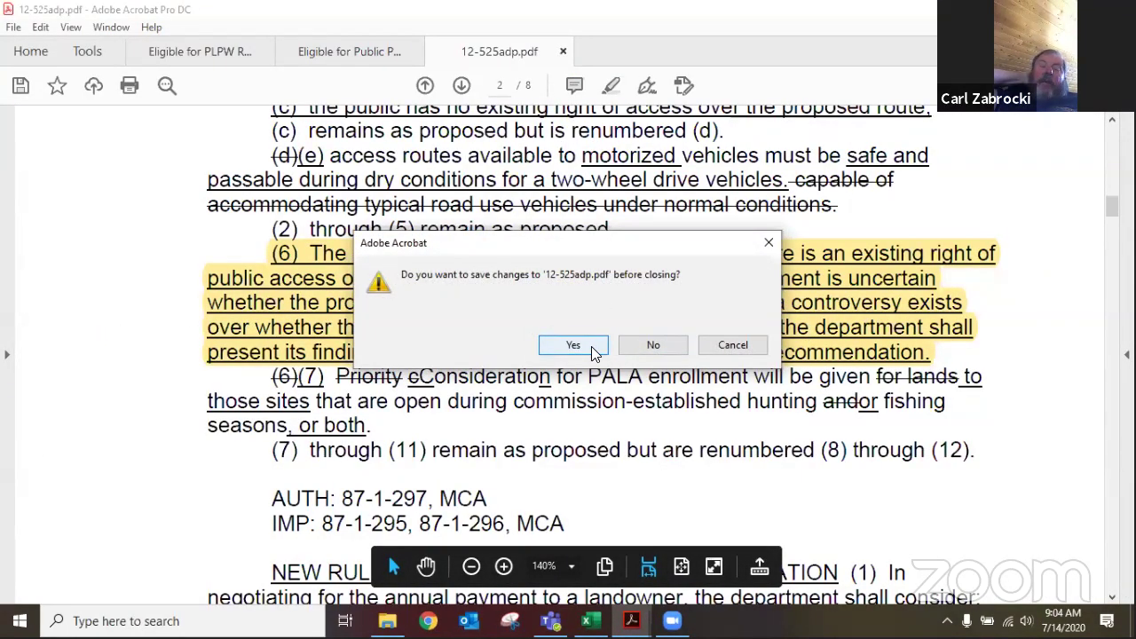
{"action": "left_click", "coordinate": [648, 345]}
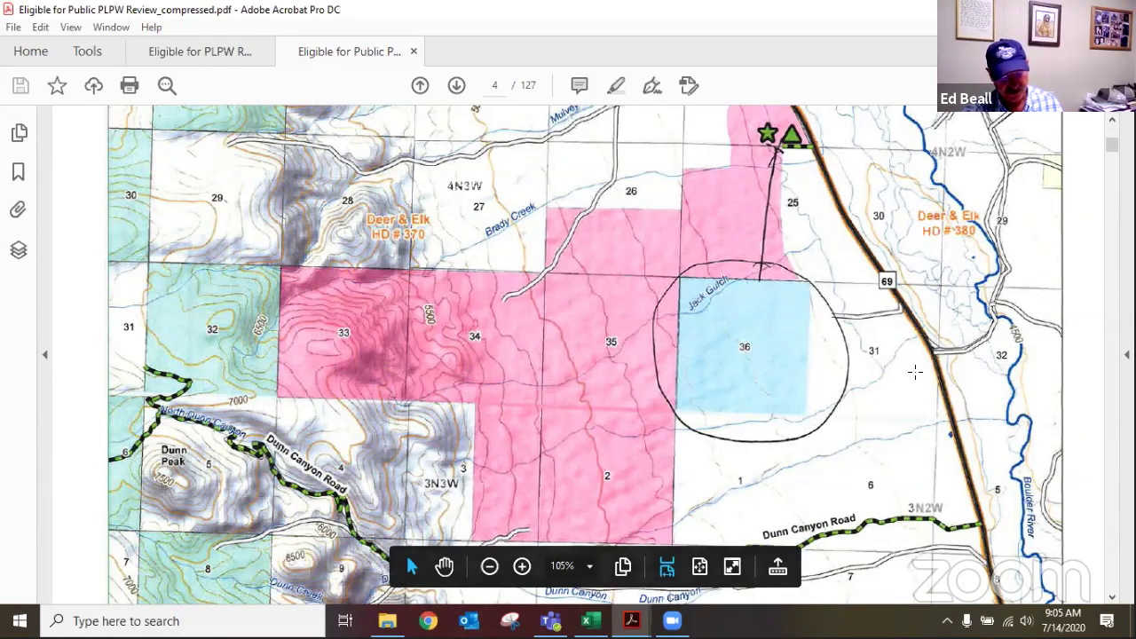
Switch to the 2020 Summary for PLPW workbook in Excel and view the project rows on the Moving Forward sheet
{"action": "mouse_move", "coordinate": [631, 620]}
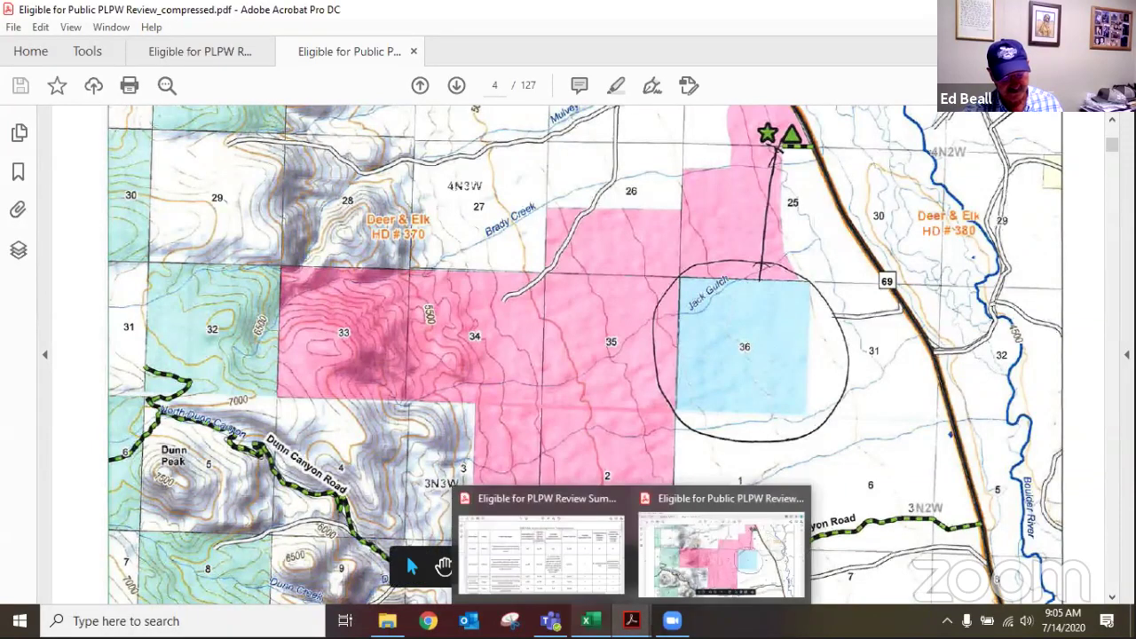
{"action": "mouse_move", "coordinate": [590, 620]}
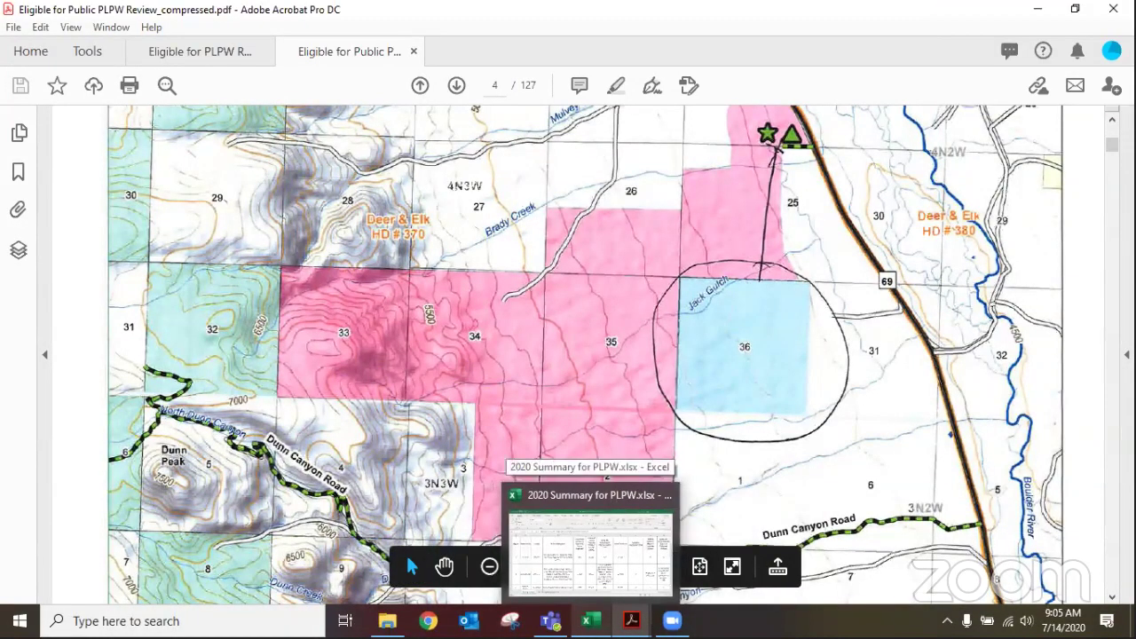
{"action": "left_click", "coordinate": [610, 499]}
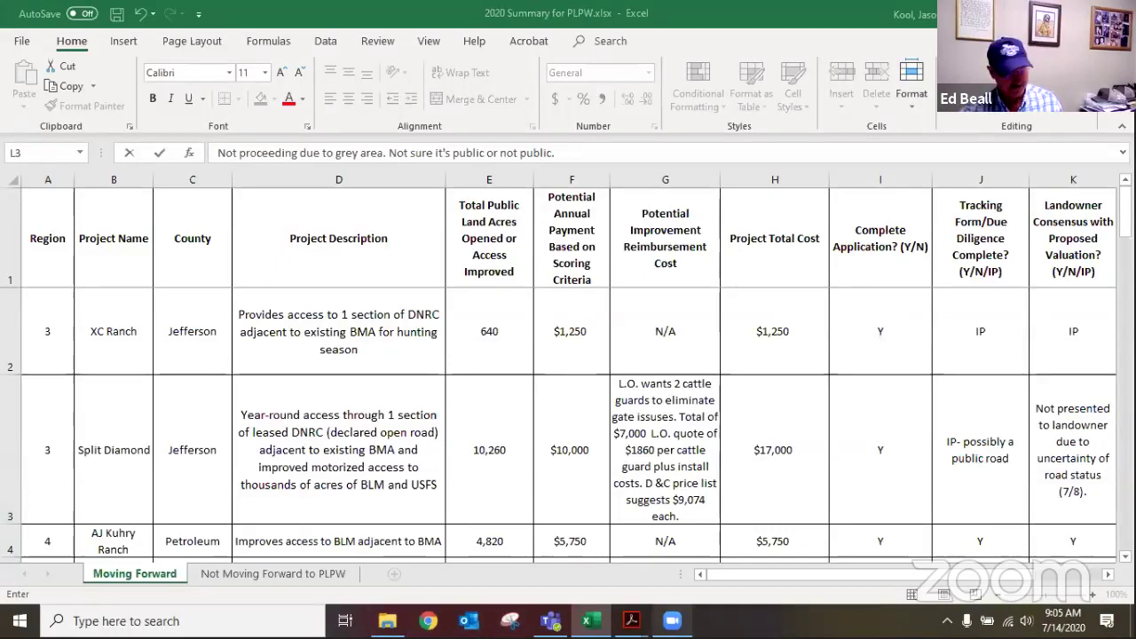
{"action": "mouse_move", "coordinate": [671, 620]}
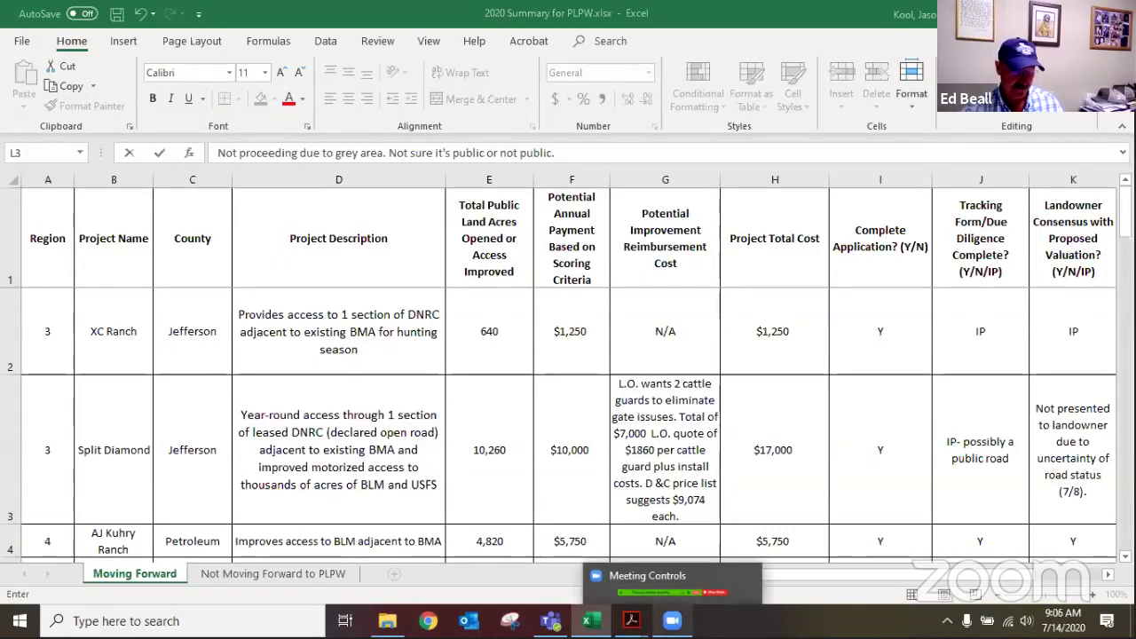
{"action": "left_click", "coordinate": [670, 574]}
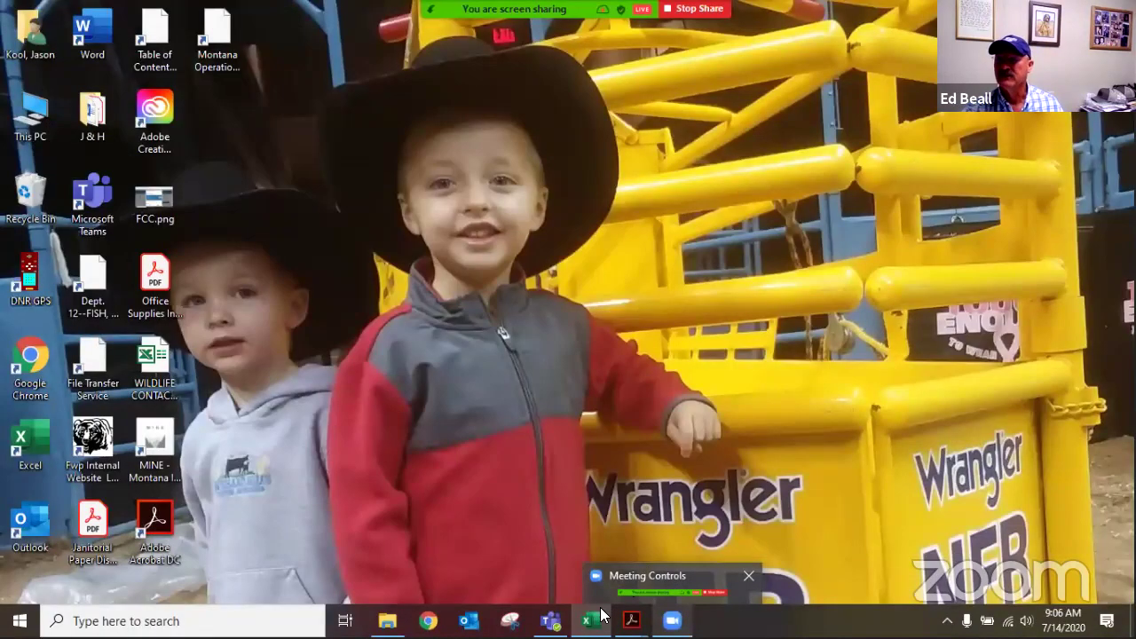
{"action": "left_click", "coordinate": [601, 614]}
Return to the public PLPW review packet in Acrobat and go back from the map to the XC Ranch criteria scores on page 1
{"action": "mouse_move", "coordinate": [631, 620]}
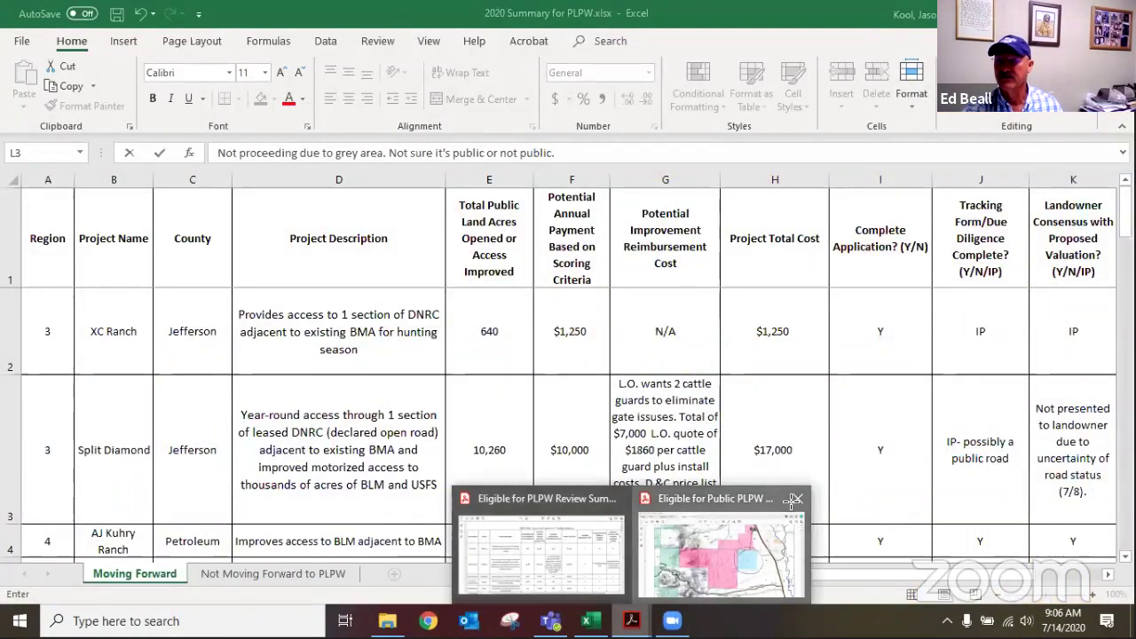
{"action": "left_click", "coordinate": [763, 541]}
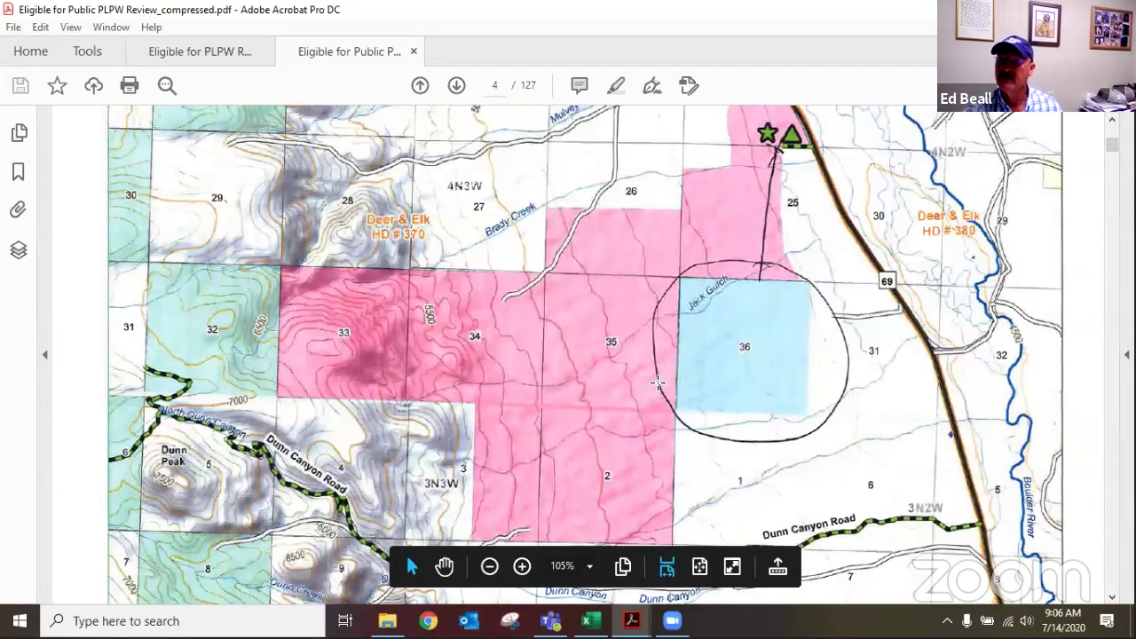
{"action": "scroll", "coordinate": [657, 382], "scroll_direction": "up", "scroll_amount": 6}
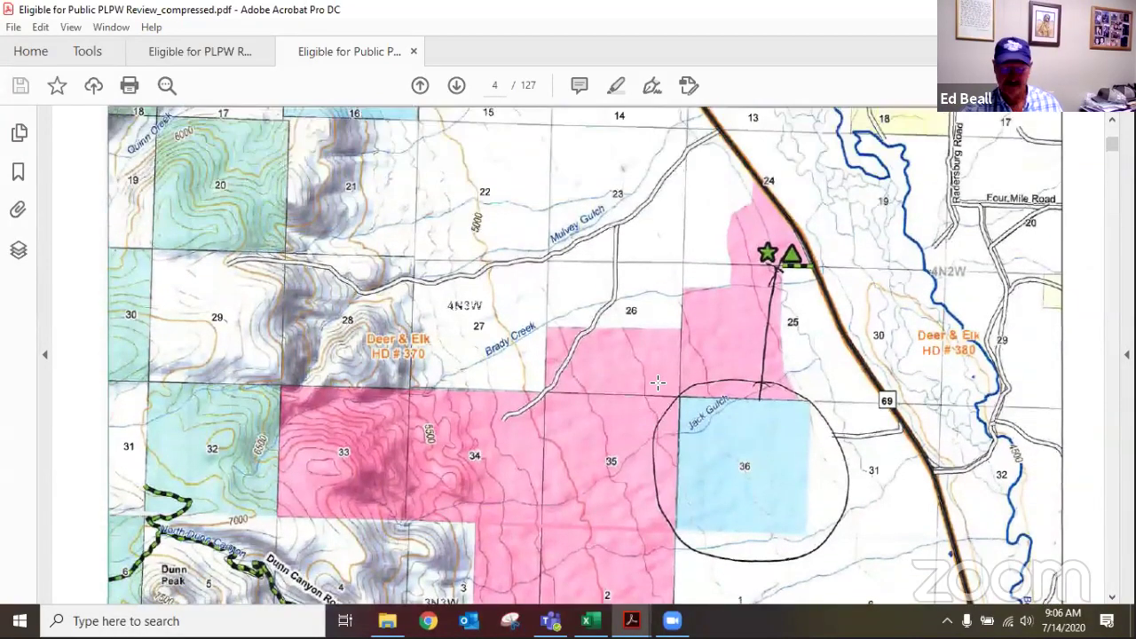
{"action": "scroll", "coordinate": [657, 382], "scroll_direction": "up", "scroll_amount": 14}
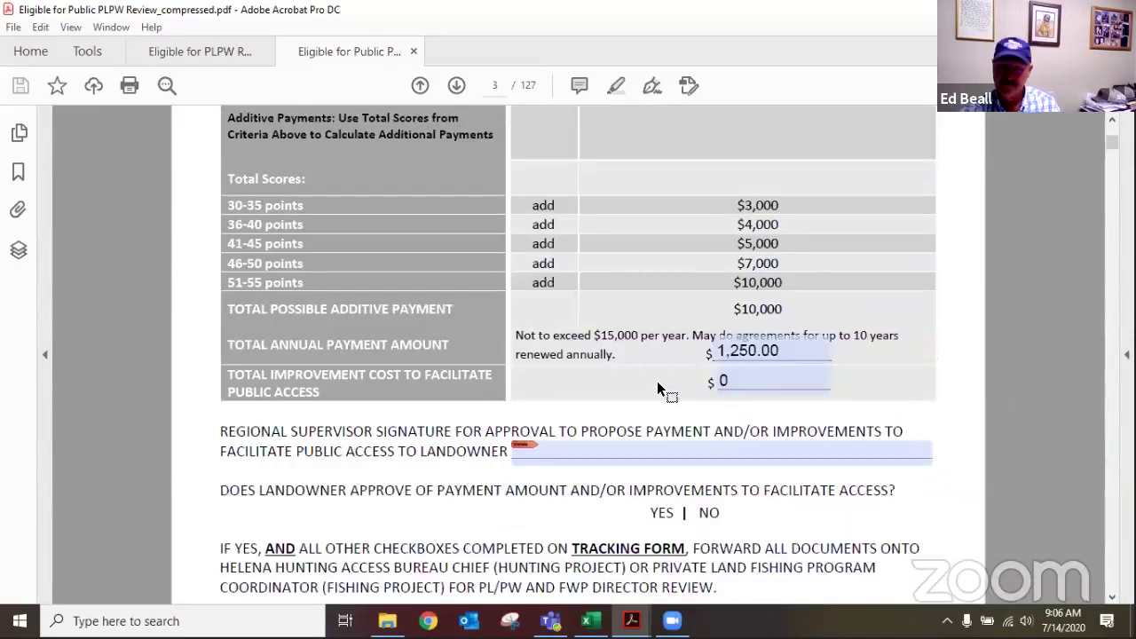
{"action": "scroll", "coordinate": [657, 384], "scroll_direction": "up", "scroll_amount": 9}
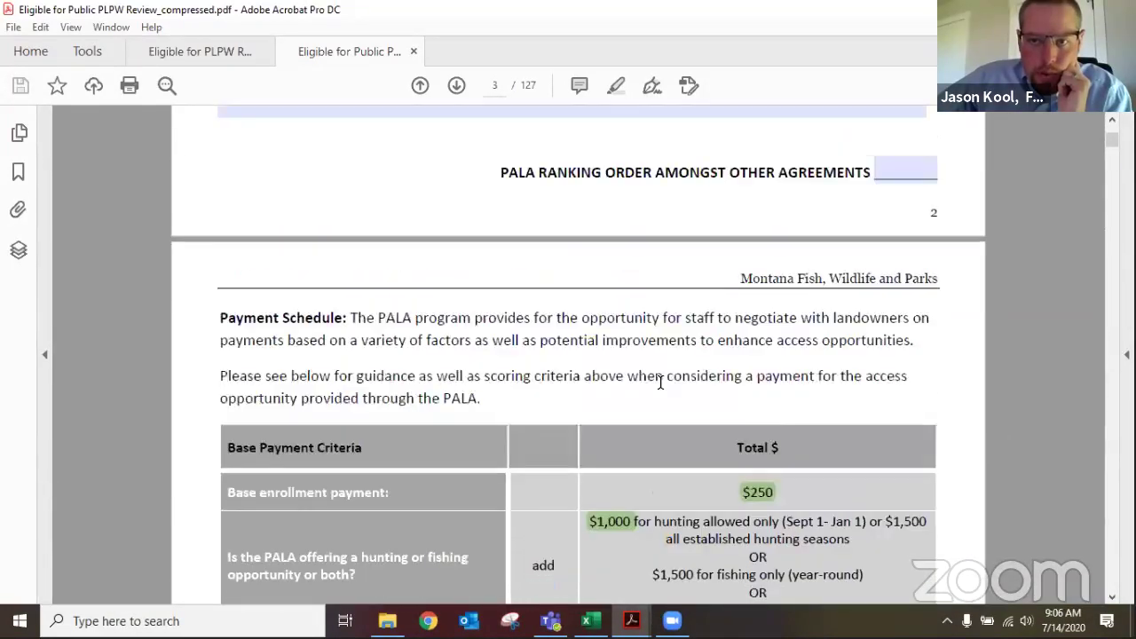
{"action": "scroll", "coordinate": [662, 381], "scroll_direction": "up", "scroll_amount": 9}
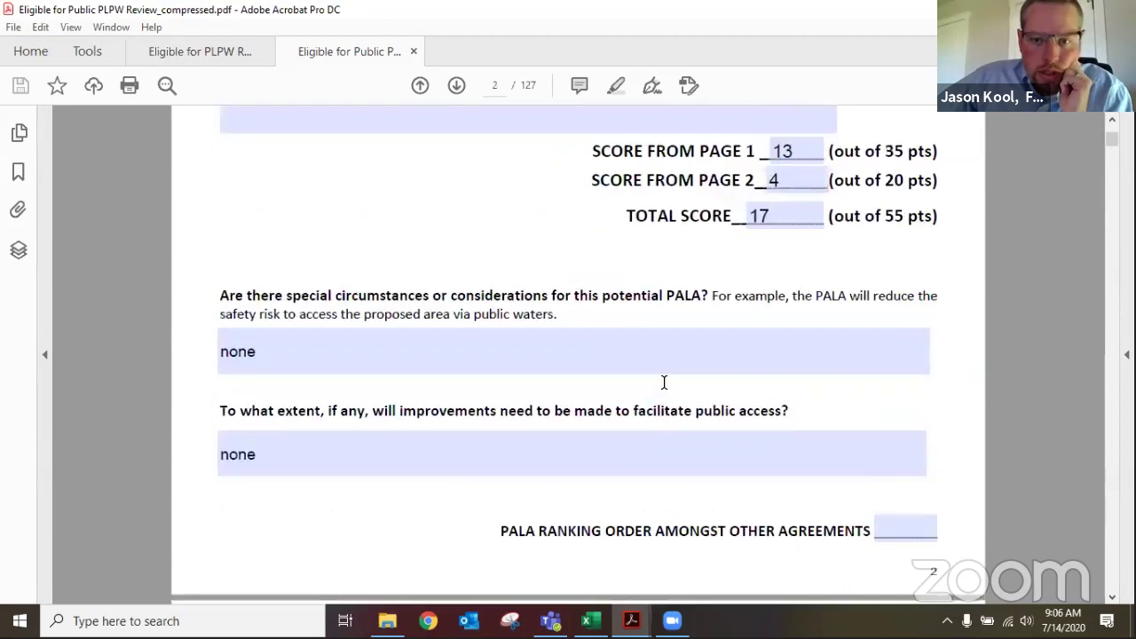
{"action": "scroll", "coordinate": [667, 382], "scroll_direction": "up", "scroll_amount": 10}
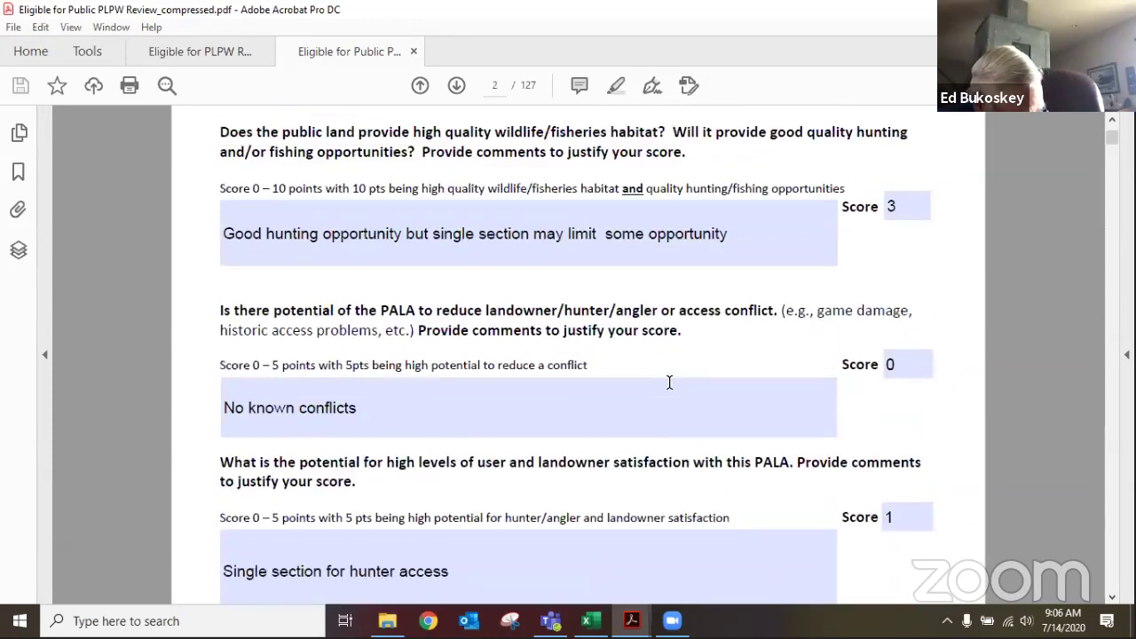
{"action": "scroll", "coordinate": [683, 377], "scroll_direction": "up", "scroll_amount": 10}
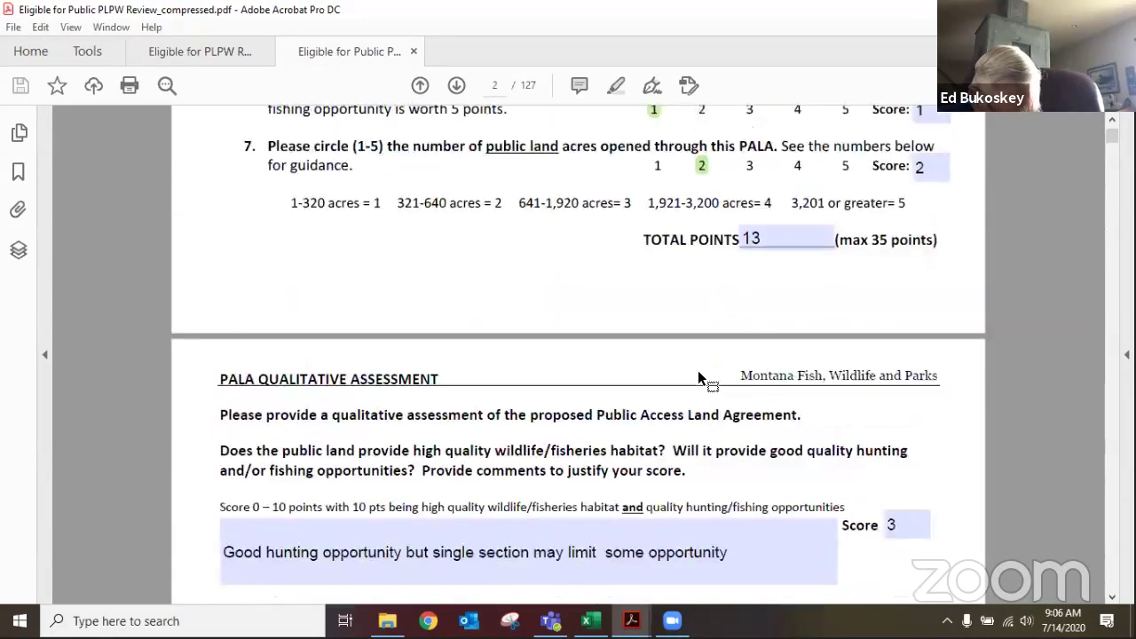
{"action": "scroll", "coordinate": [698, 373], "scroll_direction": "up", "scroll_amount": 3}
{"action": "scroll", "coordinate": [700, 368], "scroll_direction": "up", "scroll_amount": 3}
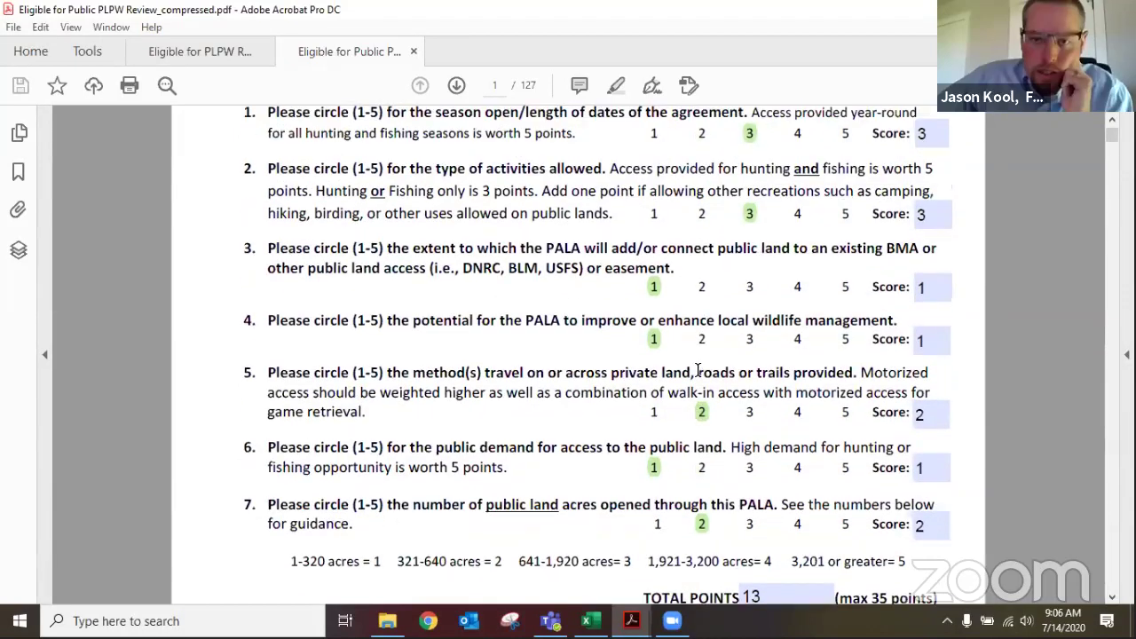
Examine the XC Ranch total points, the qualitative assessment comments and the combined score on pages 1 and 2
{"action": "scroll", "coordinate": [700, 369], "scroll_direction": "down", "scroll_amount": 4}
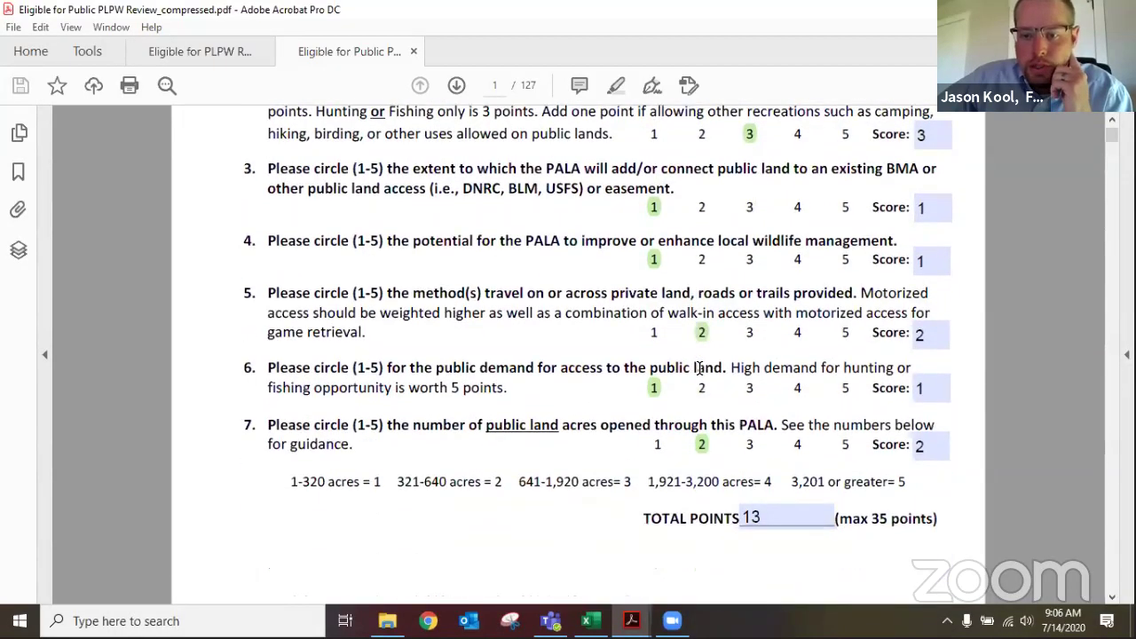
{"action": "scroll", "coordinate": [700, 373], "scroll_direction": "down", "scroll_amount": 4}
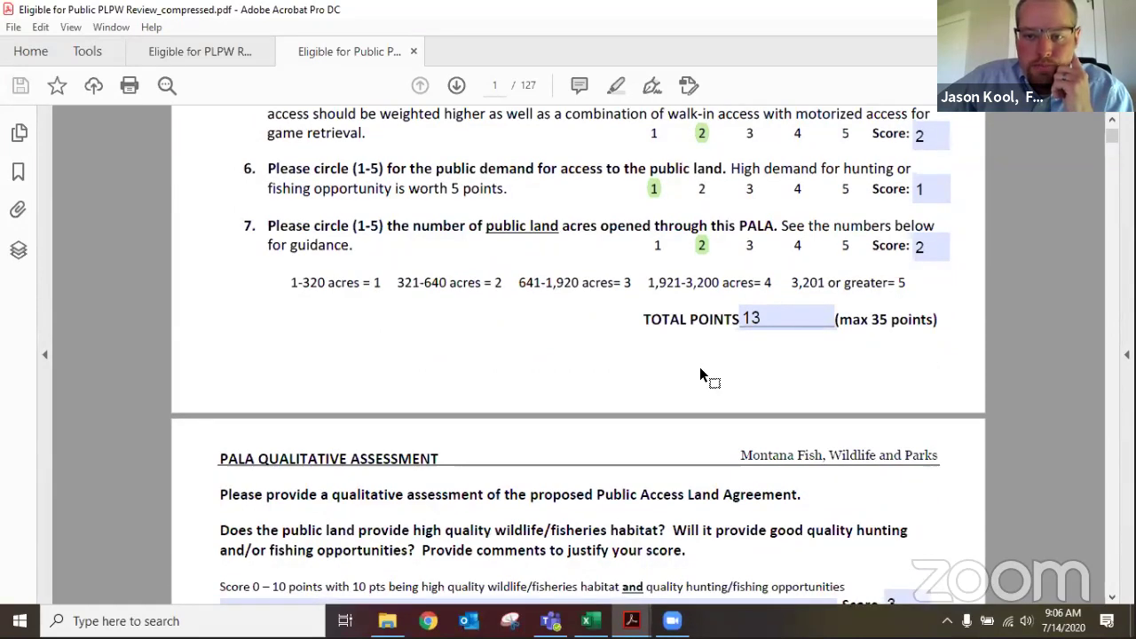
{"action": "scroll", "coordinate": [700, 375], "scroll_direction": "down", "scroll_amount": 2}
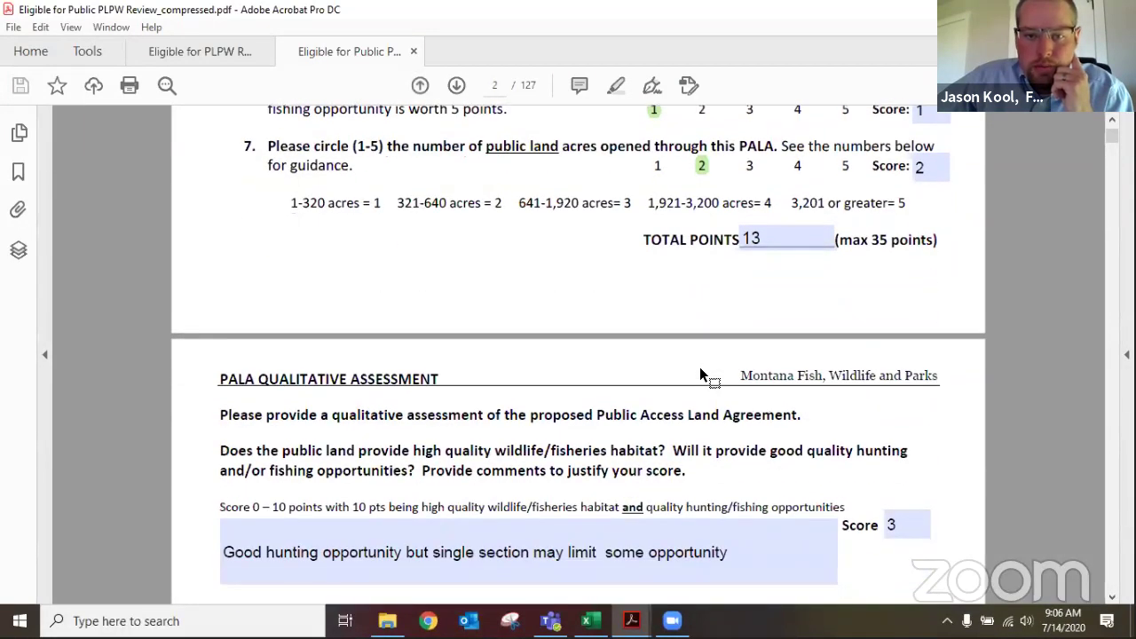
{"action": "scroll", "coordinate": [700, 373], "scroll_direction": "down", "scroll_amount": 2}
{"action": "scroll", "coordinate": [700, 369], "scroll_direction": "down", "scroll_amount": 9}
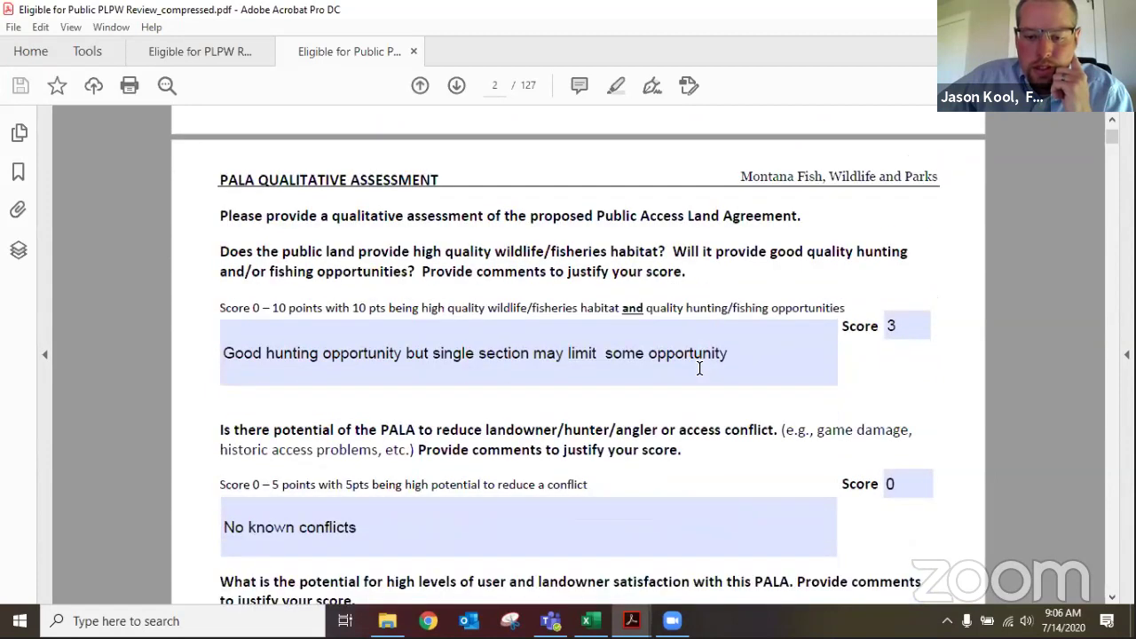
{"action": "scroll", "coordinate": [699, 368], "scroll_direction": "down", "scroll_amount": 10}
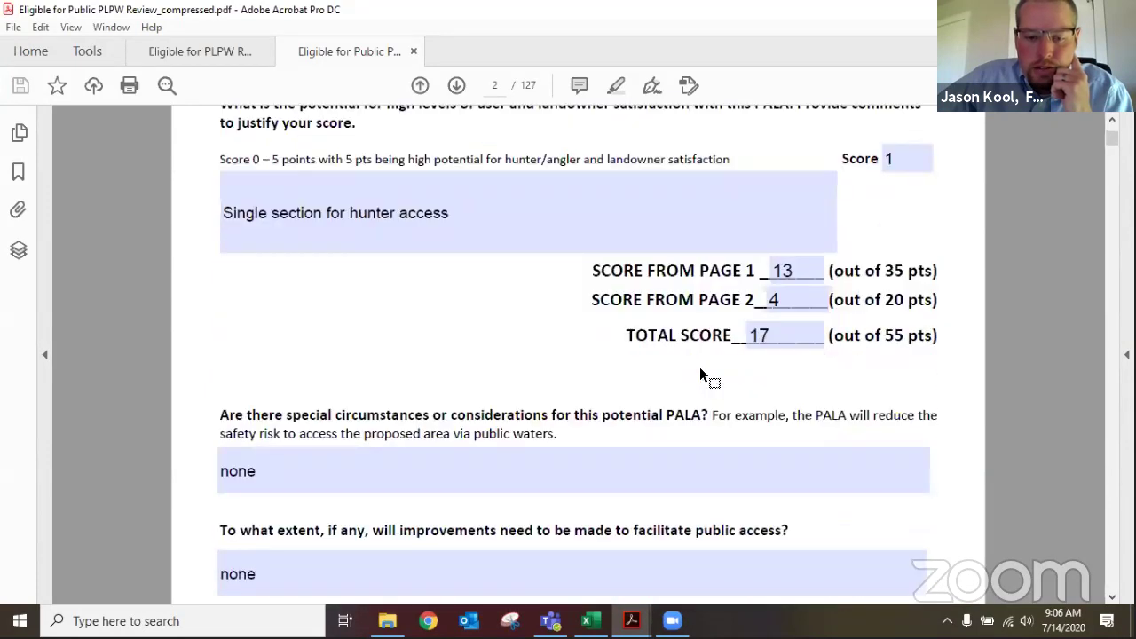
{"action": "scroll", "coordinate": [700, 373], "scroll_direction": "down", "scroll_amount": 9}
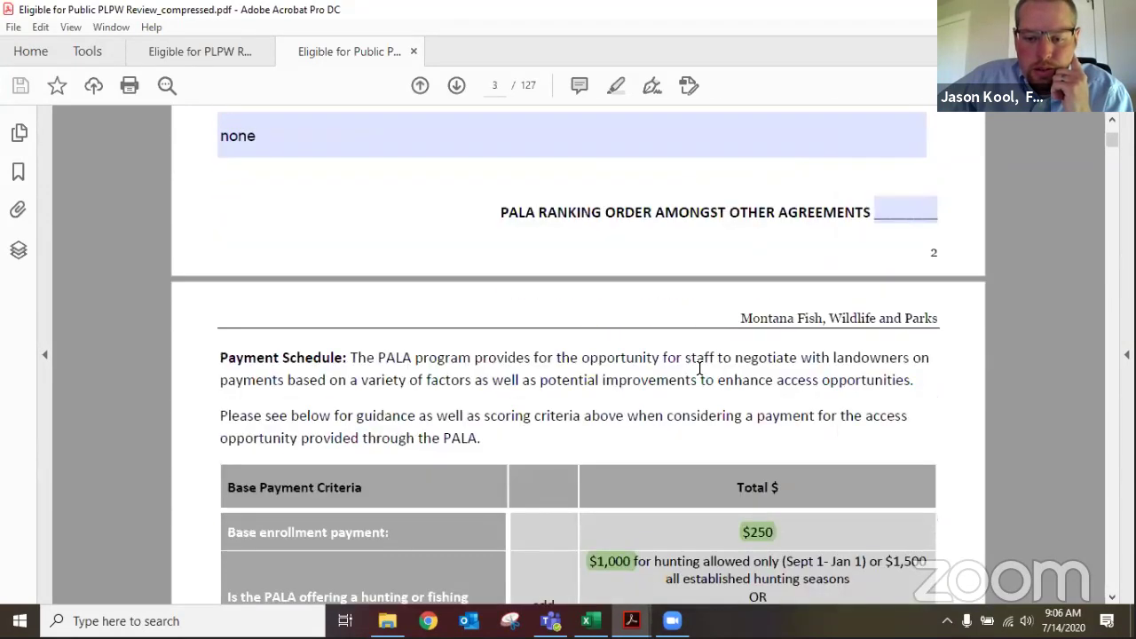
Read through the XC Ranch payment schedule on page 3, from the base payment criteria down to the annual payment and improvement cost
{"action": "scroll", "coordinate": [700, 374], "scroll_direction": "down", "scroll_amount": 3}
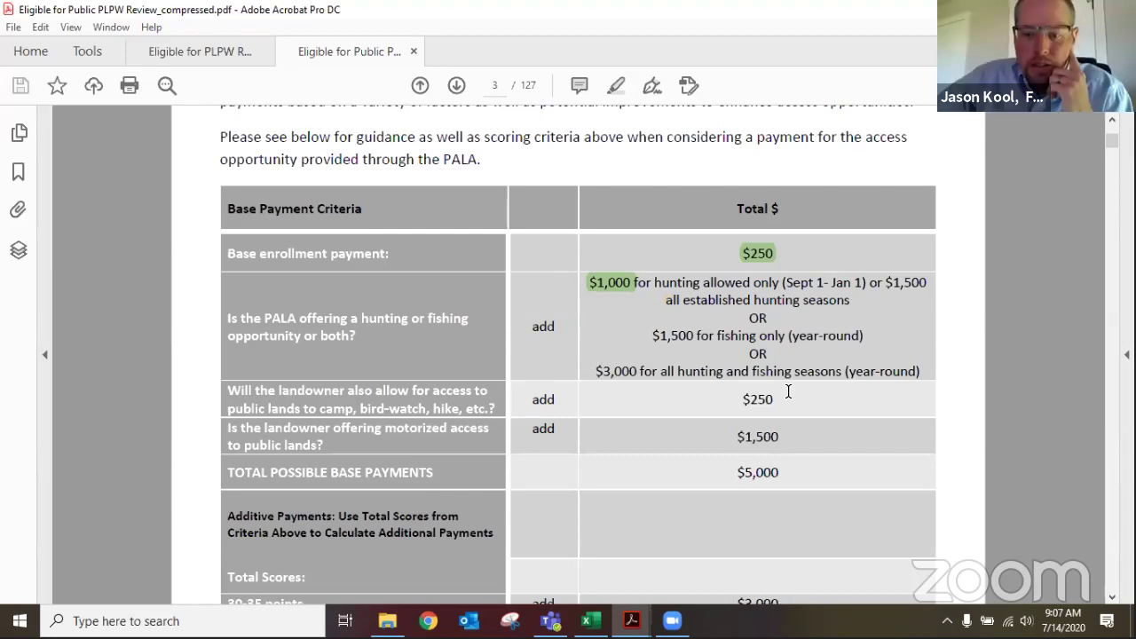
{"action": "scroll", "coordinate": [788, 391], "scroll_direction": "down", "scroll_amount": 1}
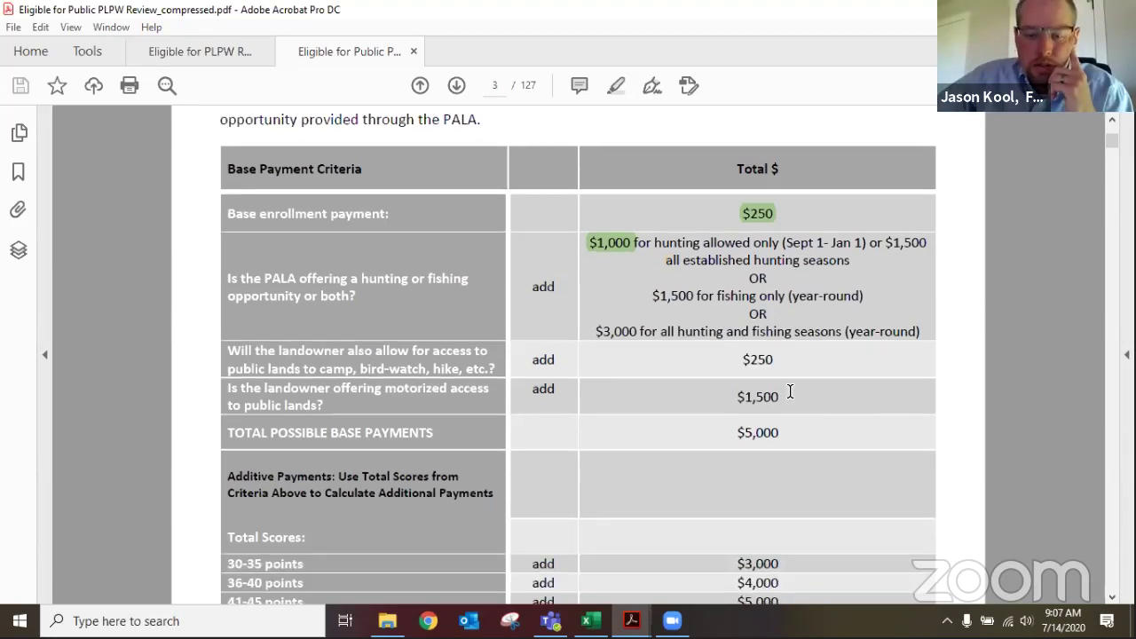
{"action": "scroll", "coordinate": [789, 392], "scroll_direction": "down", "scroll_amount": 1}
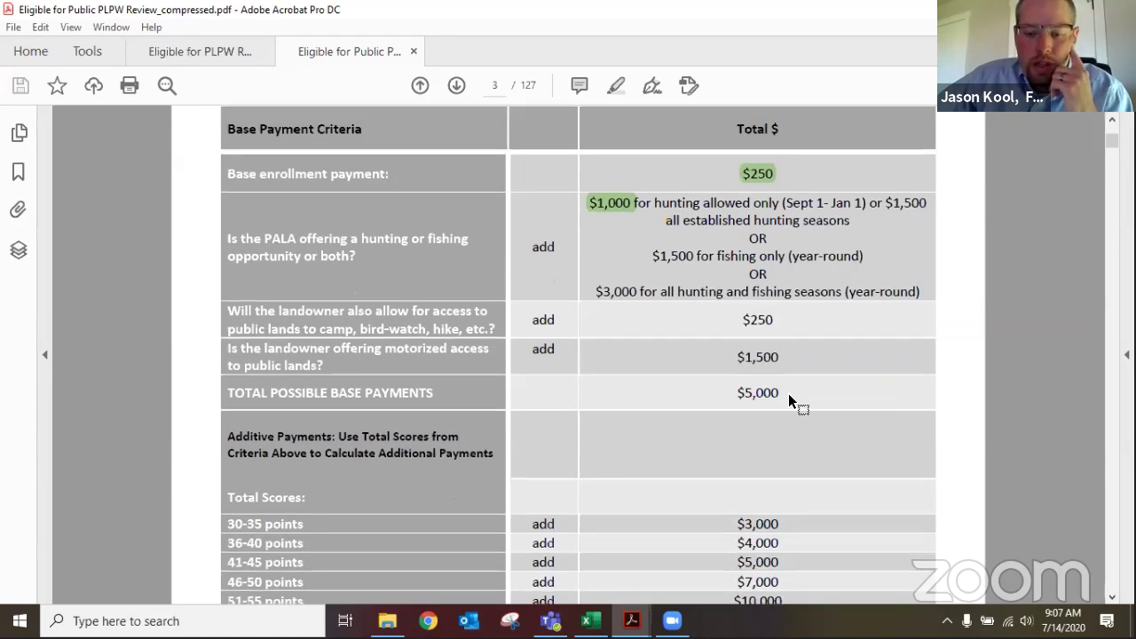
{"action": "scroll", "coordinate": [788, 394], "scroll_direction": "down", "scroll_amount": 4}
{"action": "scroll", "coordinate": [787, 394], "scroll_direction": "down", "scroll_amount": 4}
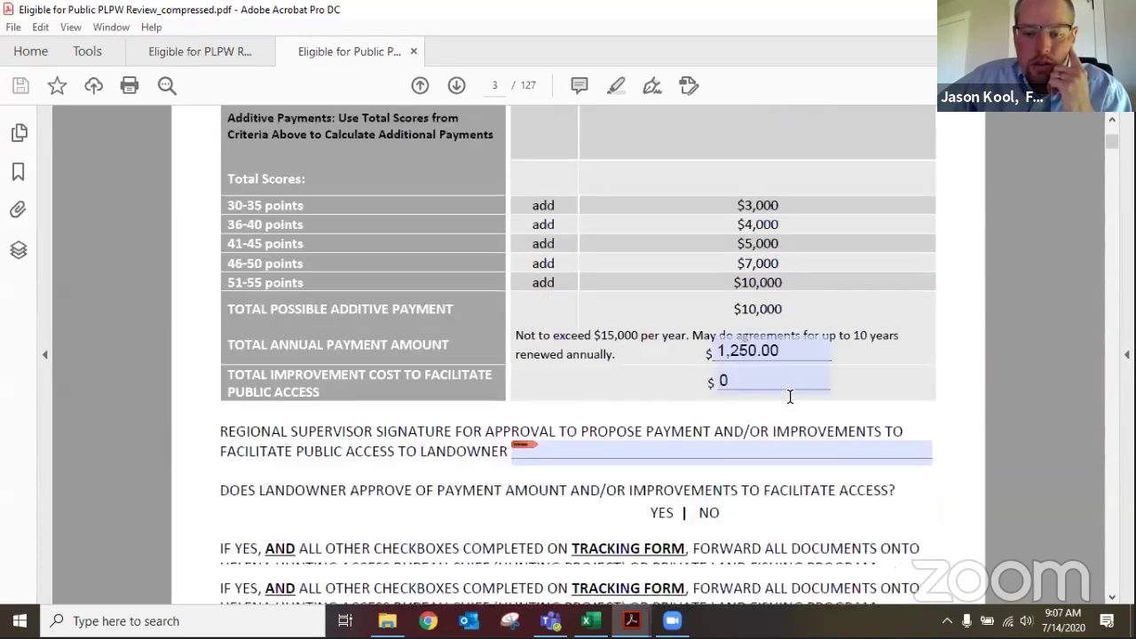
{"action": "left_click", "coordinate": [824, 387]}
{"action": "left_click", "coordinate": [830, 401]}
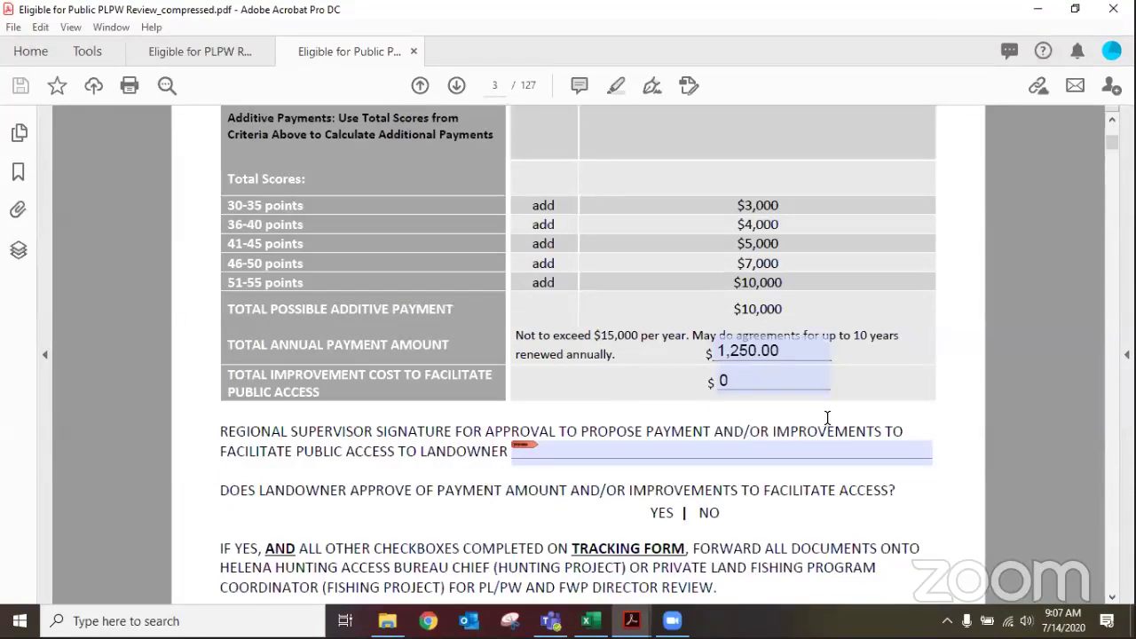
Compare the XC Ranch base payment criteria with the additive payment tiers for total scores
{"action": "scroll", "coordinate": [827, 417], "scroll_direction": "up", "scroll_amount": 6}
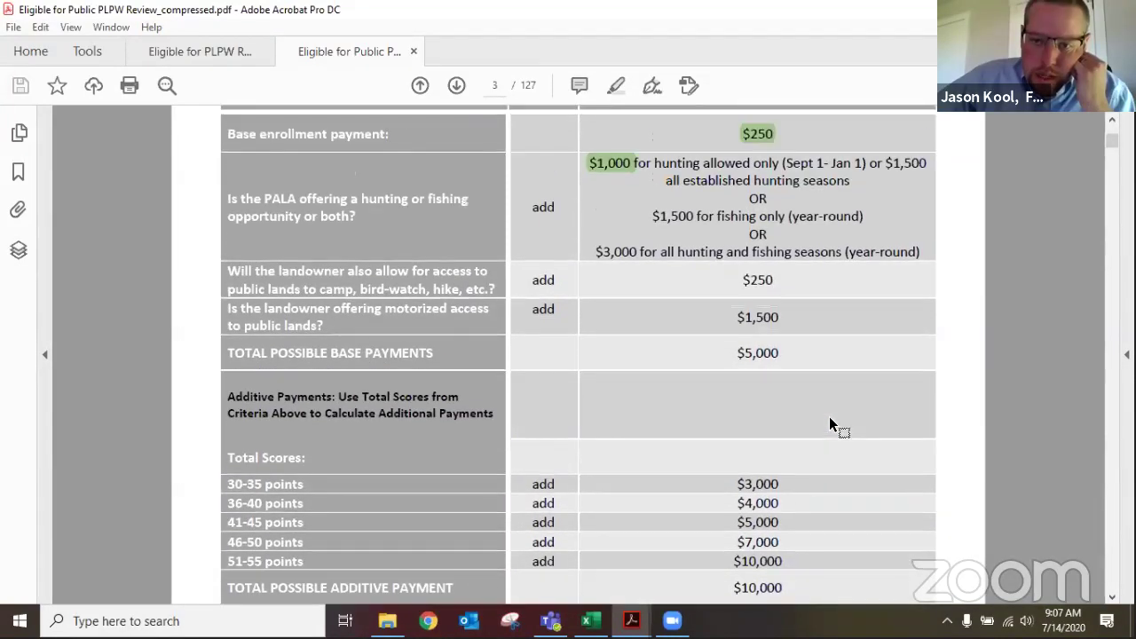
{"action": "scroll", "coordinate": [830, 421], "scroll_direction": "up", "scroll_amount": 2}
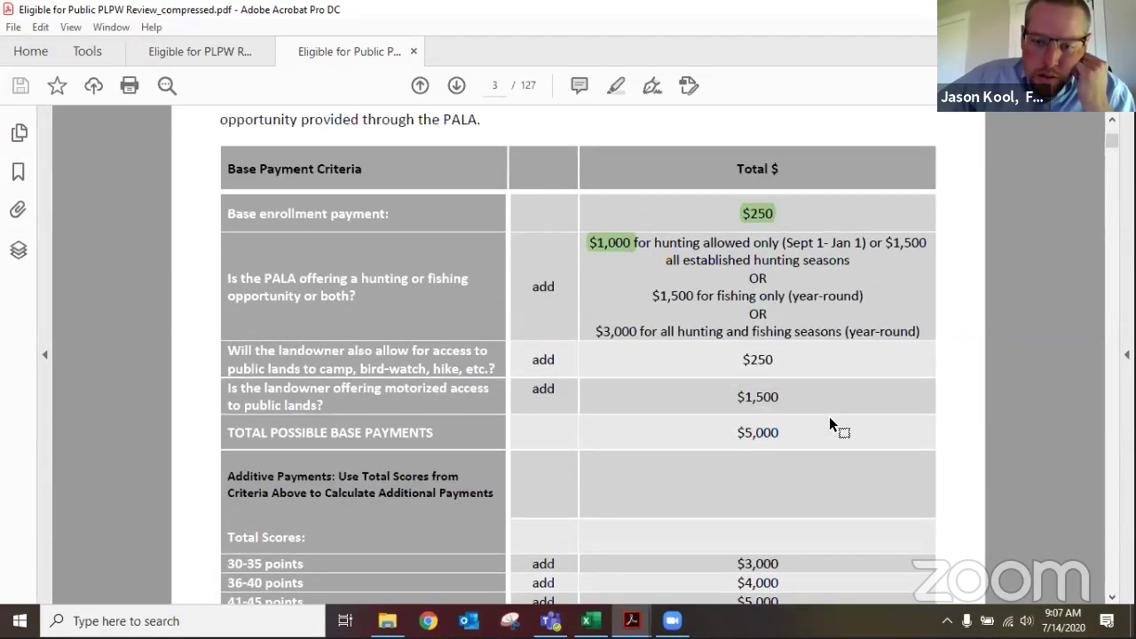
{"action": "scroll", "coordinate": [829, 416], "scroll_direction": "down", "scroll_amount": 4}
{"action": "scroll", "coordinate": [828, 416], "scroll_direction": "down", "scroll_amount": 1}
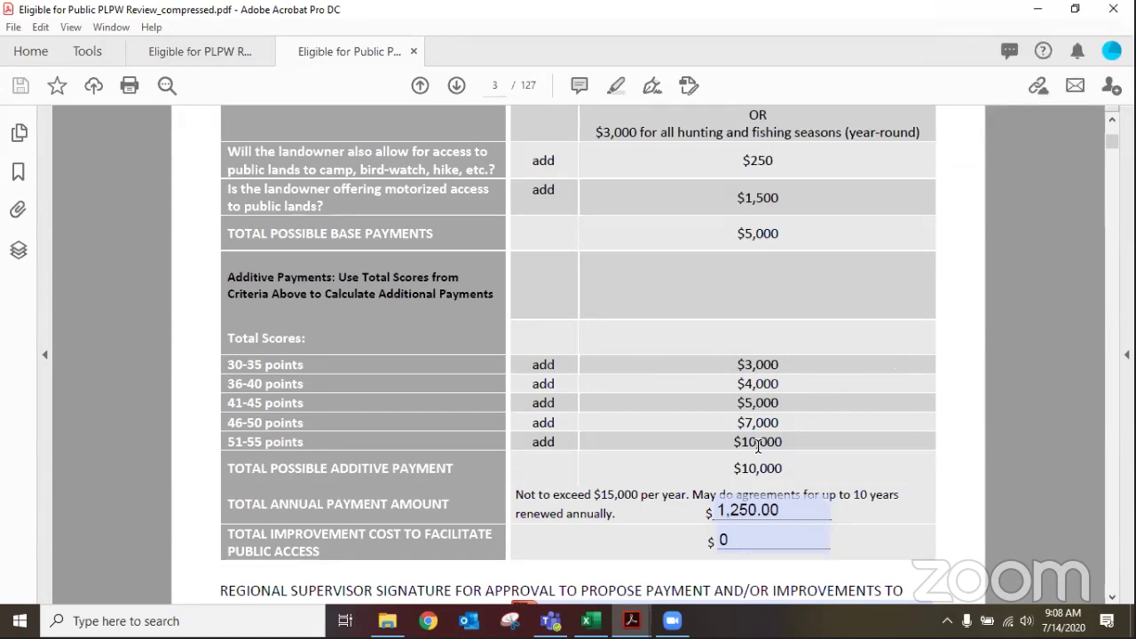
{"action": "scroll", "coordinate": [814, 416], "scroll_direction": "up", "scroll_amount": 4}
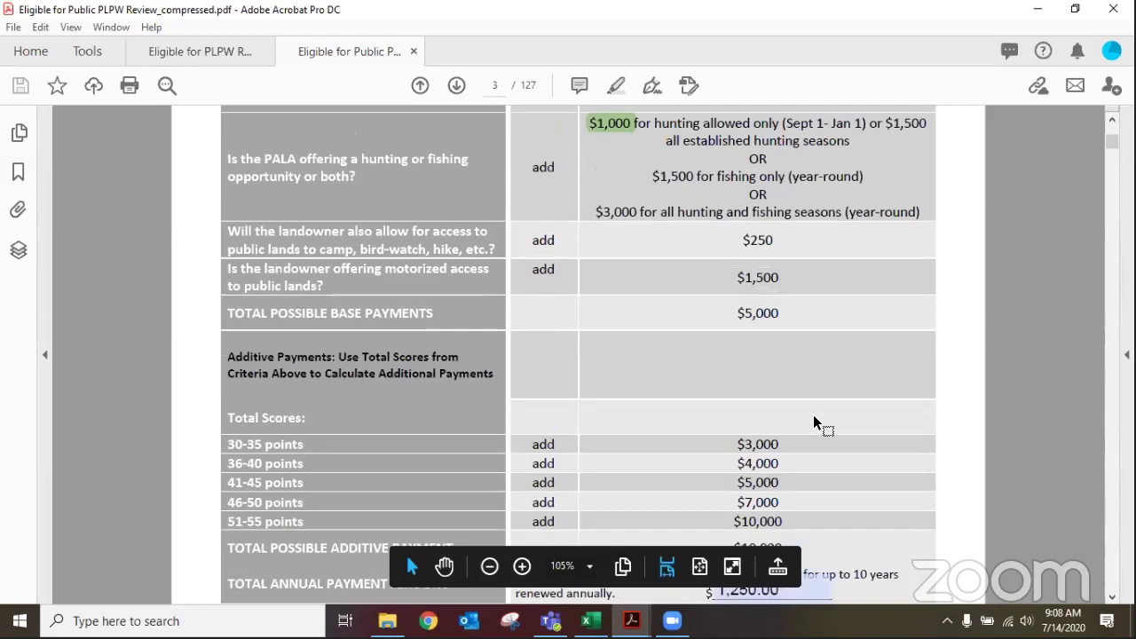
{"action": "scroll", "coordinate": [813, 414], "scroll_direction": "up", "scroll_amount": 2}
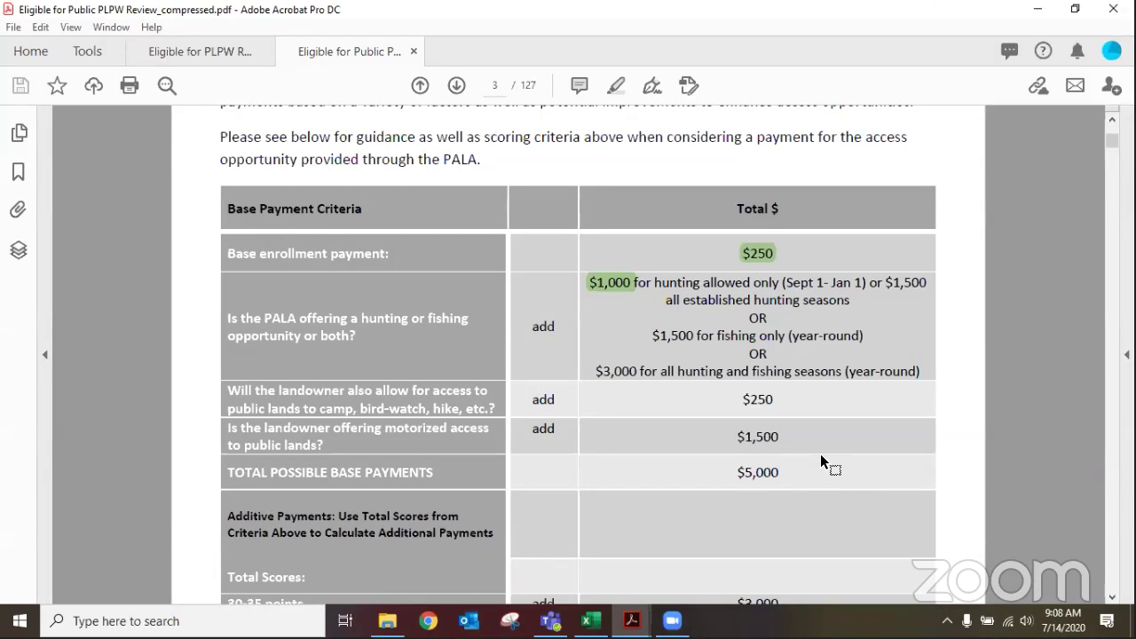
{"action": "mouse_move", "coordinate": [408, 559]}
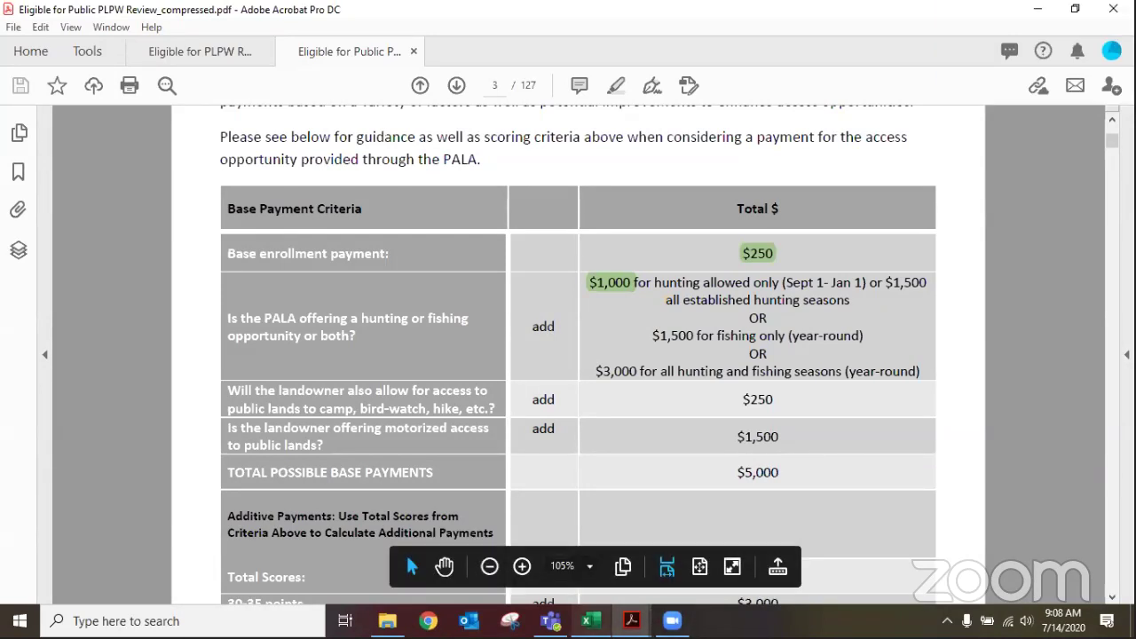
Continue past the XC Ranch payment schedule on page 3 to the XC Ranch map on page 4
{"action": "scroll", "coordinate": [712, 414], "scroll_direction": "down", "scroll_amount": 2}
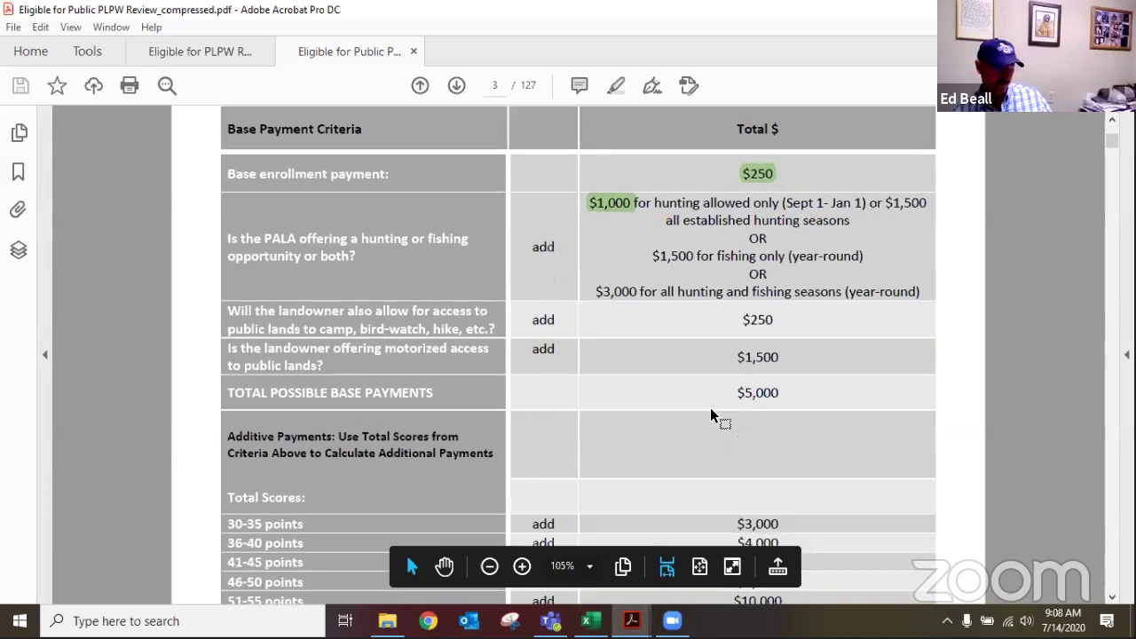
{"action": "scroll", "coordinate": [712, 414], "scroll_direction": "down", "scroll_amount": 15}
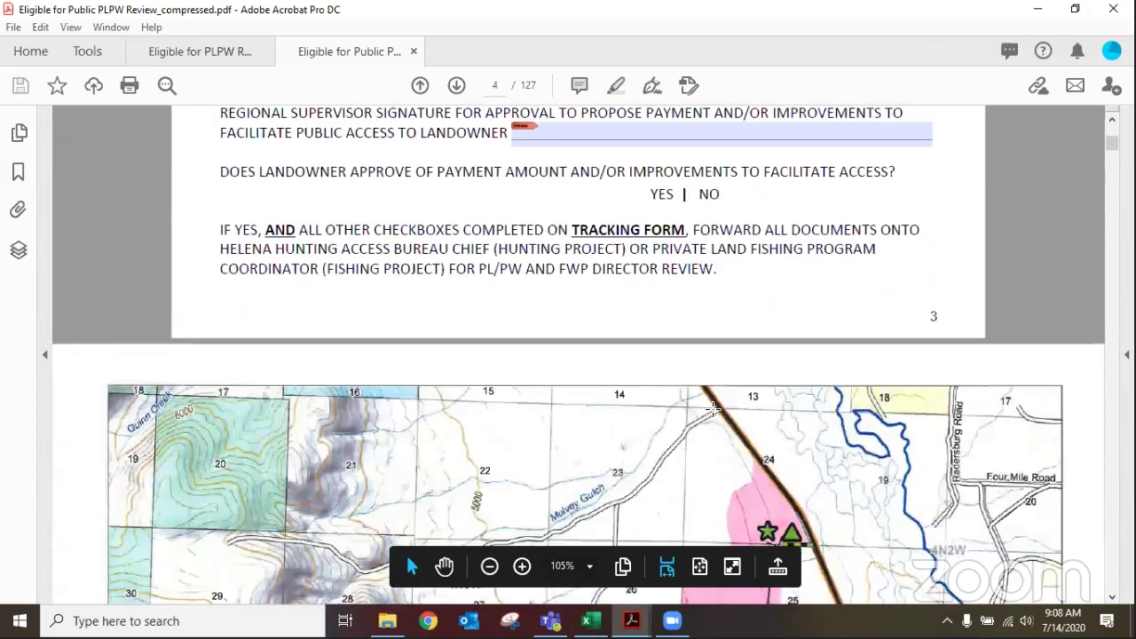
{"action": "scroll", "coordinate": [712, 409], "scroll_direction": "down", "scroll_amount": 9}
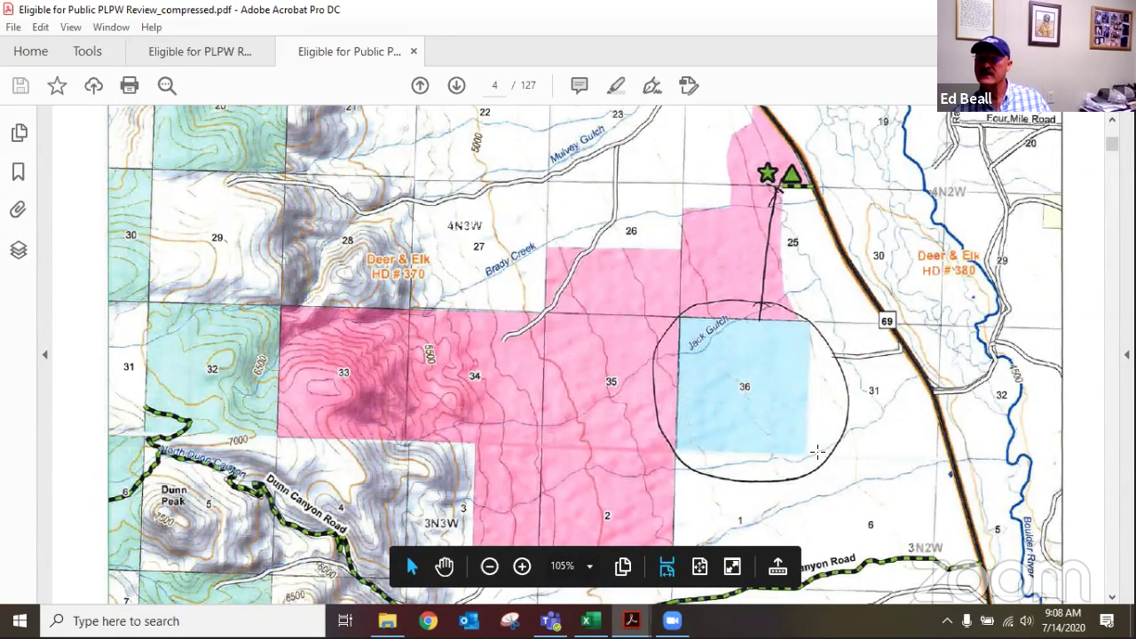
Examine the XC Ranch map and its legend, from Dunn Canyon Road up to circled section 36 and the sign-in box
{"action": "scroll", "coordinate": [817, 452], "scroll_direction": "down", "scroll_amount": 3}
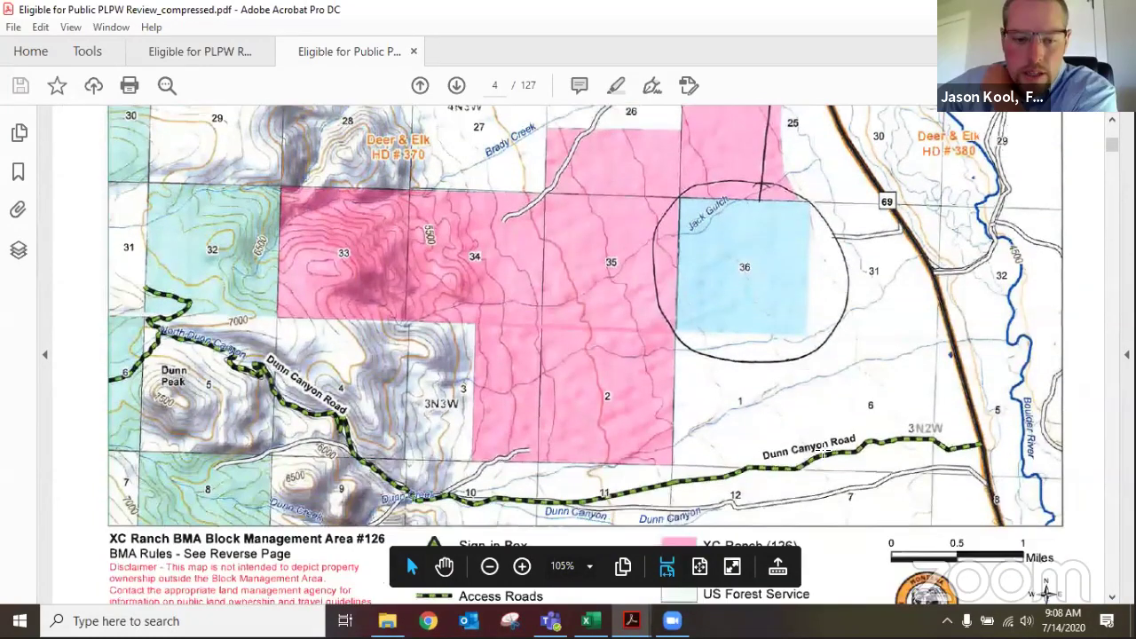
{"action": "scroll", "coordinate": [825, 451], "scroll_direction": "down", "scroll_amount": 1}
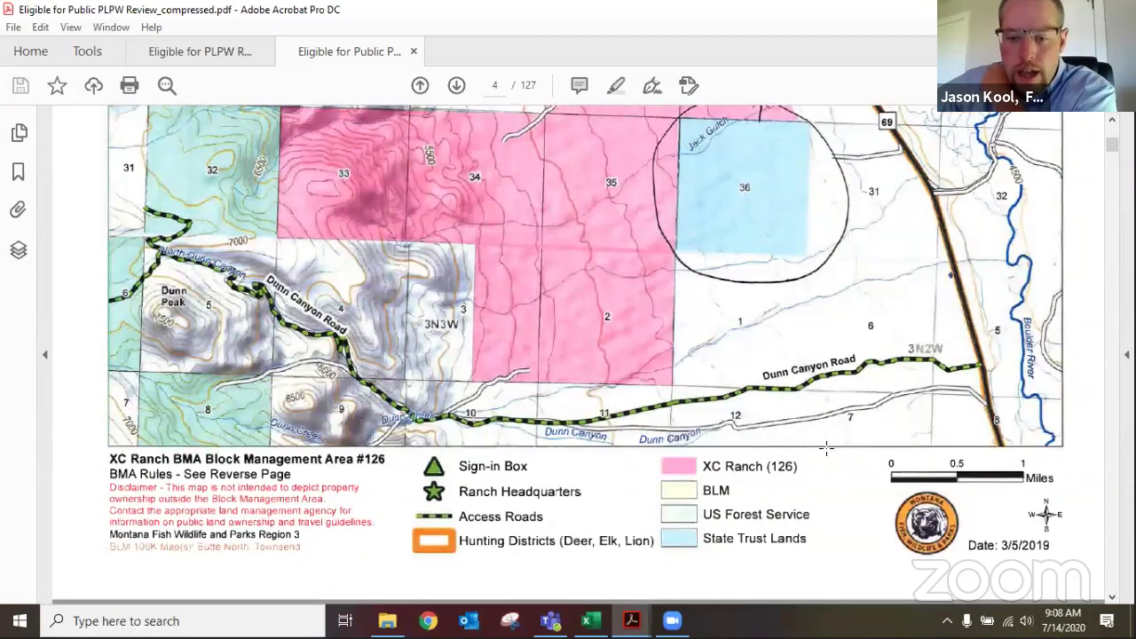
{"action": "scroll", "coordinate": [825, 448], "scroll_direction": "up", "scroll_amount": 1}
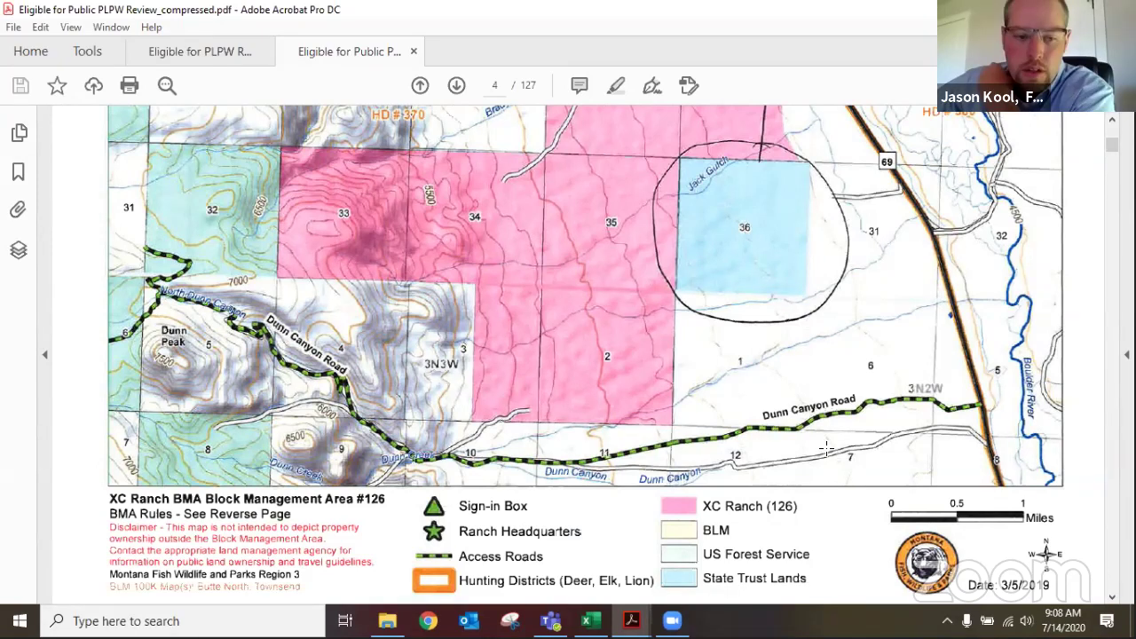
{"action": "scroll", "coordinate": [823, 437], "scroll_direction": "up", "scroll_amount": 1}
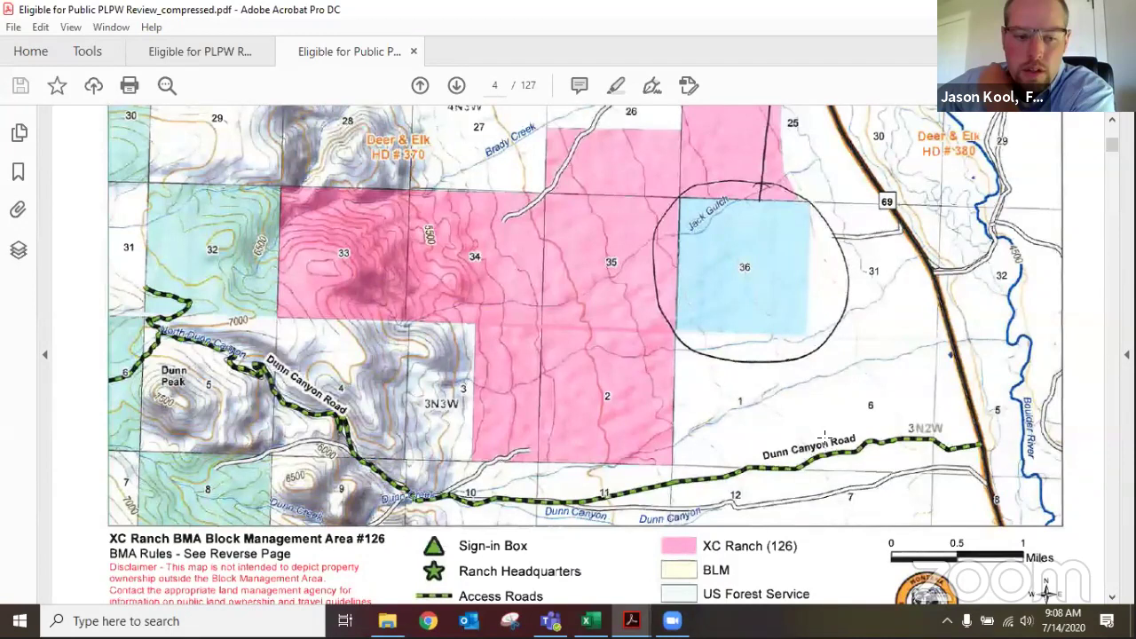
{"action": "scroll", "coordinate": [823, 436], "scroll_direction": "up", "scroll_amount": 4}
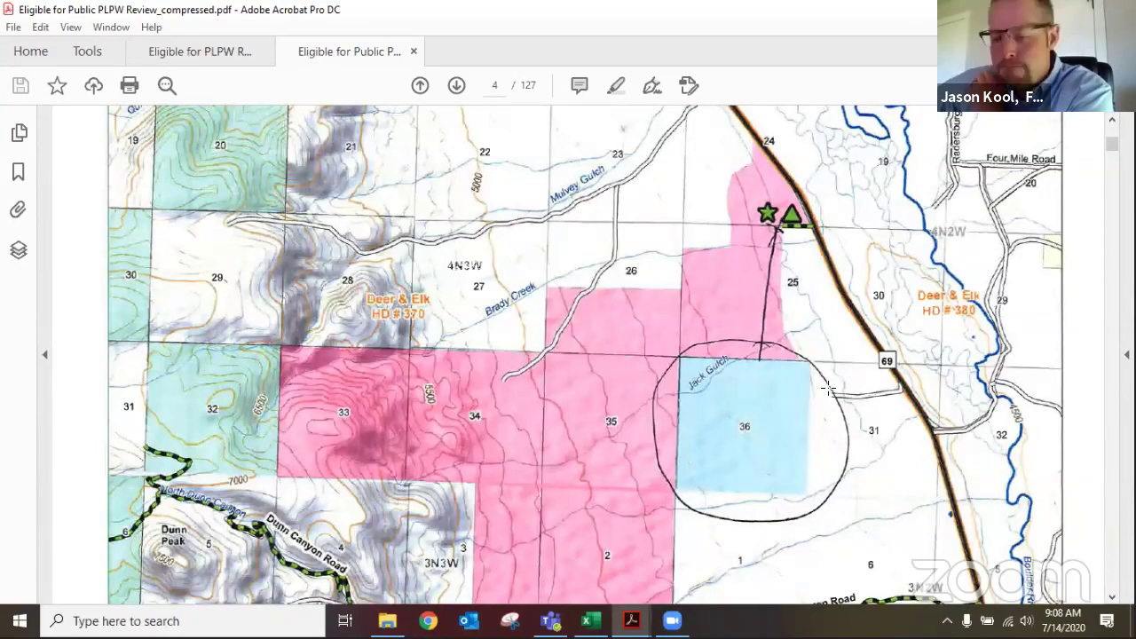
{"action": "scroll", "coordinate": [641, 437], "scroll_direction": "down", "scroll_amount": 3}
{"action": "scroll", "coordinate": [891, 392], "scroll_direction": "up", "scroll_amount": 2}
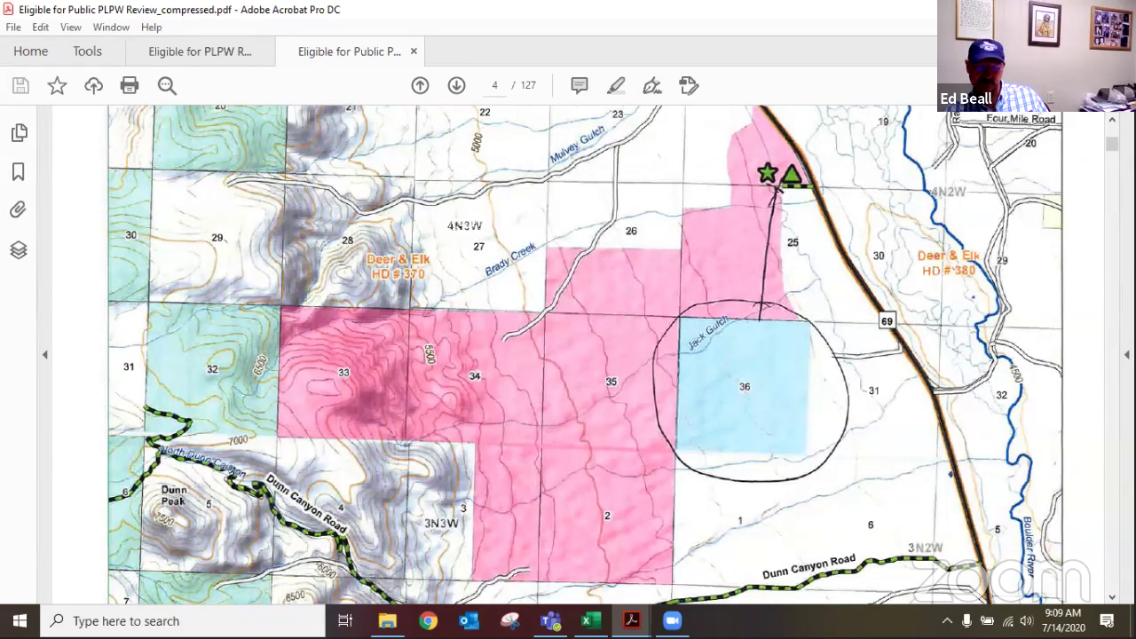
Switch to the 2020 Summary for PLPW workbook in Excel and bring the column with the PL/PW recommendation to the department into view
{"action": "mouse_move", "coordinate": [696, 579]}
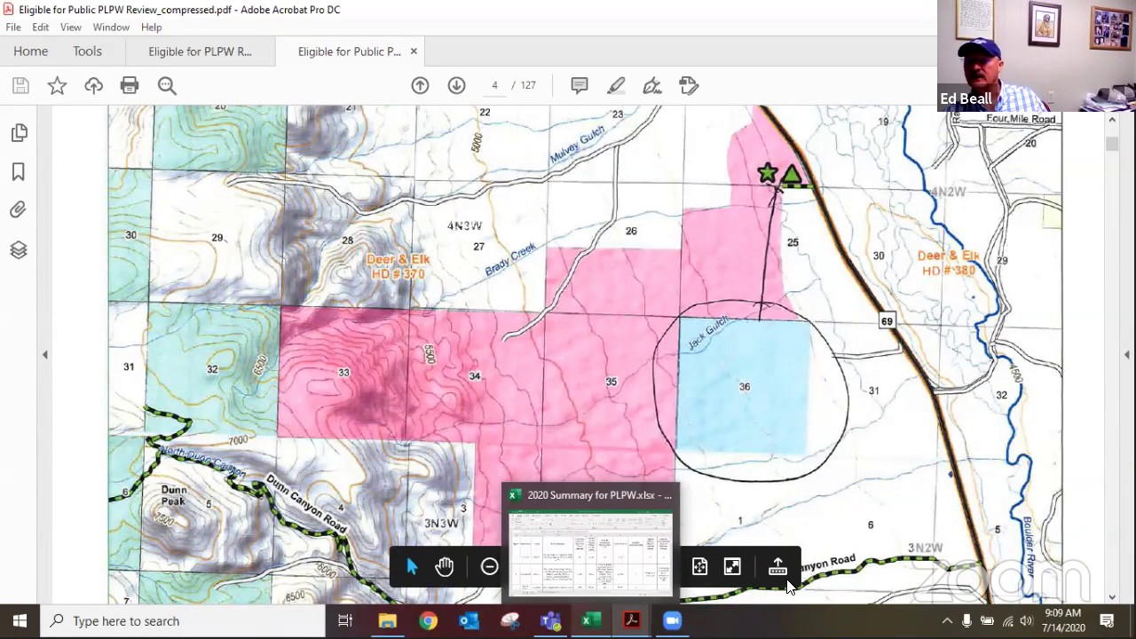
{"action": "left_click", "coordinate": [590, 543]}
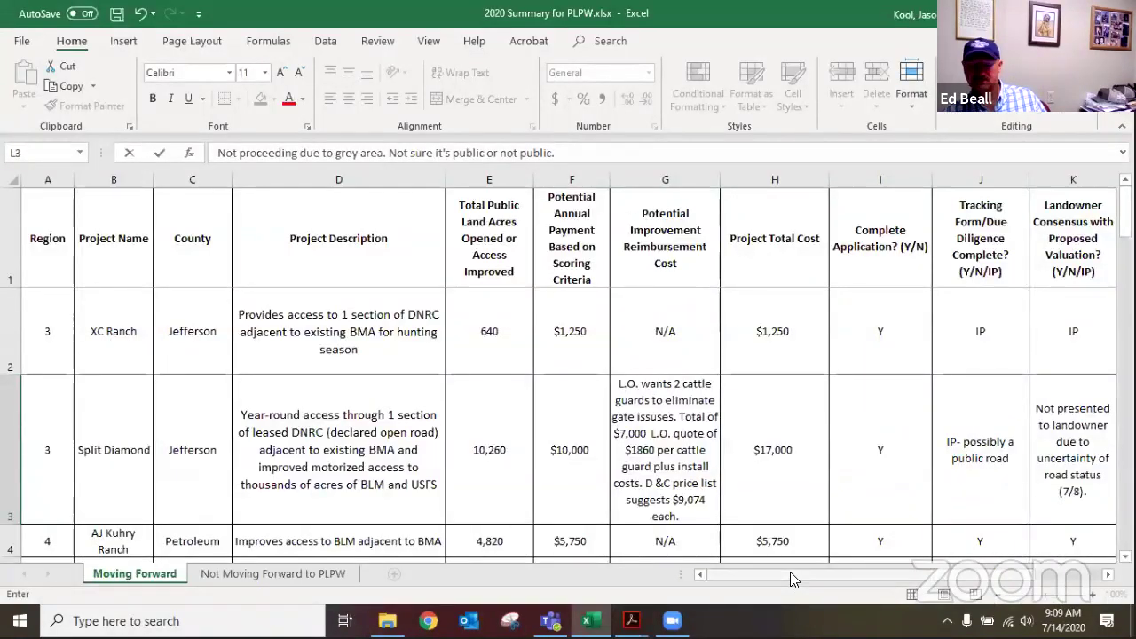
{"action": "left_click_drag", "start_coordinate": [854, 573], "coordinate": [874, 573]}
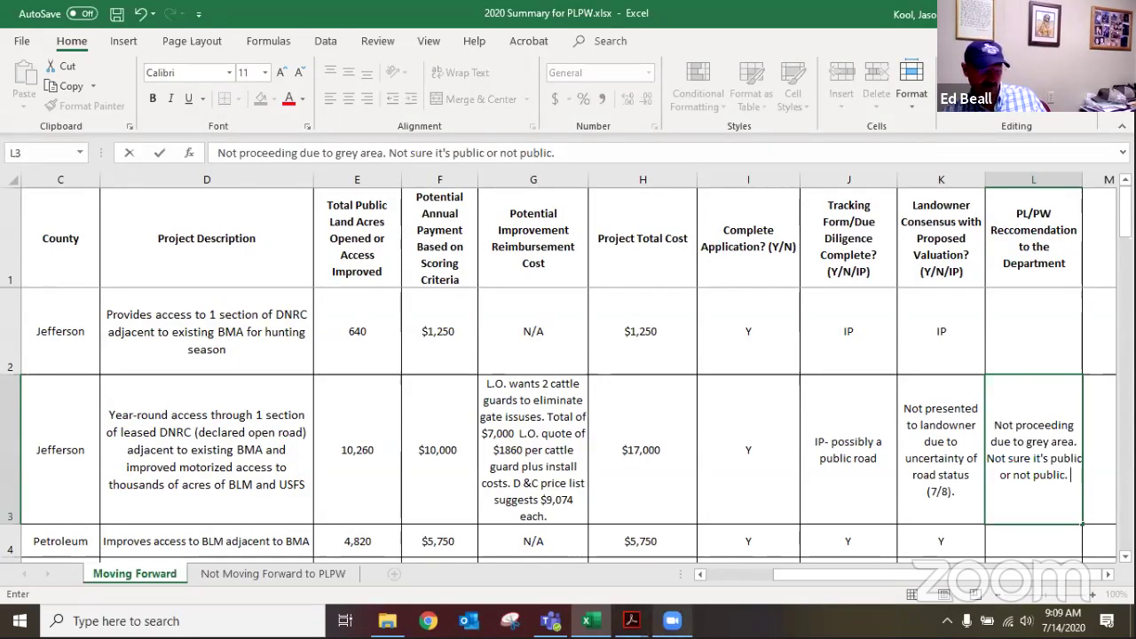
Return to the public PLPW review packet in Acrobat and view circled section 36 together with Dunn Canyon Road on the XC Ranch map
{"action": "mouse_move", "coordinate": [631, 620]}
{"action": "left_click", "coordinate": [649, 586]}
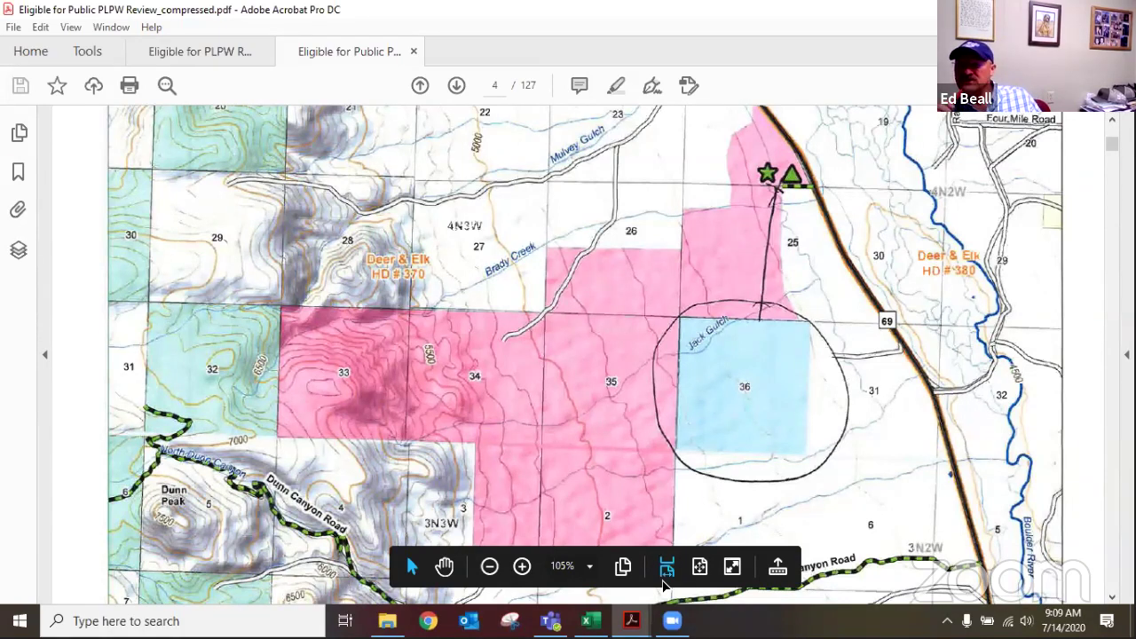
{"action": "left_click", "coordinate": [667, 568]}
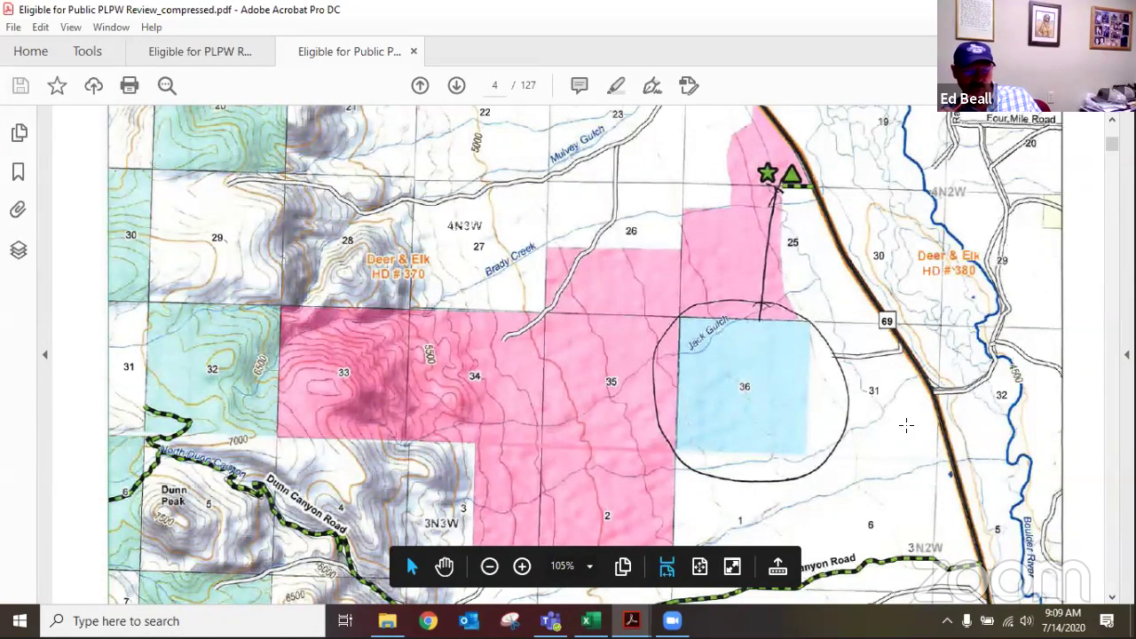
{"action": "scroll", "coordinate": [905, 425], "scroll_direction": "down", "scroll_amount": 1}
{"action": "scroll", "coordinate": [905, 425], "scroll_direction": "down", "scroll_amount": 1}
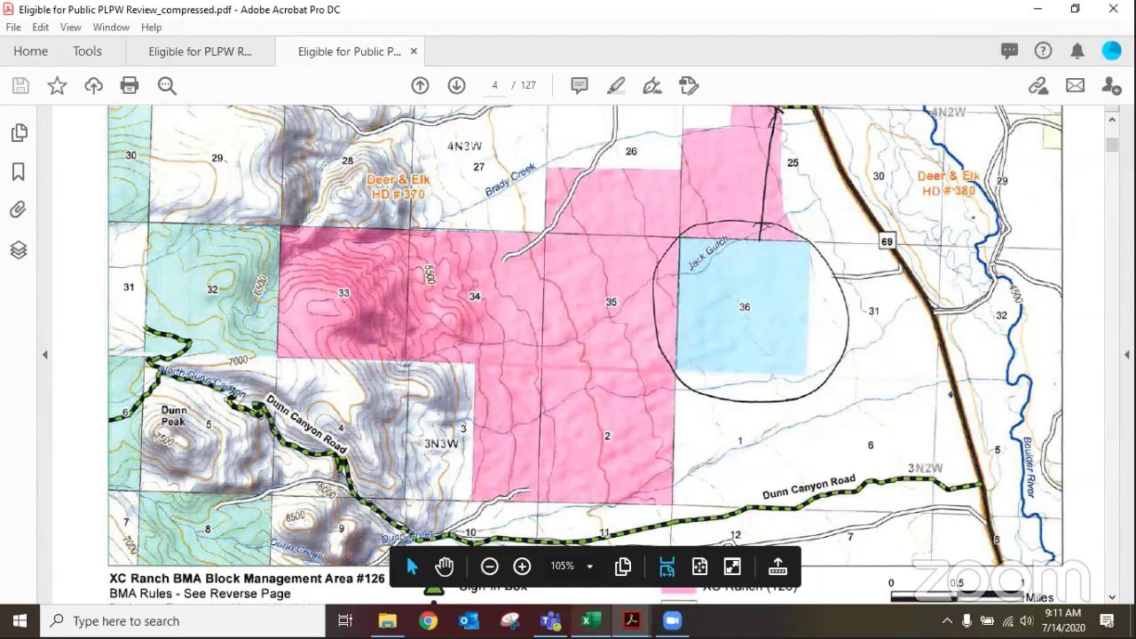
Glance at the 2020 Summary workbook in Excel and the tracking summary table PDF, and return to the XC Ranch map in Acrobat
{"action": "mouse_move", "coordinate": [606, 615]}
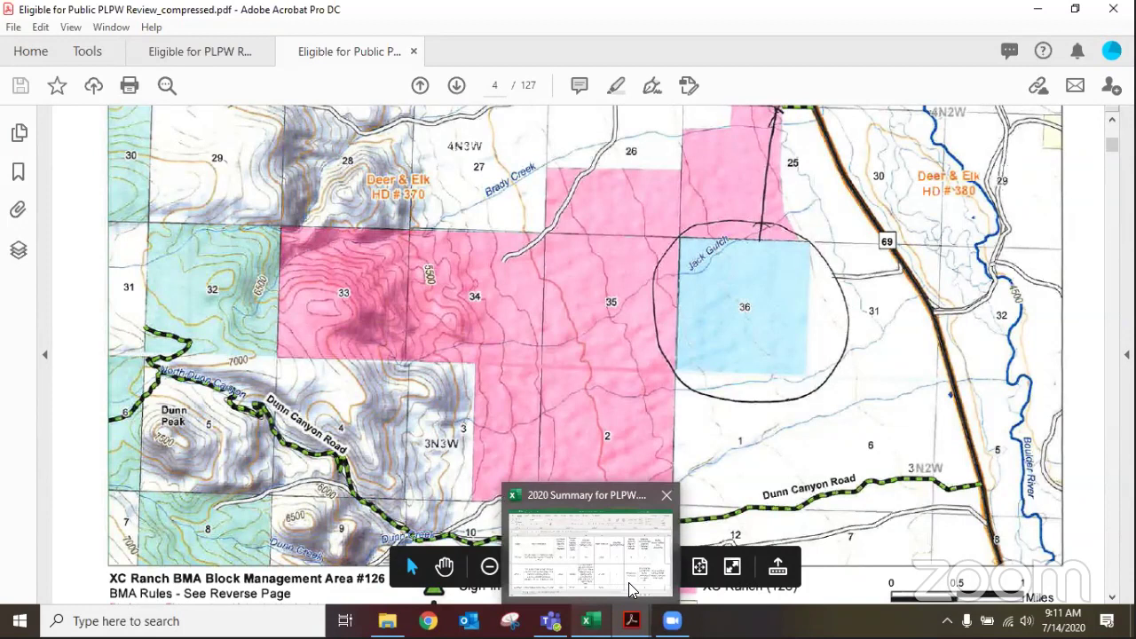
{"action": "left_click", "coordinate": [628, 582]}
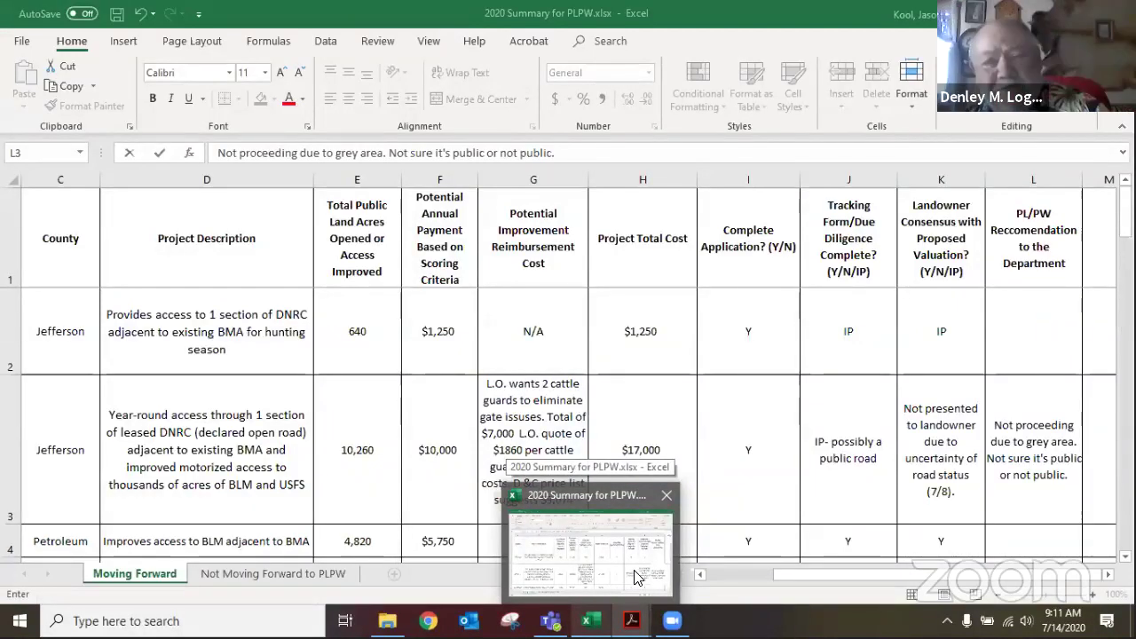
{"action": "left_click", "coordinate": [630, 620]}
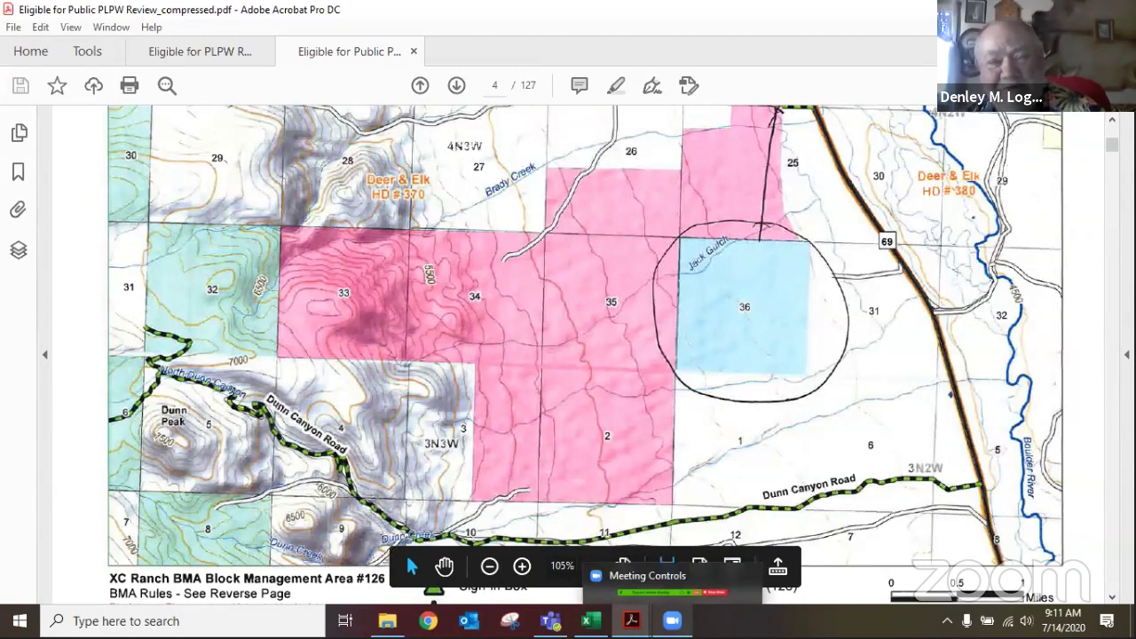
{"action": "mouse_move", "coordinate": [704, 599]}
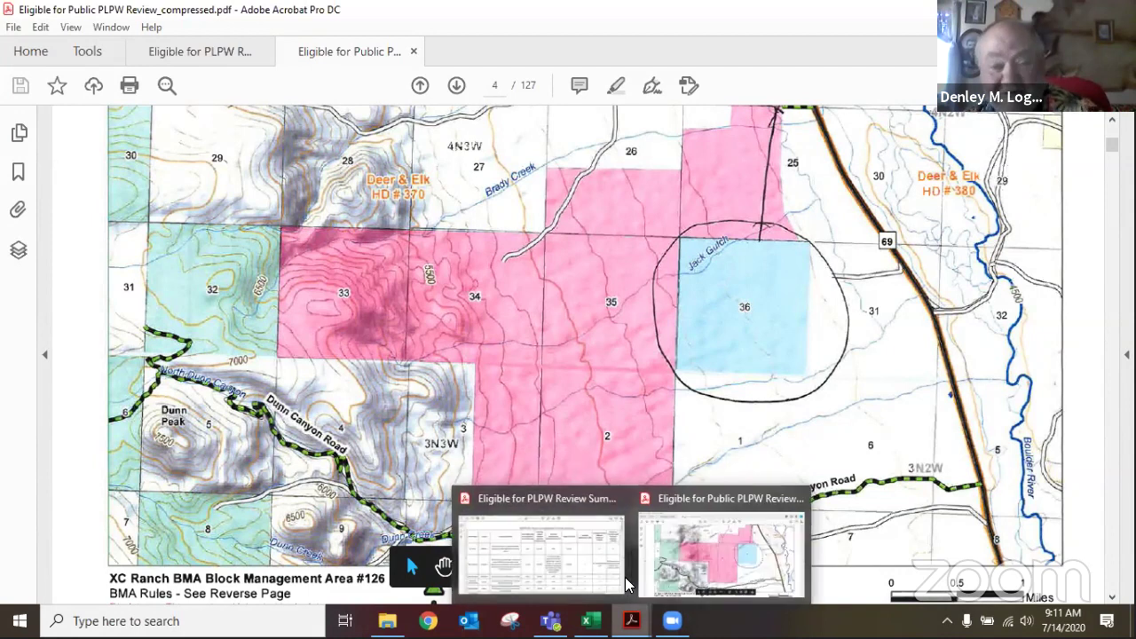
{"action": "left_click", "coordinate": [596, 562]}
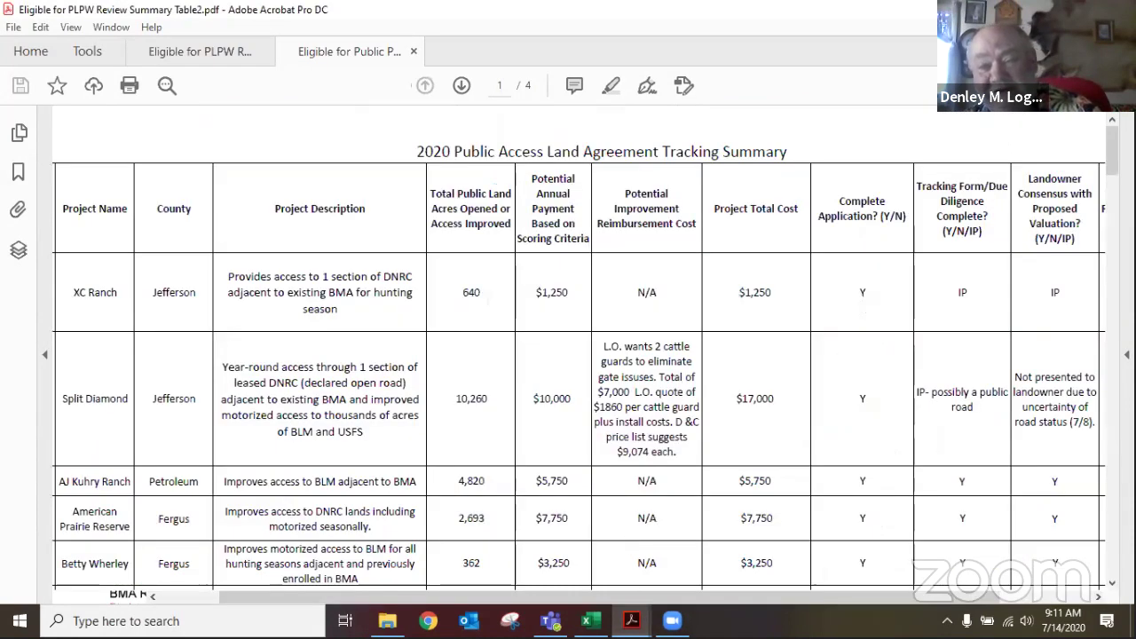
{"action": "left_click", "coordinate": [645, 585]}
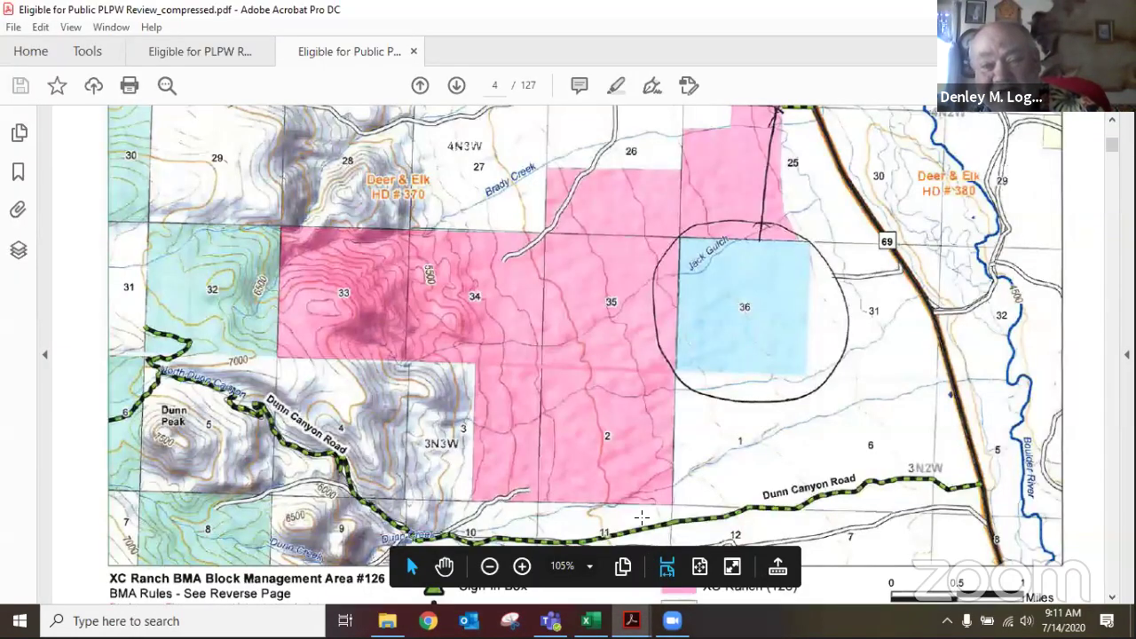
Go back from the map through the payment schedule and qualitative assessment to the XC Ranch criteria scores on page 1
{"action": "scroll", "coordinate": [642, 513], "scroll_direction": "up", "scroll_amount": 5}
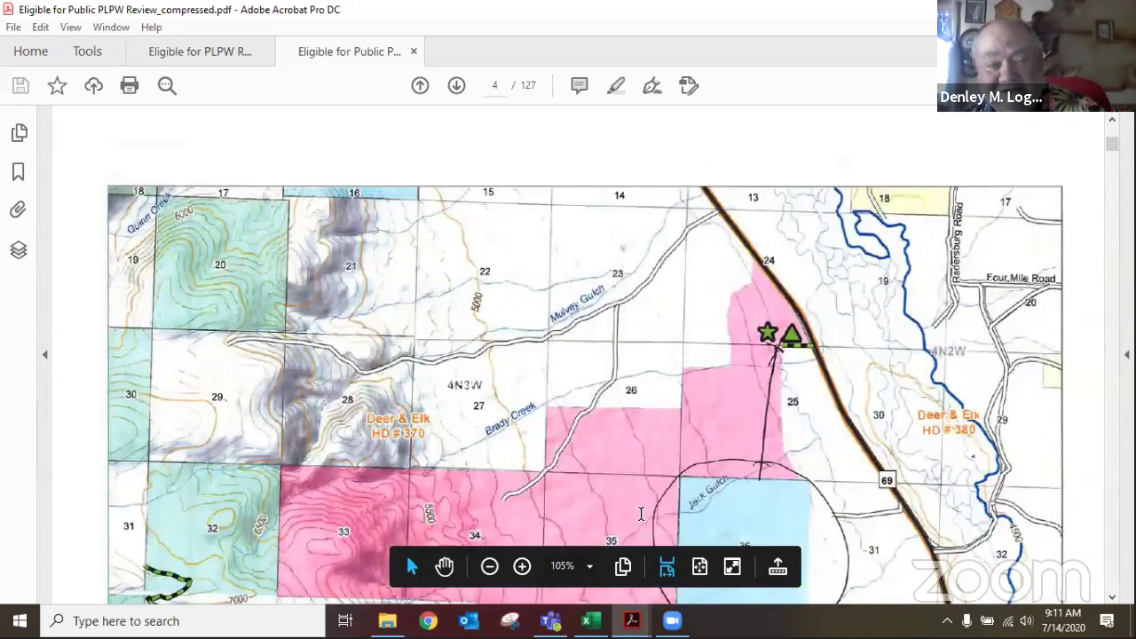
{"action": "scroll", "coordinate": [642, 519], "scroll_direction": "up", "scroll_amount": 20}
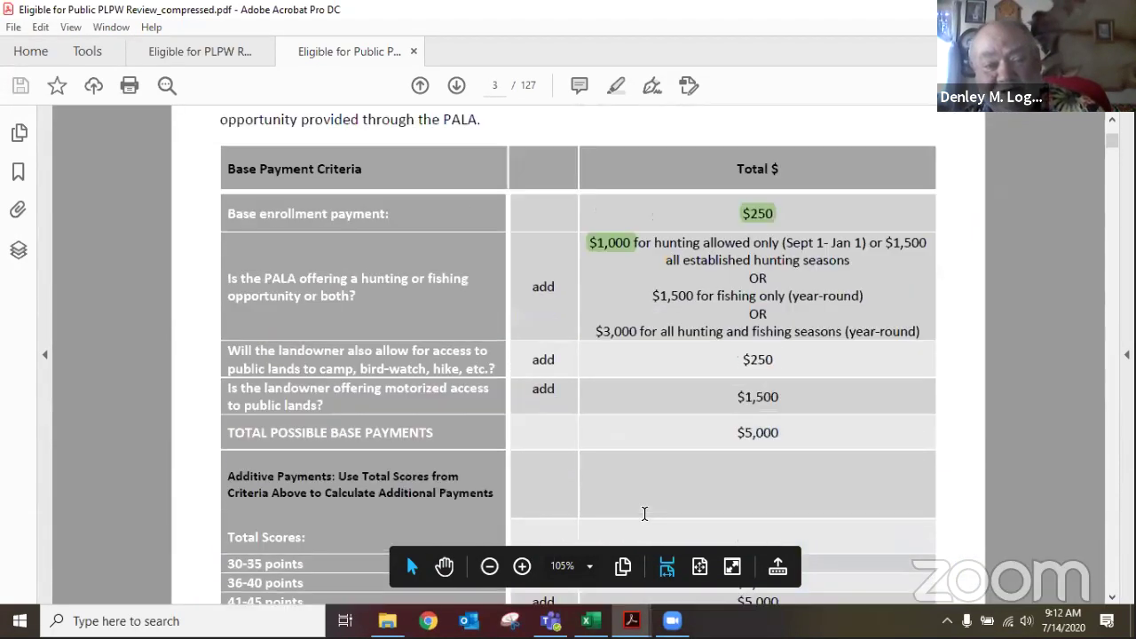
{"action": "scroll", "coordinate": [645, 519], "scroll_direction": "up", "scroll_amount": 10}
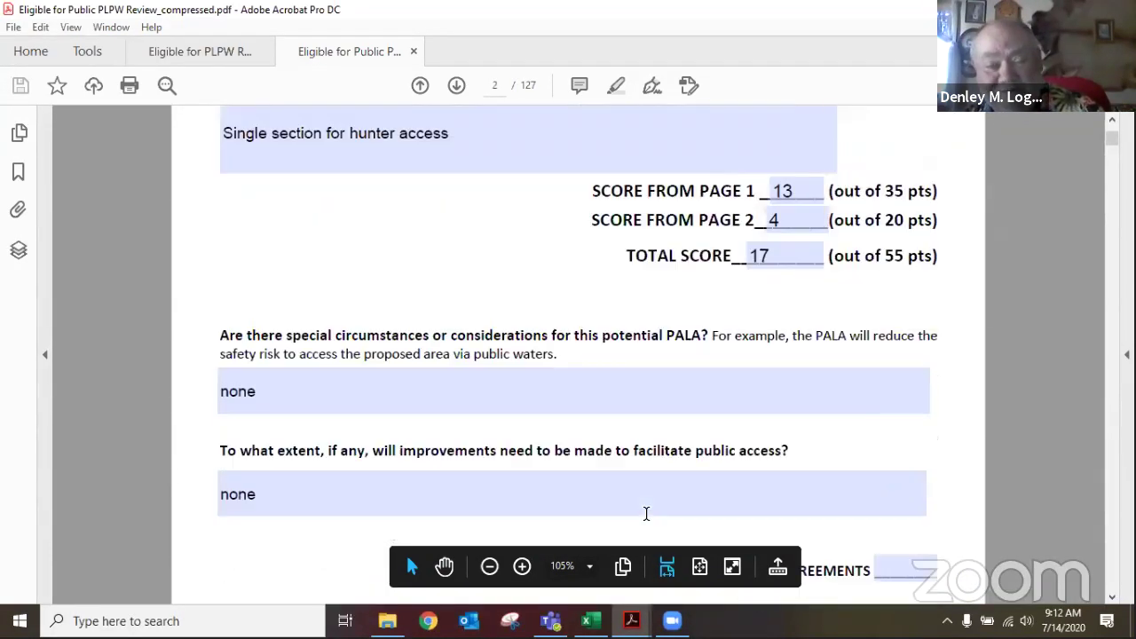
{"action": "scroll", "coordinate": [648, 513], "scroll_direction": "up", "scroll_amount": 12}
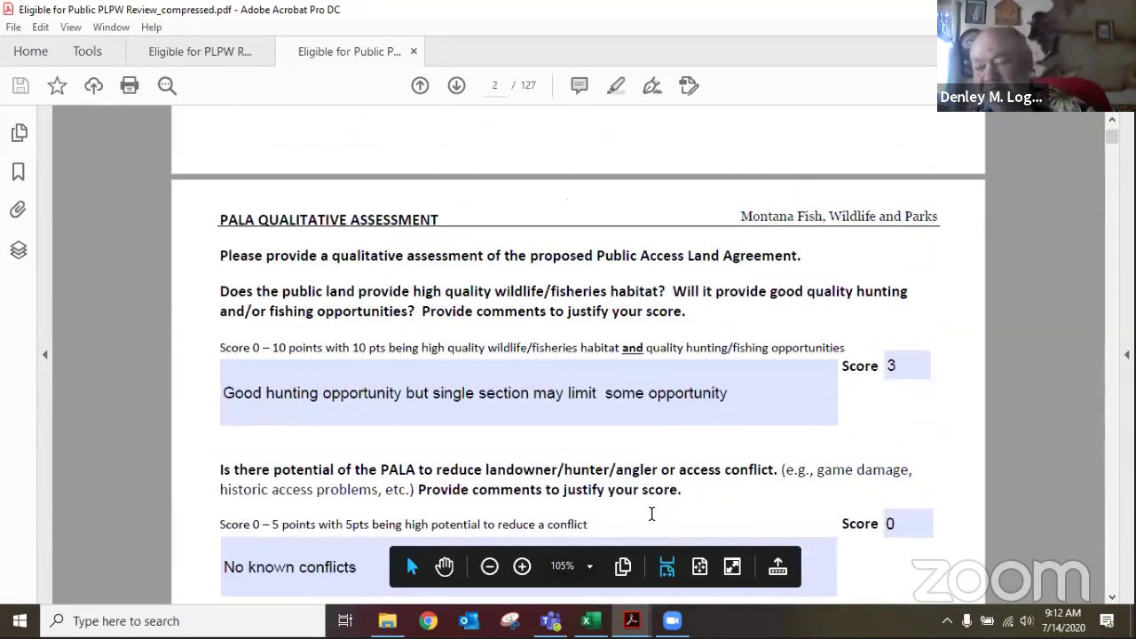
{"action": "scroll", "coordinate": [651, 513], "scroll_direction": "up", "scroll_amount": 9}
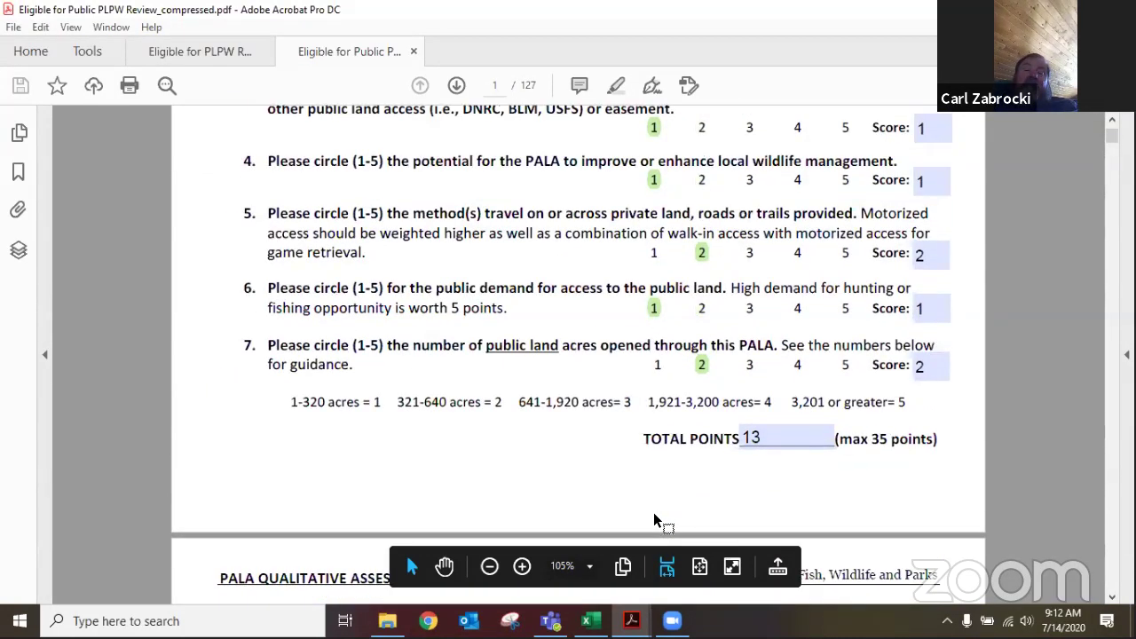
{"action": "scroll", "coordinate": [653, 513], "scroll_direction": "up", "scroll_amount": 1}
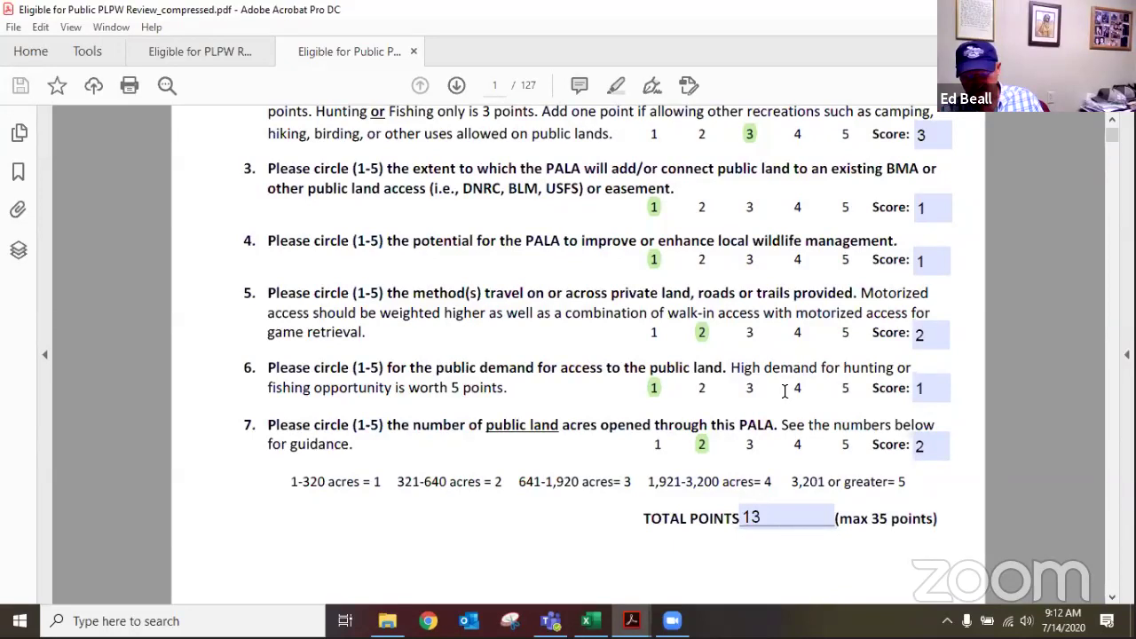
Read down from the XC Ranch total points through the qualitative assessment and annual payment amount to the map on page 4
{"action": "scroll", "coordinate": [784, 391], "scroll_direction": "down", "scroll_amount": 8}
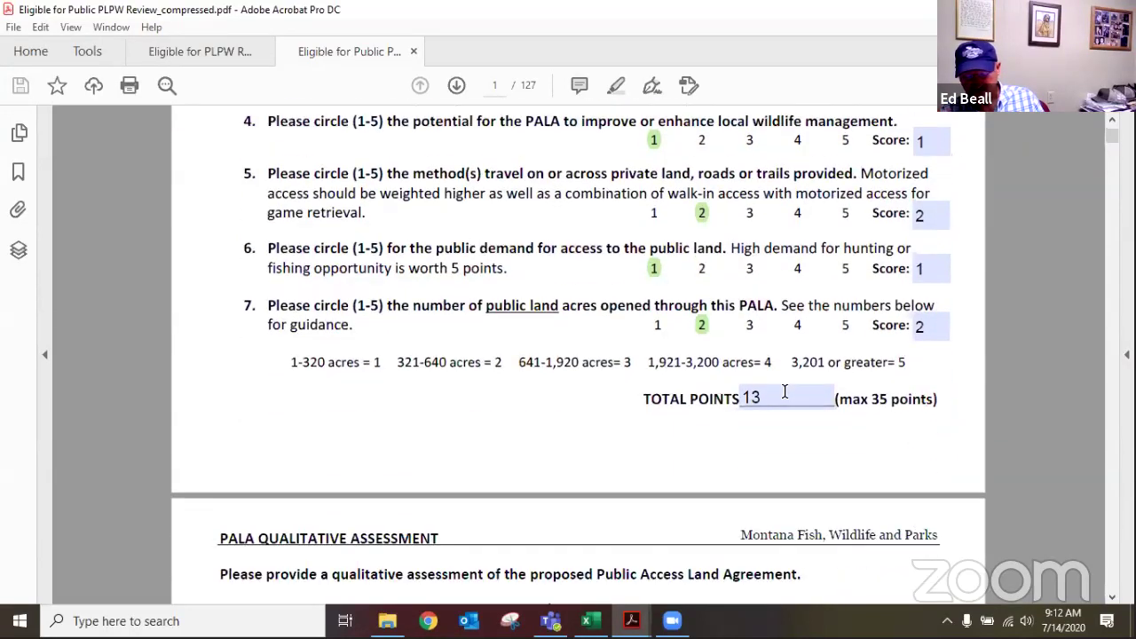
{"action": "scroll", "coordinate": [785, 391], "scroll_direction": "down", "scroll_amount": 5}
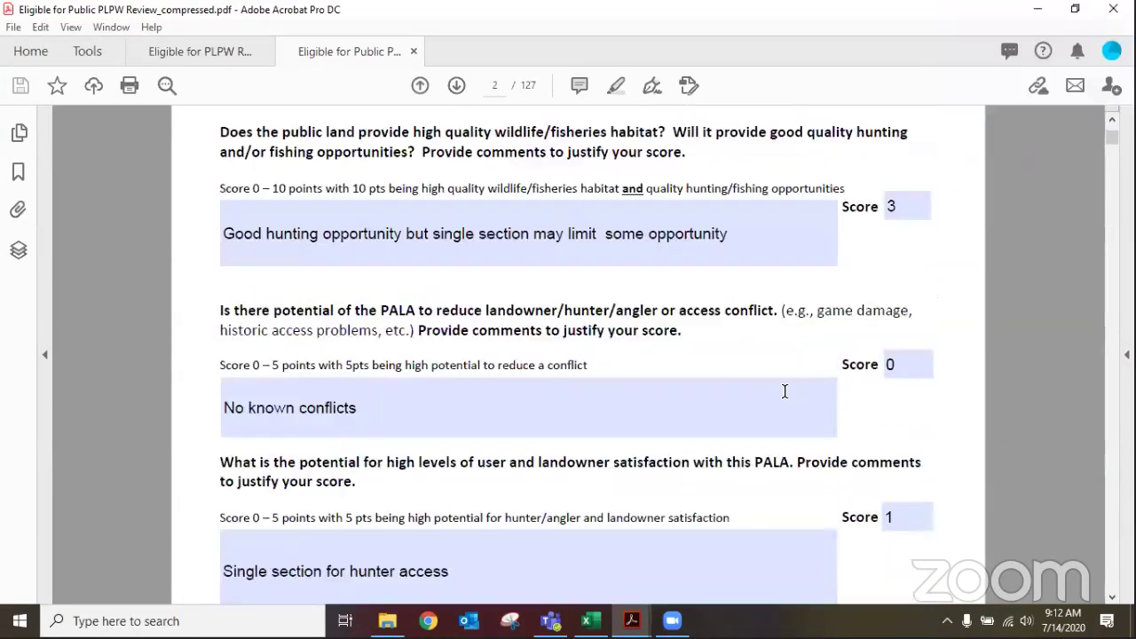
{"action": "scroll", "coordinate": [784, 390], "scroll_direction": "down", "scroll_amount": 8}
{"action": "scroll", "coordinate": [785, 393], "scroll_direction": "down", "scroll_amount": 10}
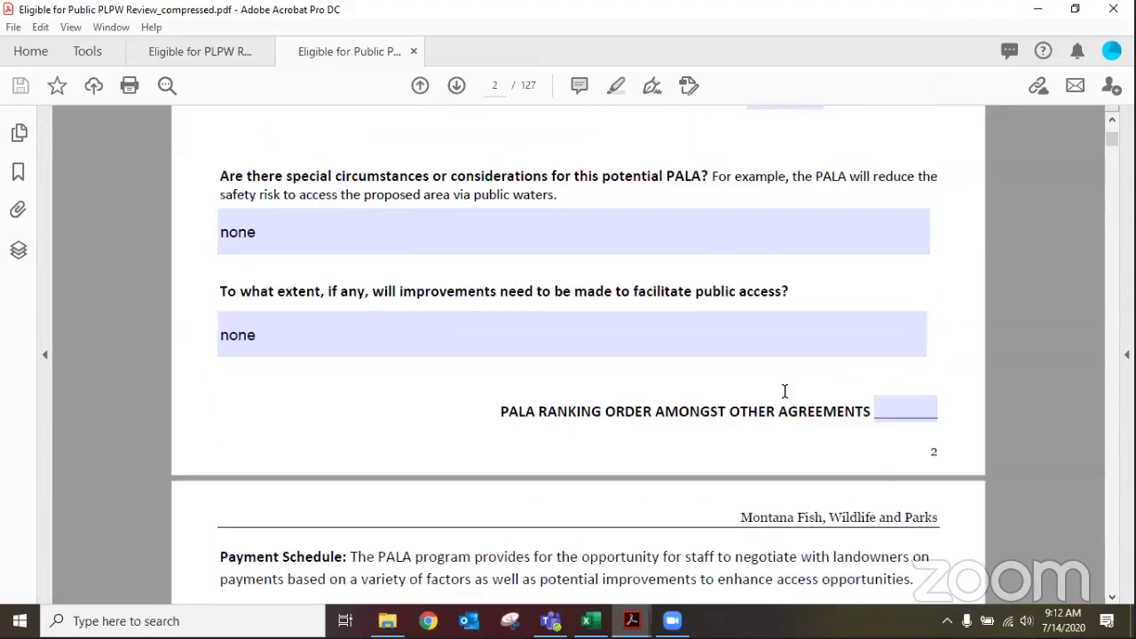
{"action": "scroll", "coordinate": [784, 390], "scroll_direction": "down", "scroll_amount": 10}
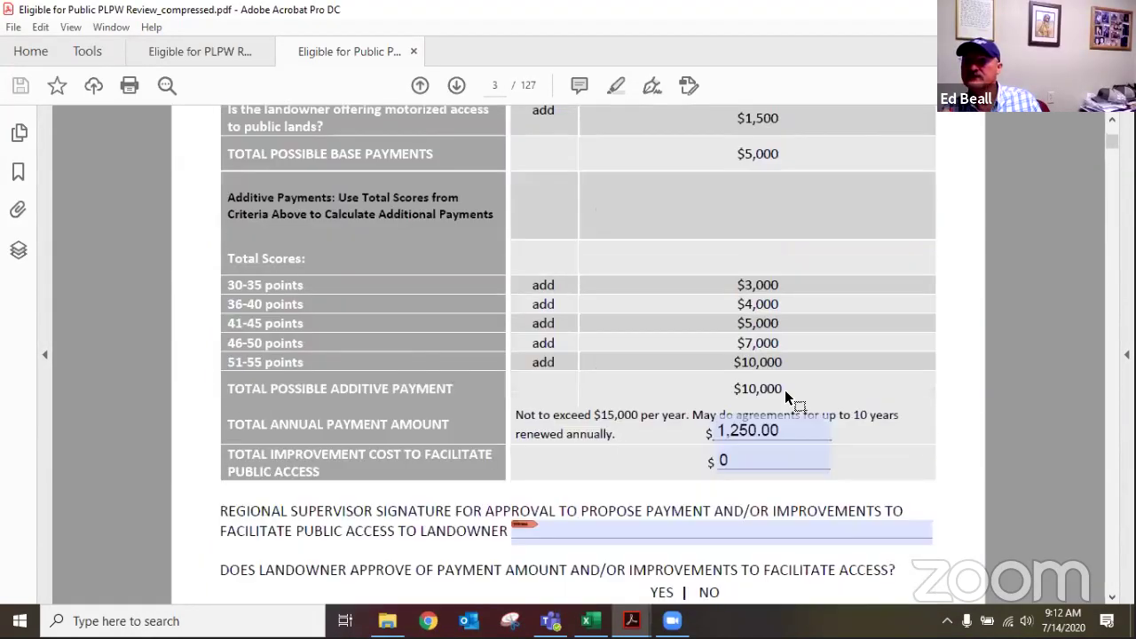
{"action": "scroll", "coordinate": [789, 391], "scroll_direction": "down", "scroll_amount": 10}
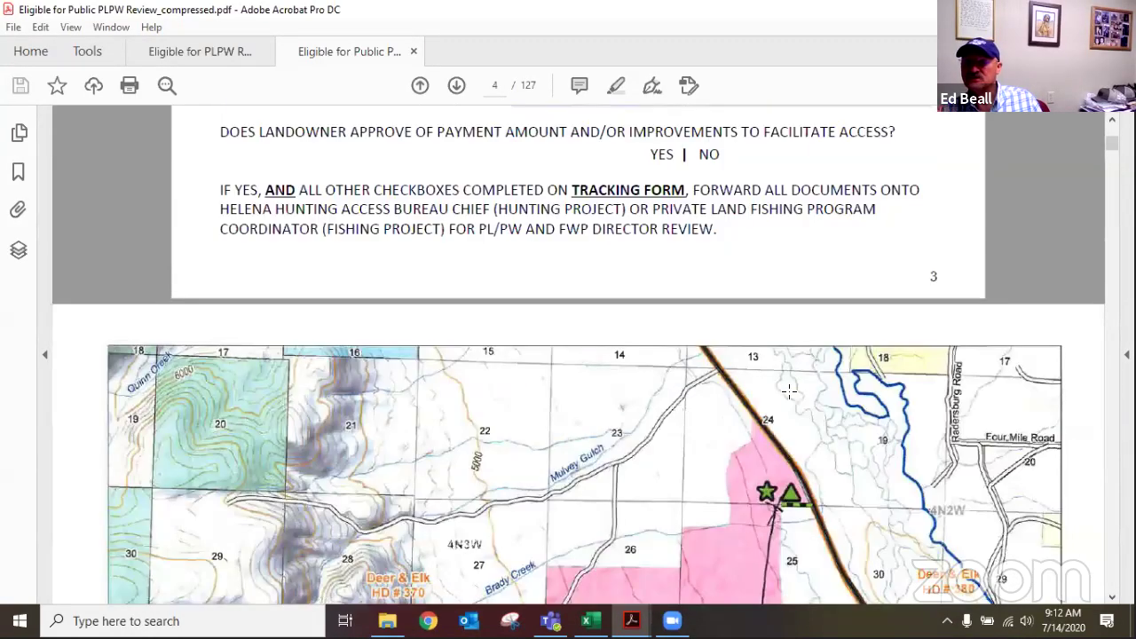
{"action": "scroll", "coordinate": [789, 392], "scroll_direction": "down", "scroll_amount": 2}
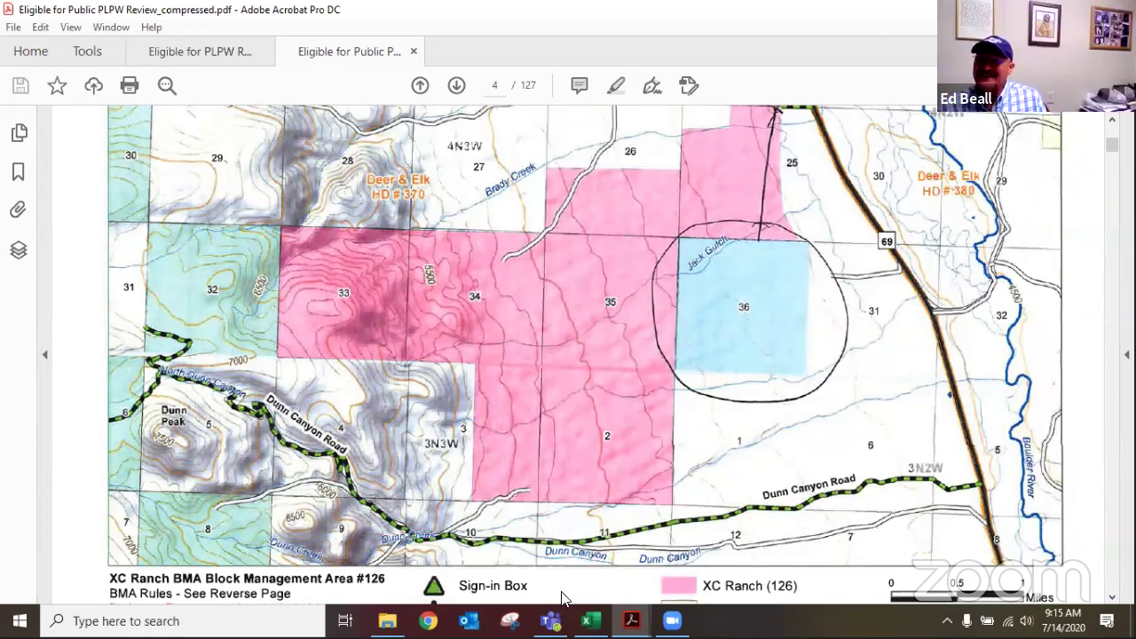
Switch to the 2020 Summary for PLPW workbook in Excel, showing the project recommendations
{"action": "mouse_move", "coordinate": [588, 620]}
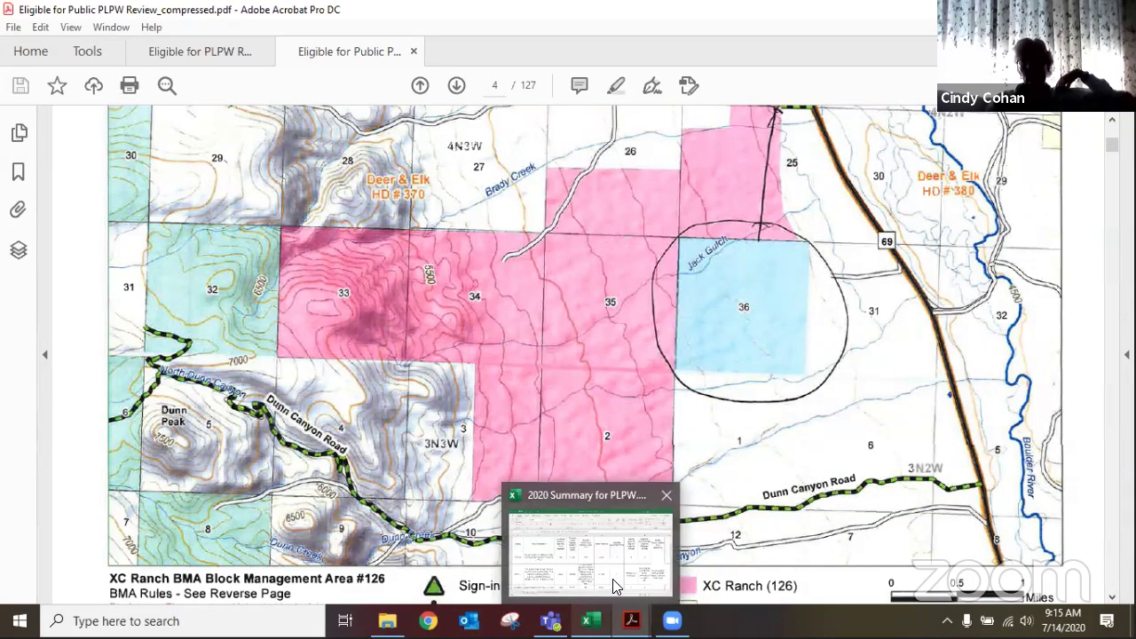
{"action": "left_click", "coordinate": [612, 583]}
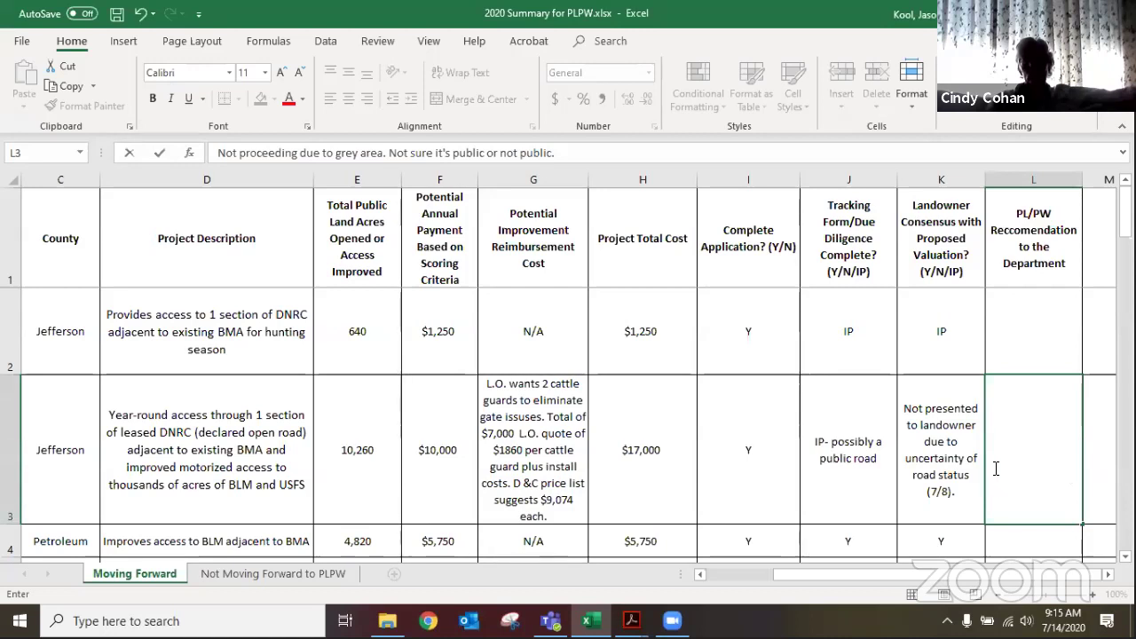
Draft the PL/PW recommendation "Not sure of hunting or access quality." for the 640-acre Jefferson County project in L2
{"action": "left_click", "coordinate": [1052, 335]}
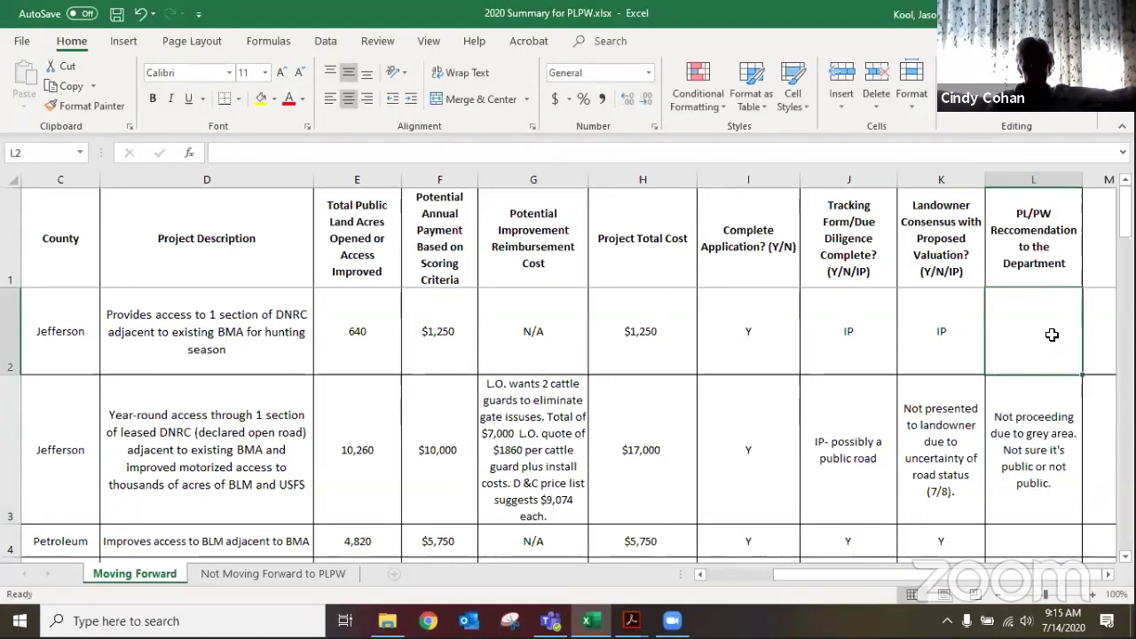
{"action": "type", "text": "Not sure"}
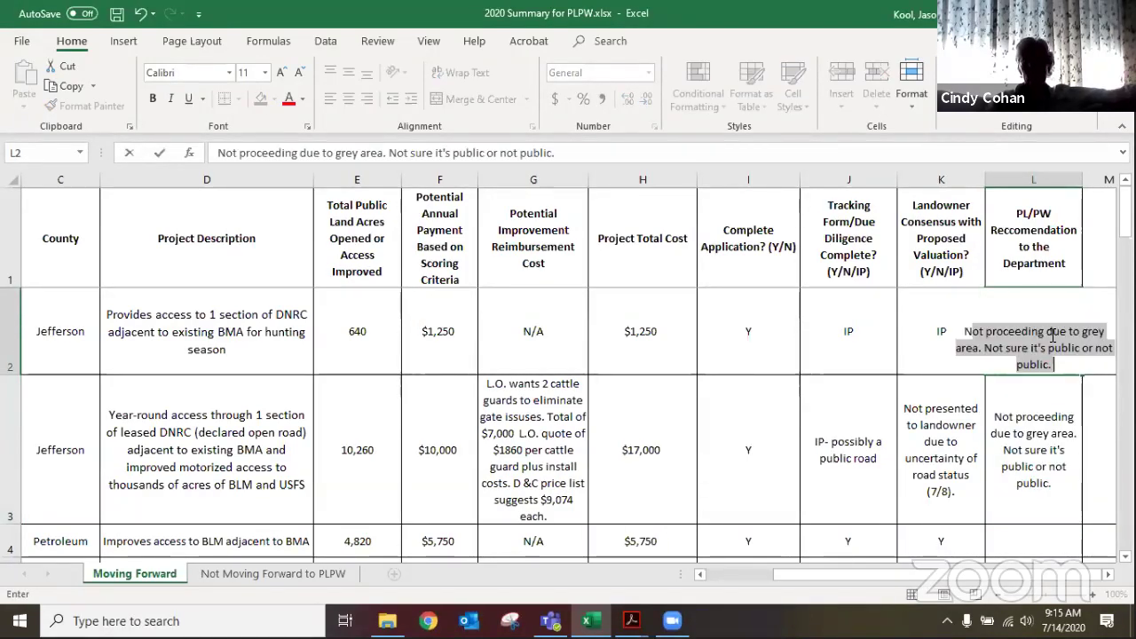
{"action": "type", "text": " of"}
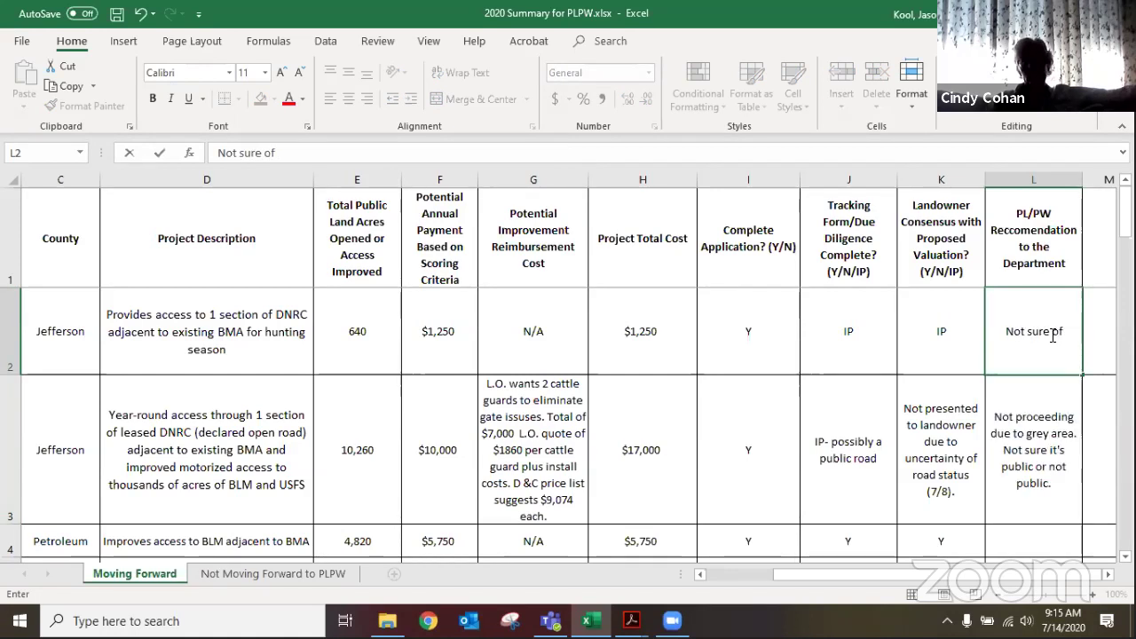
{"action": "type", "text": " hunting or"}
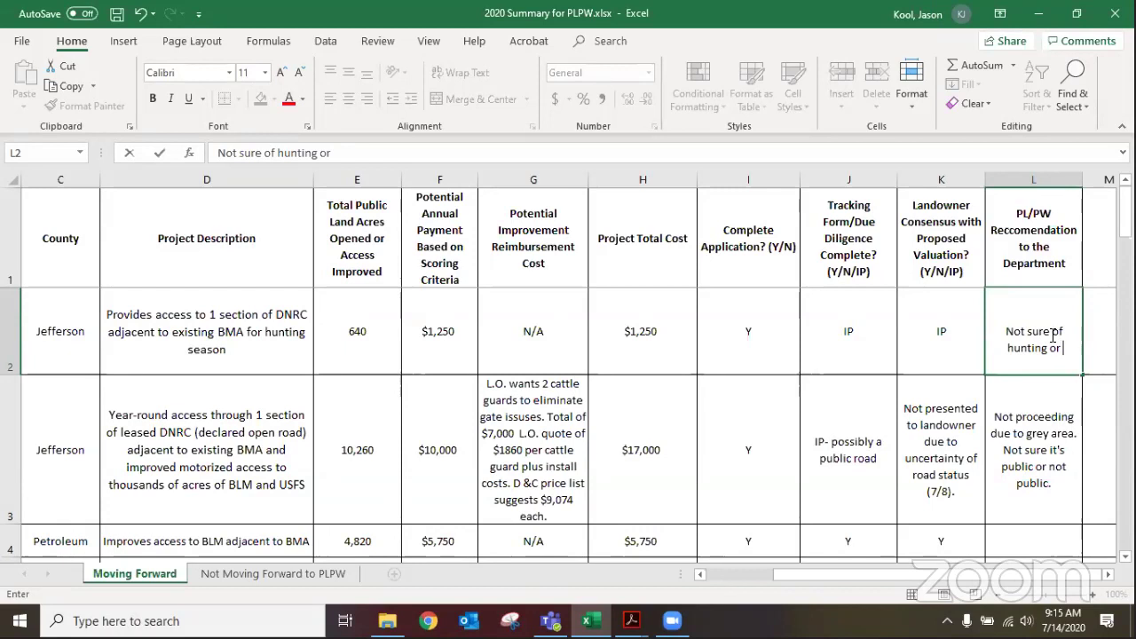
{"action": "type", "text": " access quality."}
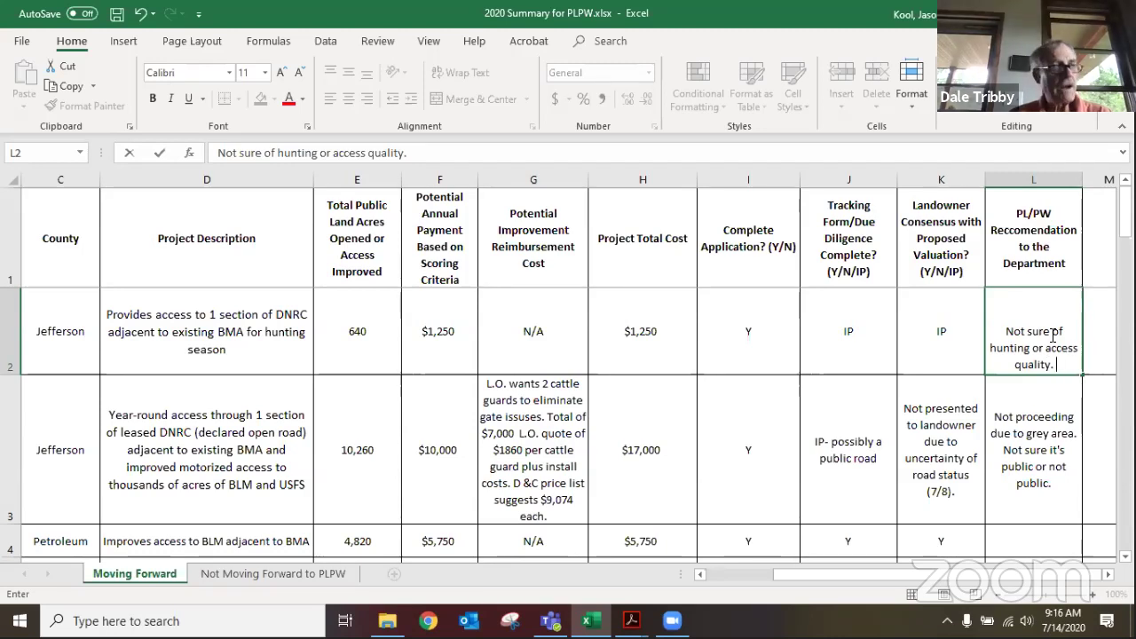
Erase the draft note about hunting or access quality from the 640-acre Jefferson County project's recommendation
{"action": "key", "text": "BackSpace"}
{"action": "key", "text": "BackSpace"}
{"action": "key", "text": "BackSpace"}
{"action": "key", "text": "BackSpace"}
{"action": "key", "text": "BackSpace"}
{"action": "key", "text": "BackSpace"}
{"action": "key", "text": "BackSpace"}
{"action": "key", "text": "BackSpace"}
{"action": "key", "text": "BackSpace"}
{"action": "key", "text": "BackSpace"}
{"action": "key", "text": "BackSpace"}
{"action": "key", "text": "BackSpace"}
{"action": "key", "text": "BackSpace"}
{"action": "key", "text": "BackSpace"}
{"action": "key", "text": "BackSpace"}
{"action": "key", "text": "BackSpace"}
{"action": "key", "text": "BackSpace"}
{"action": "key", "text": "BackSpace"}
{"action": "key", "text": "BackSpace"}
{"action": "key", "text": "BackSpace"}
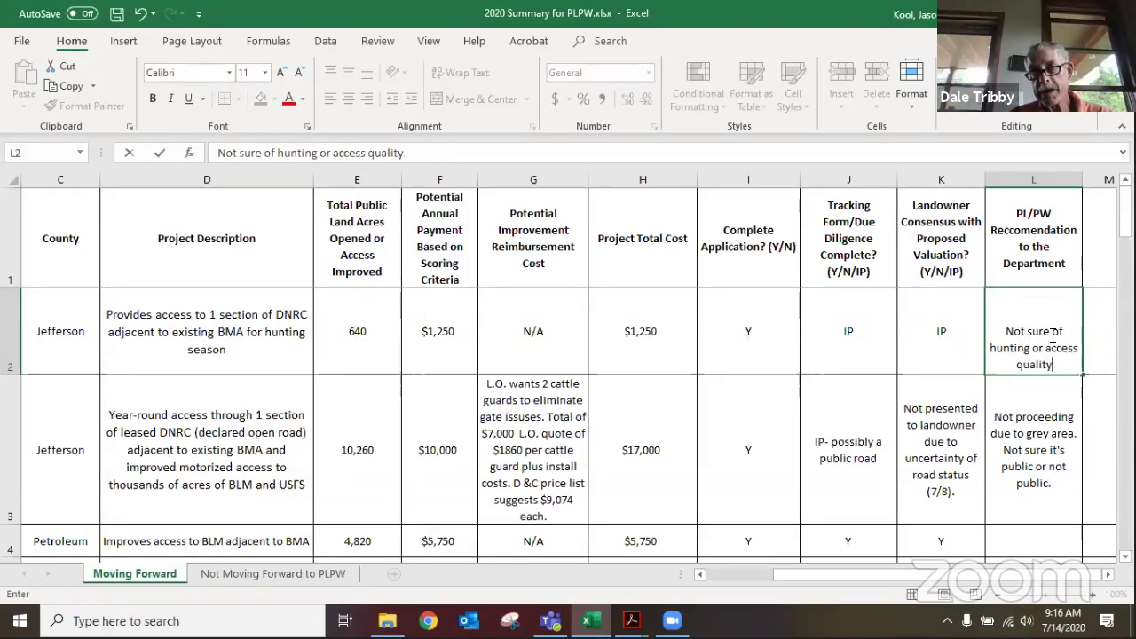
{"action": "key", "text": "BackSpace"}
{"action": "key", "text": "BackSpace"}
{"action": "key", "text": "BackSpace"}
{"action": "key", "text": "BackSpace"}
{"action": "key", "text": "BackSpace"}
{"action": "key", "text": "BackSpace"}
{"action": "key", "text": "BackSpace"}
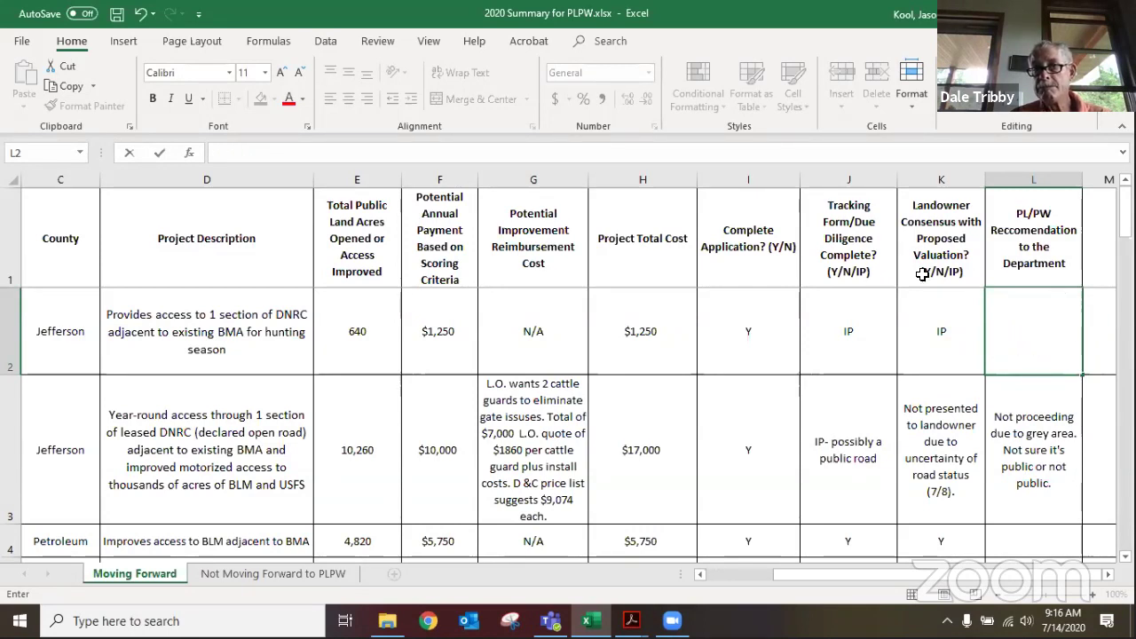
Examine the XC Ranch map in the Acrobat review PDF and return to the 2020 Summary workbook in Excel
{"action": "mouse_move", "coordinate": [631, 621]}
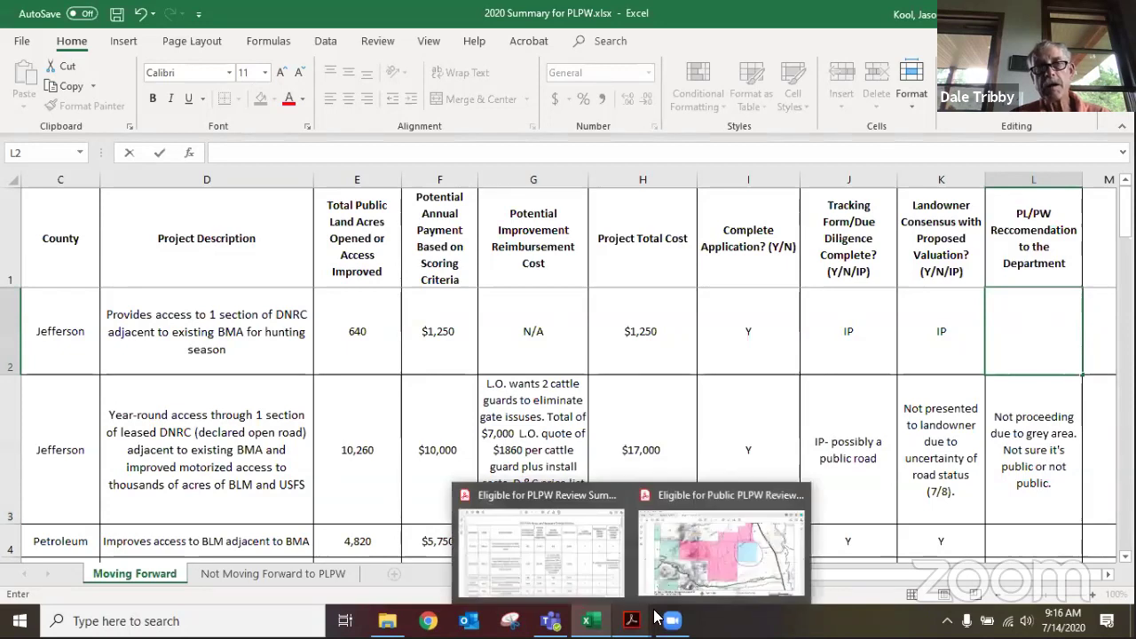
{"action": "left_click", "coordinate": [672, 585]}
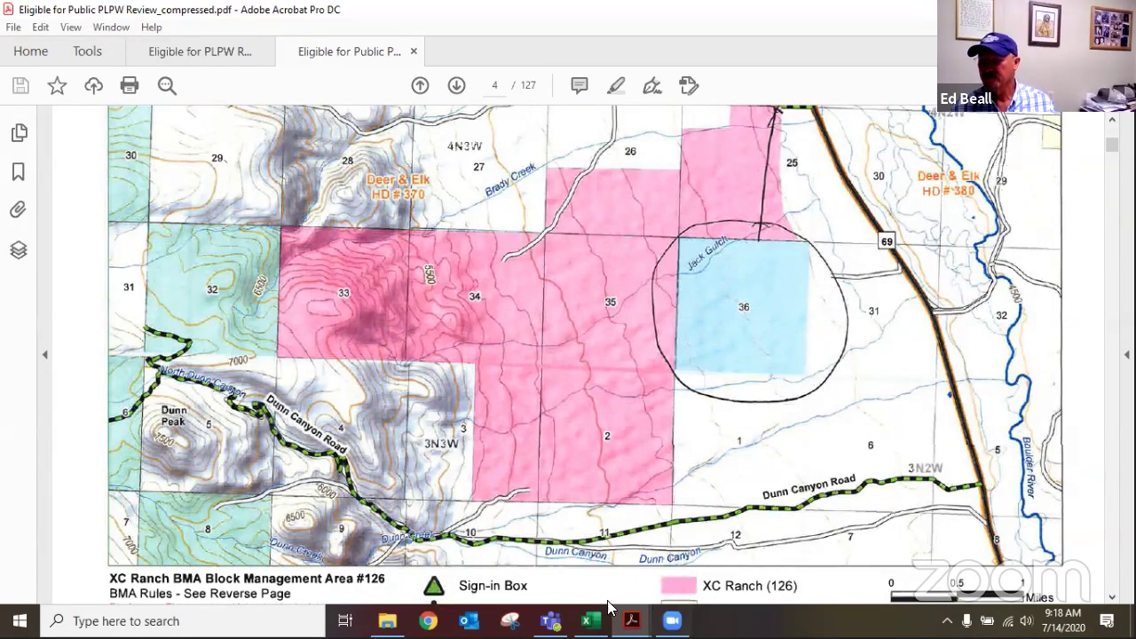
{"action": "mouse_move", "coordinate": [586, 620]}
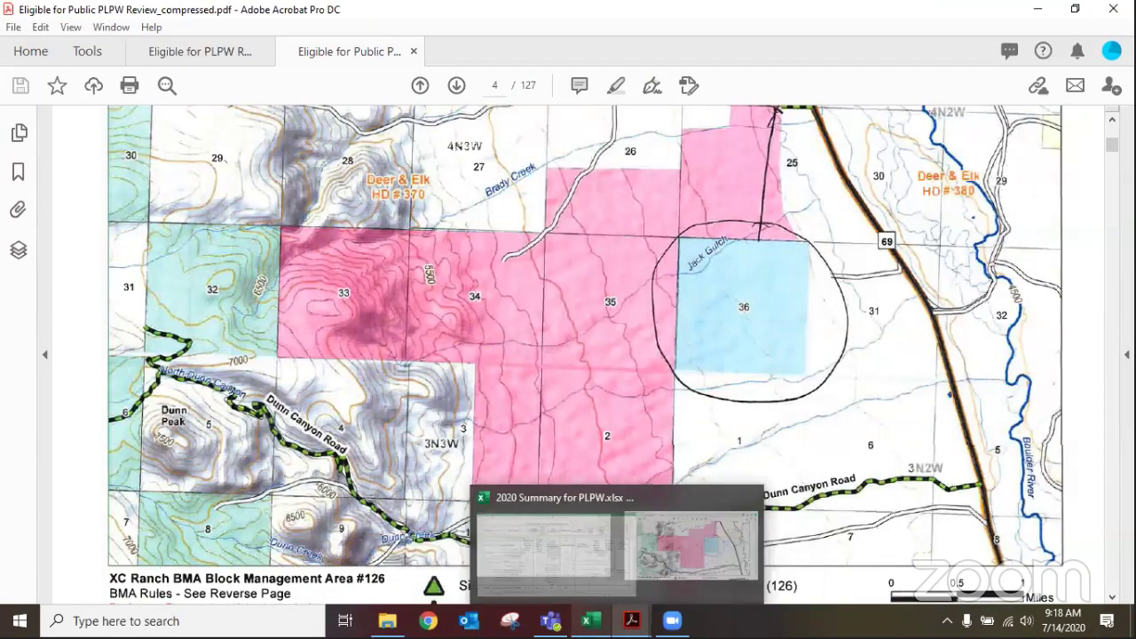
{"action": "left_click", "coordinate": [627, 570]}
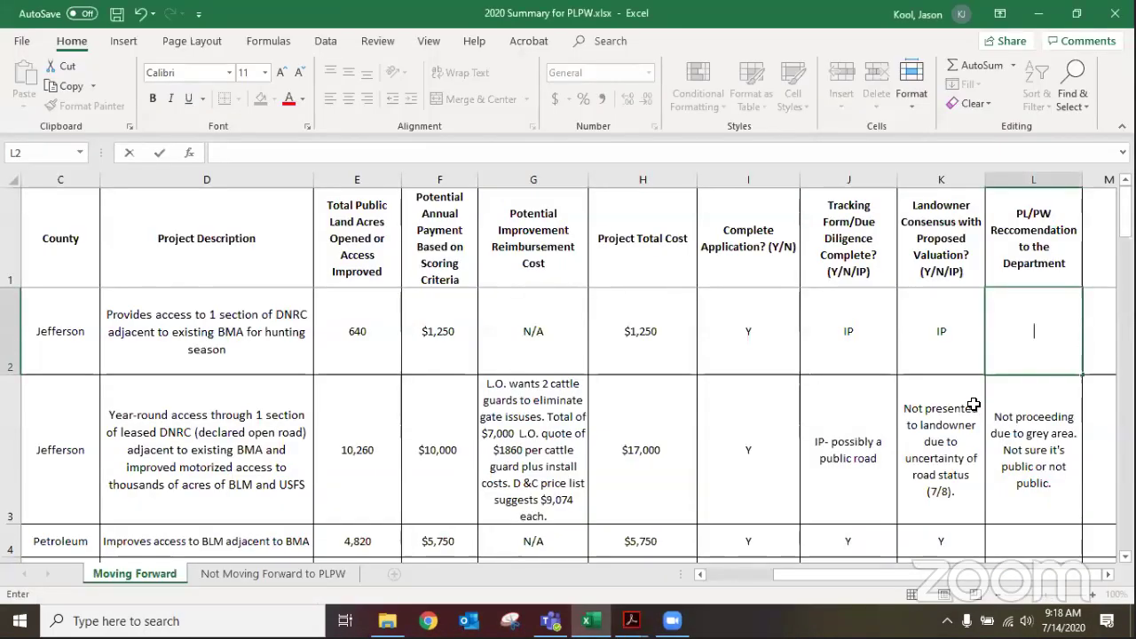
Draft "Little value to the hunter due to wildlife/hunting opportunity." as the recommendation for the 640-acre Jefferson County project
{"action": "type", "text": "Little va"}
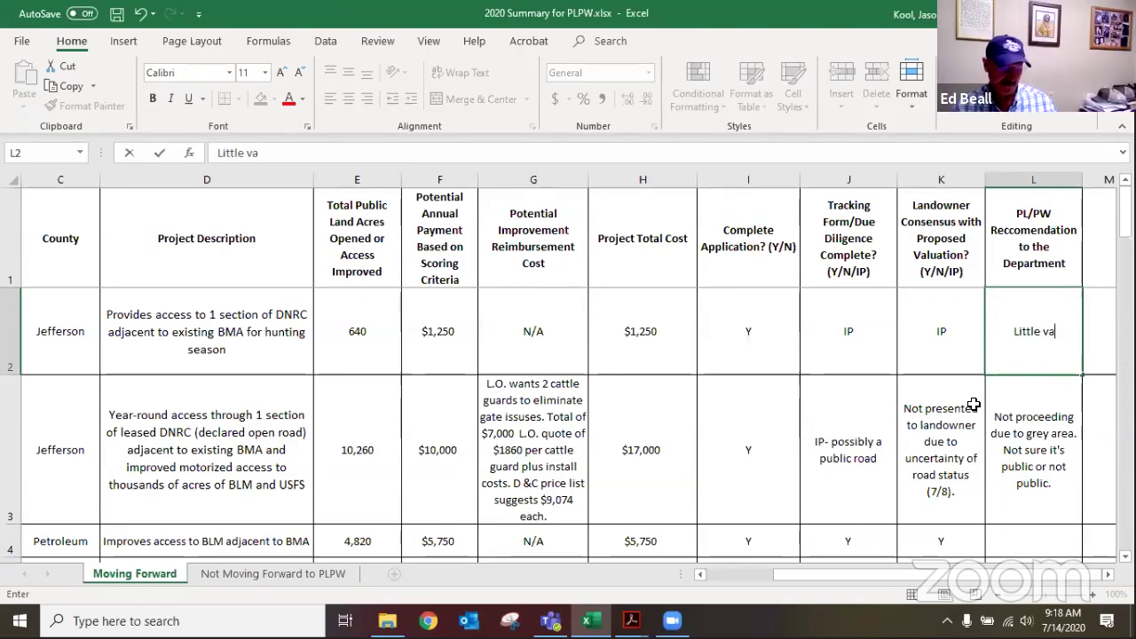
{"action": "type", "text": "lue to the h"}
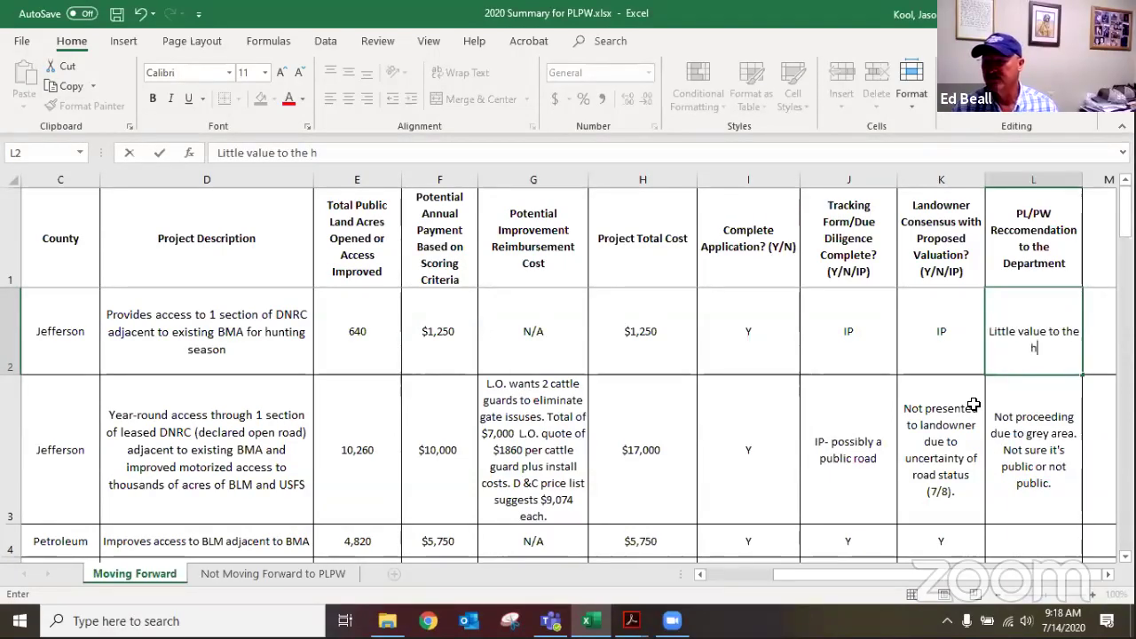
{"action": "type", "text": "unter due "}
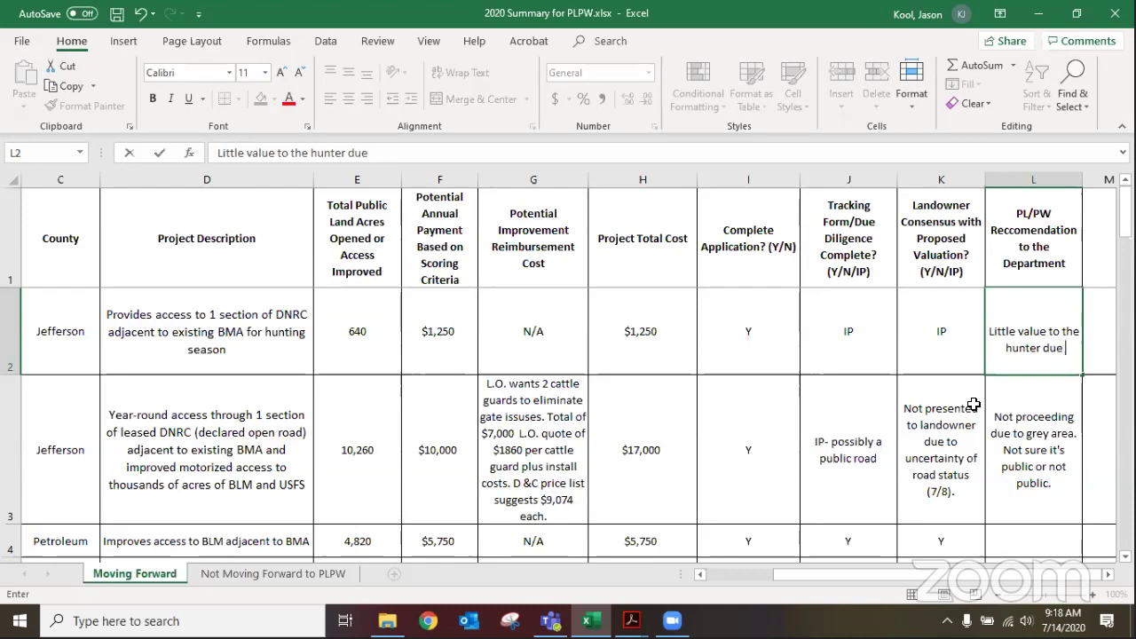
{"action": "type", "text": "to wildlife"}
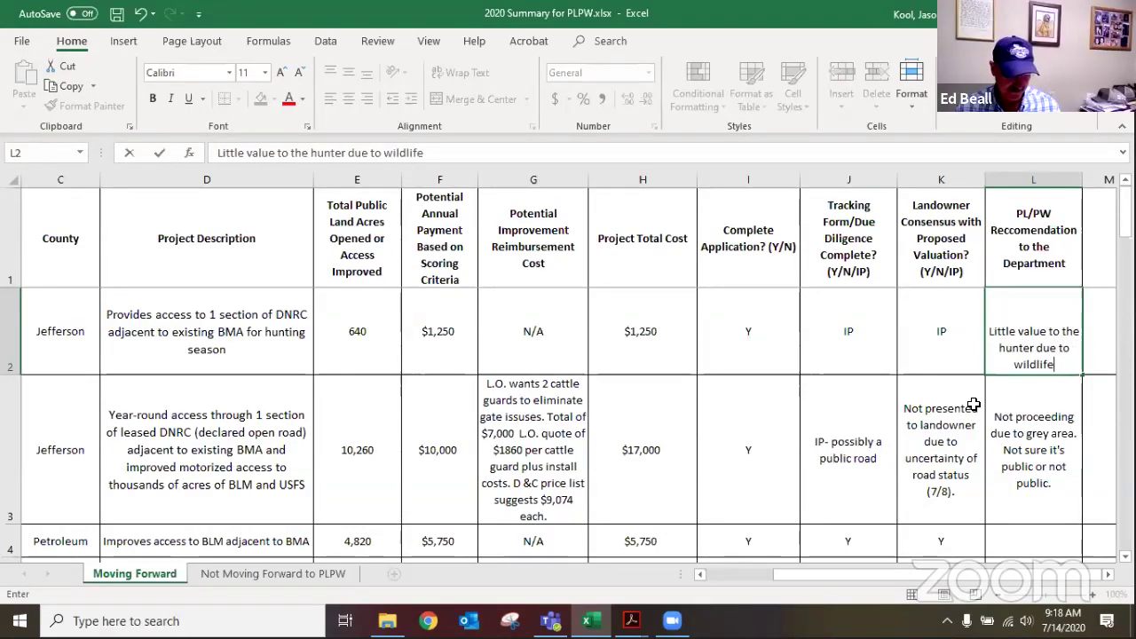
{"action": "key", "text": "BackSpace"}
{"action": "key", "text": "BackSpace"}
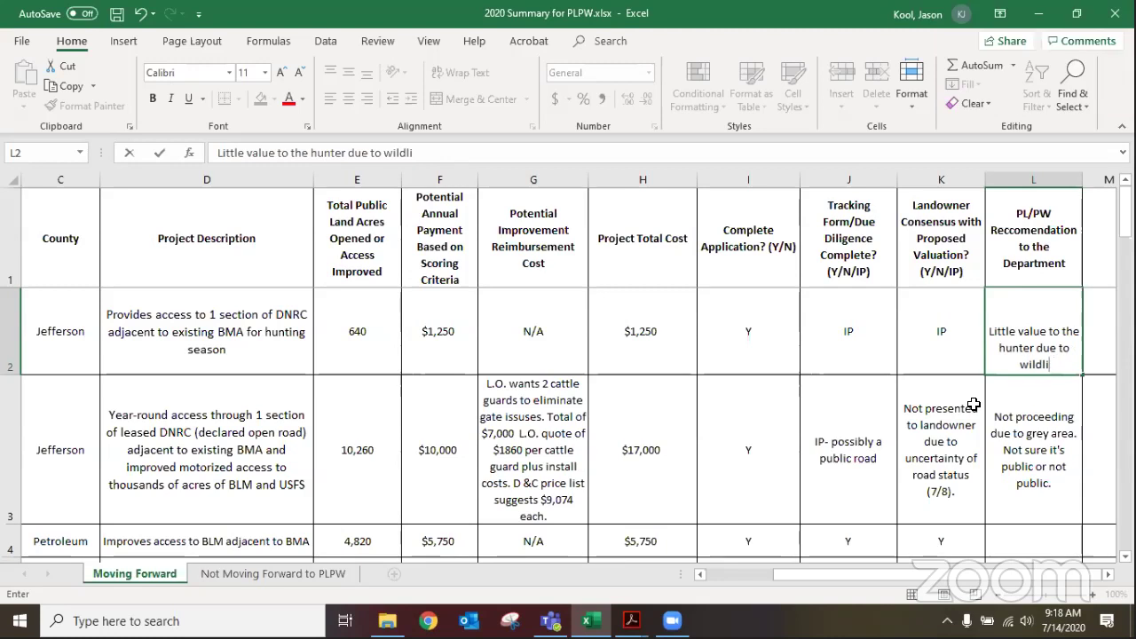
{"action": "type", "text": "fe/hu"}
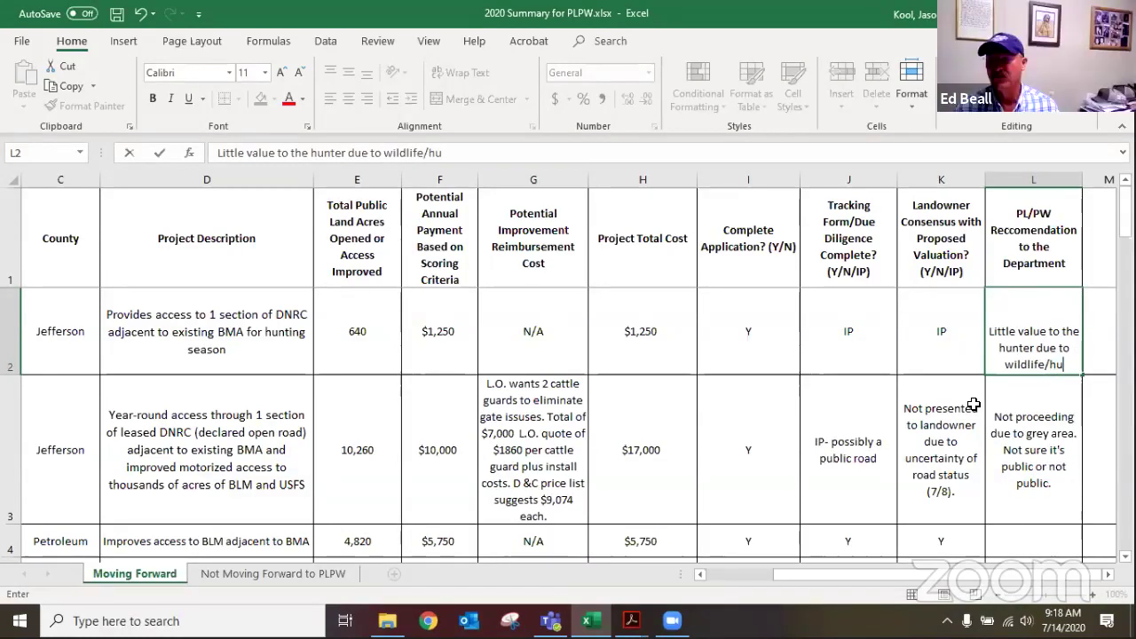
{"action": "type", "text": "nting opport"}
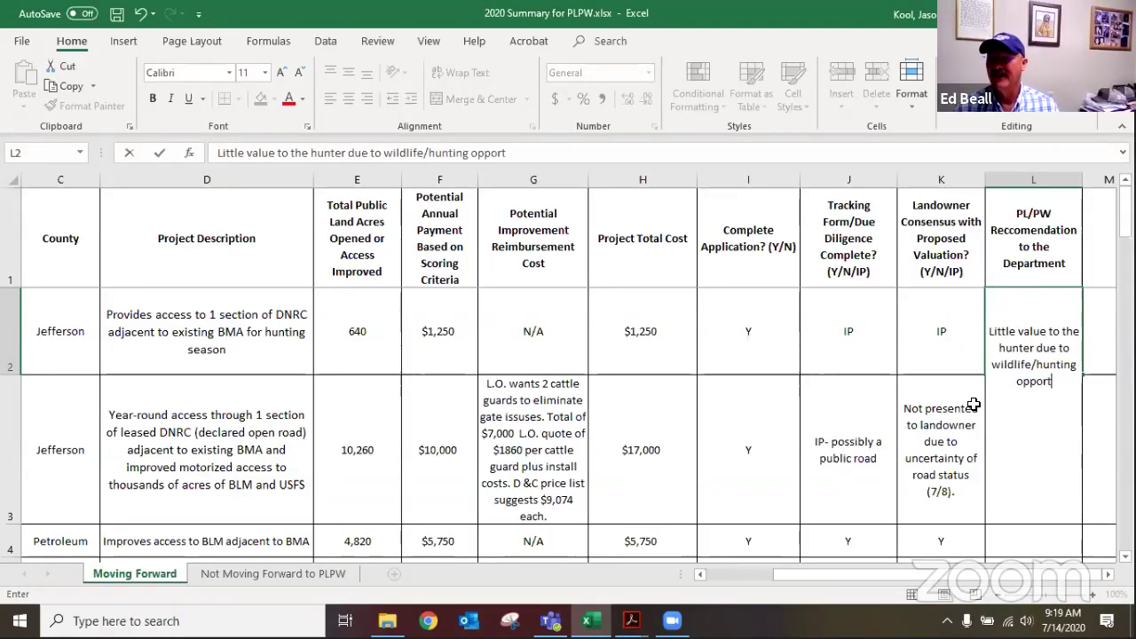
{"action": "type", "text": "untiy"}
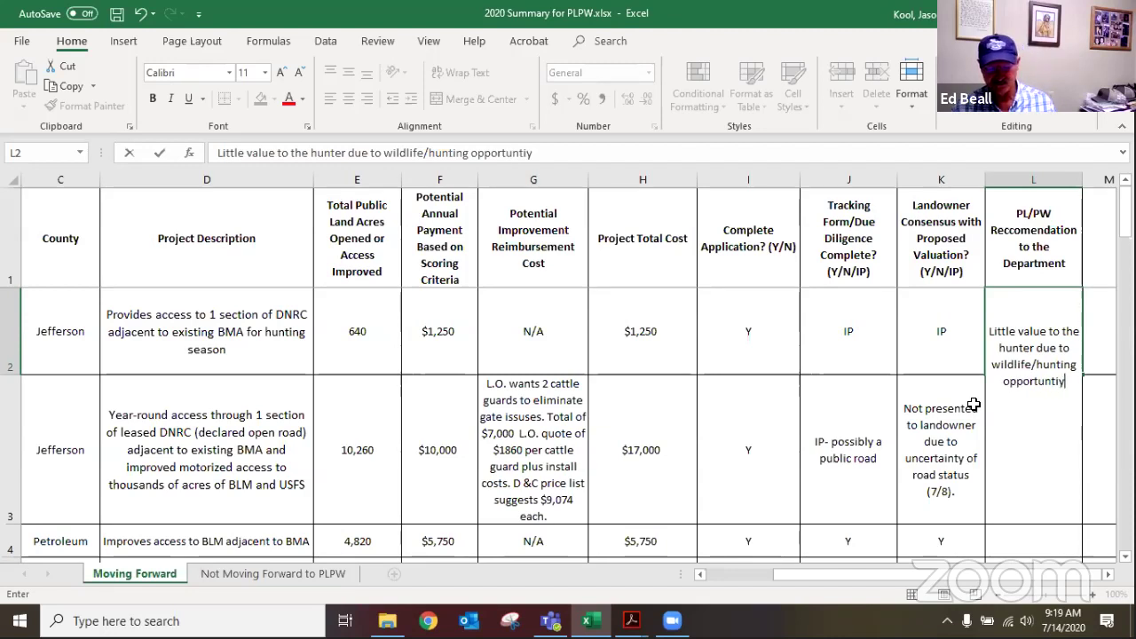
{"action": "type", "text": "."}
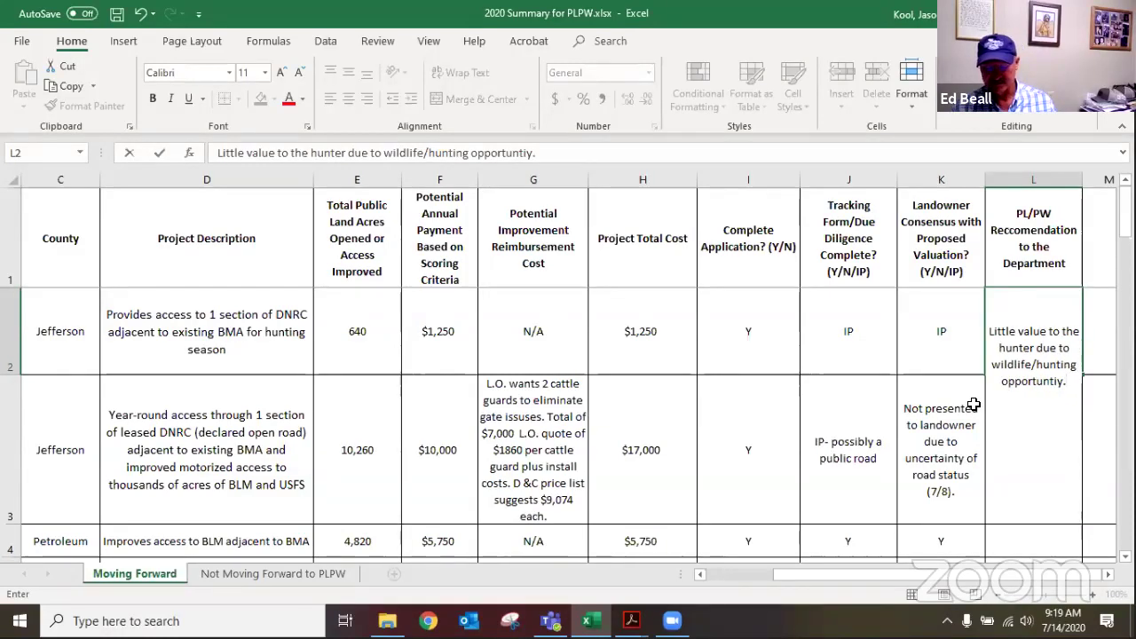
{"action": "key", "text": "BackSpace"}
{"action": "key", "text": "BackSpace"}
{"action": "key", "text": "BackSpace"}
{"action": "key", "text": "BackSpace"}
{"action": "type", "text": "ity"}
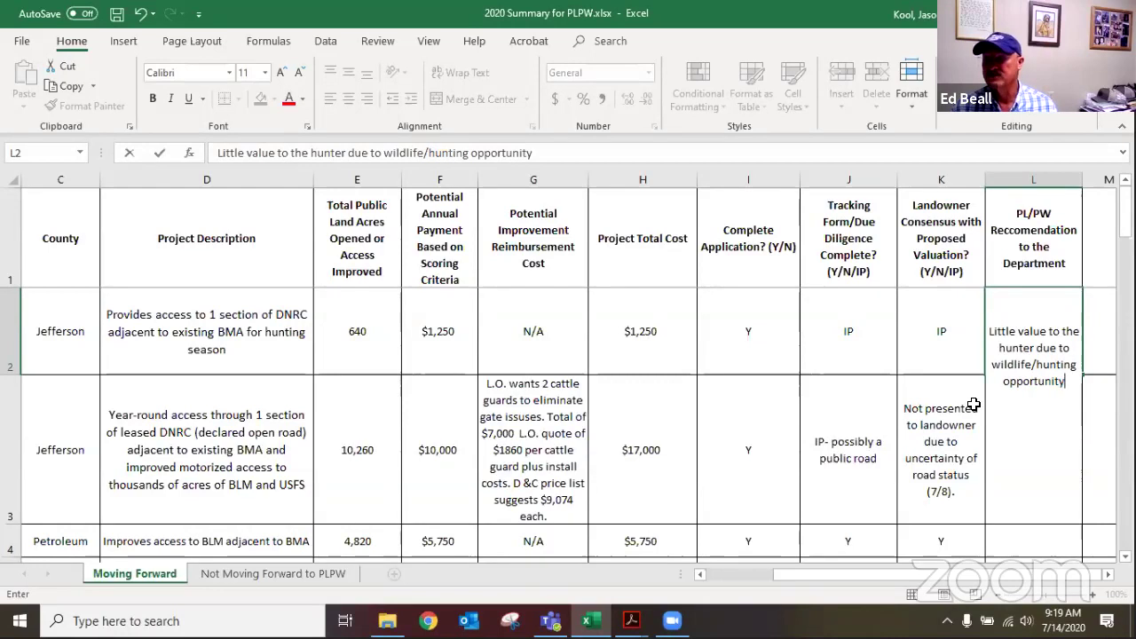
{"action": "type", "text": "/"}
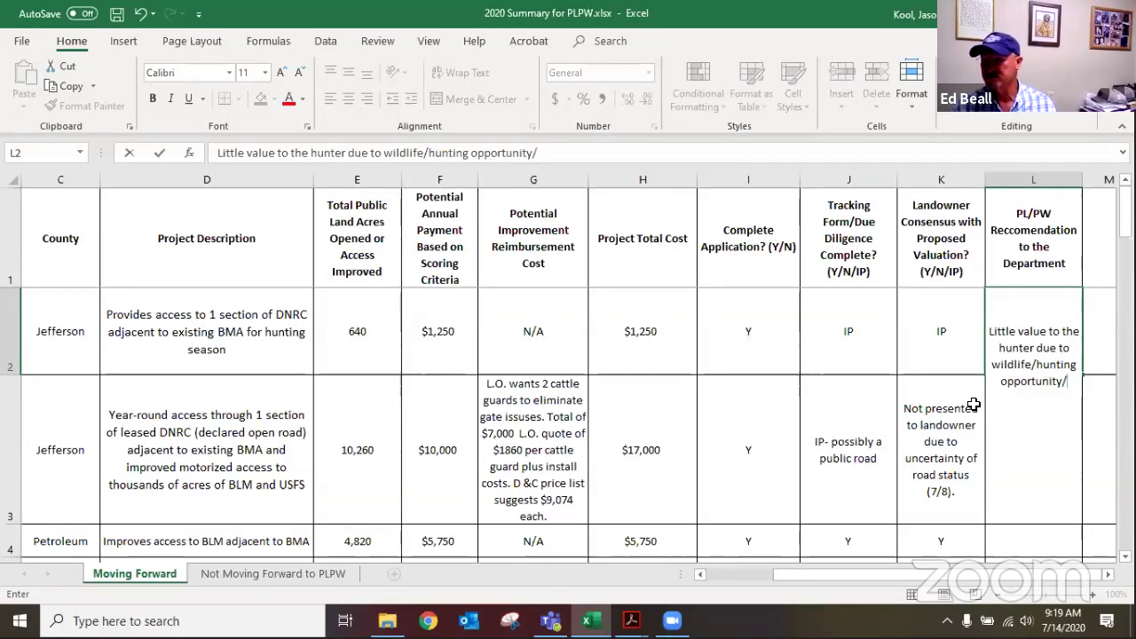
{"action": "key", "text": "BackSpace"}
{"action": "type", "text": "."}
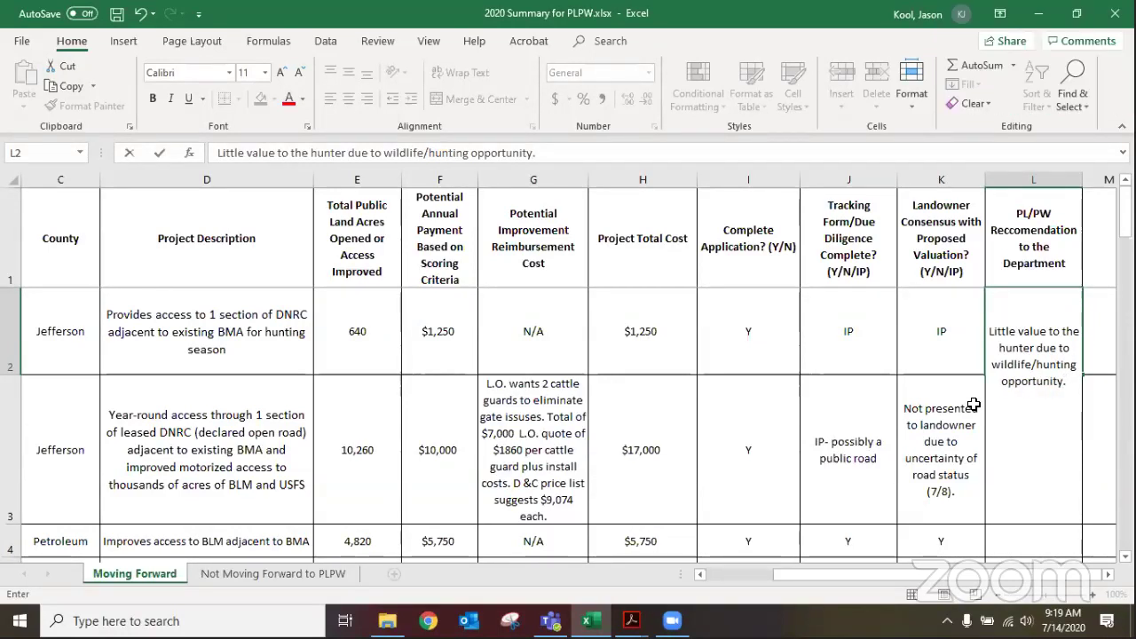
Erase the draft note about little value to the hunter from the recommendation in L2
{"action": "key", "text": "BackSpace"}
{"action": "key", "text": "BackSpace"}
{"action": "key", "text": "BackSpace"}
{"action": "key", "text": "BackSpace"}
{"action": "key", "text": "BackSpace"}
{"action": "key", "text": "BackSpace"}
{"action": "key", "text": "BackSpace"}
{"action": "key", "text": "BackSpace"}
{"action": "key", "text": "BackSpace"}
{"action": "key", "text": "BackSpace"}
{"action": "key", "text": "BackSpace"}
{"action": "key", "text": "BackSpace"}
{"action": "key", "text": "BackSpace"}
{"action": "key", "text": "BackSpace"}
{"action": "key", "text": "BackSpace"}
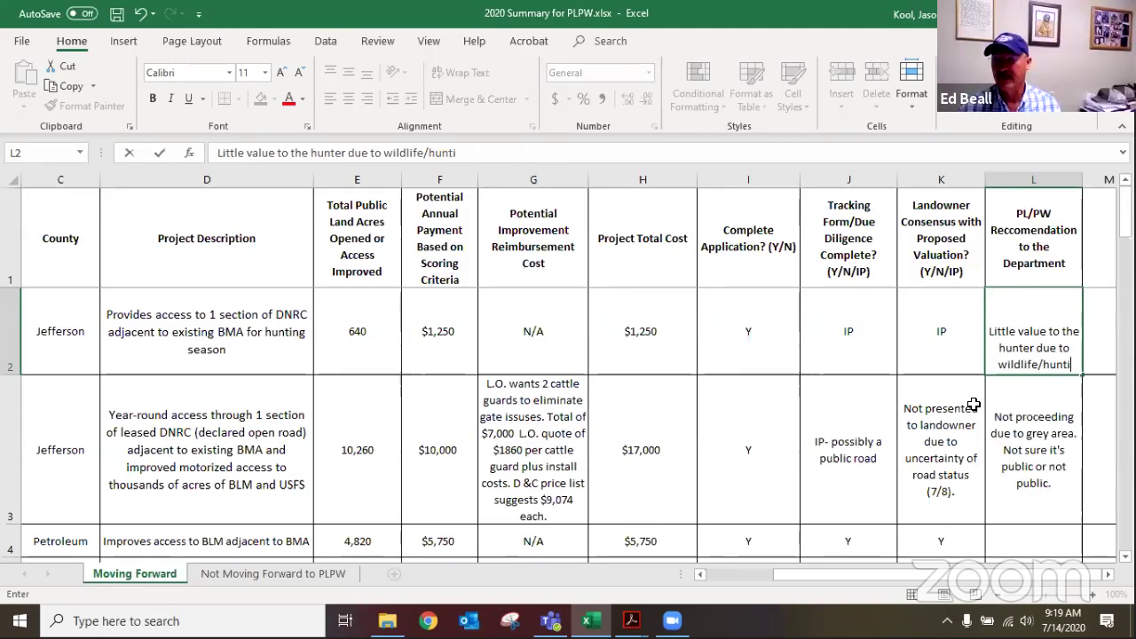
{"action": "key", "text": "BackSpace"}
{"action": "key", "text": "BackSpace"}
{"action": "key", "text": "BackSpace"}
{"action": "key", "text": "BackSpace"}
{"action": "key", "text": "BackSpace"}
{"action": "key", "text": "BackSpace"}
{"action": "key", "text": "BackSpace"}
{"action": "key", "text": "BackSpace"}
{"action": "key", "text": "BackSpace"}
{"action": "key", "text": "BackSpace"}
{"action": "key", "text": "BackSpace"}
{"action": "key", "text": "BackSpace"}
{"action": "key", "text": "BackSpace"}
{"action": "key", "text": "BackSpace"}
{"action": "key", "text": "BackSpace"}
{"action": "key", "text": "BackSpace"}
{"action": "key", "text": "BackSpace"}
{"action": "key", "text": "BackSpace"}
{"action": "key", "text": "BackSpace"}
{"action": "key", "text": "BackSpace"}
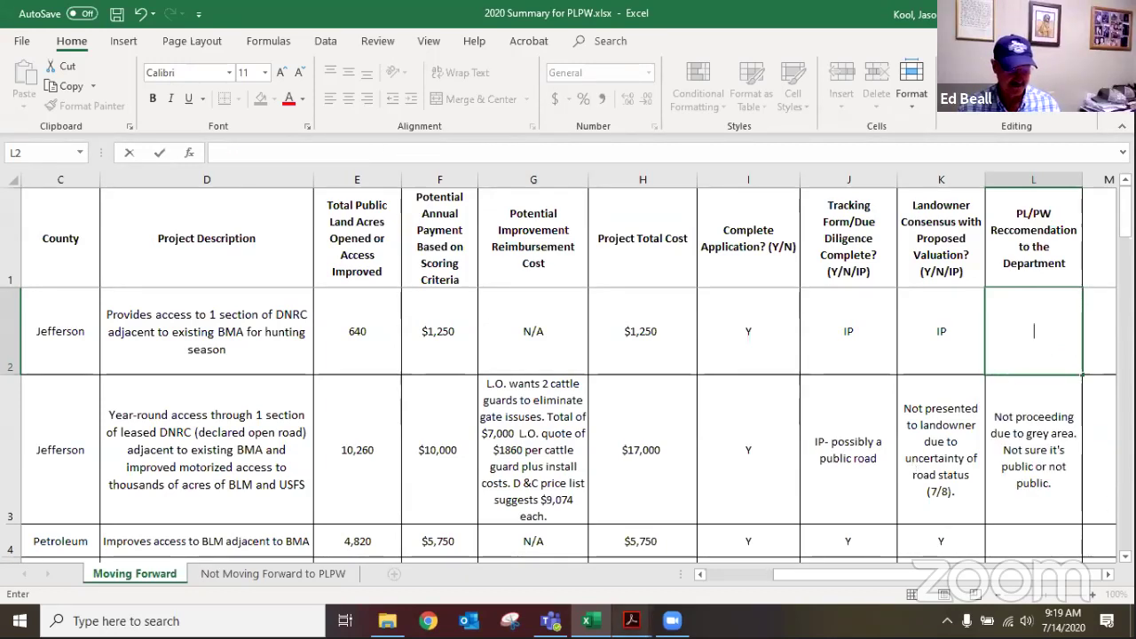
Check section 36 and its surroundings on the XC Ranch map in Acrobat again, and switch back to the Excel summary
{"action": "mouse_move", "coordinate": [632, 621]}
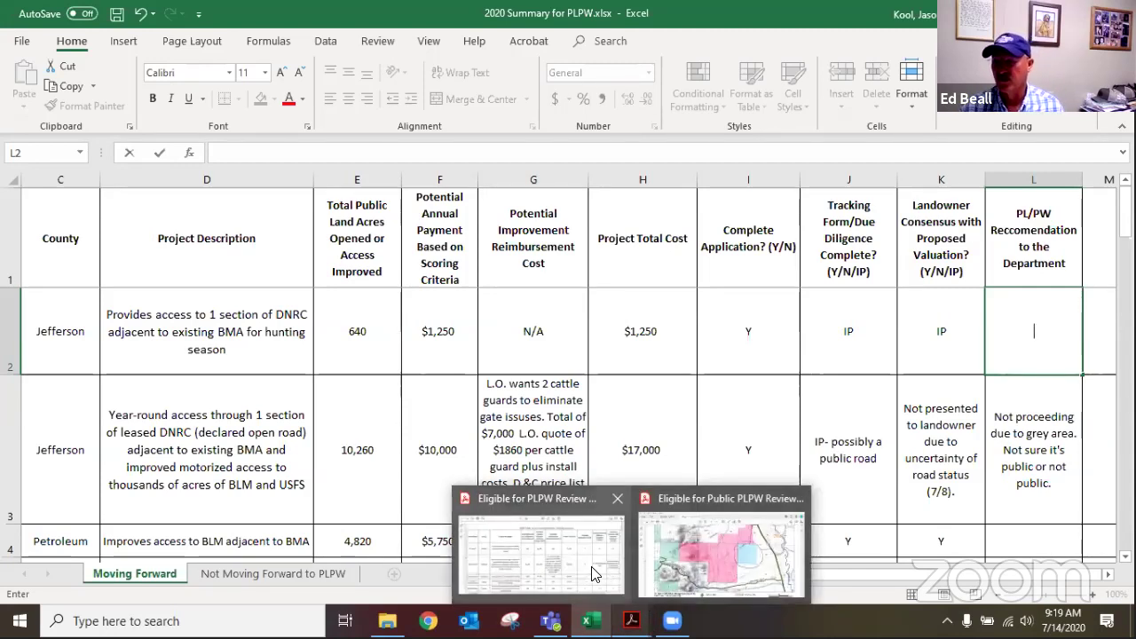
{"action": "left_click", "coordinate": [656, 559]}
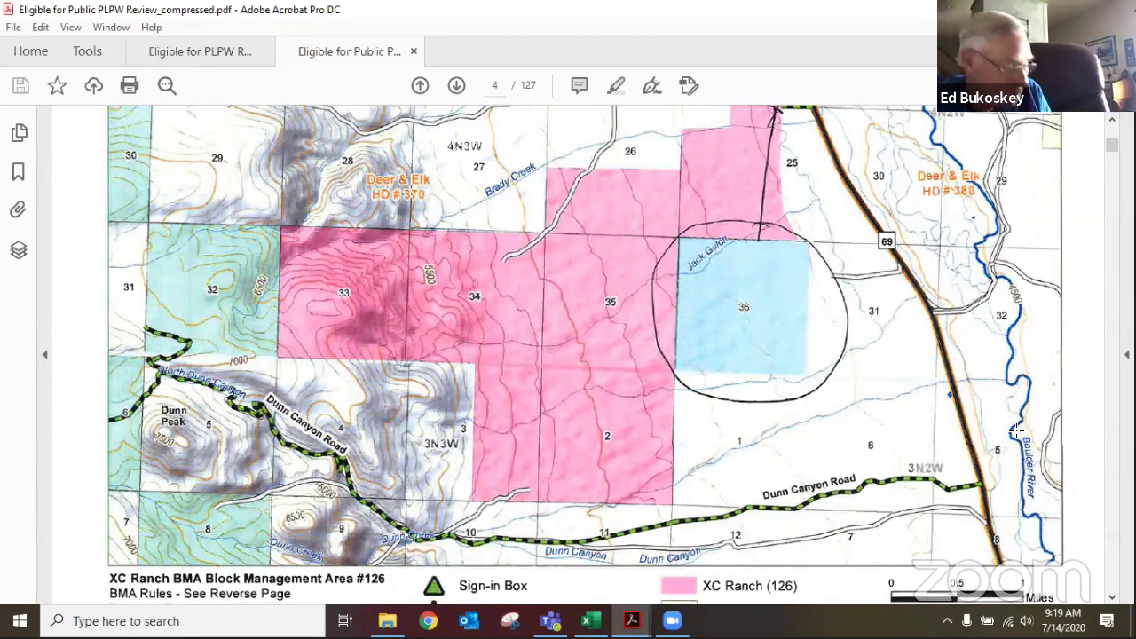
{"action": "mouse_move", "coordinate": [974, 513]}
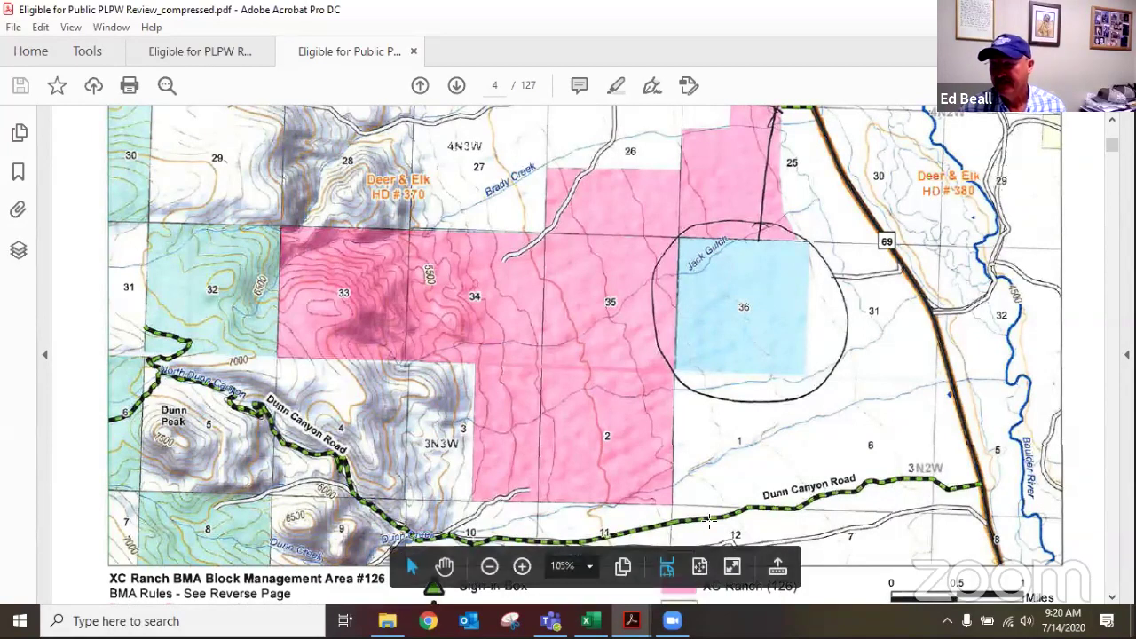
{"action": "mouse_move", "coordinate": [588, 620]}
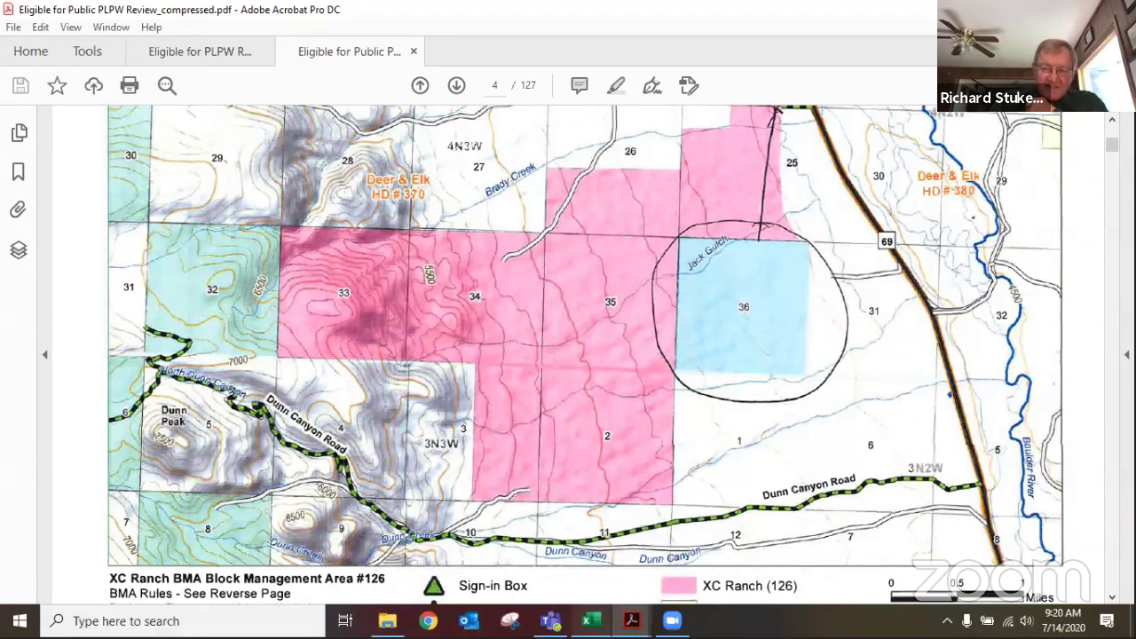
{"action": "mouse_move", "coordinate": [550, 620]}
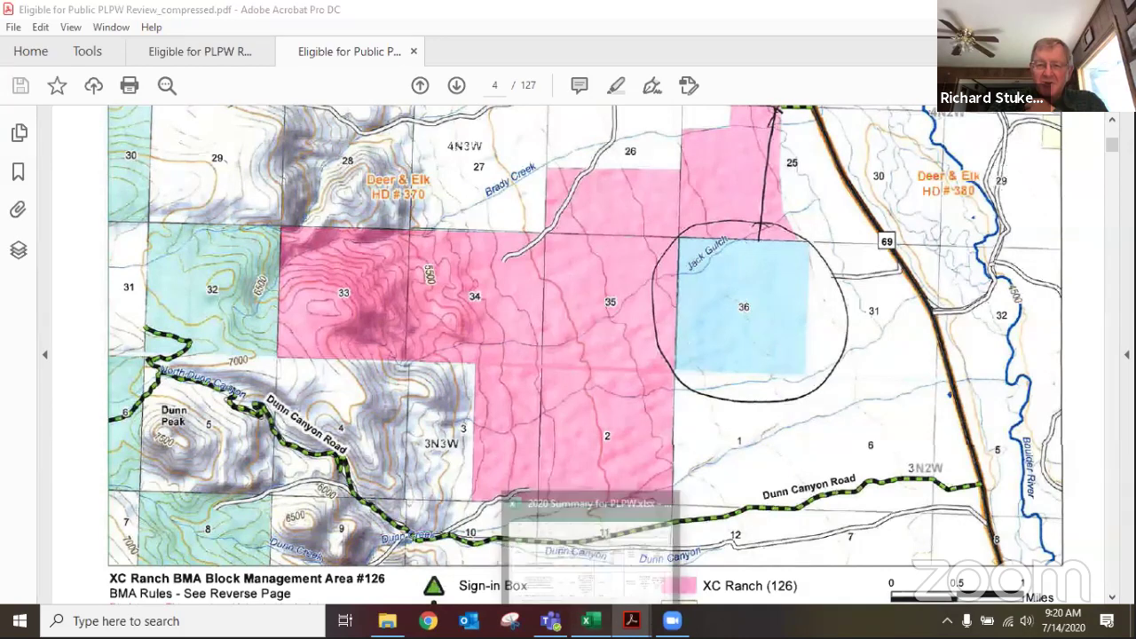
{"action": "left_click", "coordinate": [590, 620]}
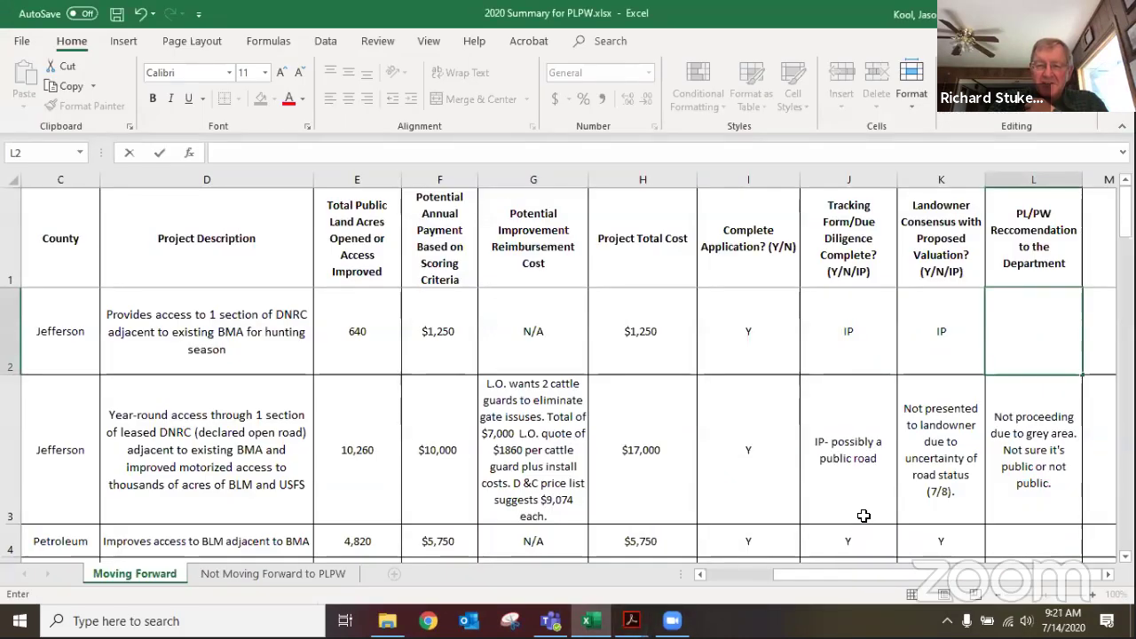
Start the XC Ranch recommendation in L2 with "Go ahead and do it for good will to landowner concerns over"
{"action": "type", "text": "G"}
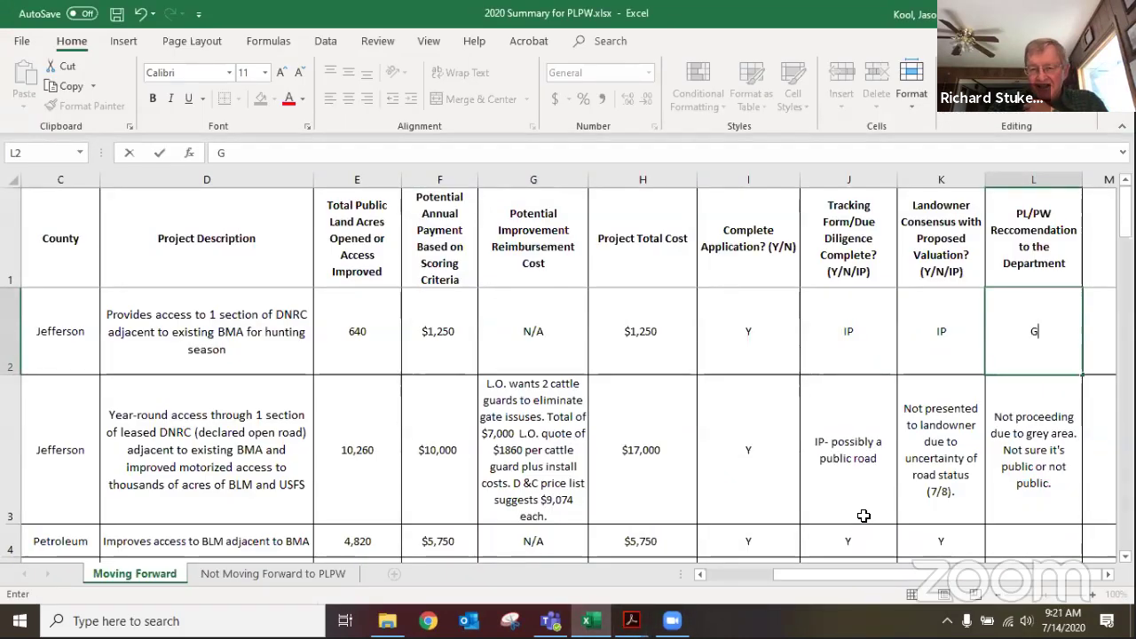
{"action": "type", "text": "o ahead and "}
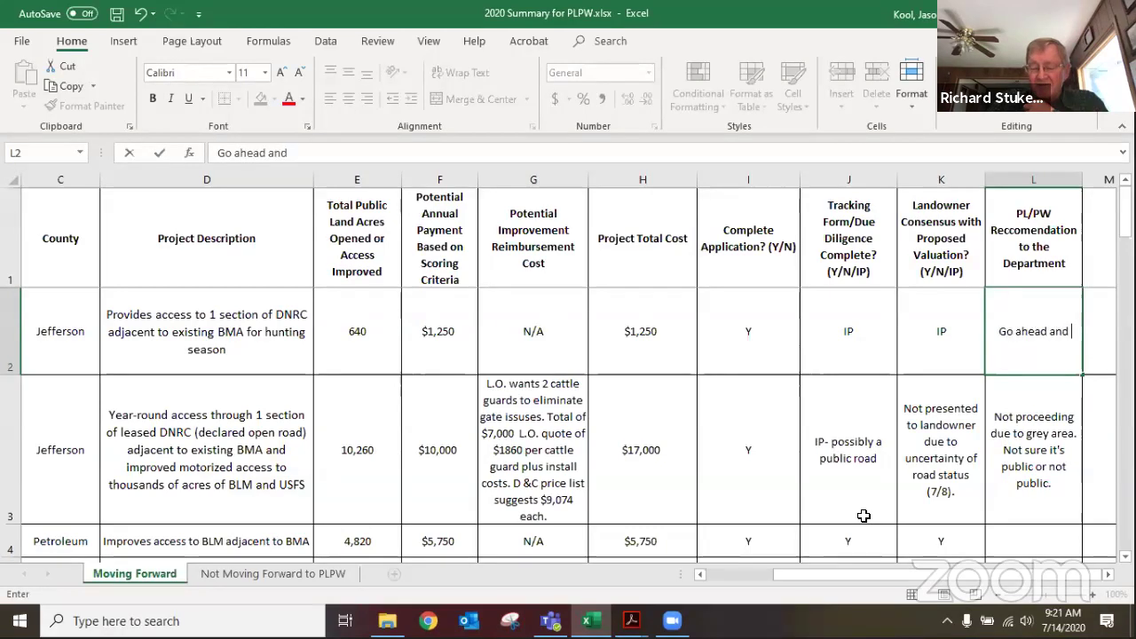
{"action": "type", "text": "do i"}
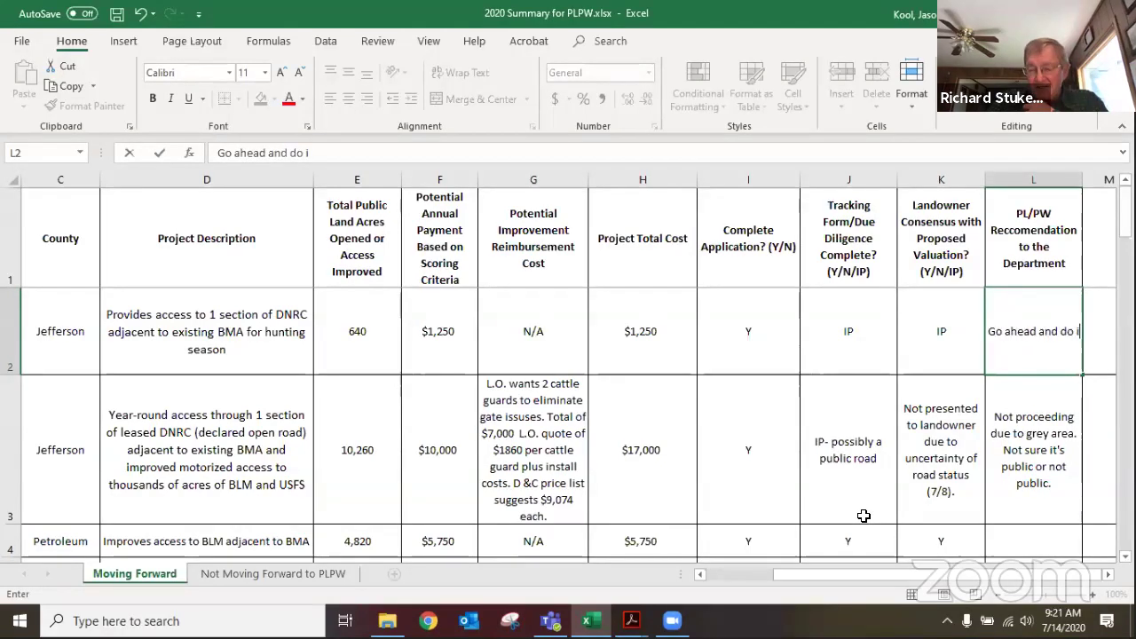
{"action": "type", "text": "t for good"}
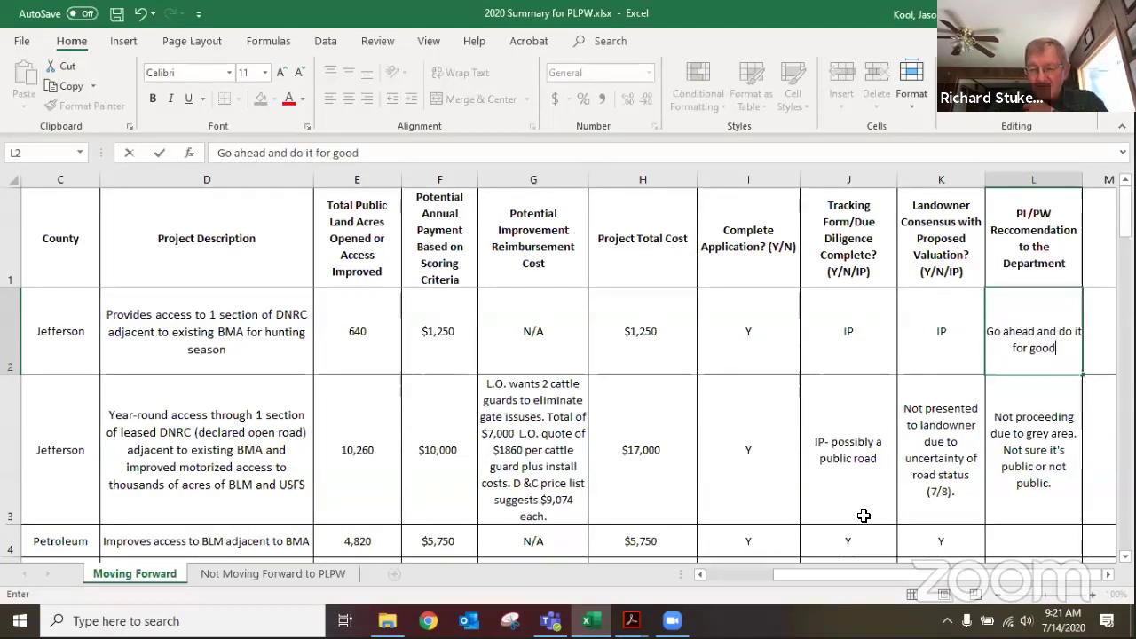
{"action": "type", "text": " will to landown"}
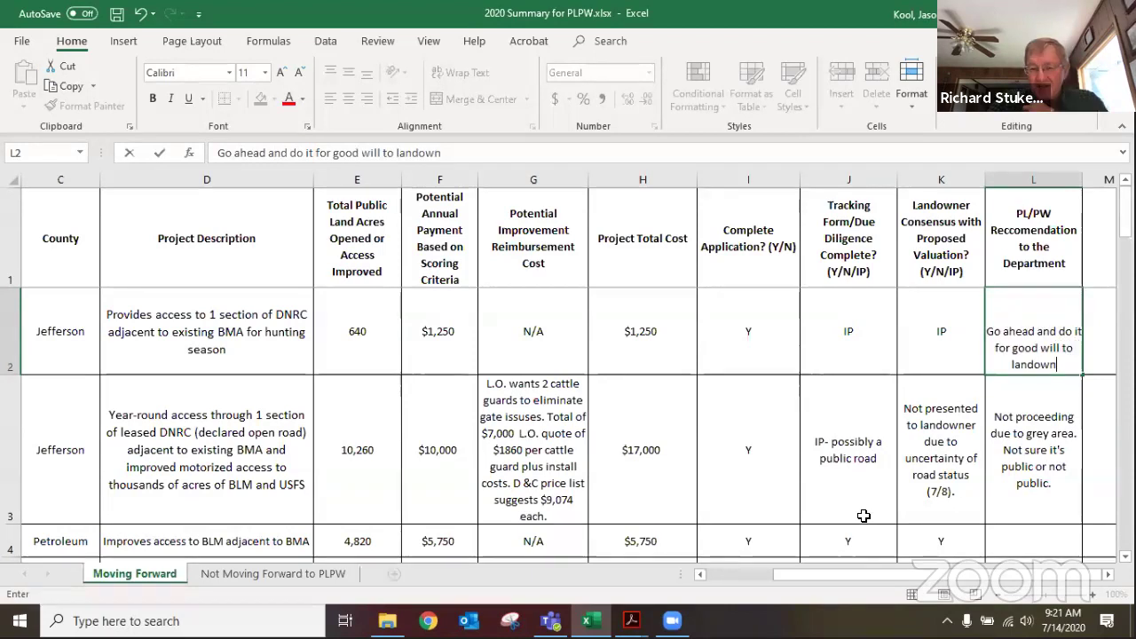
{"action": "type", "text": "er conc"}
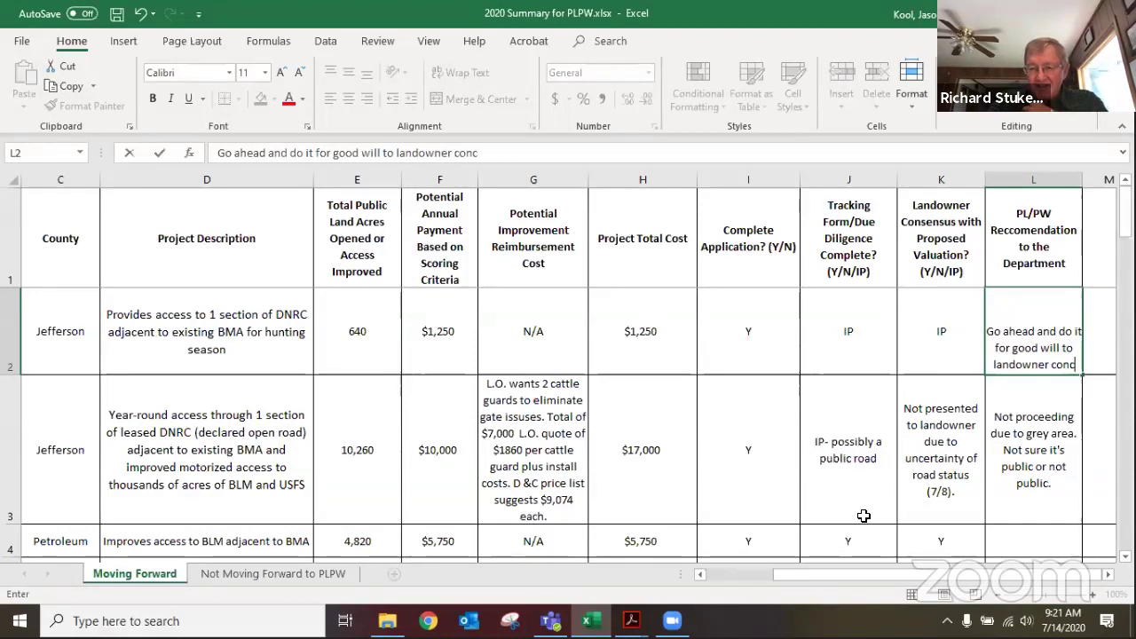
{"action": "type", "text": "erns over"}
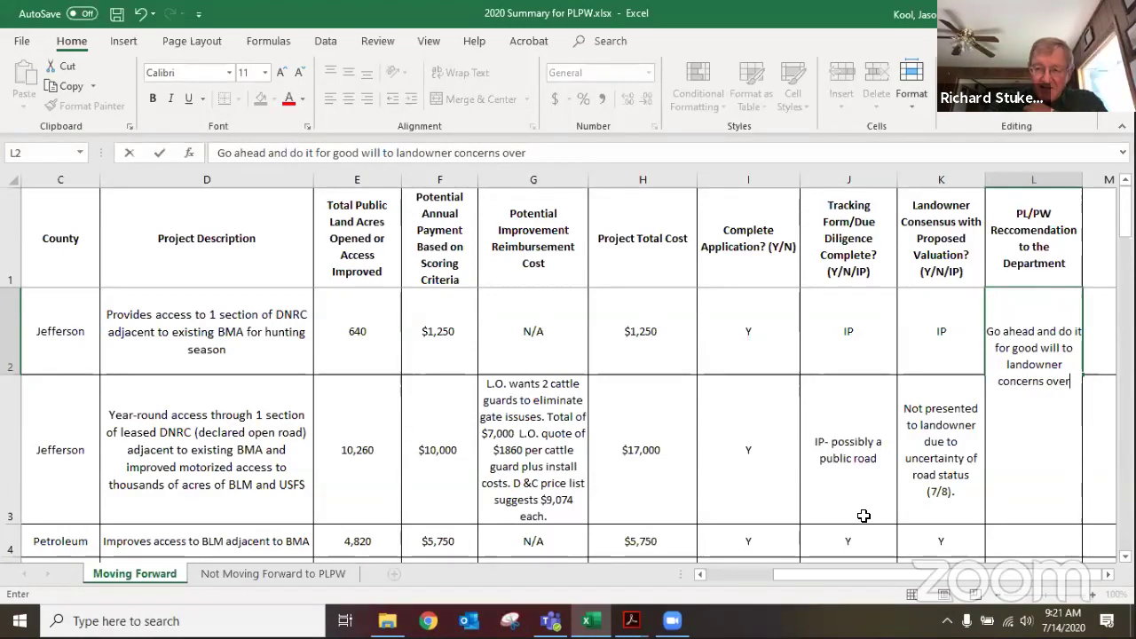
{"action": "type", "text": "potent"}
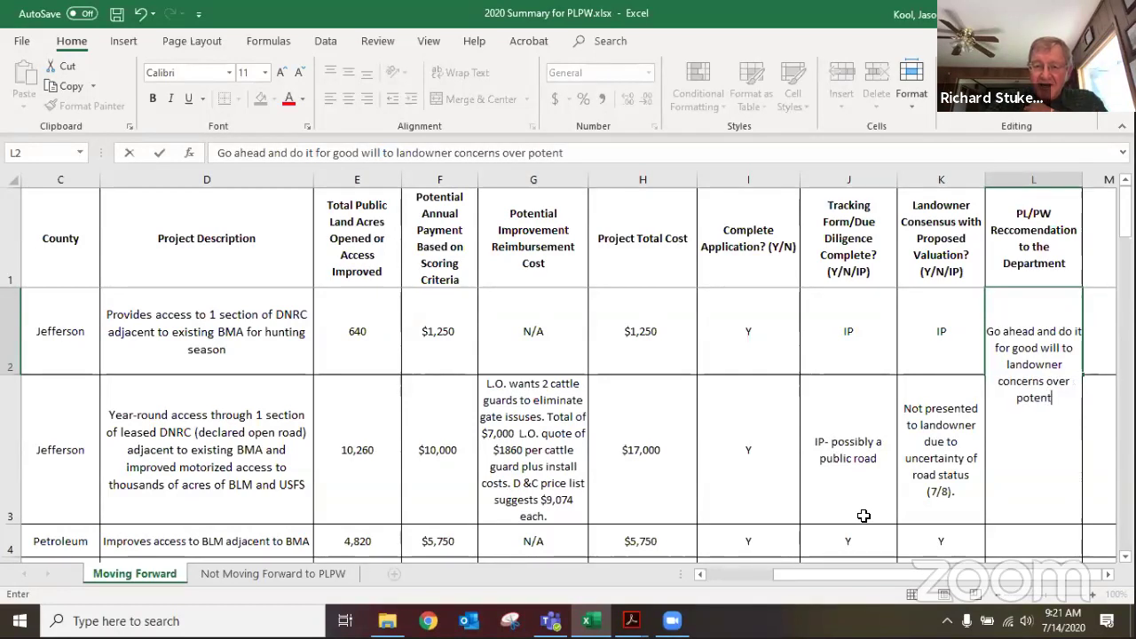
{"action": "key", "text": "BackSpace"}
{"action": "key", "text": "BackSpace"}
{"action": "key", "text": "BackSpace"}
{"action": "key", "text": "BackSpace"}
{"action": "key", "text": "BackSpace"}
{"action": "key", "text": "BackSpace"}
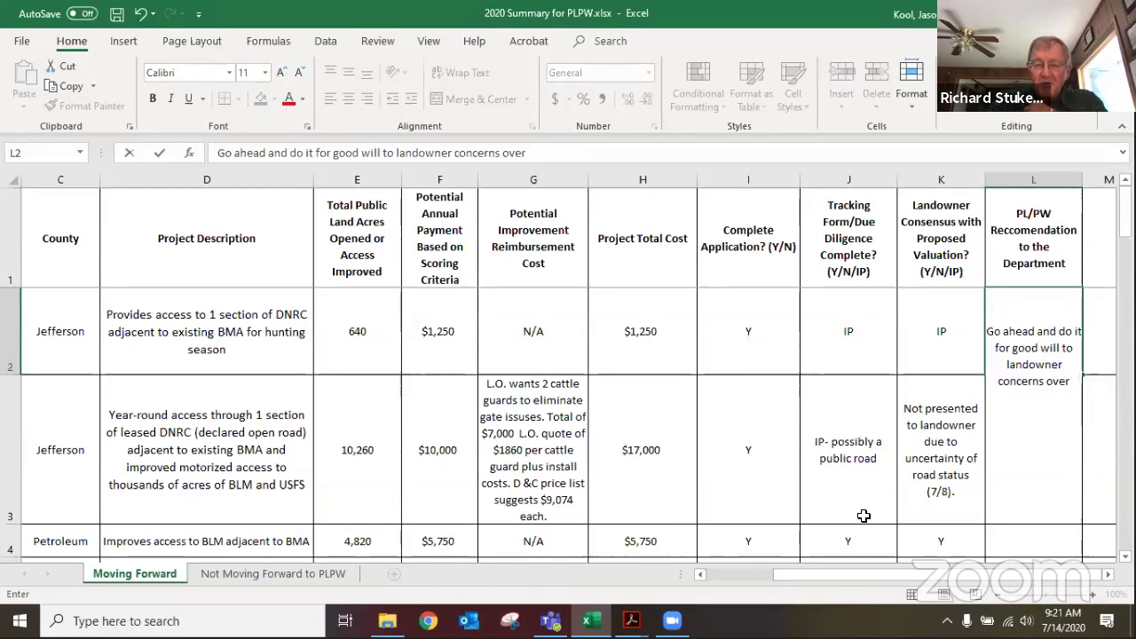
Complete the XC Ranch recommendation in L2 with the words "other access provided."
{"action": "type", "text": "other areas"}
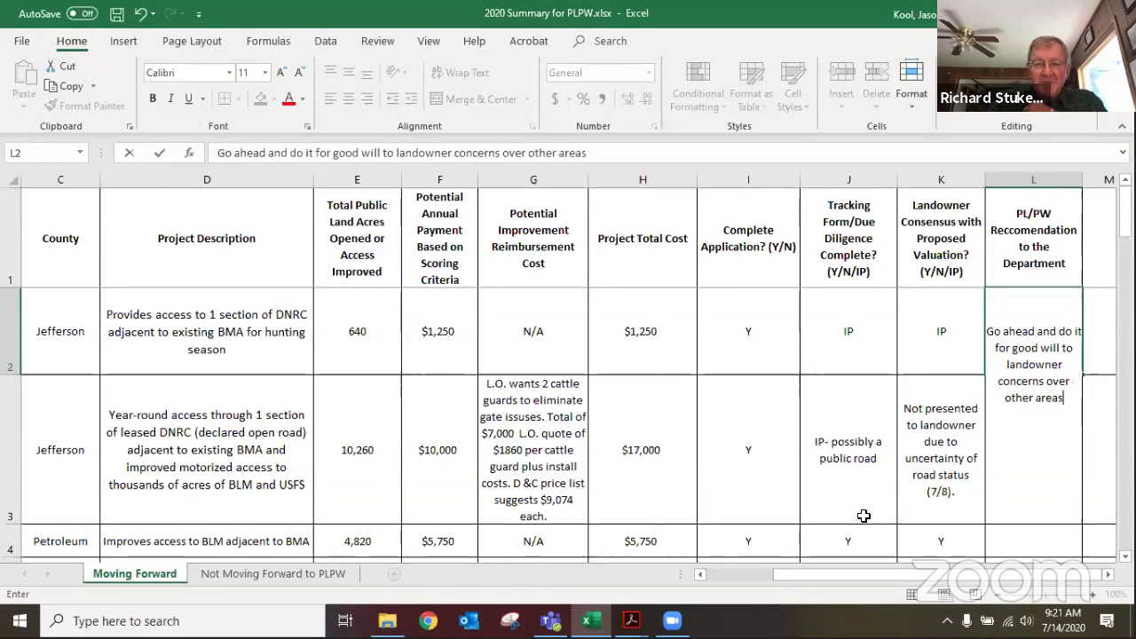
{"action": "type", "text": "."}
{"action": "key", "text": "BackSpace"}
{"action": "key", "text": "BackSpace"}
{"action": "key", "text": "BackSpace"}
{"action": "key", "text": "BackSpace"}
{"action": "key", "text": "BackSpace"}
{"action": "key", "text": "BackSpace"}
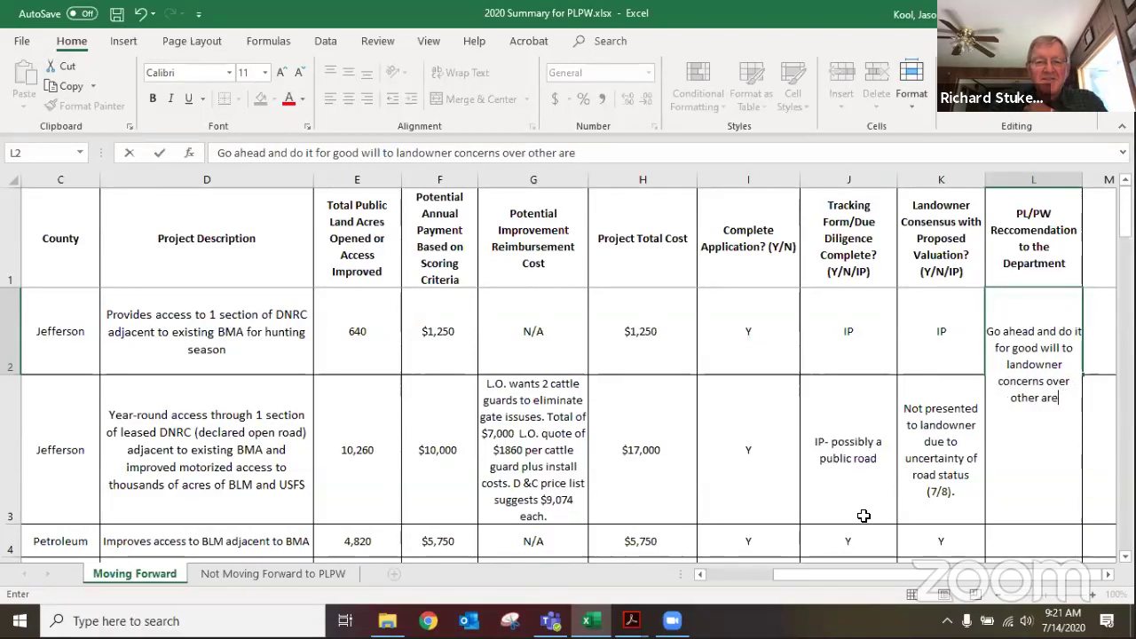
{"action": "type", "text": "access pro"}
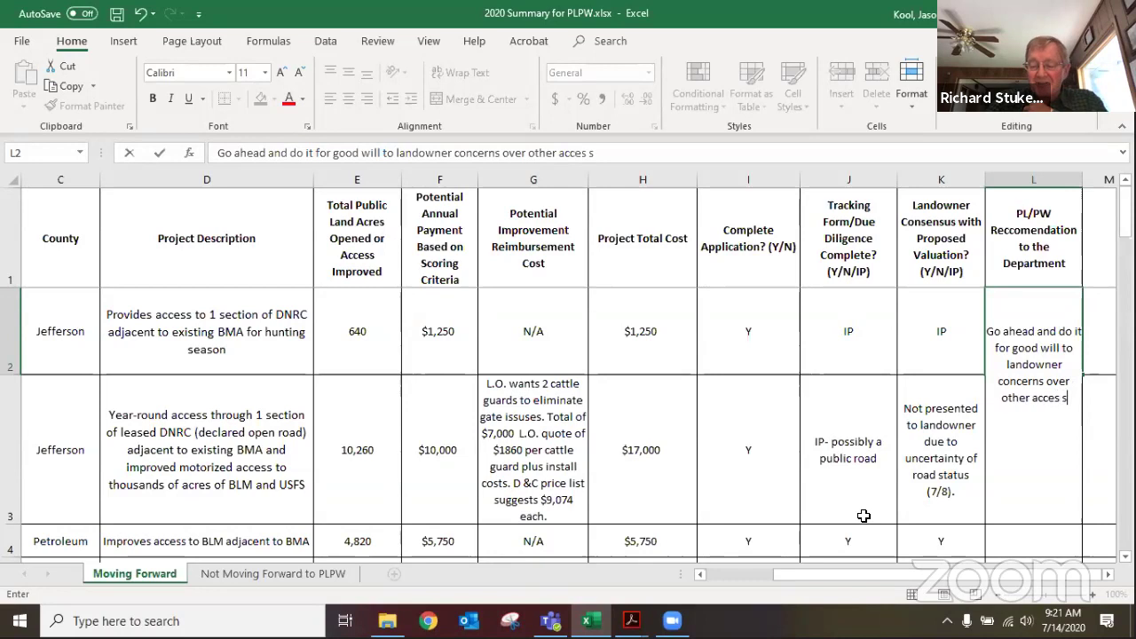
{"action": "type", "text": "vide"}
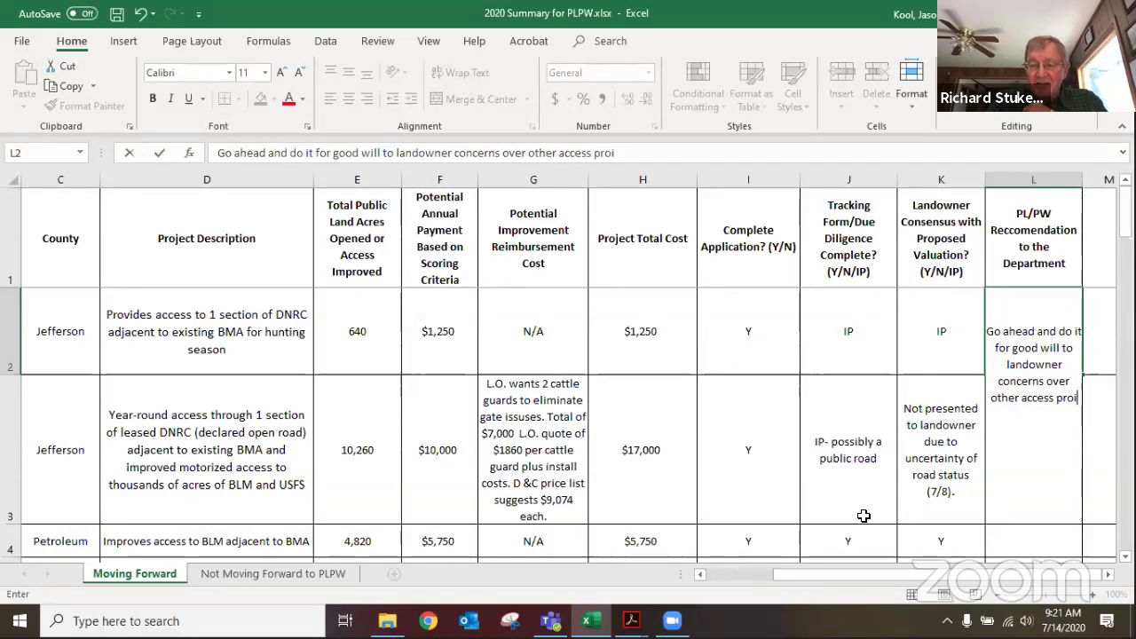
{"action": "type", "text": "d"}
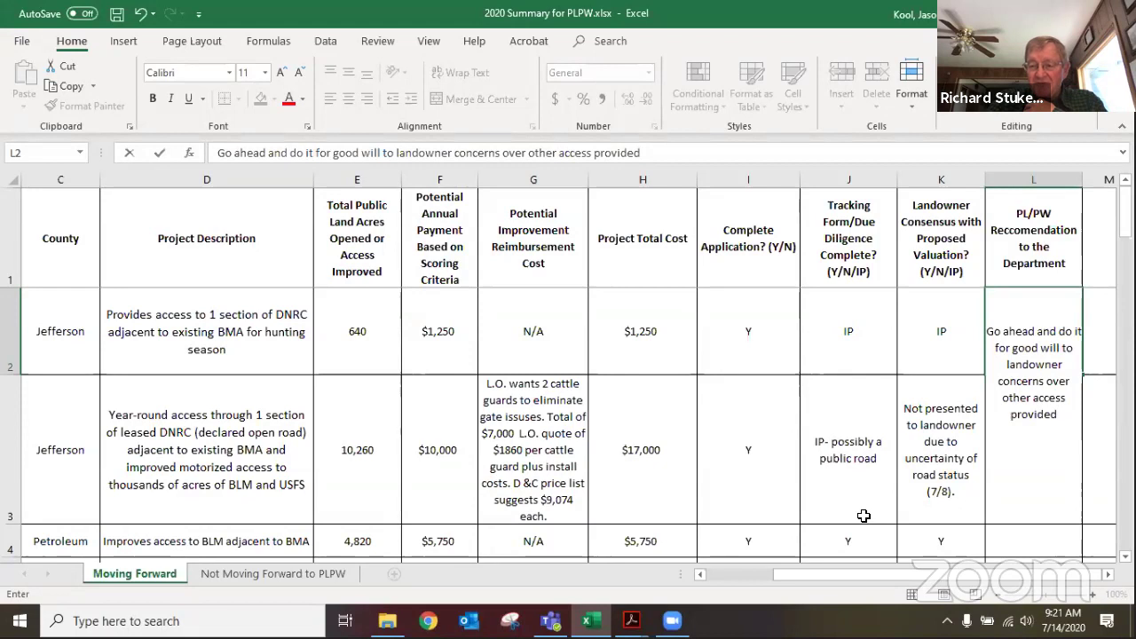
{"action": "type", "text": "."}
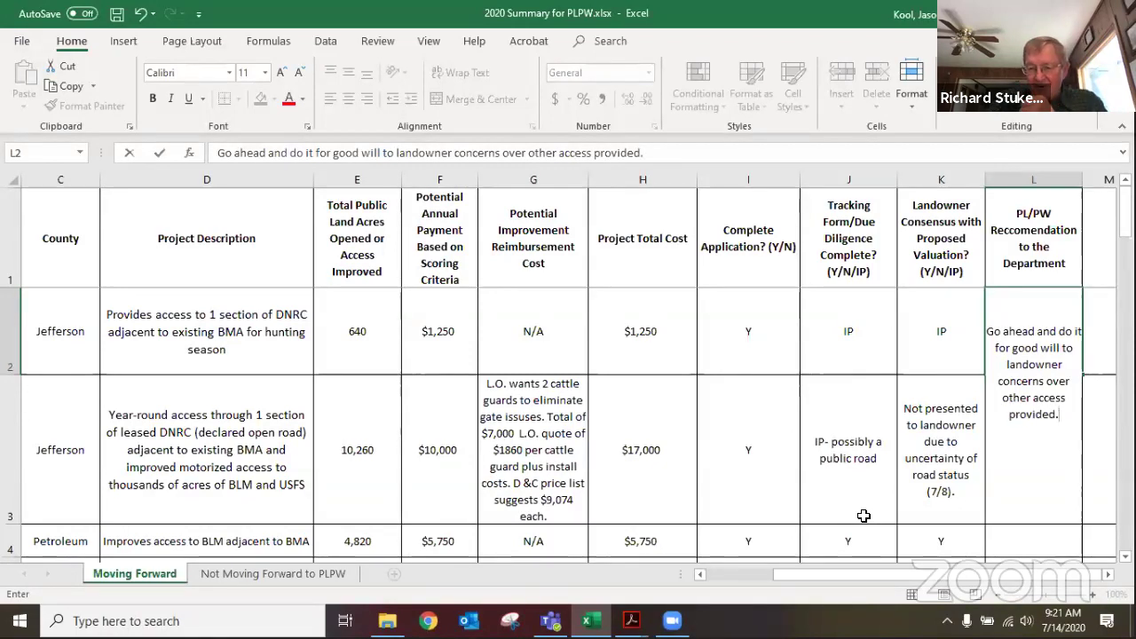
Commit the XC Ranch recommendation and wrap the text in cell L2
{"action": "left_click", "coordinate": [954, 446]}
{"action": "left_click", "coordinate": [1022, 353]}
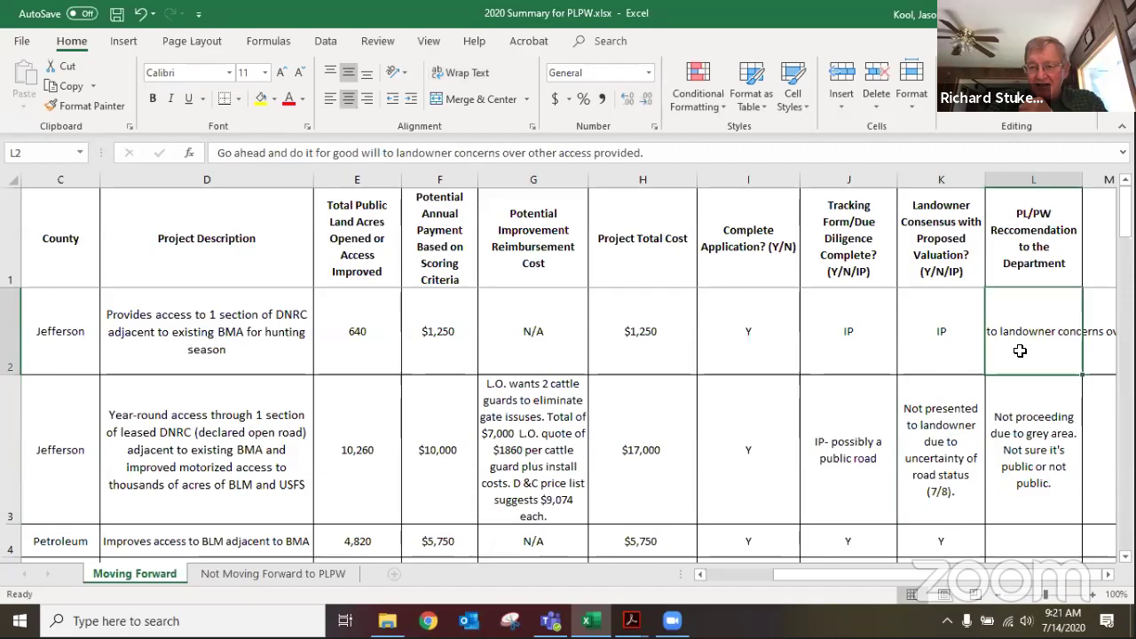
{"action": "left_click", "coordinate": [459, 73]}
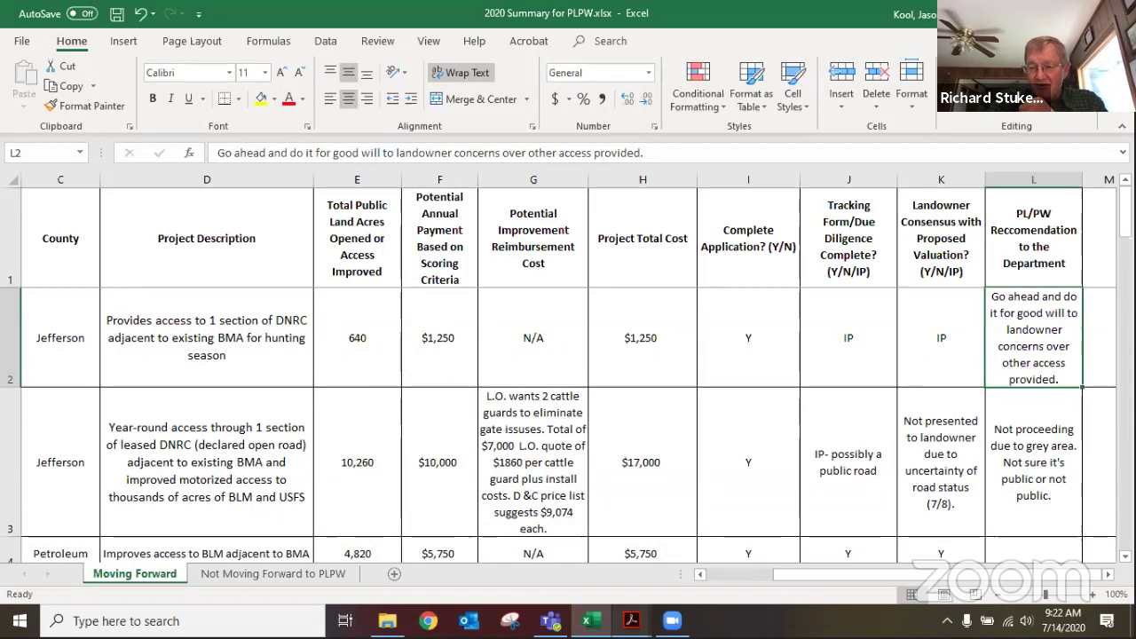
Check section 36 on the XC Ranch map in Acrobat, and return to the project names in the Excel summary
{"action": "mouse_move", "coordinate": [631, 620]}
{"action": "left_click", "coordinate": [706, 580]}
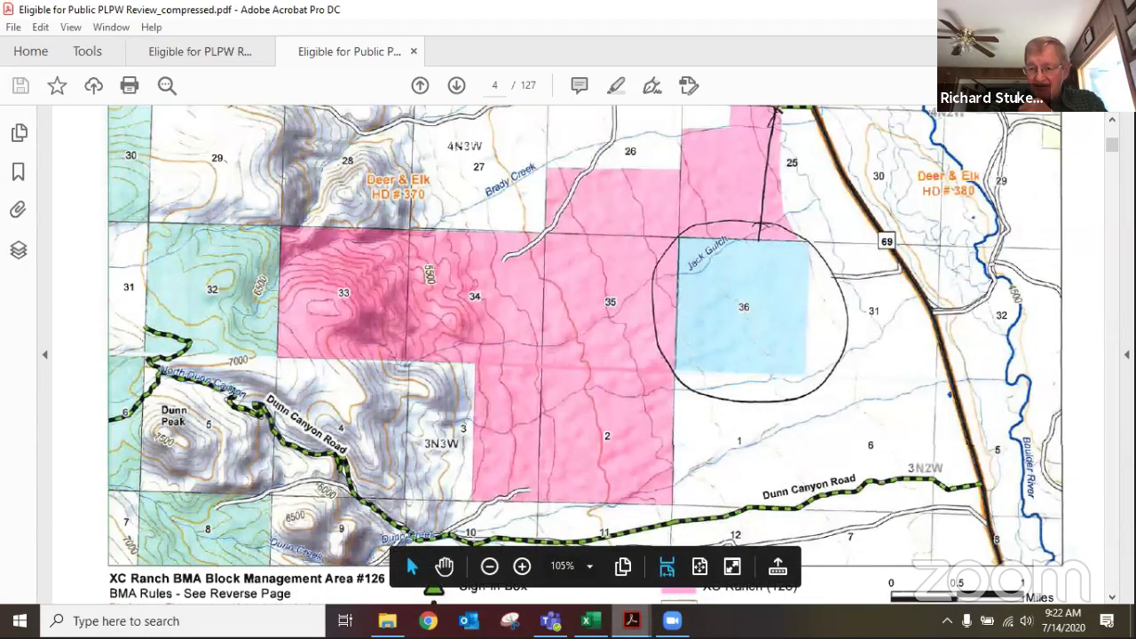
{"action": "mouse_move", "coordinate": [586, 620]}
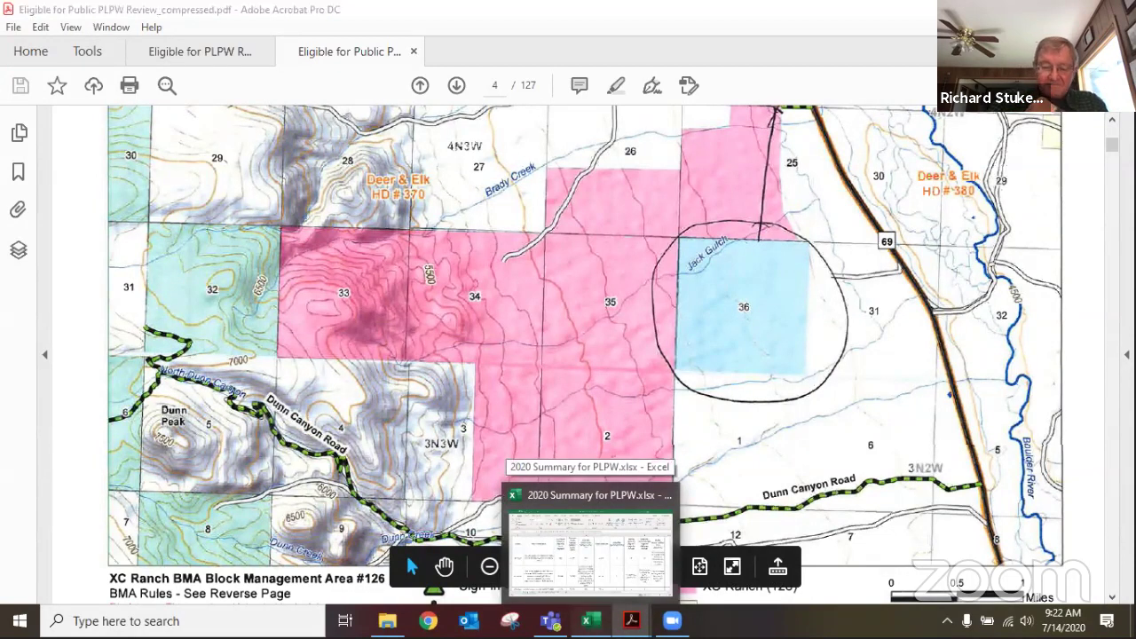
{"action": "left_click", "coordinate": [589, 542]}
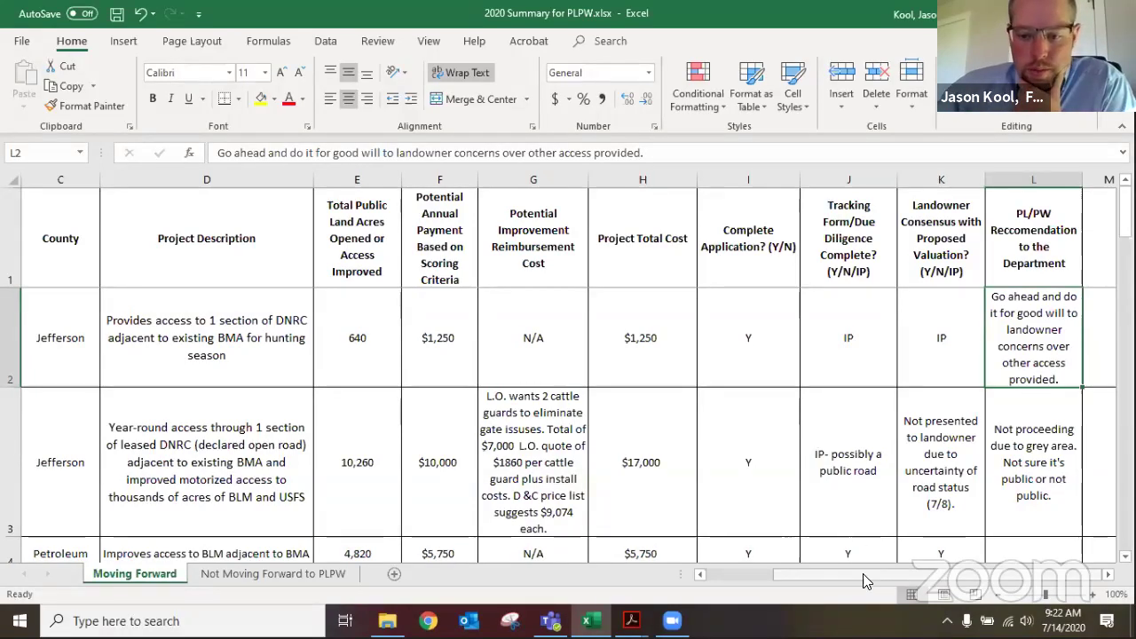
{"action": "left_click_drag", "start_coordinate": [857, 576], "coordinate": [783, 575]}
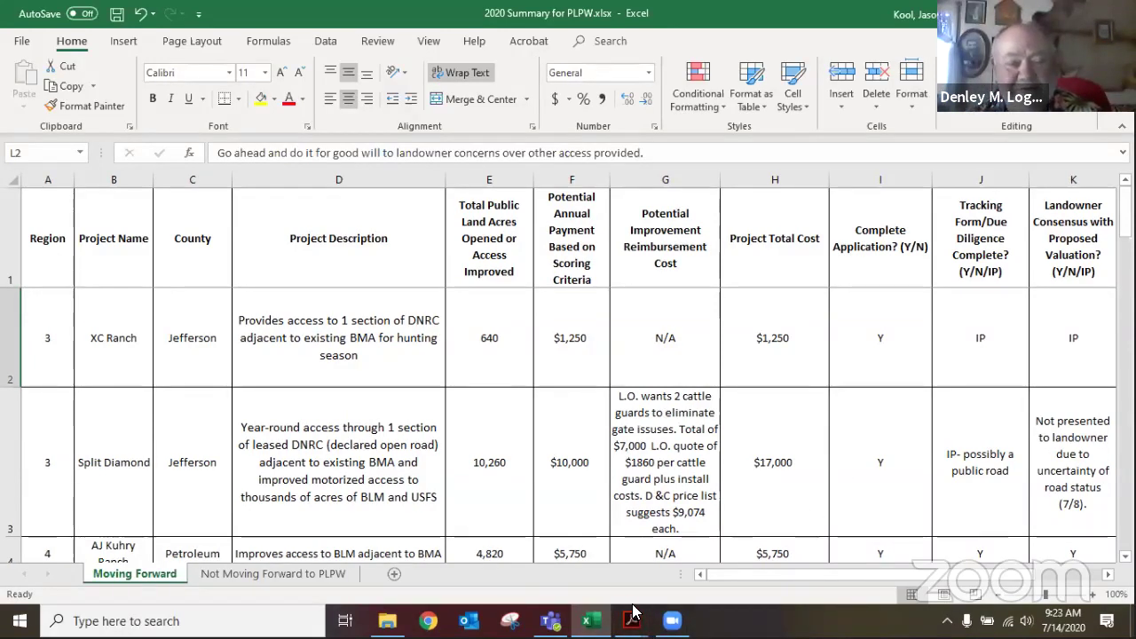
View the XC Ranch map down to its legend in Acrobat, and return to the XC Ranch row in the Excel summary
{"action": "mouse_move", "coordinate": [632, 612]}
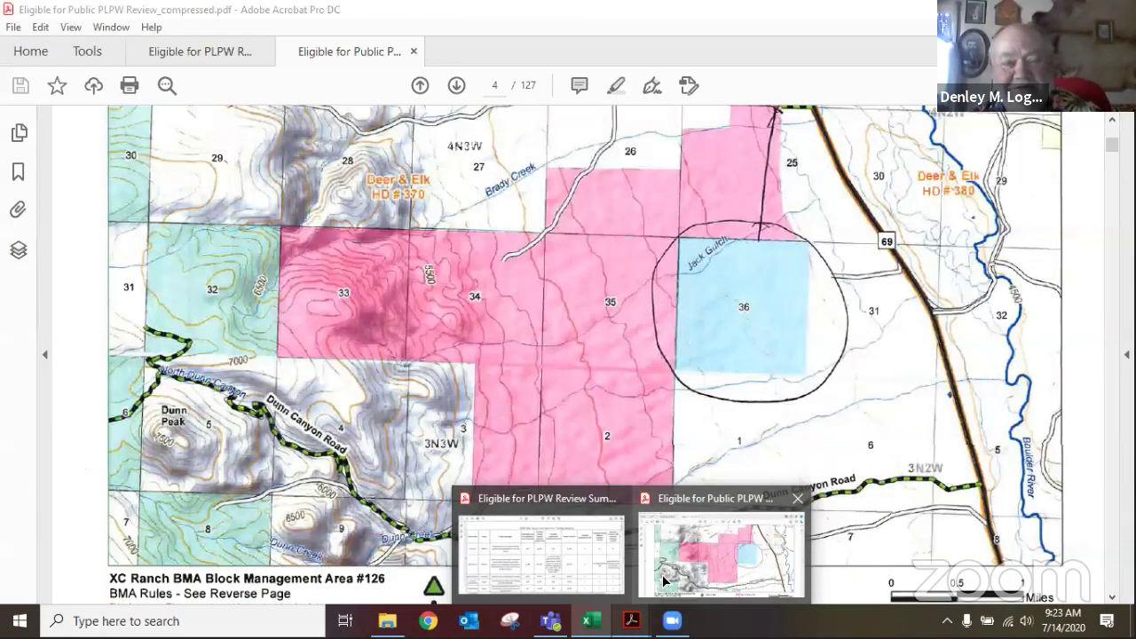
{"action": "left_click", "coordinate": [664, 581]}
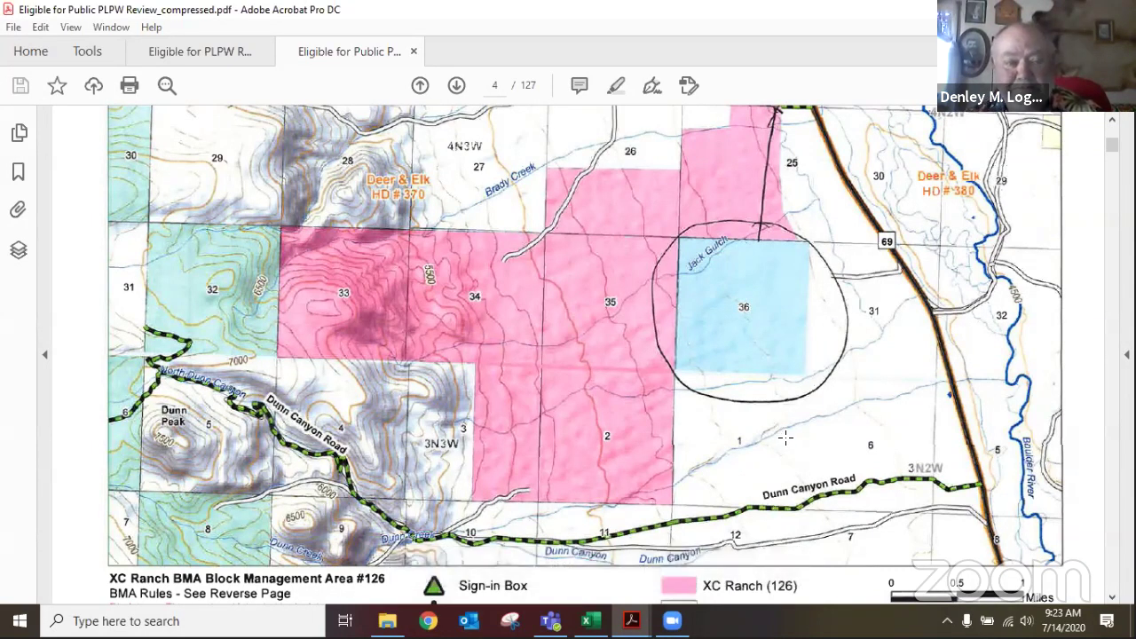
{"action": "scroll", "coordinate": [785, 437], "scroll_direction": "down", "scroll_amount": 1}
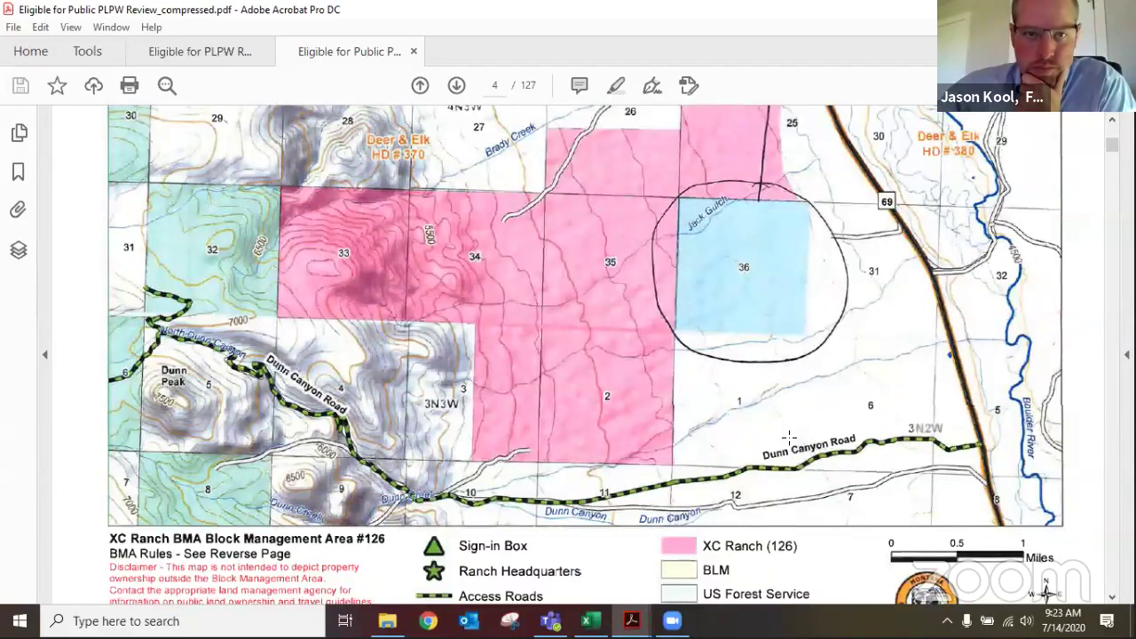
{"action": "scroll", "coordinate": [788, 437], "scroll_direction": "down", "scroll_amount": 1}
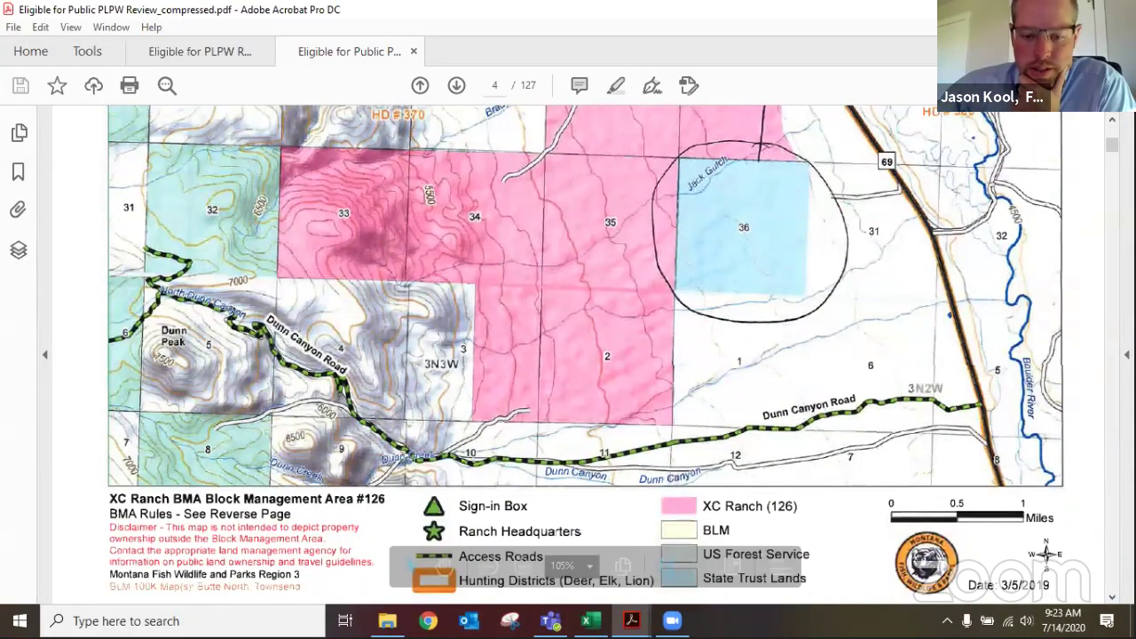
{"action": "left_click", "coordinate": [586, 620]}
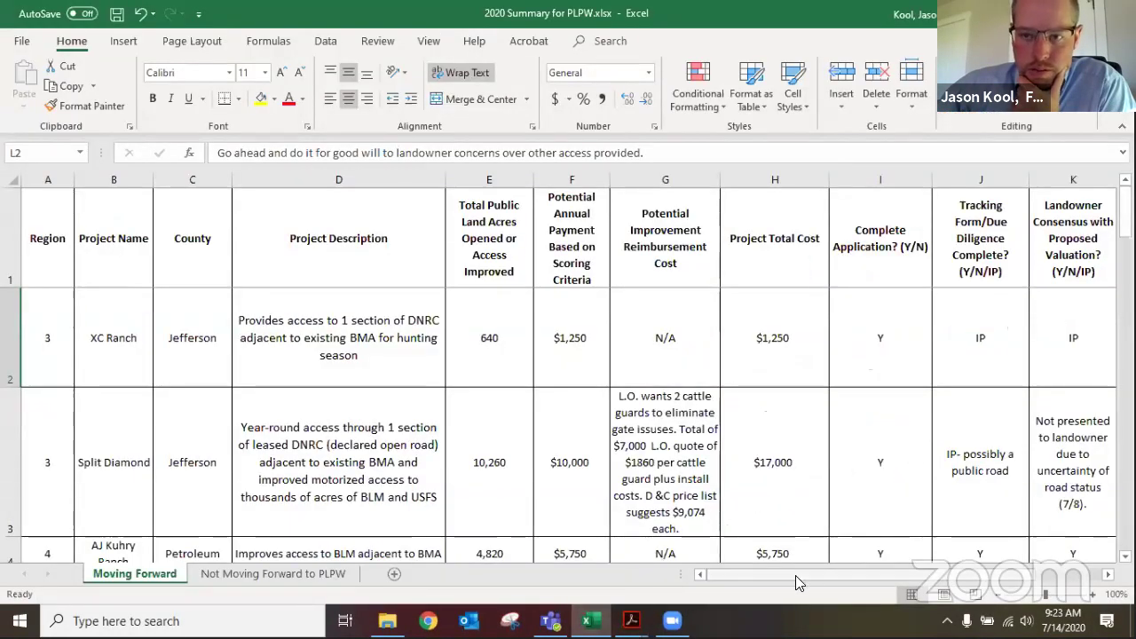
{"action": "left_click_drag", "start_coordinate": [795, 575], "coordinate": [891, 575]}
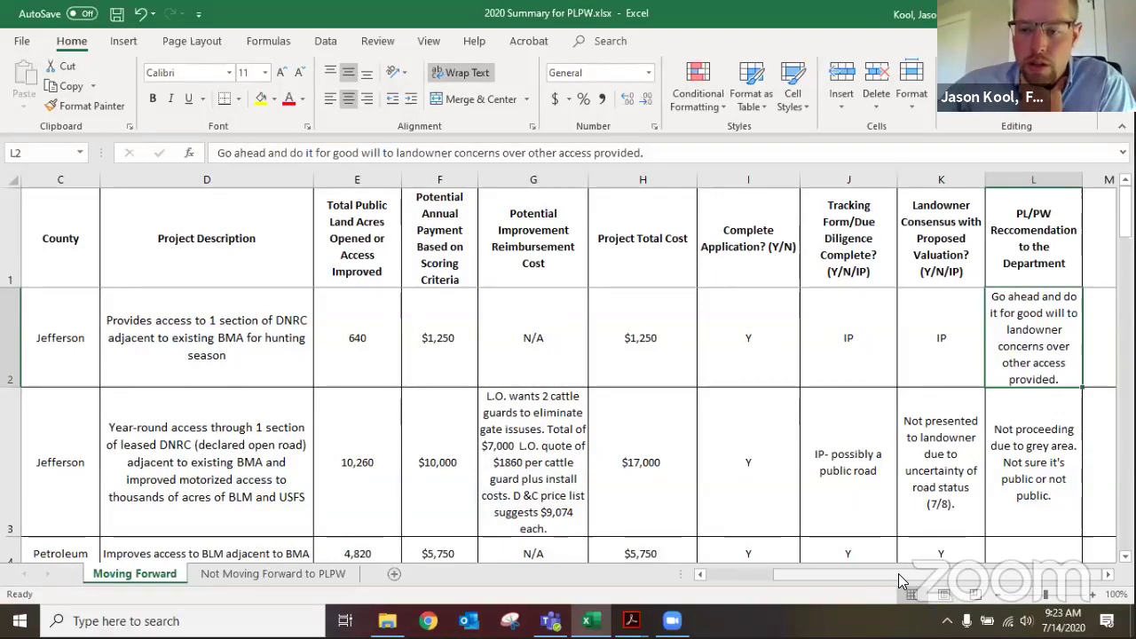
{"action": "mouse_move", "coordinate": [902, 573]}
{"action": "left_mouse_down"}
{"action": "mouse_move", "coordinate": [891, 575]}
{"action": "mouse_move", "coordinate": [915, 572]}
{"action": "mouse_move", "coordinate": [916, 582]}
{"action": "left_mouse_up"}
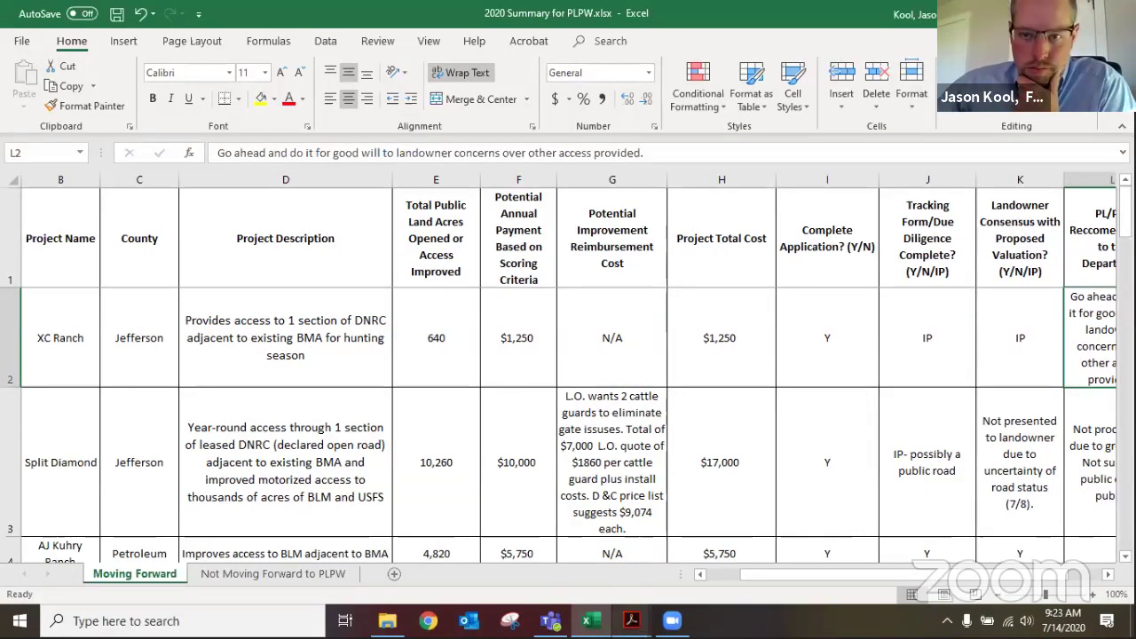
Look over the start of the Split Diamond Ranch assessment form in Acrobat, and return to the recommendation column in the Excel summary
{"action": "mouse_move", "coordinate": [630, 614]}
{"action": "left_click", "coordinate": [679, 554]}
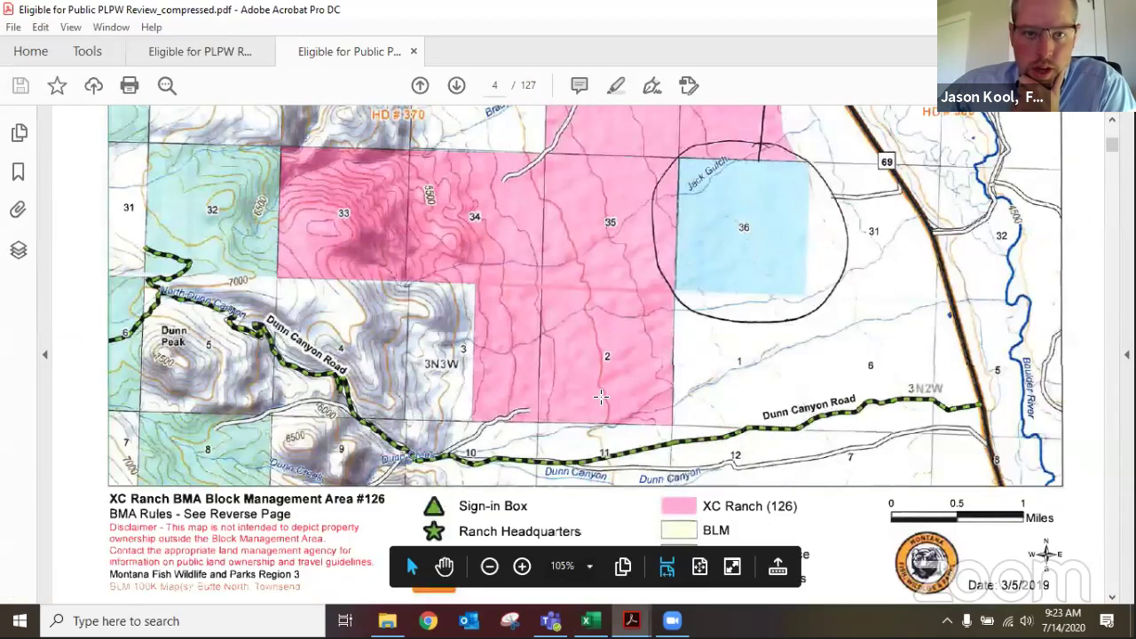
{"action": "scroll", "coordinate": [567, 359], "scroll_direction": "down", "scroll_amount": 10}
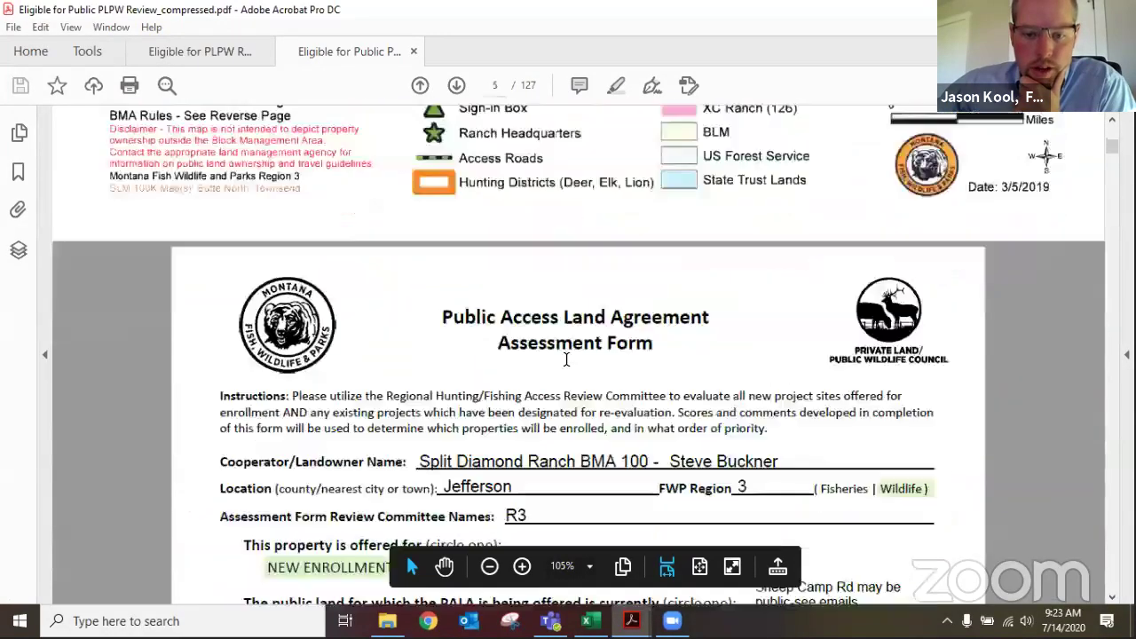
{"action": "scroll", "coordinate": [566, 359], "scroll_direction": "down", "scroll_amount": 1}
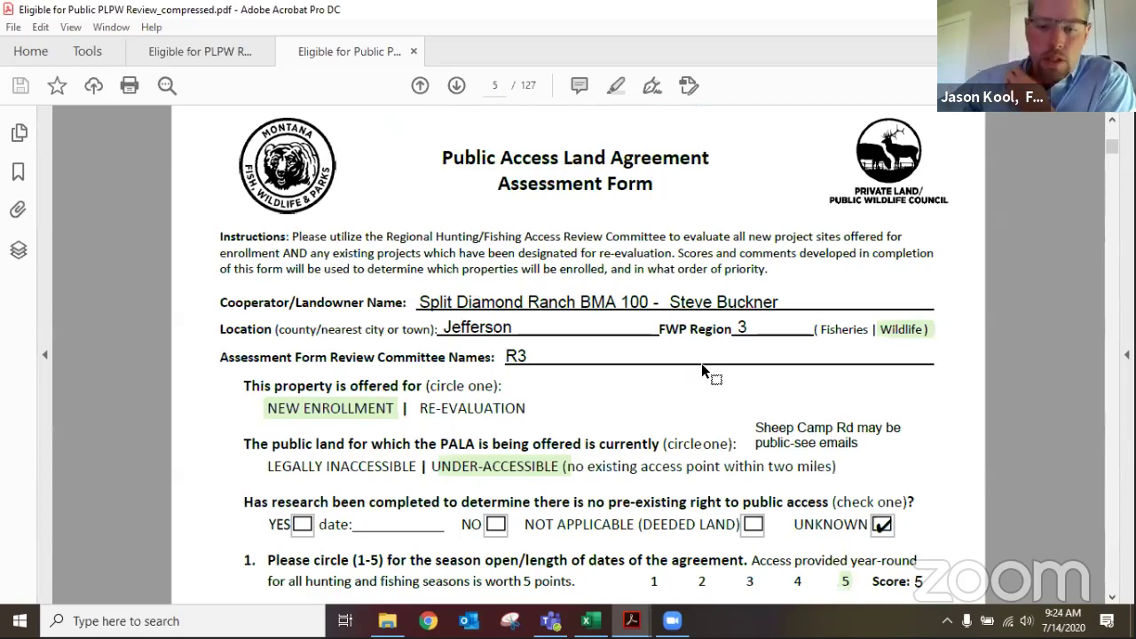
{"action": "scroll", "coordinate": [697, 376], "scroll_direction": "down", "scroll_amount": 1}
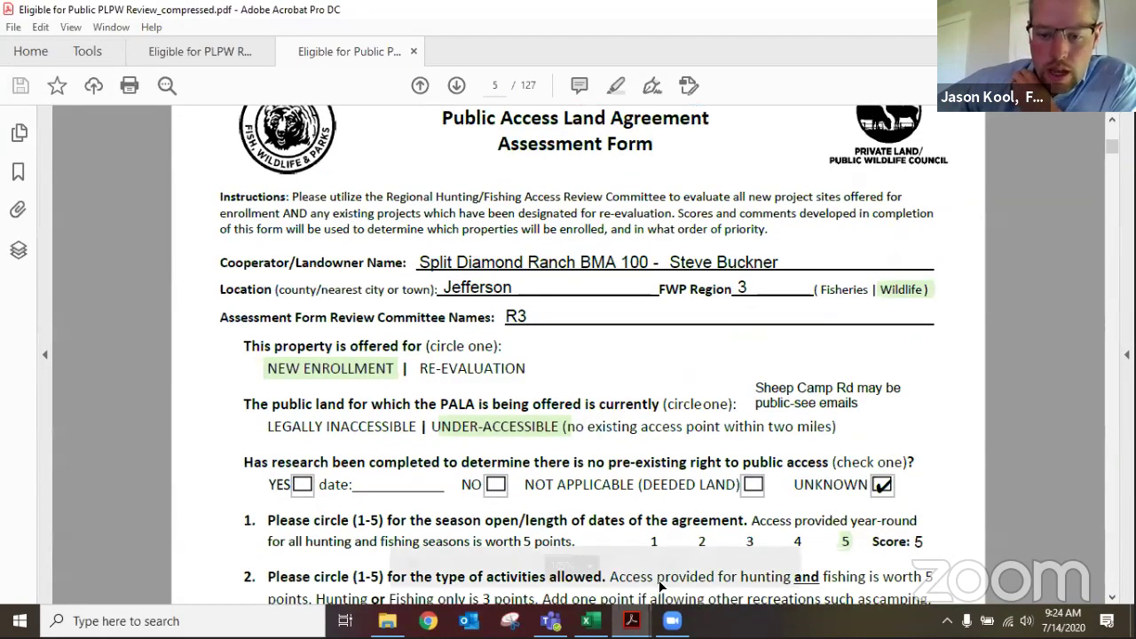
{"action": "left_click", "coordinate": [588, 617]}
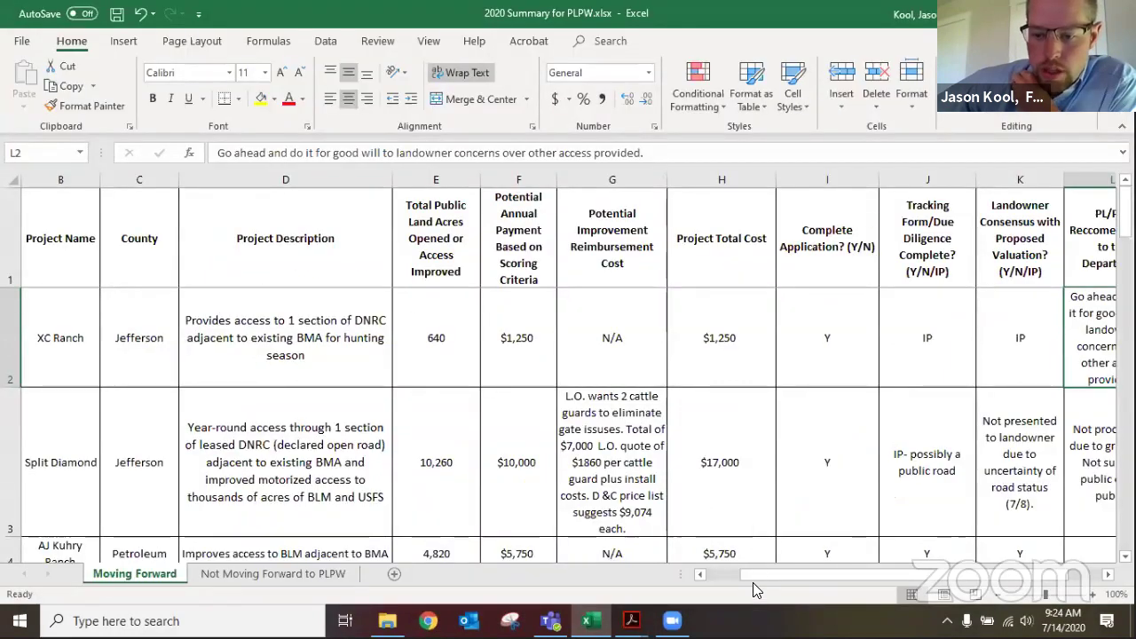
{"action": "left_click_drag", "start_coordinate": [752, 582], "coordinate": [795, 572]}
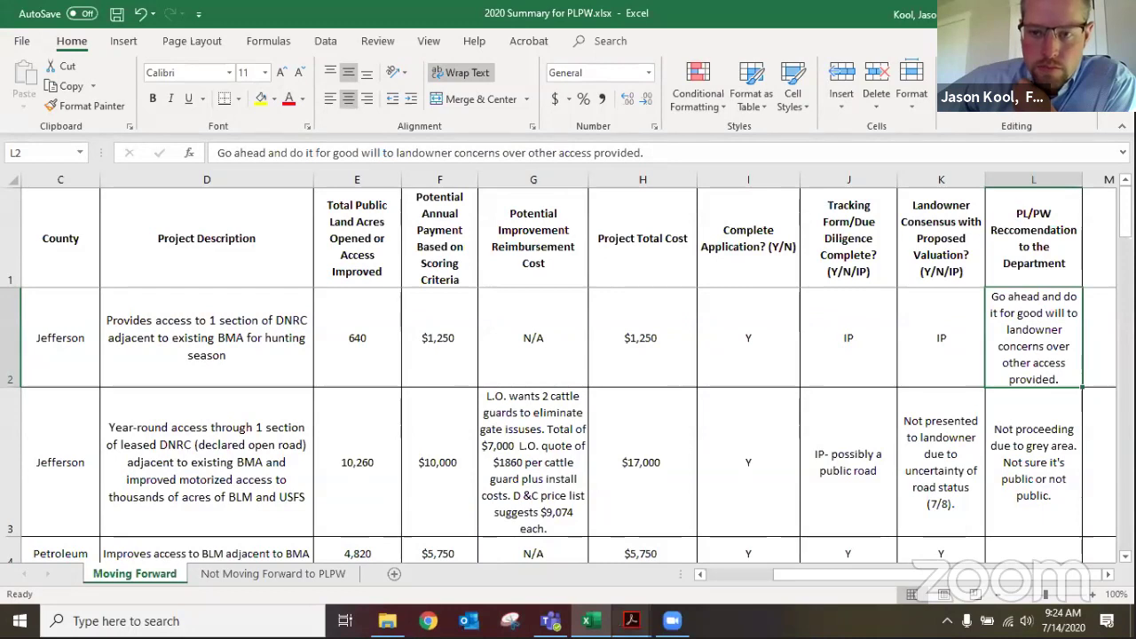
{"action": "mouse_move", "coordinate": [631, 620]}
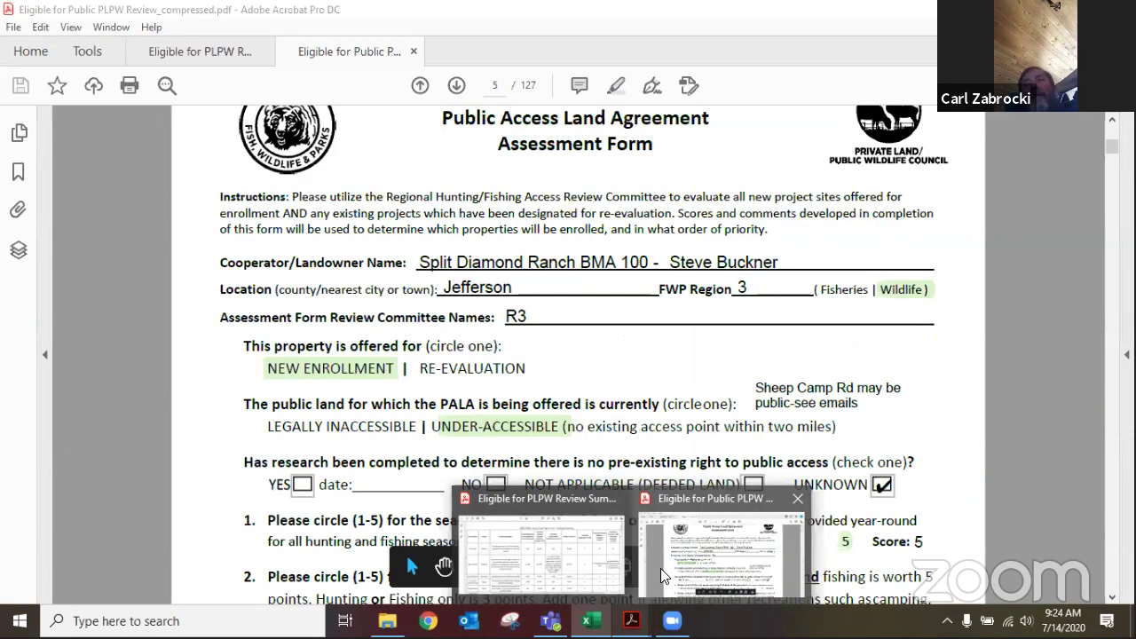
{"action": "left_click", "coordinate": [660, 568]}
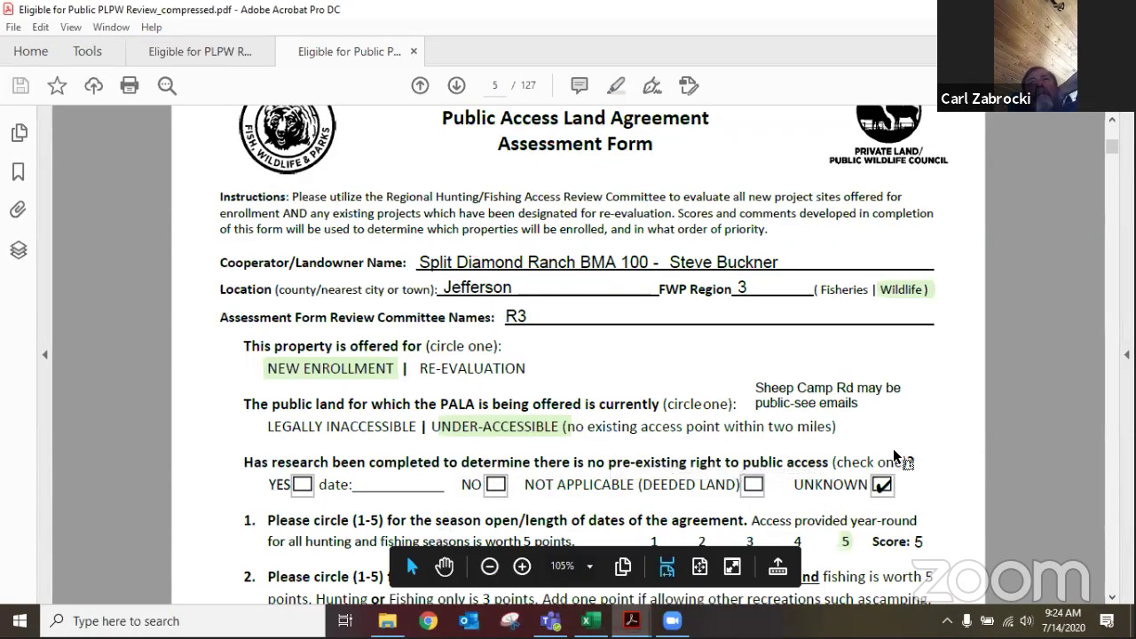
{"action": "scroll", "coordinate": [912, 399], "scroll_direction": "down", "scroll_amount": 3}
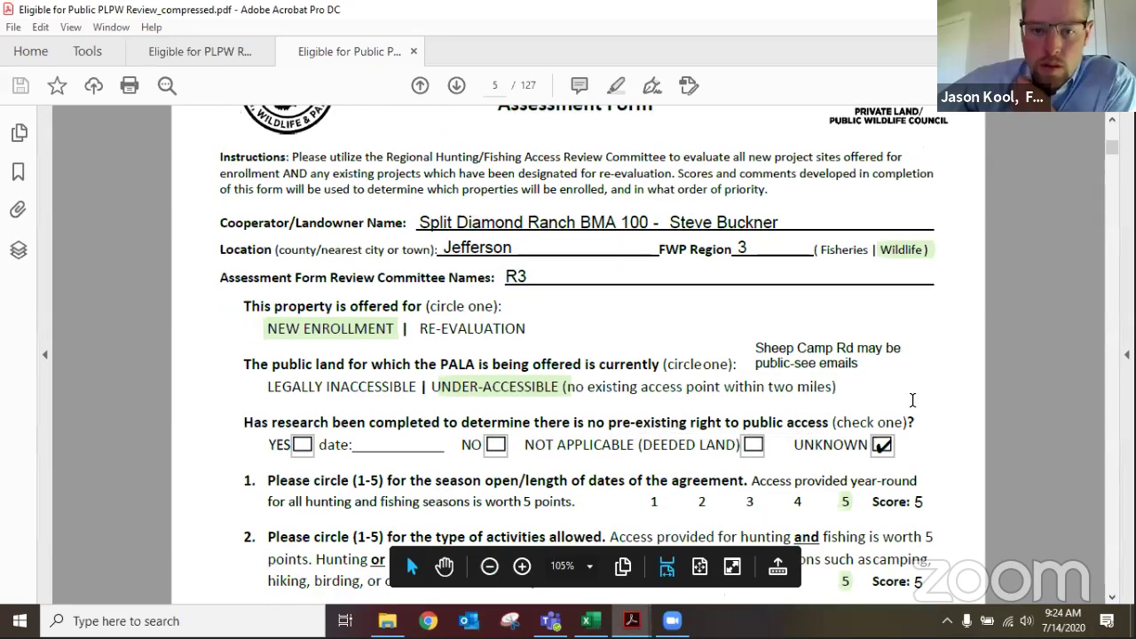
{"action": "scroll", "coordinate": [912, 399], "scroll_direction": "down", "scroll_amount": 10}
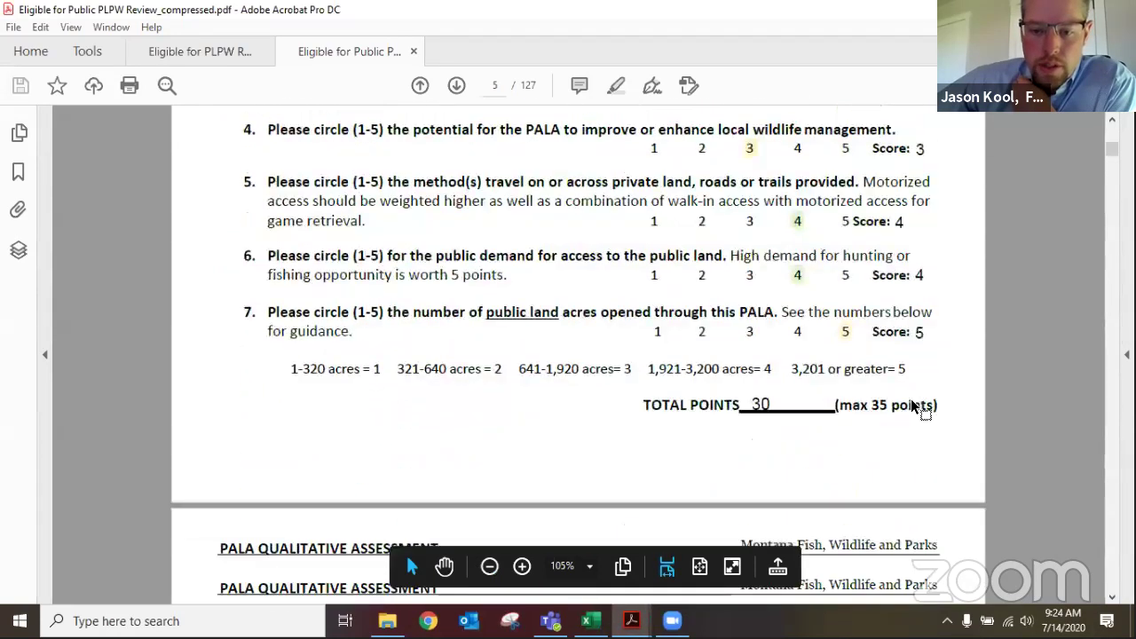
{"action": "scroll", "coordinate": [912, 399], "scroll_direction": "down", "scroll_amount": 11}
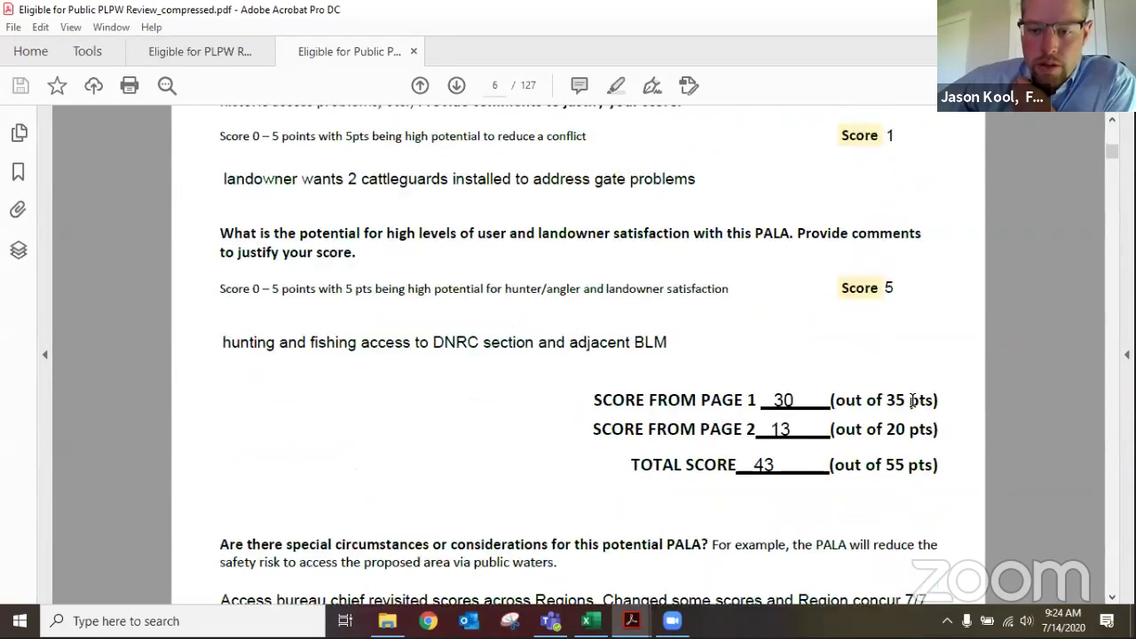
{"action": "scroll", "coordinate": [912, 399], "scroll_direction": "down", "scroll_amount": 18}
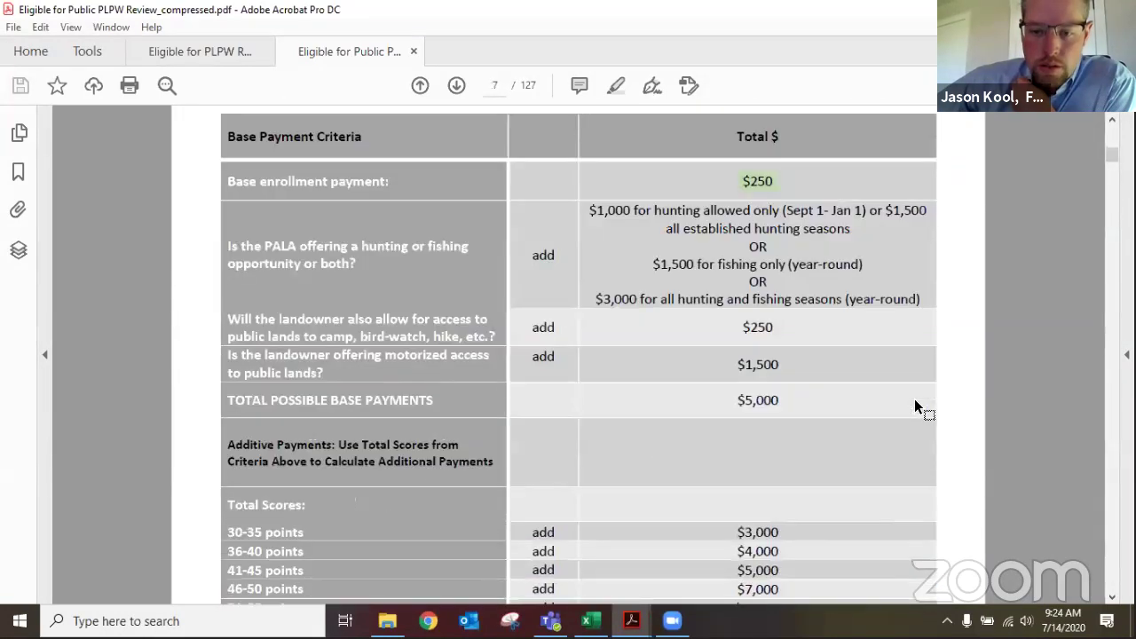
{"action": "scroll", "coordinate": [914, 400], "scroll_direction": "down", "scroll_amount": 20}
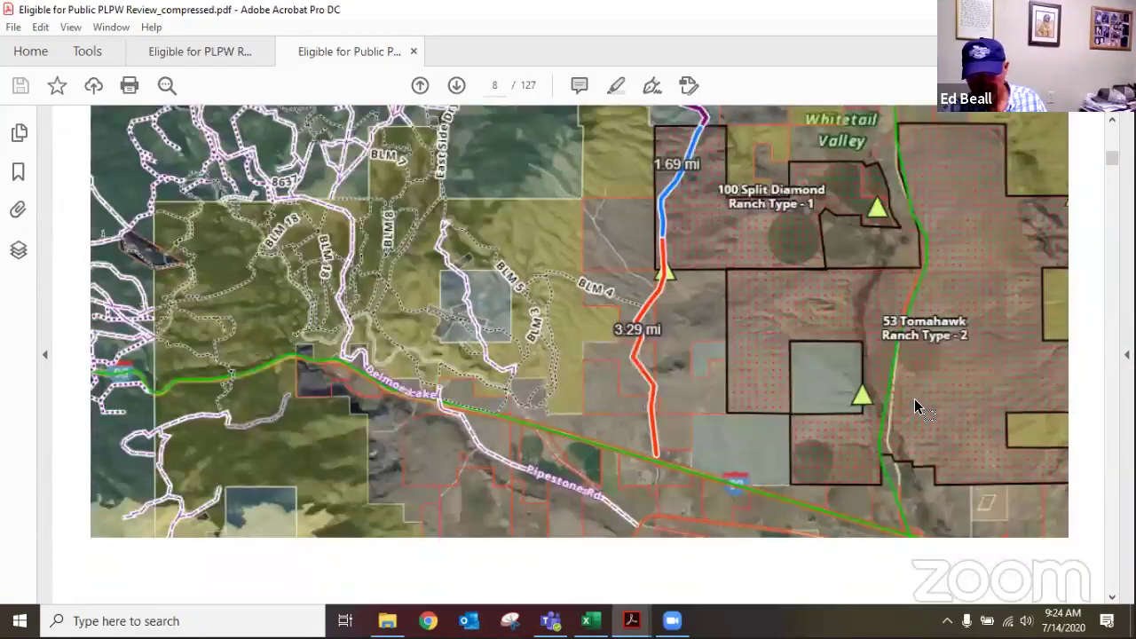
{"action": "scroll", "coordinate": [915, 400], "scroll_direction": "down", "scroll_amount": 7}
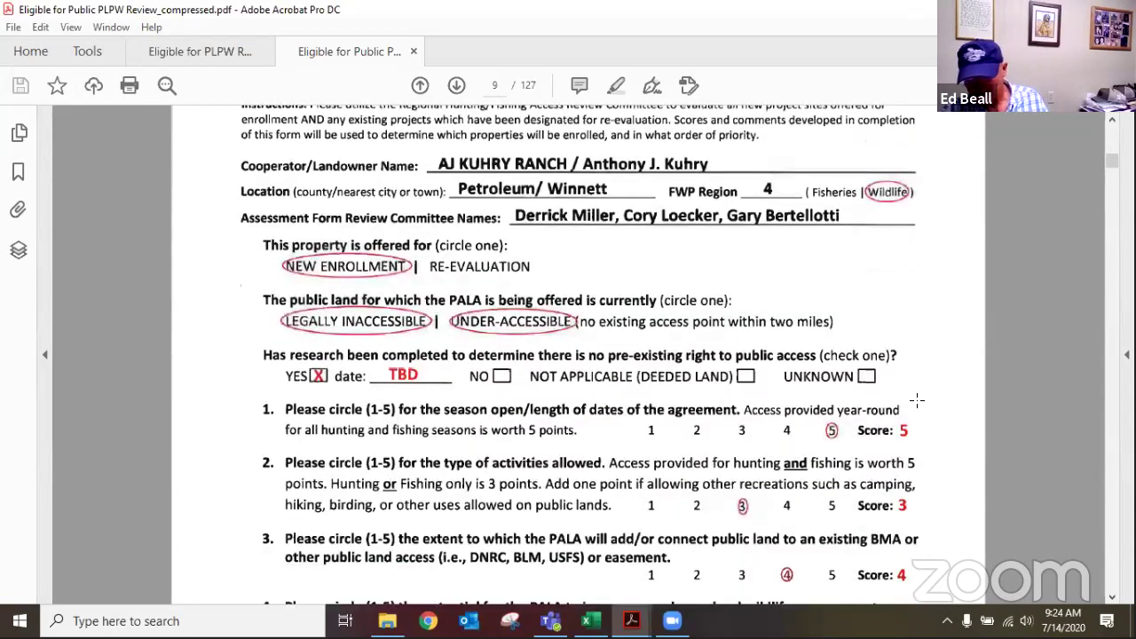
{"action": "scroll", "coordinate": [914, 403], "scroll_direction": "down", "scroll_amount": 1}
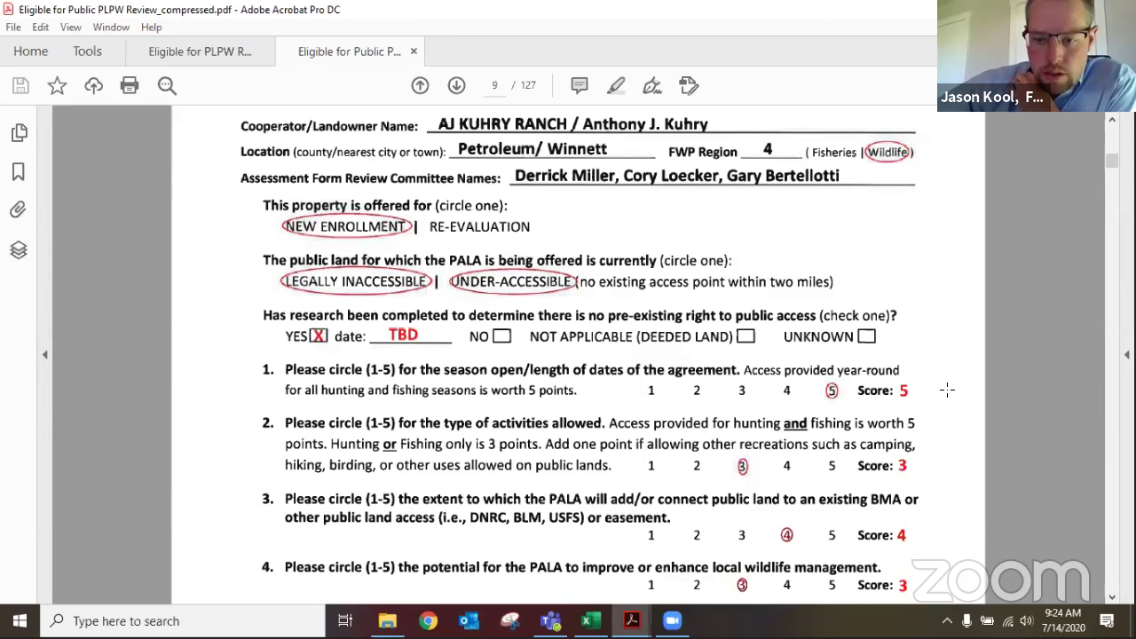
{"action": "scroll", "coordinate": [949, 389], "scroll_direction": "down", "scroll_amount": 3}
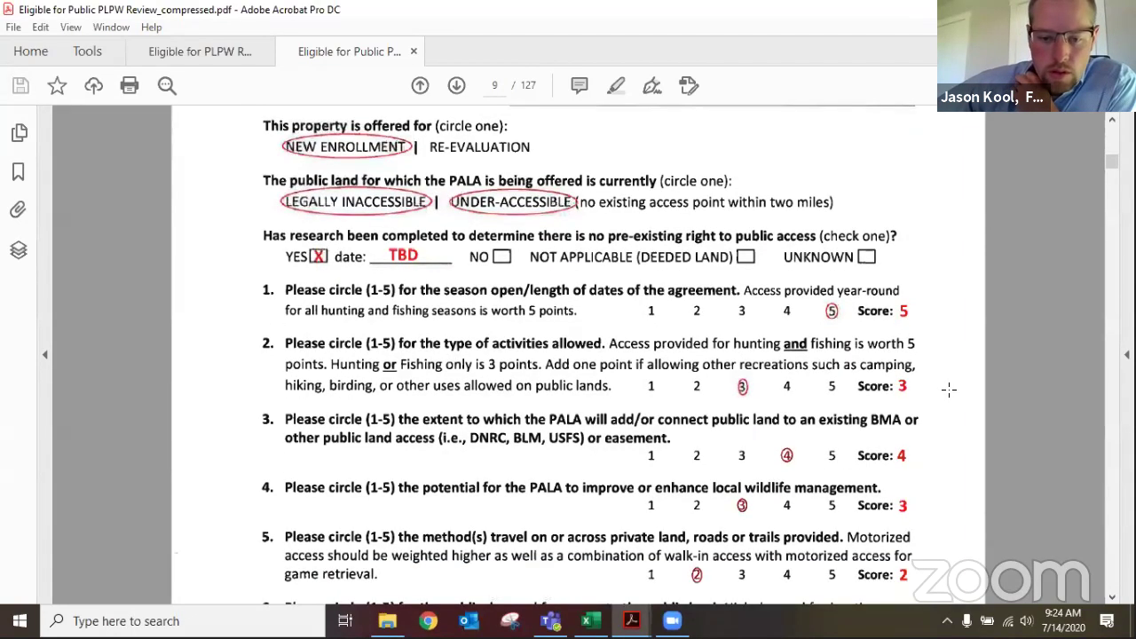
{"action": "scroll", "coordinate": [948, 388], "scroll_direction": "down", "scroll_amount": 3}
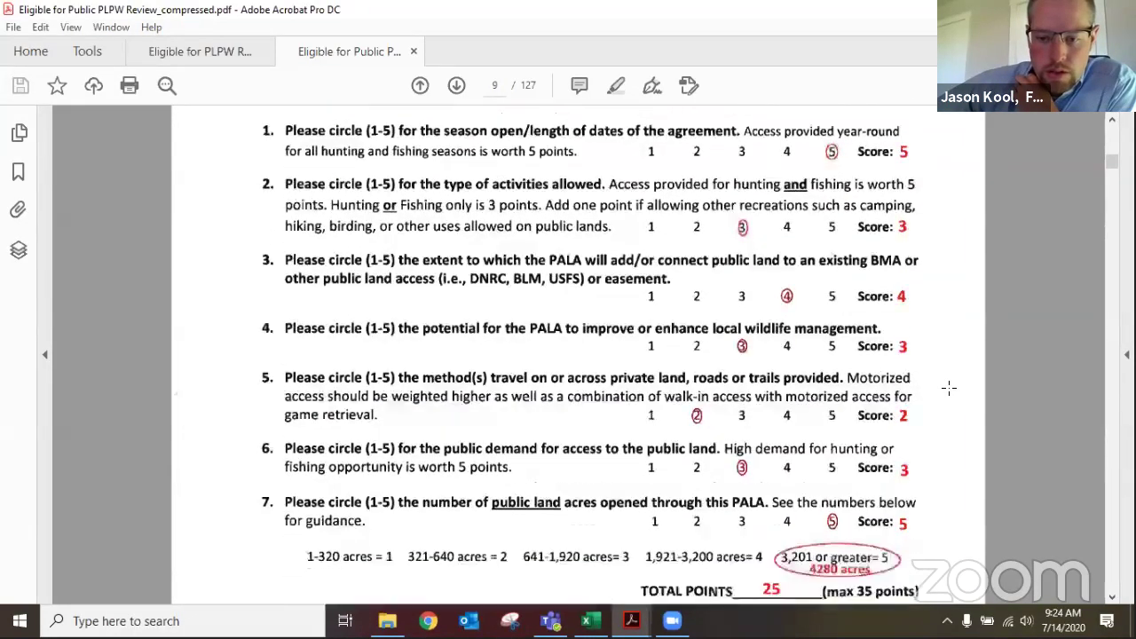
{"action": "scroll", "coordinate": [949, 388], "scroll_direction": "down", "scroll_amount": 1}
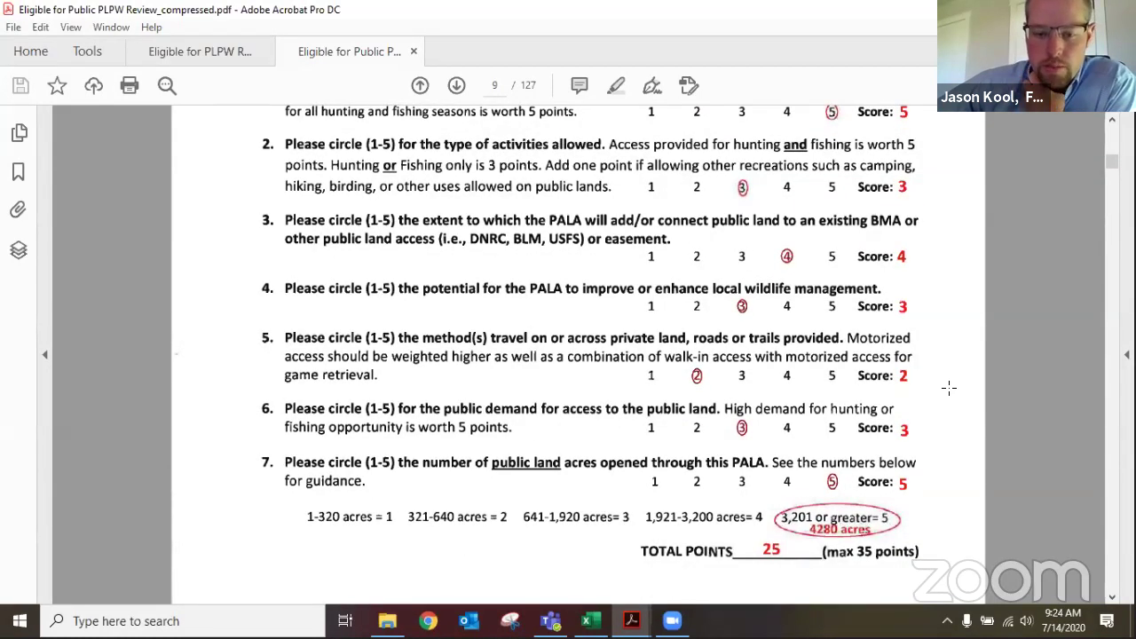
{"action": "scroll", "coordinate": [949, 388], "scroll_direction": "down", "scroll_amount": 8}
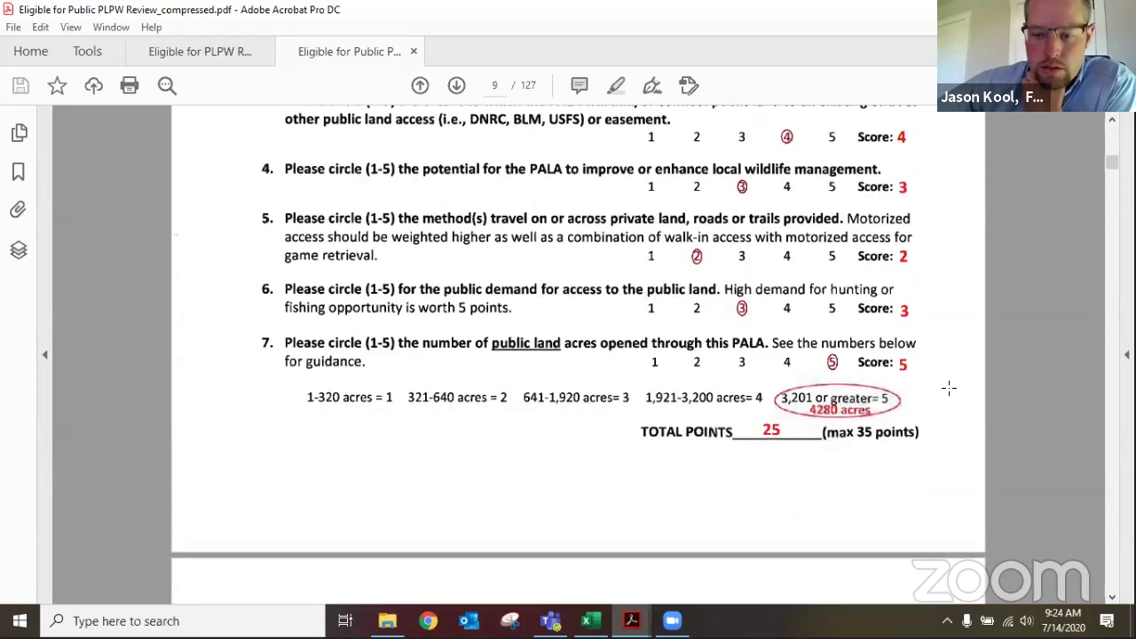
{"action": "scroll", "coordinate": [948, 388], "scroll_direction": "down", "scroll_amount": 3}
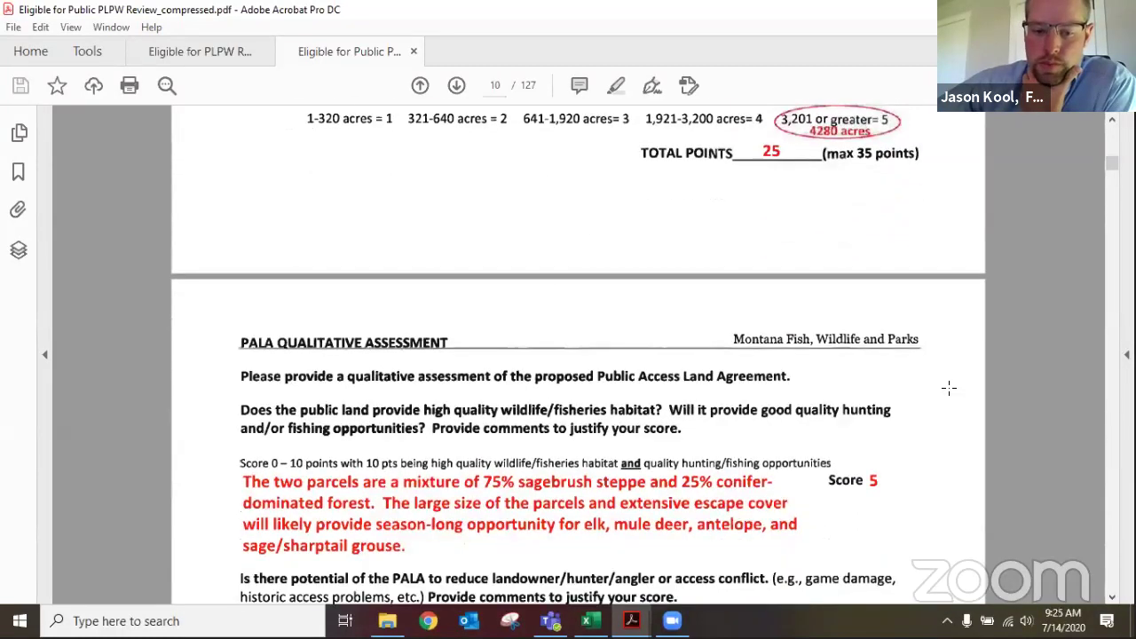
{"action": "scroll", "coordinate": [948, 388], "scroll_direction": "down", "scroll_amount": 1}
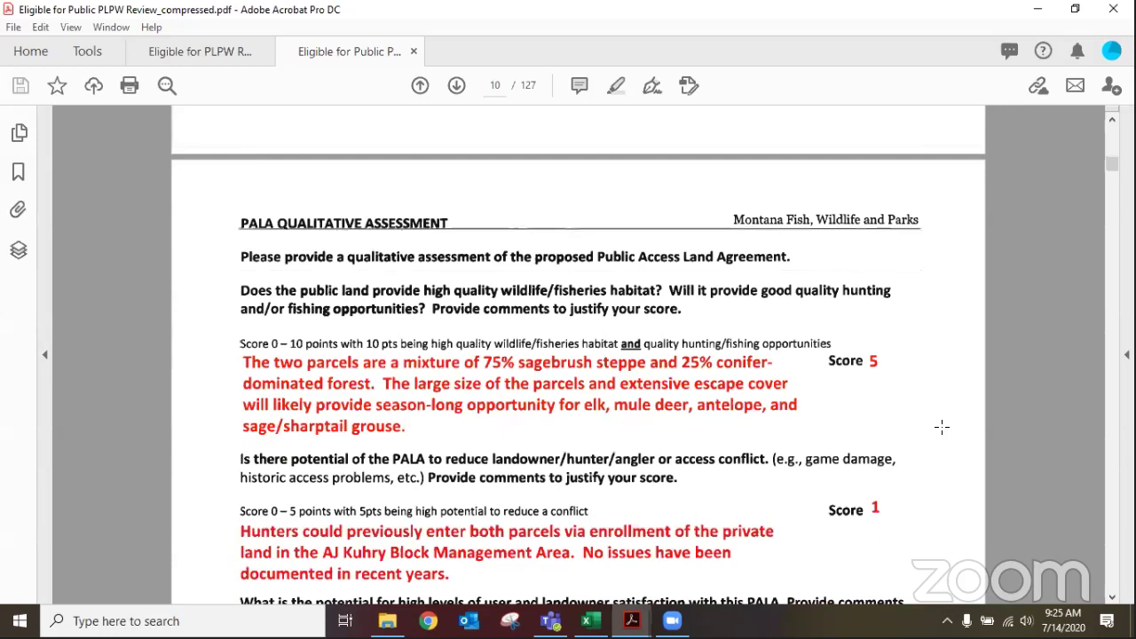
{"action": "scroll", "coordinate": [941, 427], "scroll_direction": "down", "scroll_amount": 1}
{"action": "scroll", "coordinate": [942, 427], "scroll_direction": "down", "scroll_amount": 1}
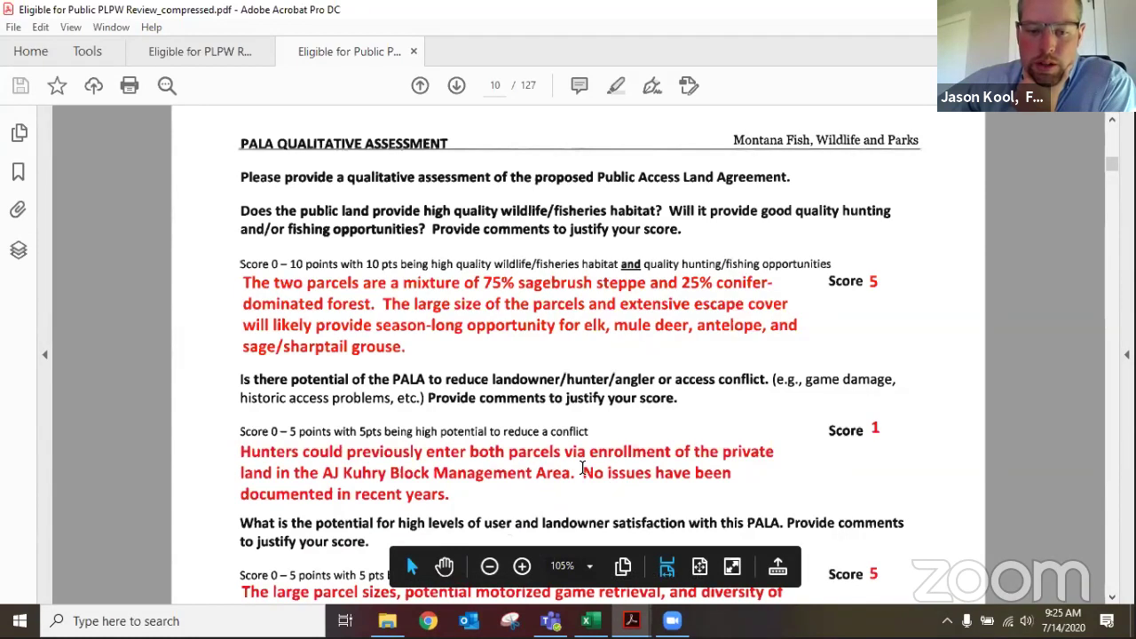
{"action": "scroll", "coordinate": [583, 468], "scroll_direction": "down", "scroll_amount": 1}
{"action": "scroll", "coordinate": [582, 468], "scroll_direction": "down", "scroll_amount": 4}
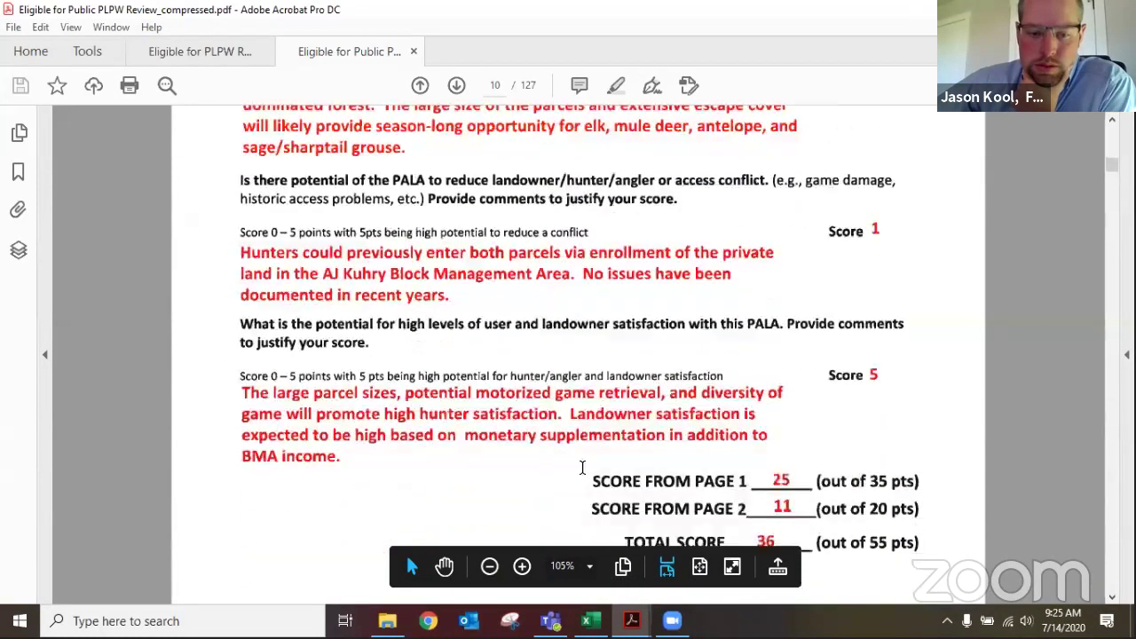
{"action": "scroll", "coordinate": [582, 467], "scroll_direction": "down", "scroll_amount": 1}
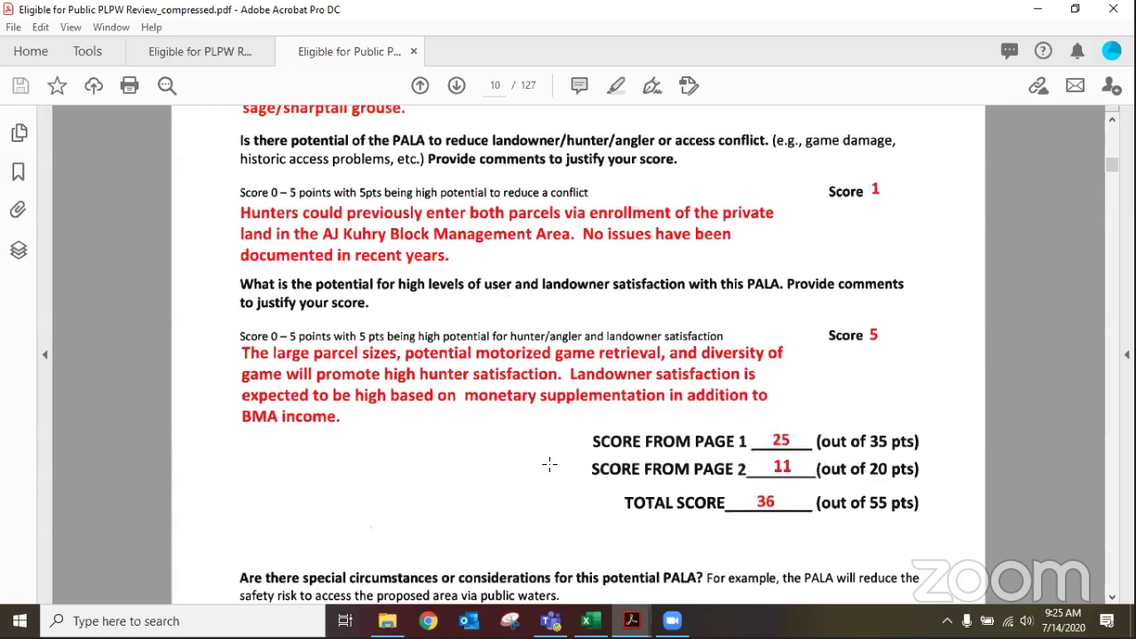
{"action": "scroll", "coordinate": [549, 463], "scroll_direction": "down", "scroll_amount": 6}
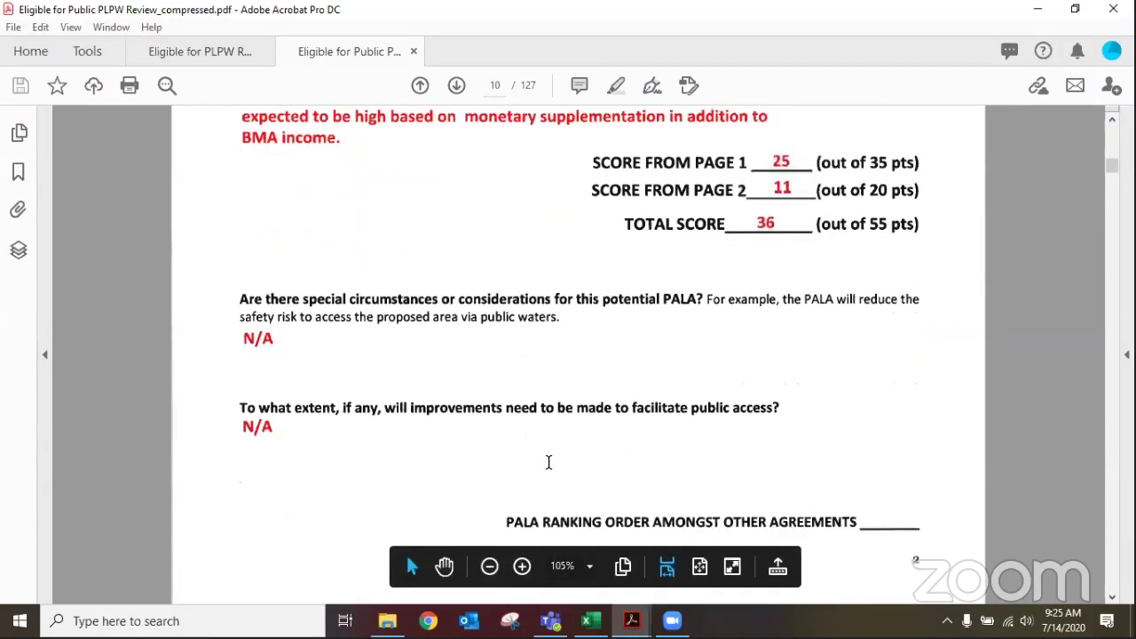
{"action": "scroll", "coordinate": [548, 461], "scroll_direction": "down", "scroll_amount": 10}
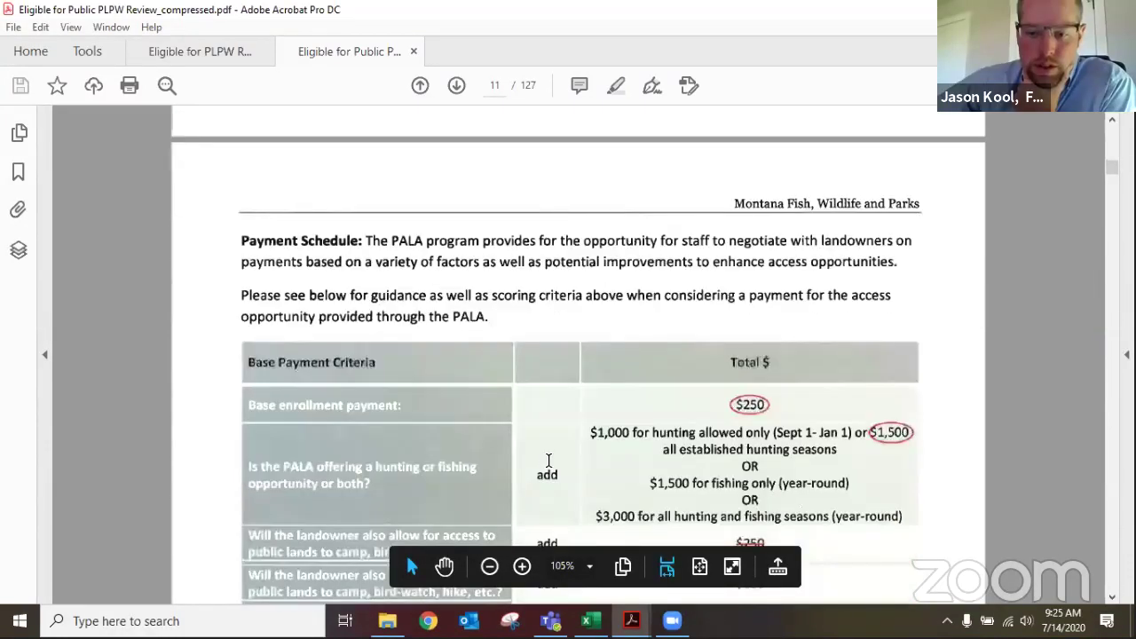
{"action": "scroll", "coordinate": [549, 460], "scroll_direction": "down", "scroll_amount": 9}
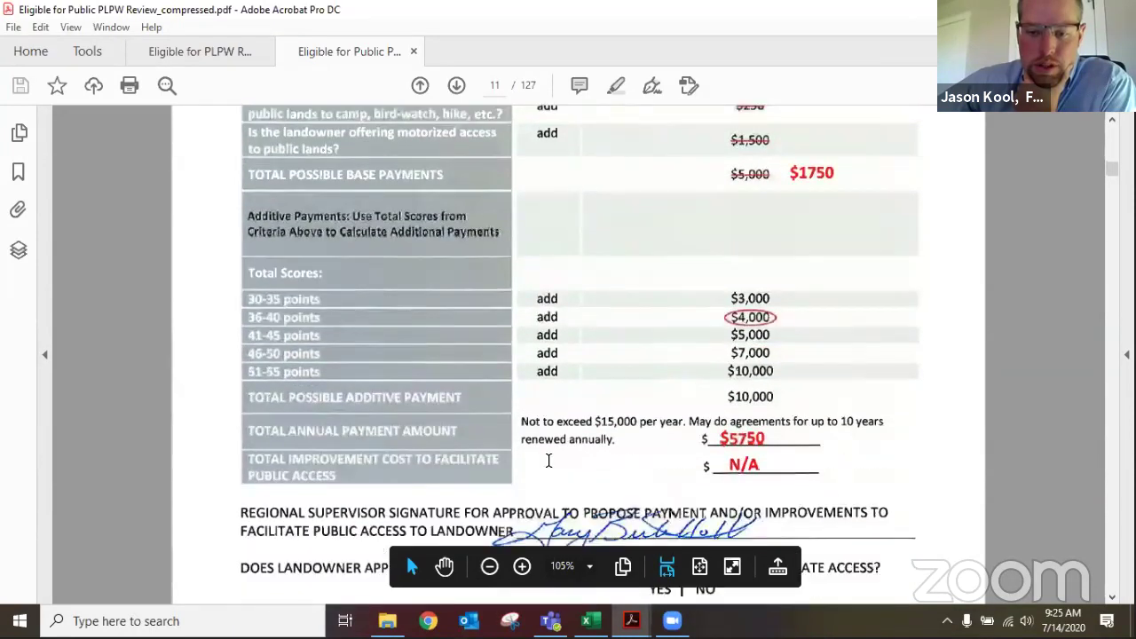
{"action": "scroll", "coordinate": [548, 461], "scroll_direction": "down", "scroll_amount": 1}
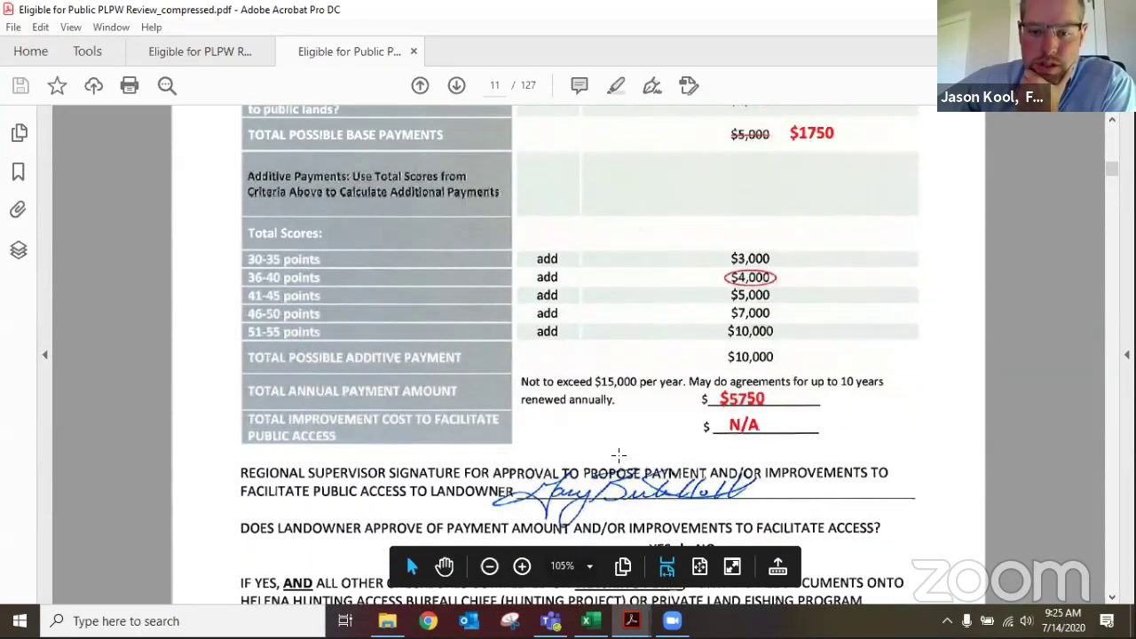
{"action": "scroll", "coordinate": [618, 455], "scroll_direction": "down", "scroll_amount": 4}
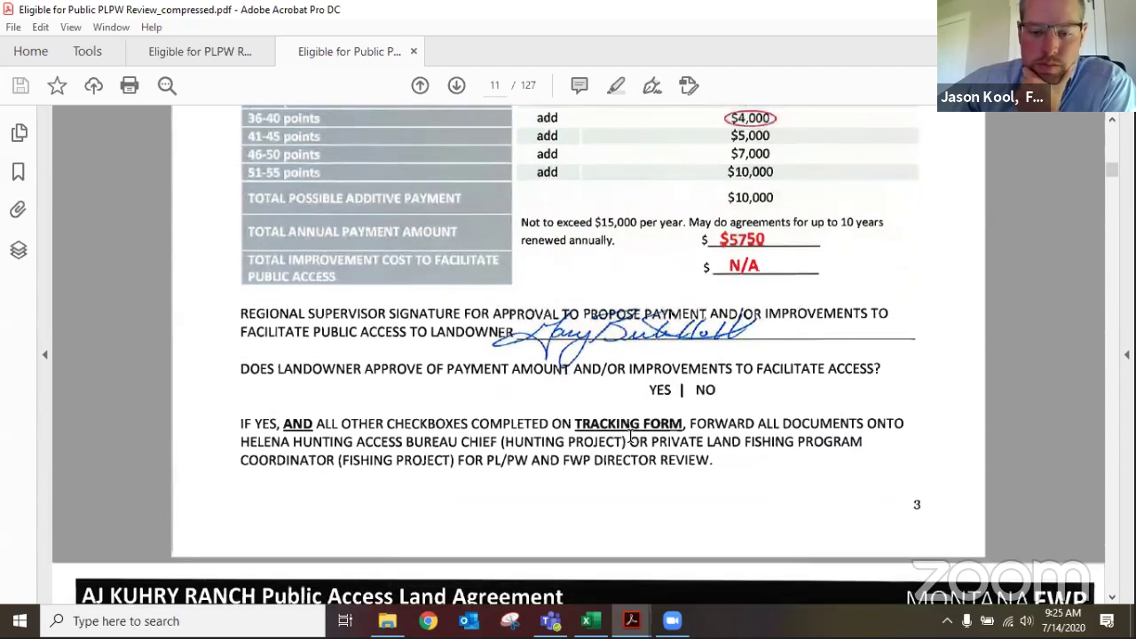
Examine the AJ Kuhry Ranch Public Access Land Agreement map, covering the outlined parcels and the parking area near the county line
{"action": "scroll", "coordinate": [630, 433], "scroll_direction": "down", "scroll_amount": 2}
{"action": "scroll", "coordinate": [630, 433], "scroll_direction": "down", "scroll_amount": 9}
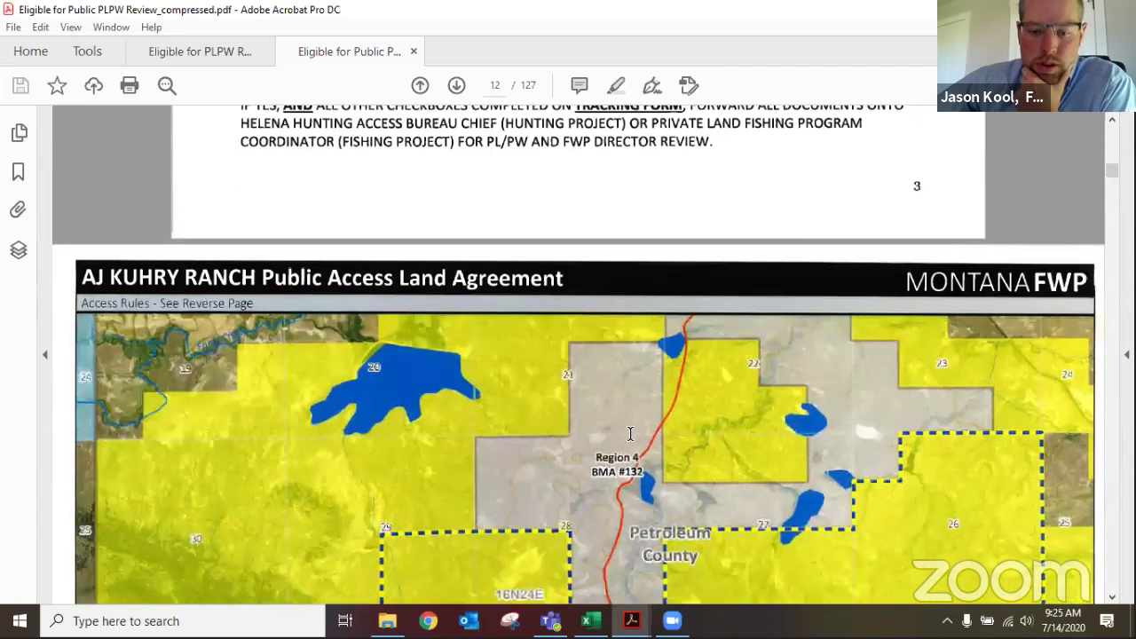
{"action": "scroll", "coordinate": [630, 433], "scroll_direction": "down", "scroll_amount": 4}
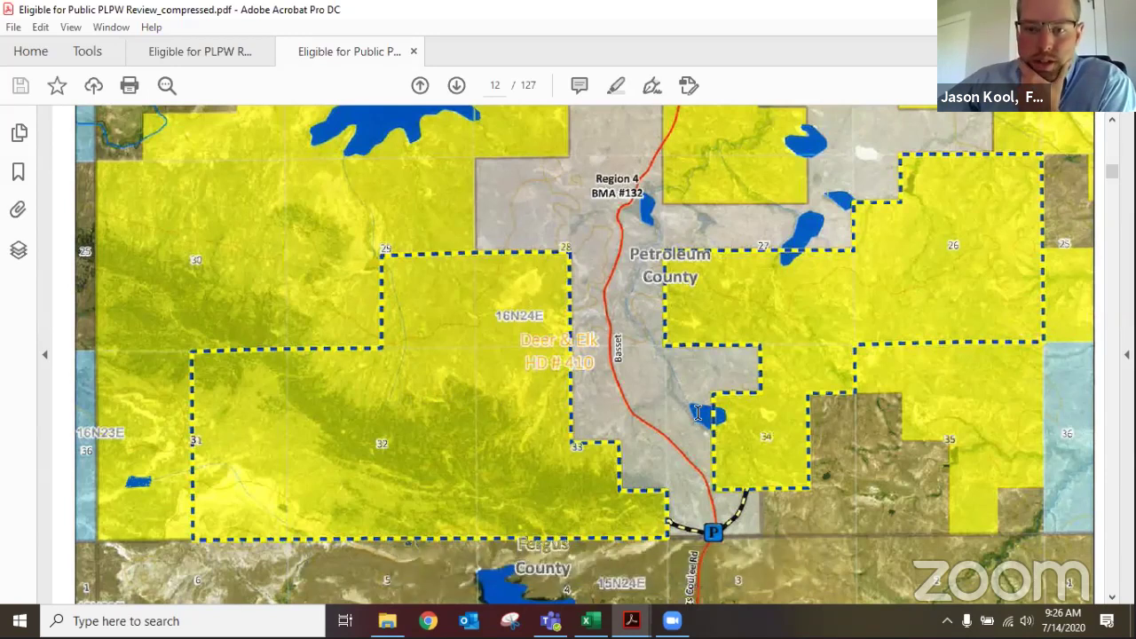
{"action": "scroll", "coordinate": [697, 411], "scroll_direction": "up", "scroll_amount": 1}
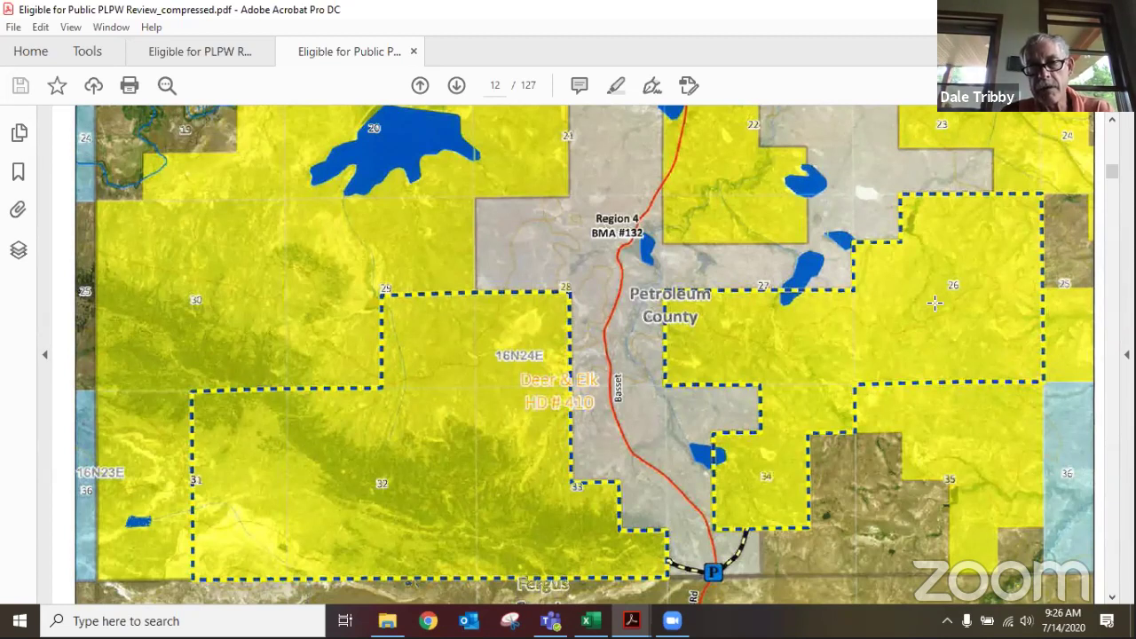
{"action": "scroll", "coordinate": [936, 302], "scroll_direction": "down", "scroll_amount": 1}
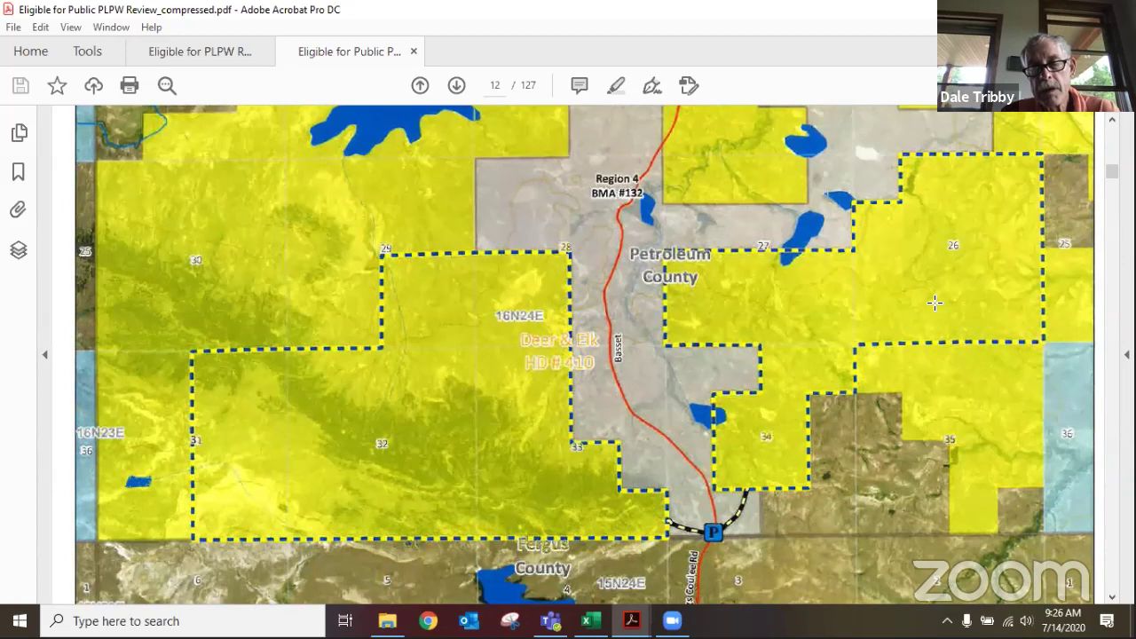
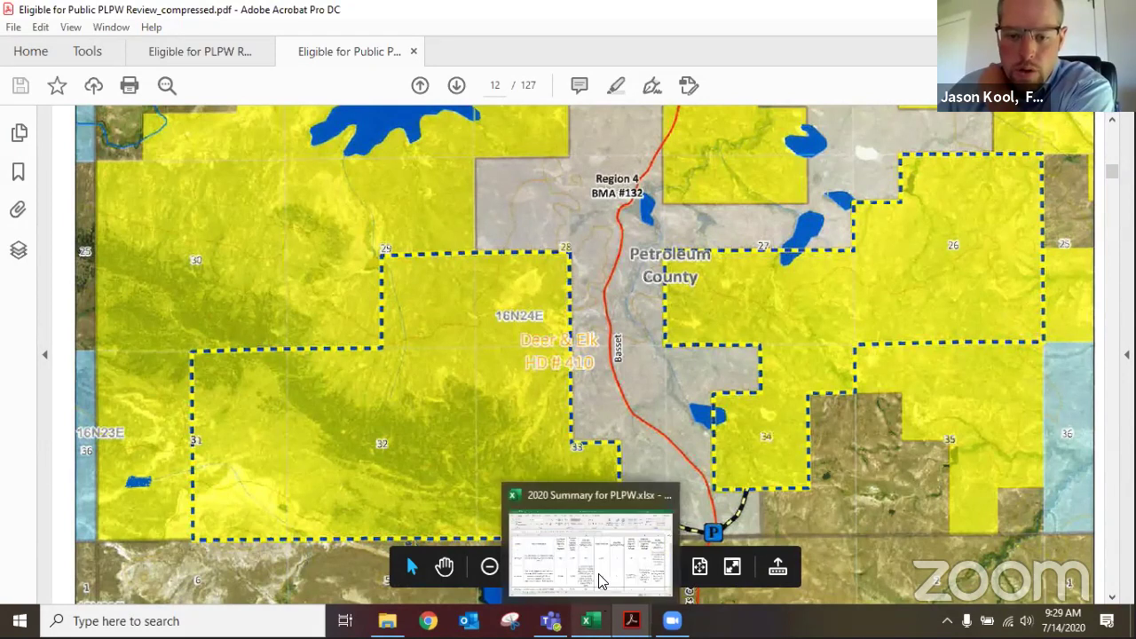
Check the recommendation column in the tracking summary PDF, and return to the remaining project rows in the Excel summary
{"action": "mouse_move", "coordinate": [635, 612]}
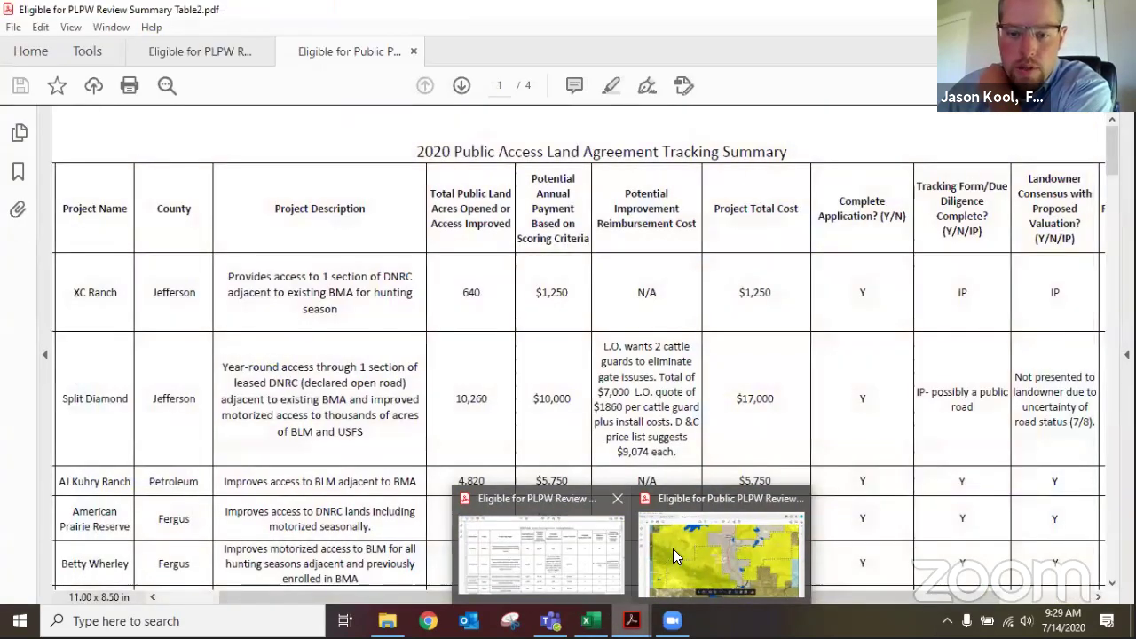
{"action": "mouse_move", "coordinate": [681, 555]}
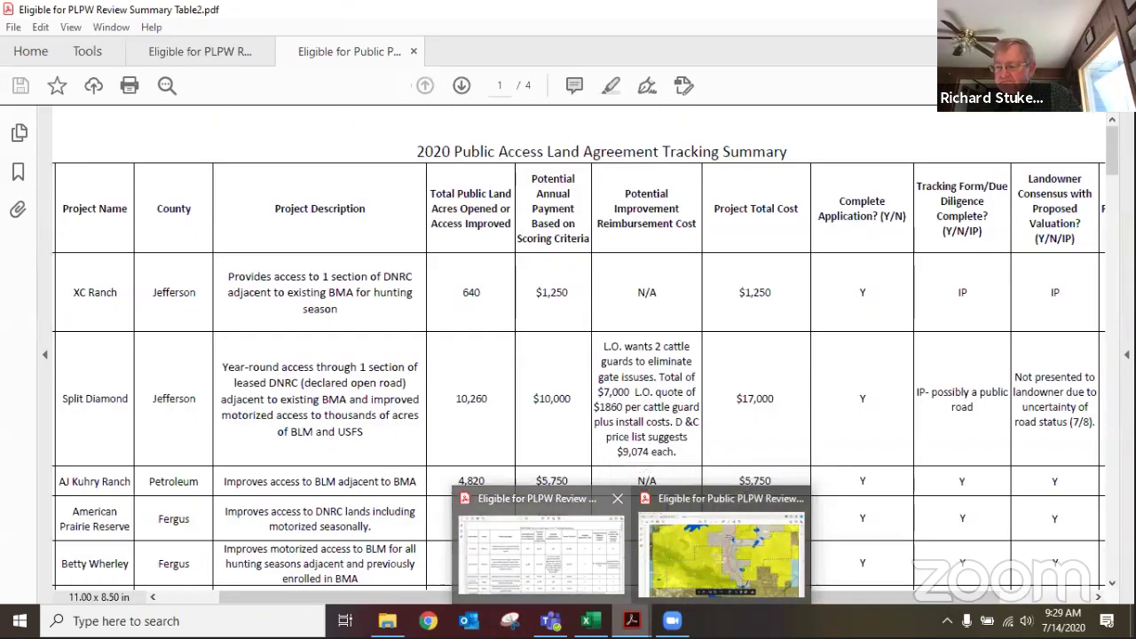
{"action": "left_click", "coordinate": [586, 574]}
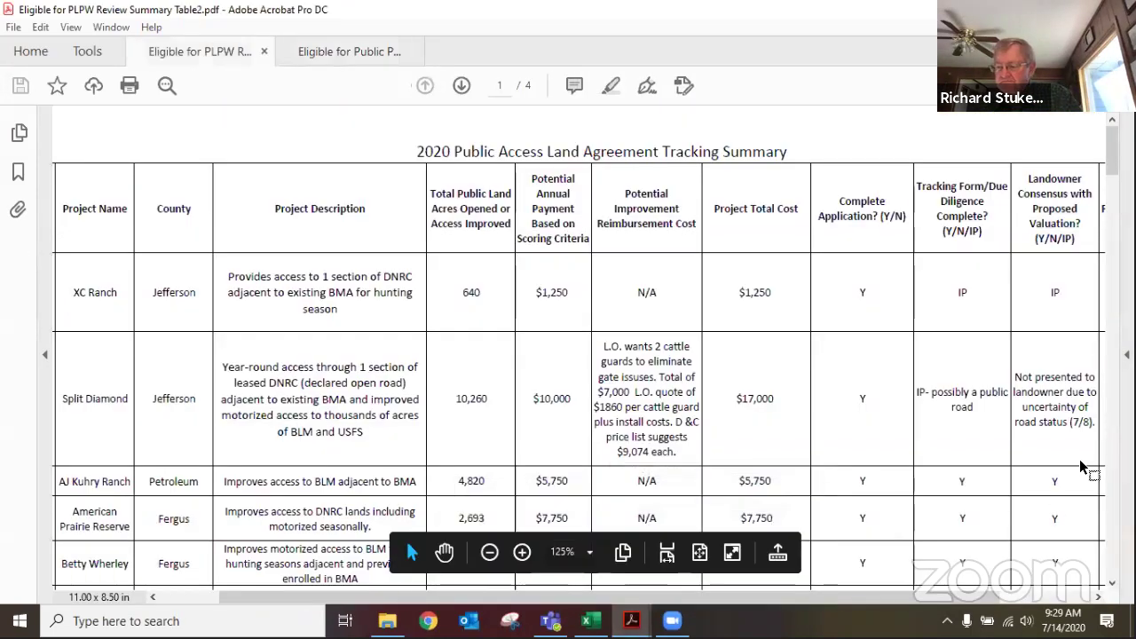
{"action": "scroll", "coordinate": [859, 595], "scroll_direction": "right", "scroll_amount": 3}
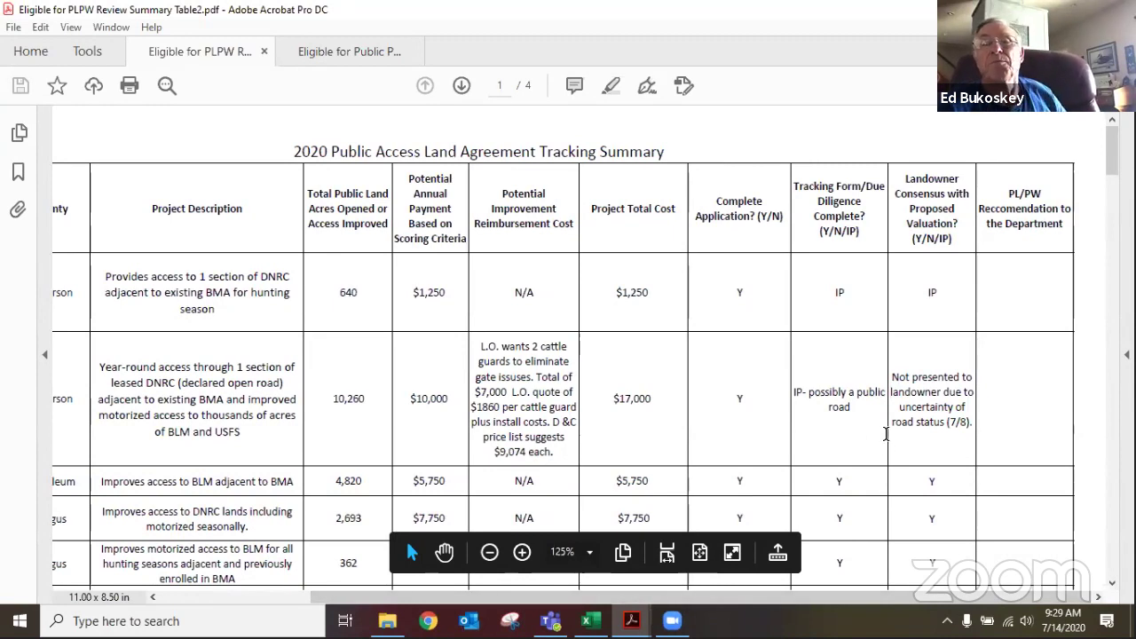
{"action": "scroll", "coordinate": [885, 435], "scroll_direction": "down", "scroll_amount": 1}
{"action": "scroll", "coordinate": [886, 433], "scroll_direction": "up", "scroll_amount": 1}
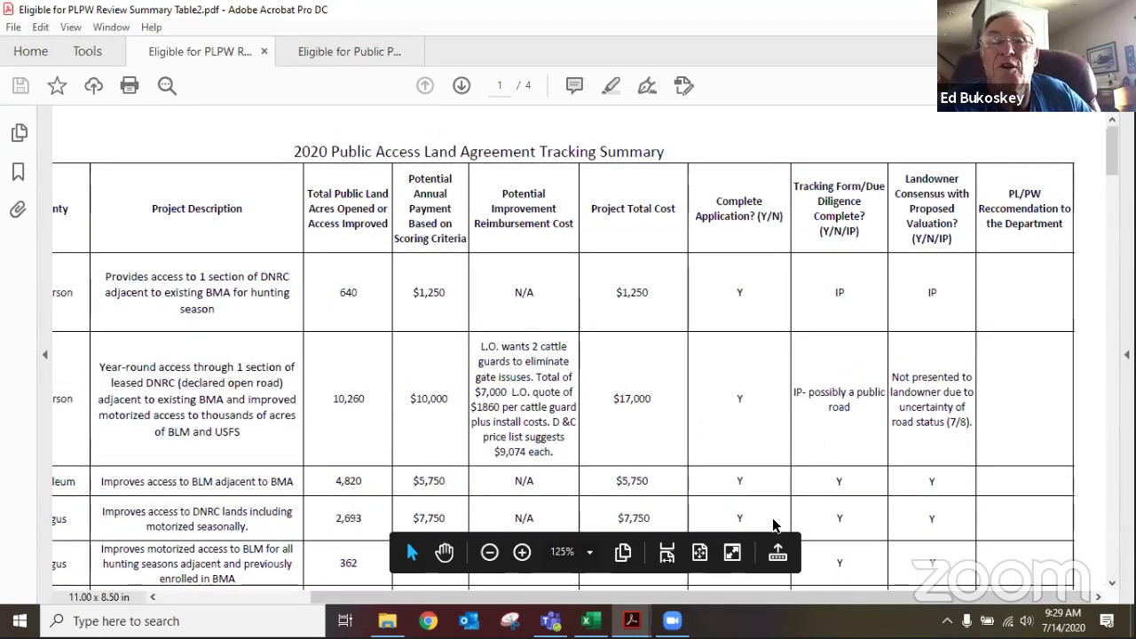
{"action": "left_click", "coordinate": [585, 621]}
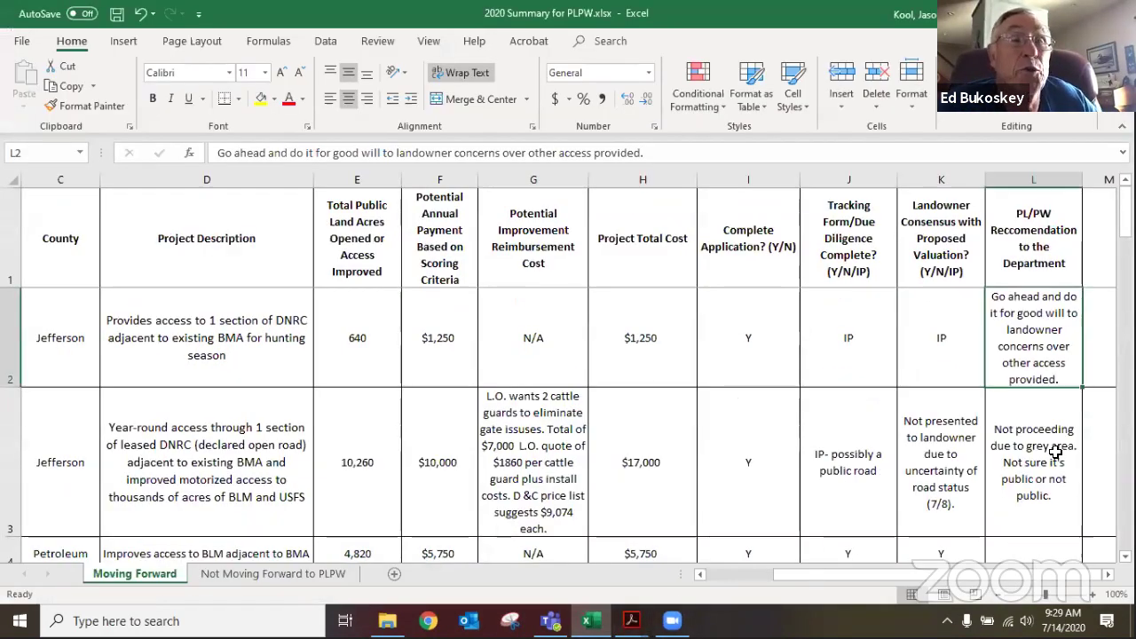
{"action": "scroll", "coordinate": [1054, 452], "scroll_direction": "down", "scroll_amount": 2}
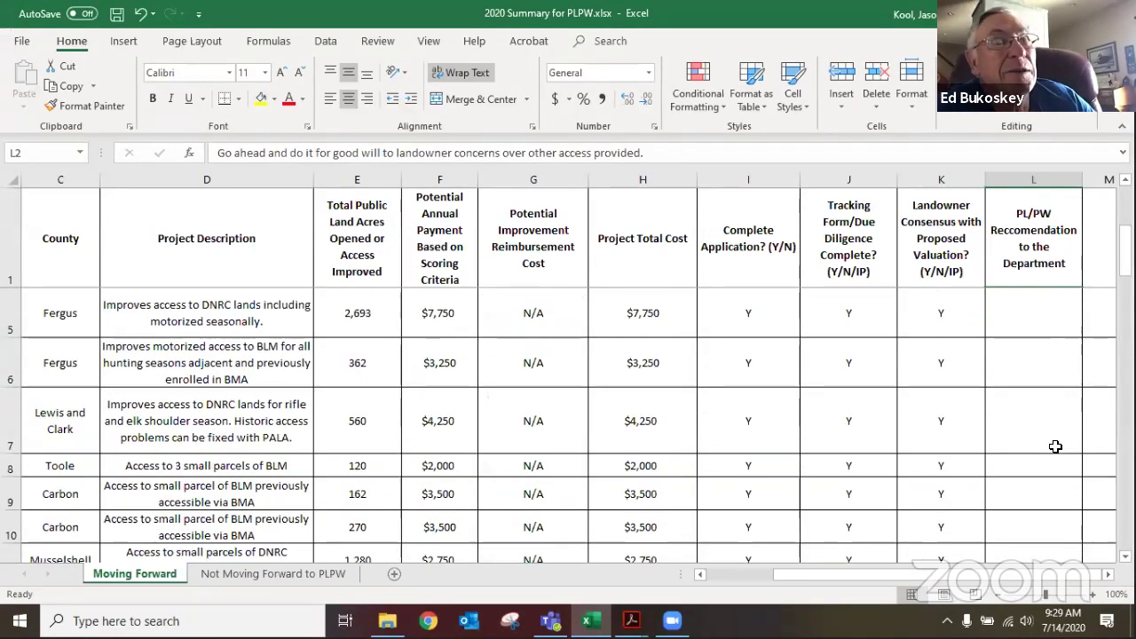
Enter the PL/PW recommendation for the Petroleum County project as "Go forward with this project. Define motorized access."
{"action": "scroll", "coordinate": [1056, 448], "scroll_direction": "up", "scroll_amount": 1}
{"action": "scroll", "coordinate": [1057, 446], "scroll_direction": "up", "scroll_amount": 1}
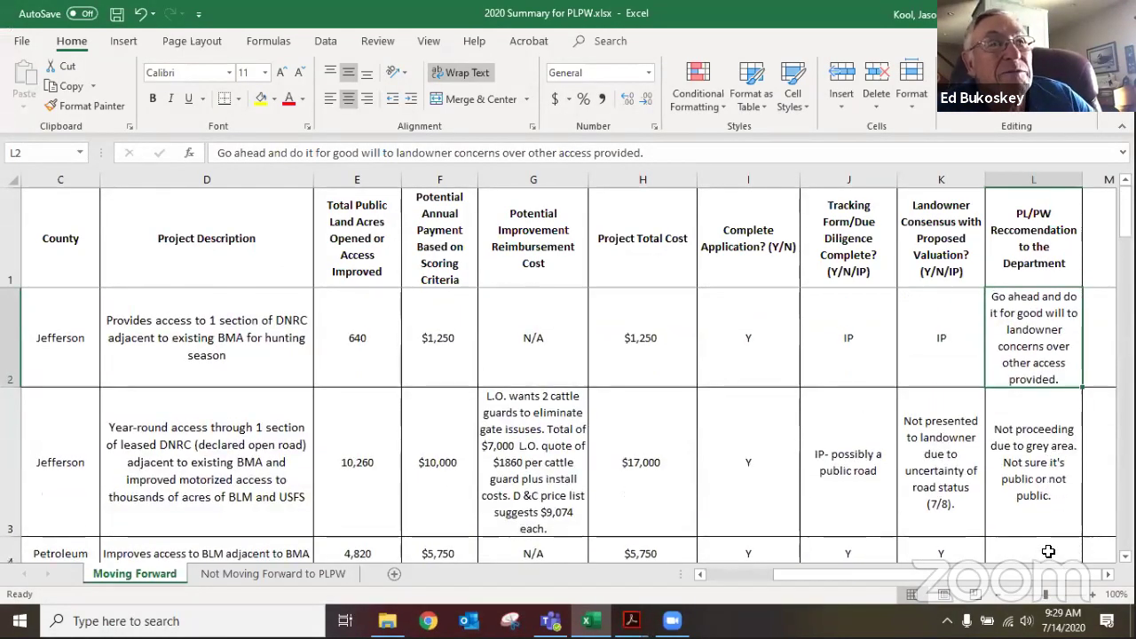
{"action": "left_click", "coordinate": [1045, 547]}
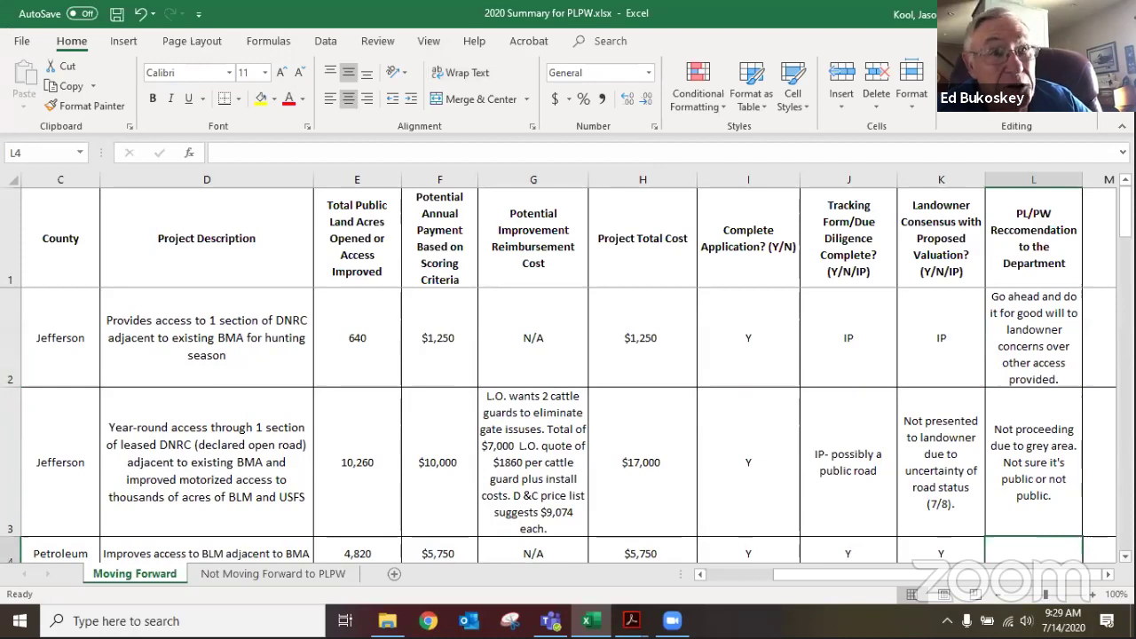
{"action": "left_click", "coordinate": [1124, 555]}
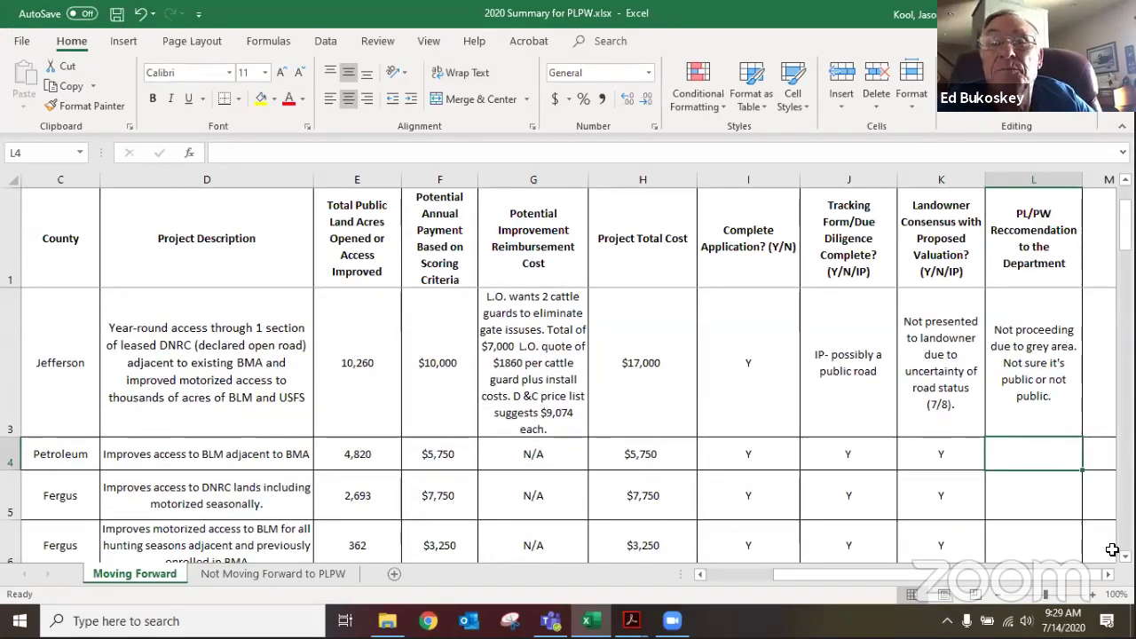
{"action": "type", "text": "Go "}
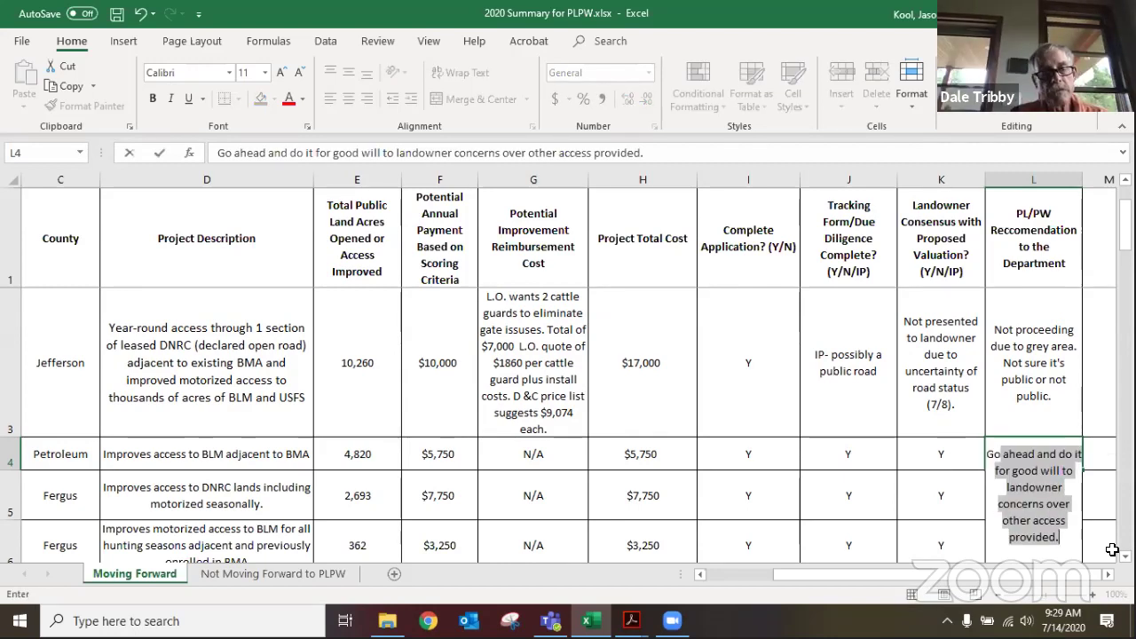
{"action": "type", "text": "for"}
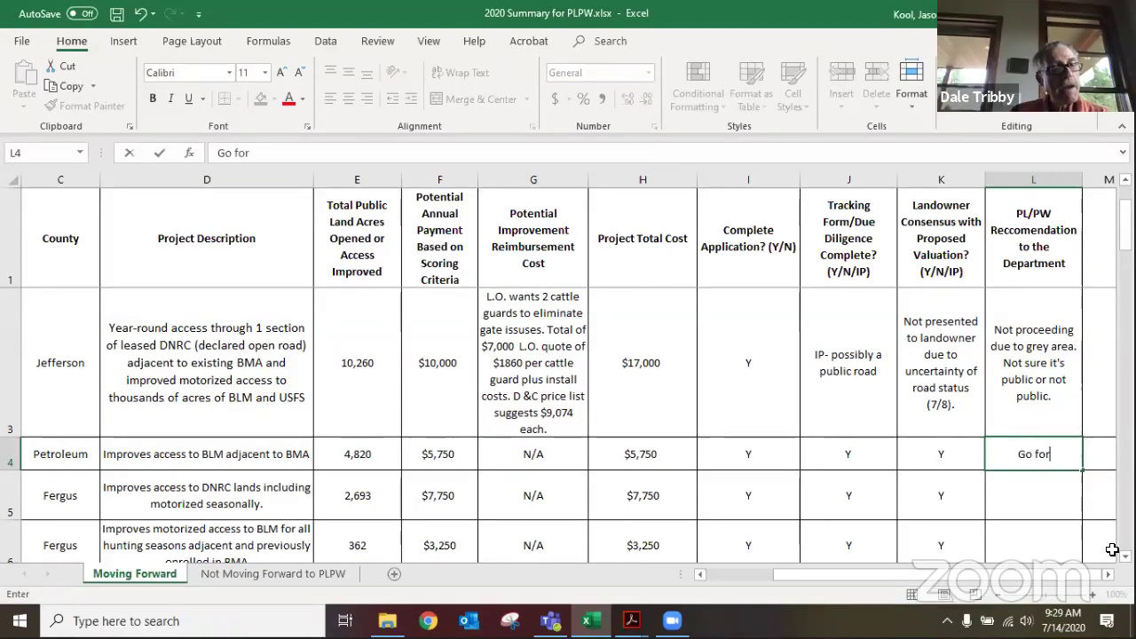
{"action": "type", "text": "ward with this project."}
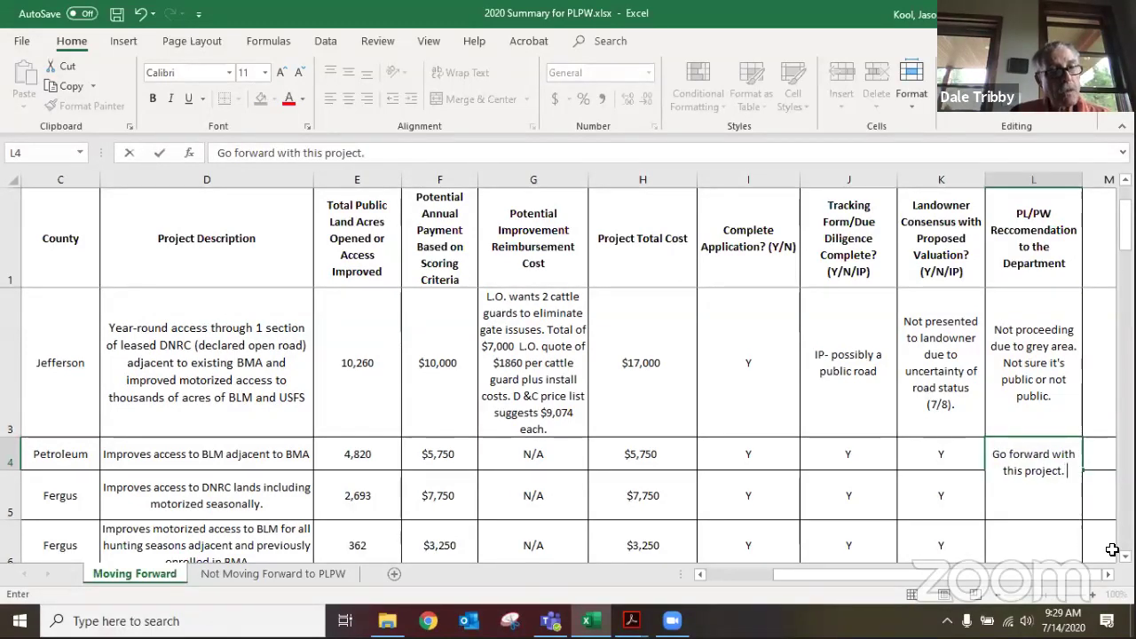
{"action": "type", "text": " Define moto"}
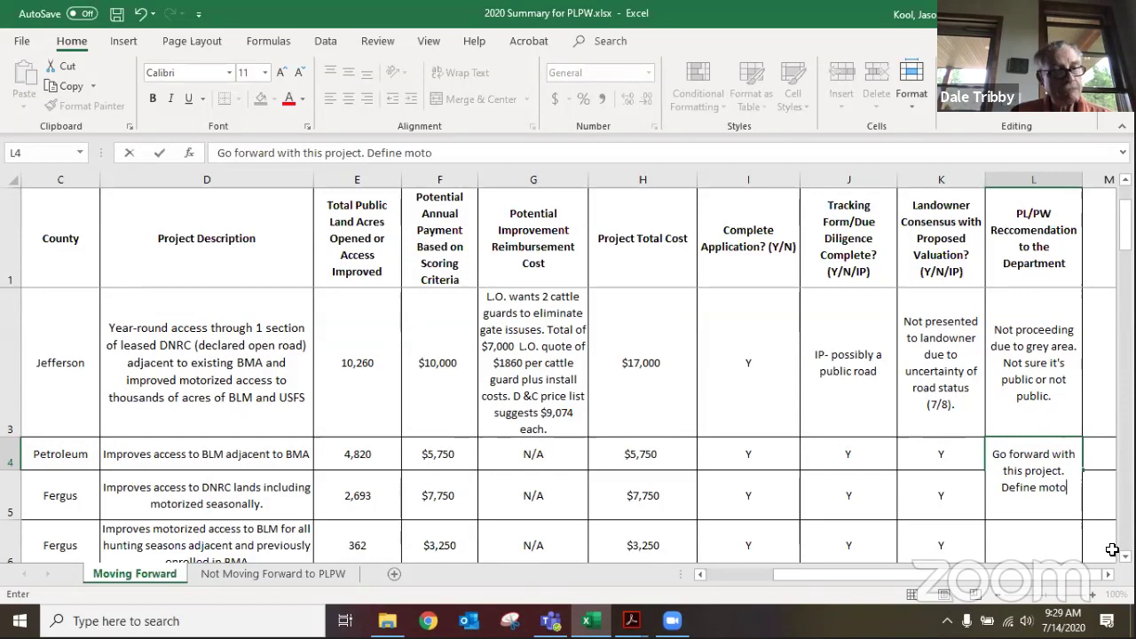
{"action": "type", "text": "rized access."}
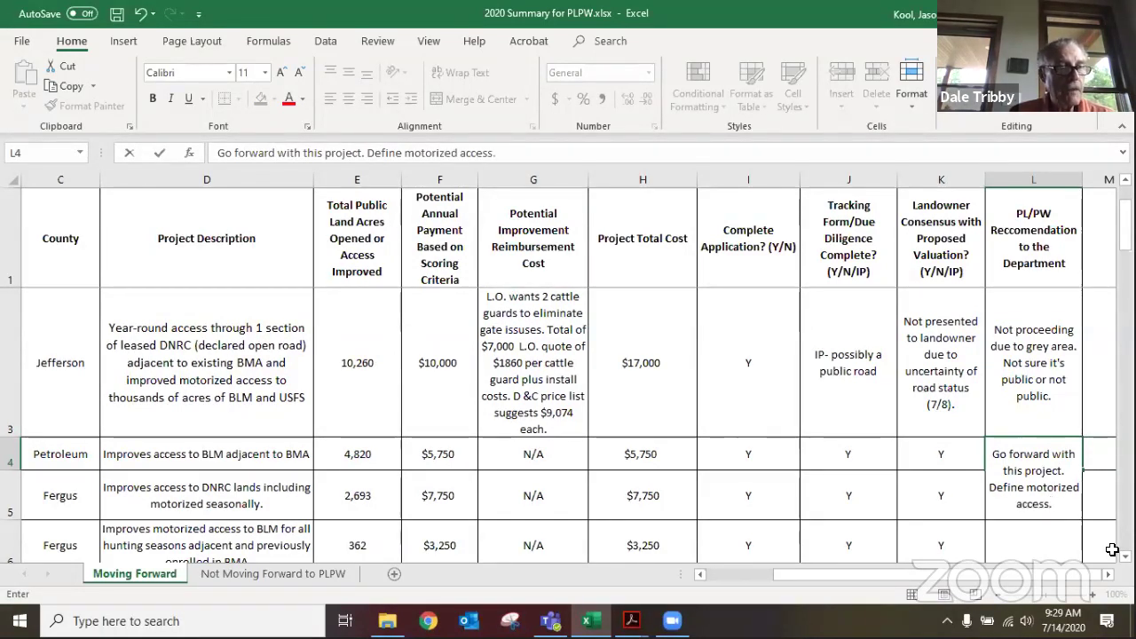
{"action": "key", "text": "Return"}
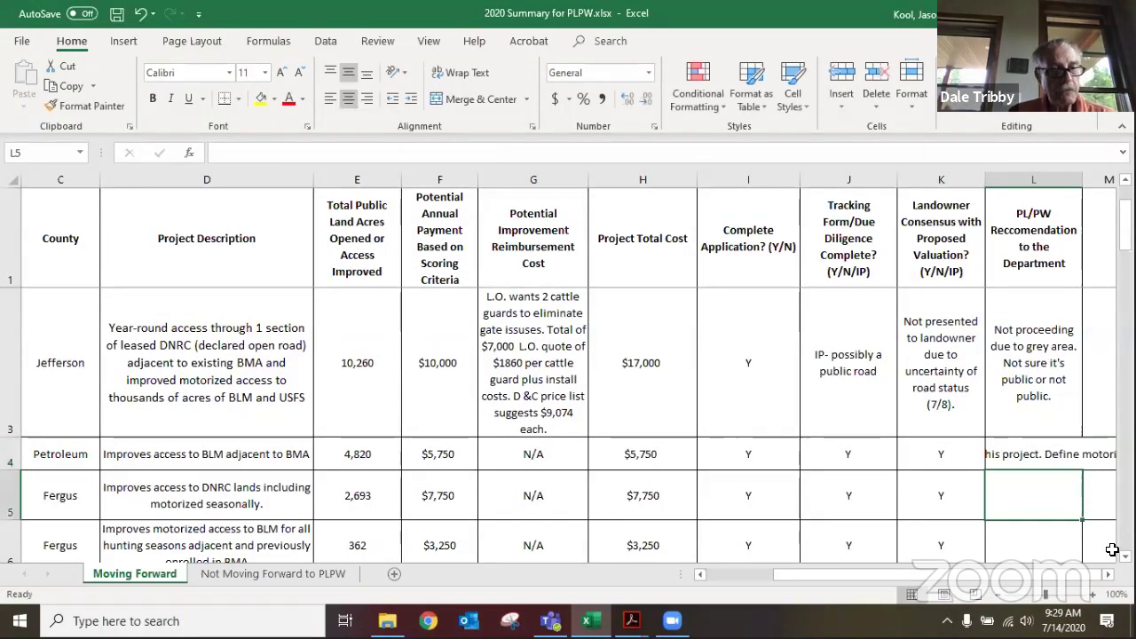
Wrap the text of the Petroleum County project's recommendation within its cell
{"action": "left_click", "coordinate": [1024, 453]}
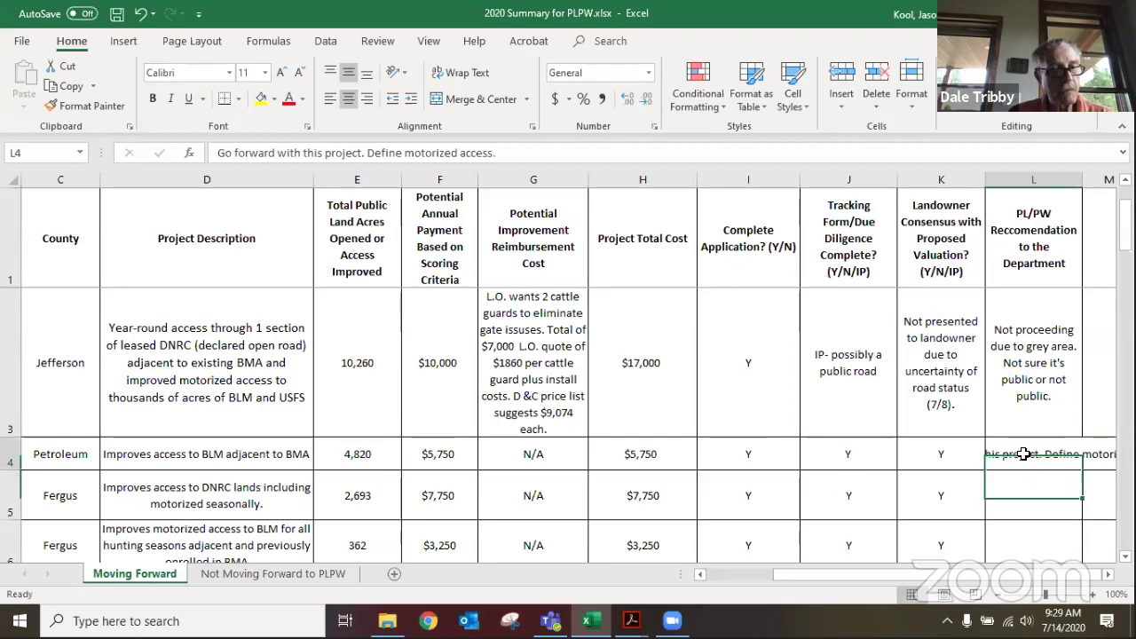
{"action": "left_click", "coordinate": [465, 74]}
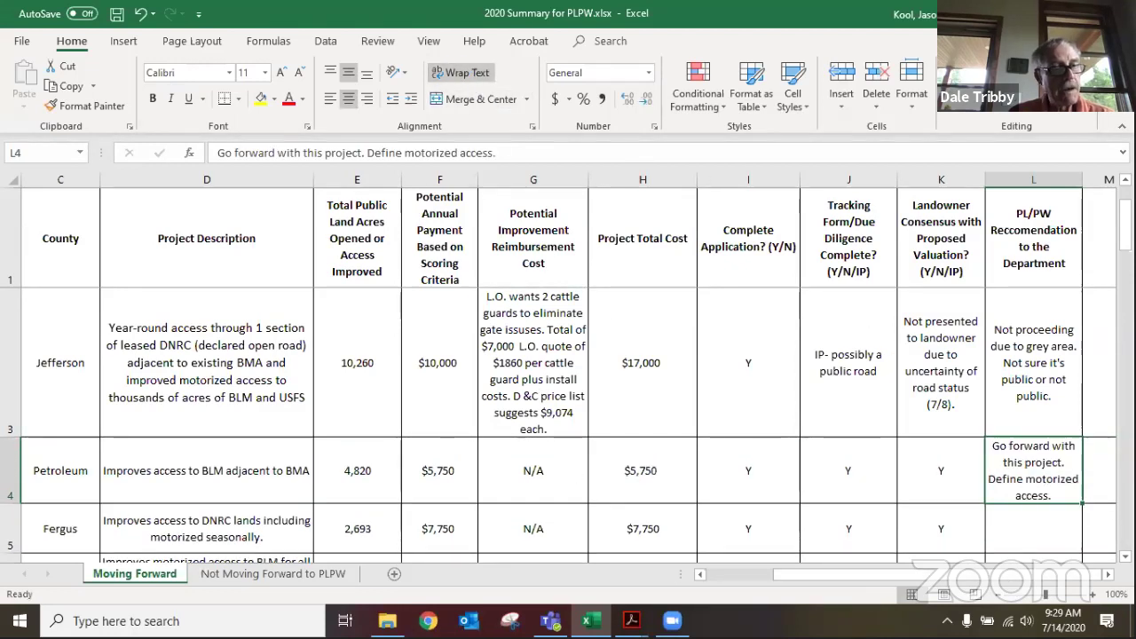
{"action": "scroll", "coordinate": [923, 561], "scroll_direction": "down", "scroll_amount": 1}
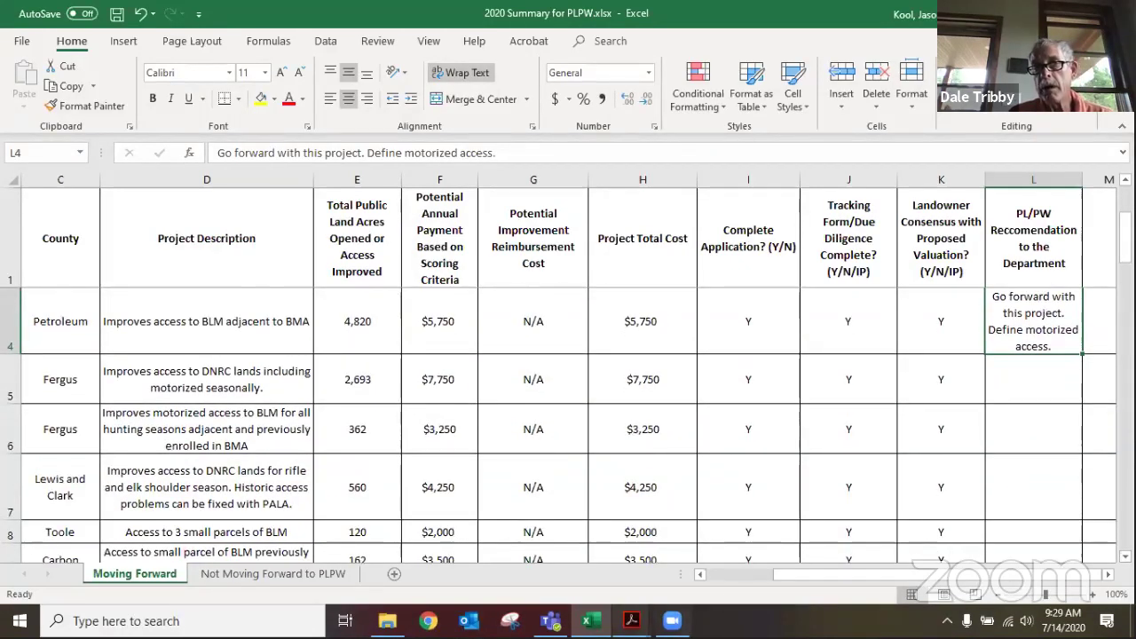
Switch to the public PLPW review PDF in Acrobat and go past the Petroleum County map to the American Prairie Reserve assessment form
{"action": "left_click", "coordinate": [688, 579]}
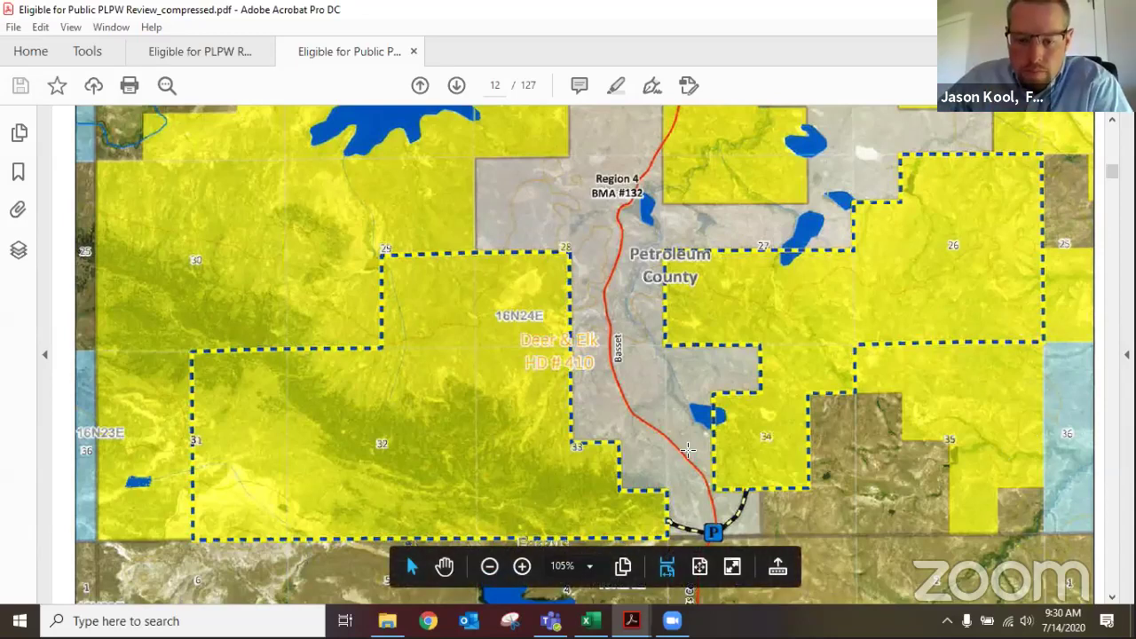
{"action": "left_click", "coordinate": [586, 620]}
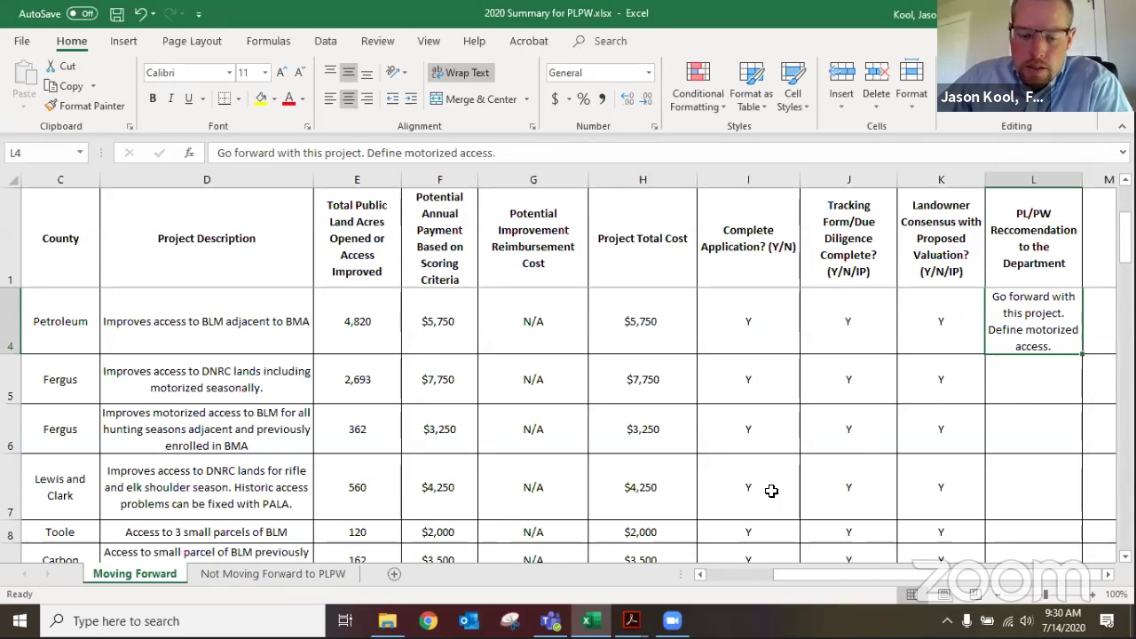
{"action": "mouse_move", "coordinate": [631, 620]}
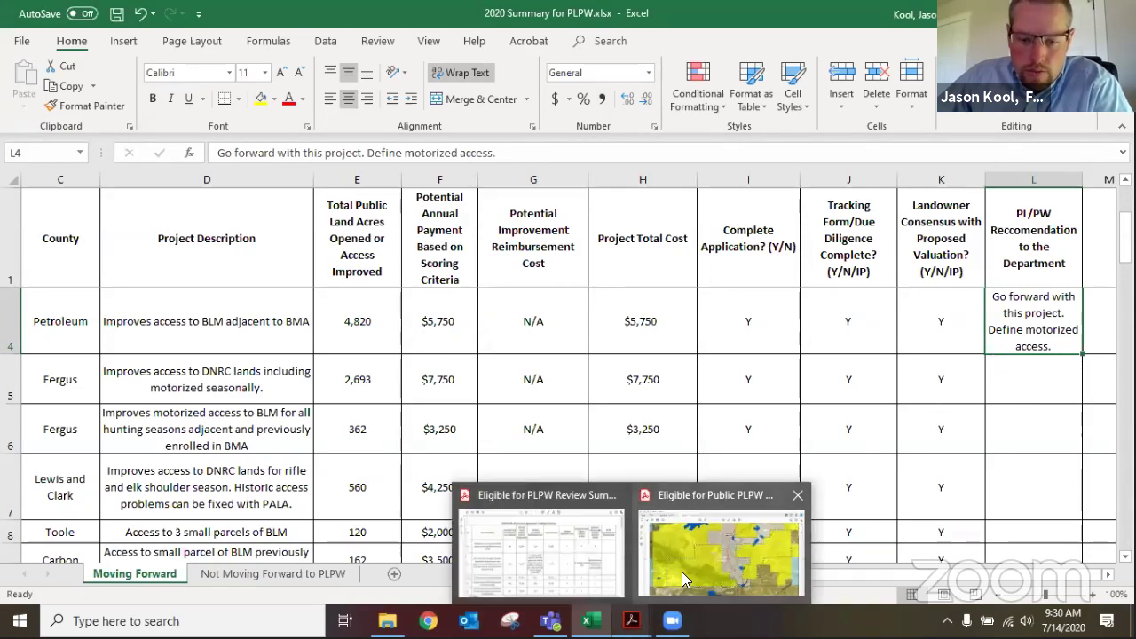
{"action": "left_click", "coordinate": [682, 571]}
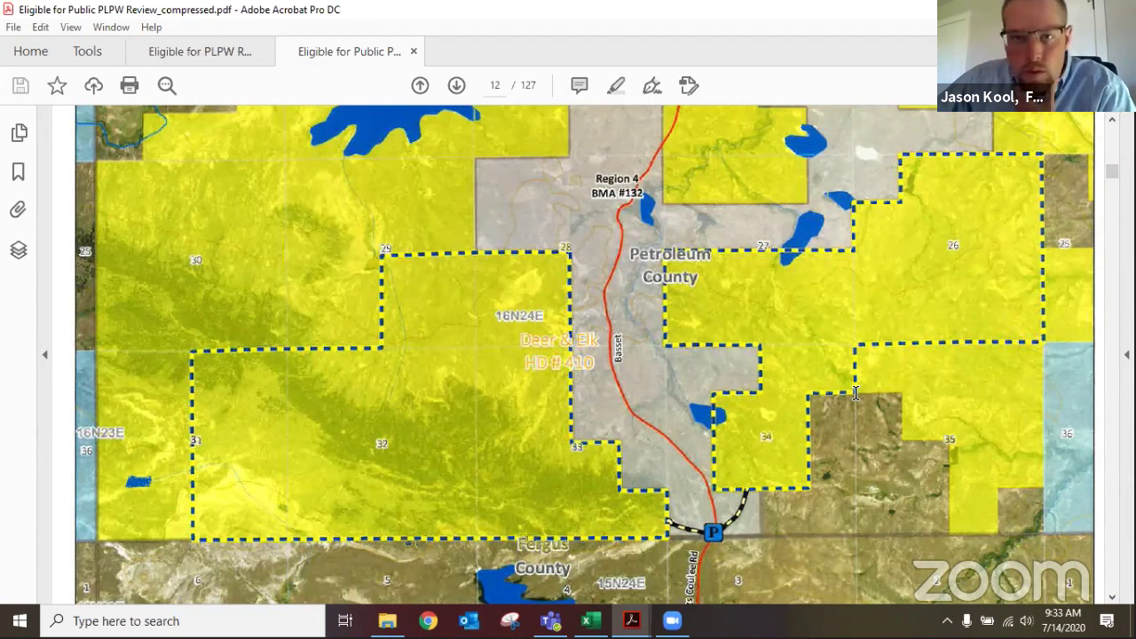
{"action": "scroll", "coordinate": [856, 393], "scroll_direction": "down", "scroll_amount": 5}
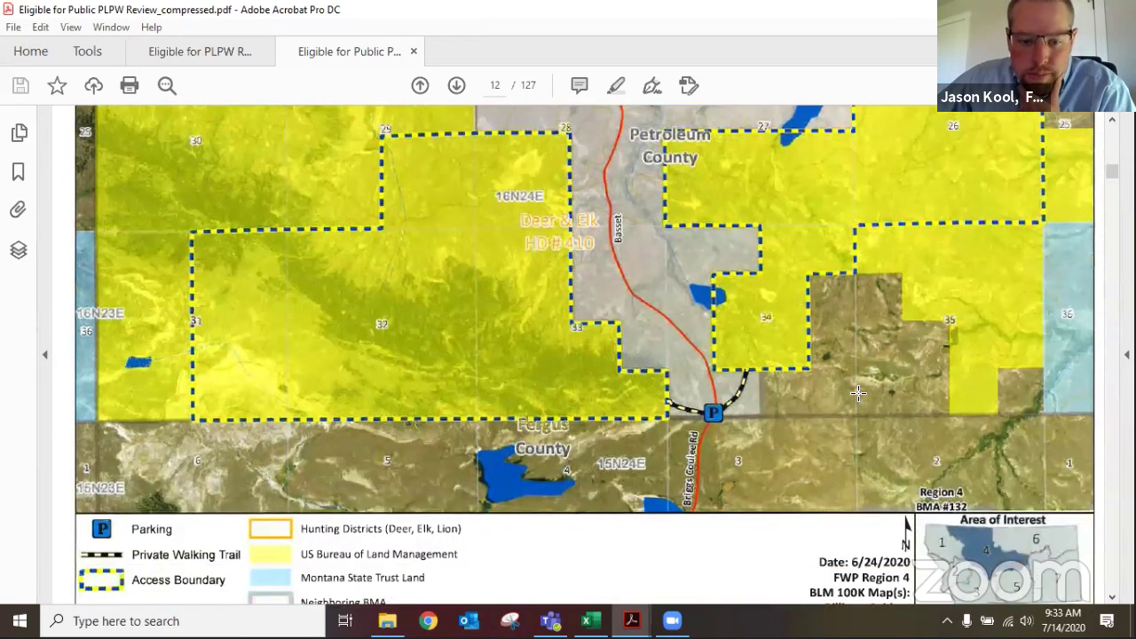
{"action": "scroll", "coordinate": [857, 393], "scroll_direction": "down", "scroll_amount": 6}
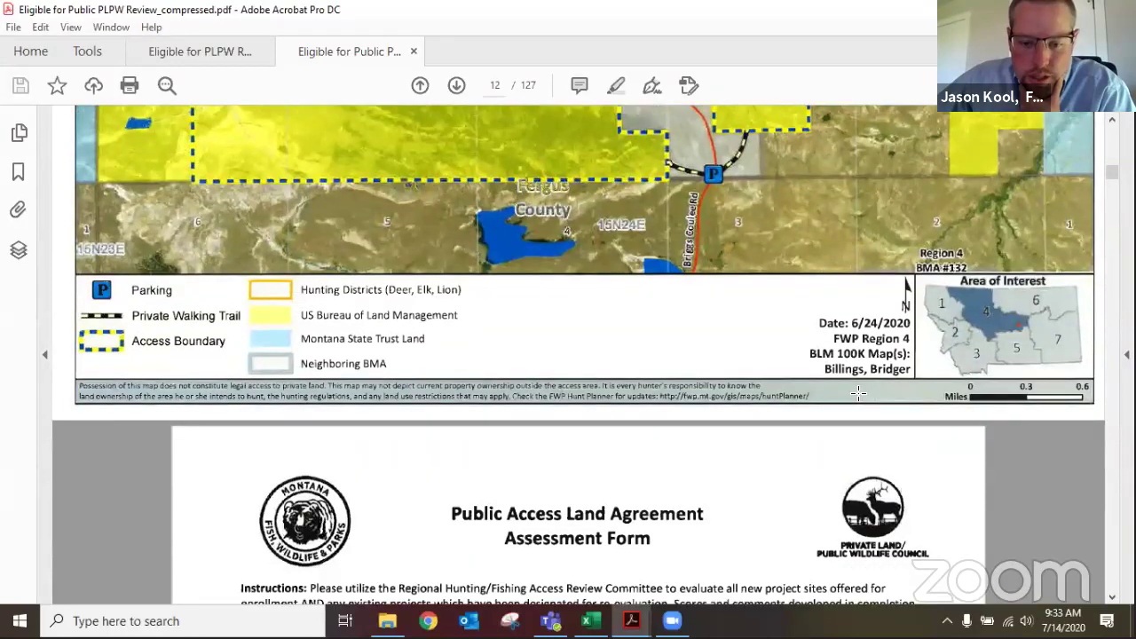
{"action": "scroll", "coordinate": [860, 393], "scroll_direction": "down", "scroll_amount": 6}
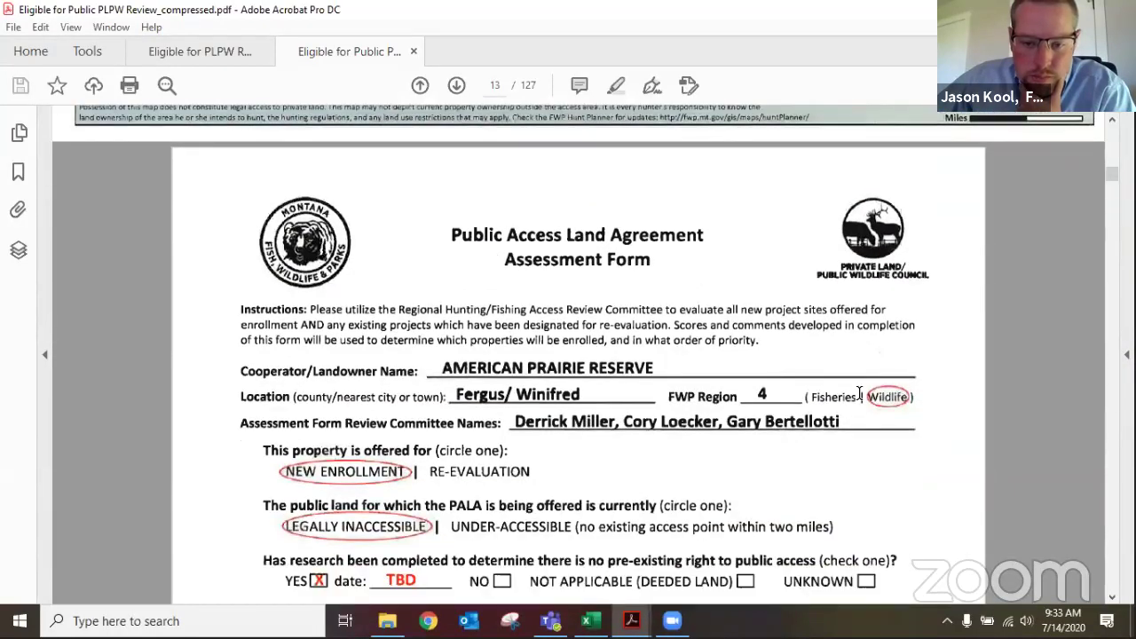
Review the American Prairie Reserve assessment form, from the enrollment and legal access details through the seven scored questions to the total points
{"action": "scroll", "coordinate": [860, 393], "scroll_direction": "down", "scroll_amount": 1}
{"action": "scroll", "coordinate": [860, 393], "scroll_direction": "down", "scroll_amount": 1}
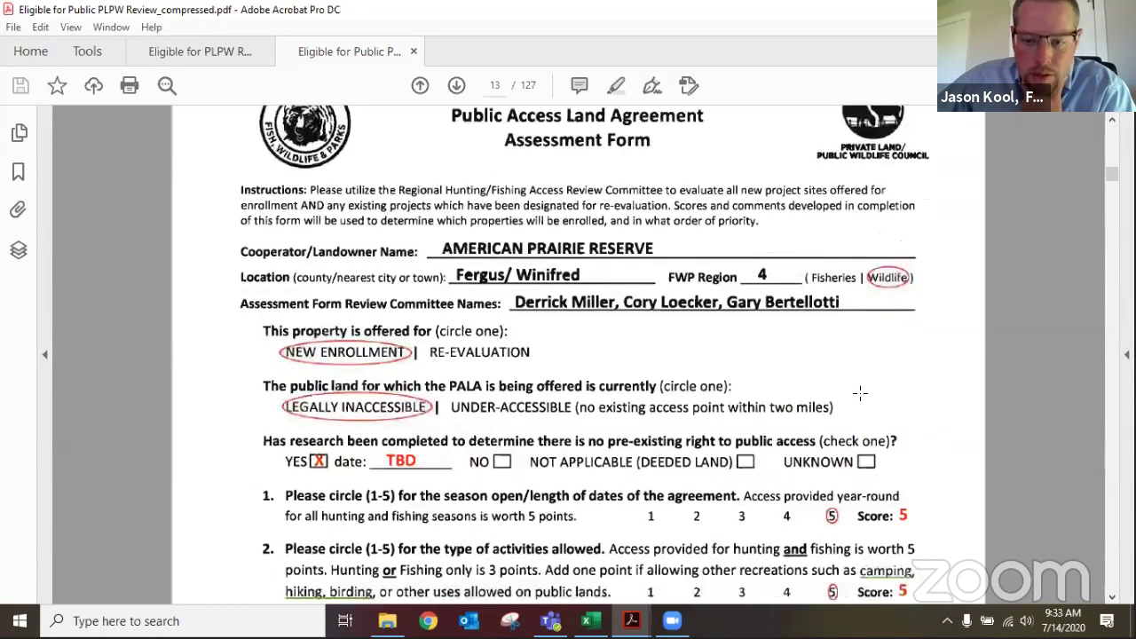
{"action": "scroll", "coordinate": [859, 393], "scroll_direction": "down", "scroll_amount": 1}
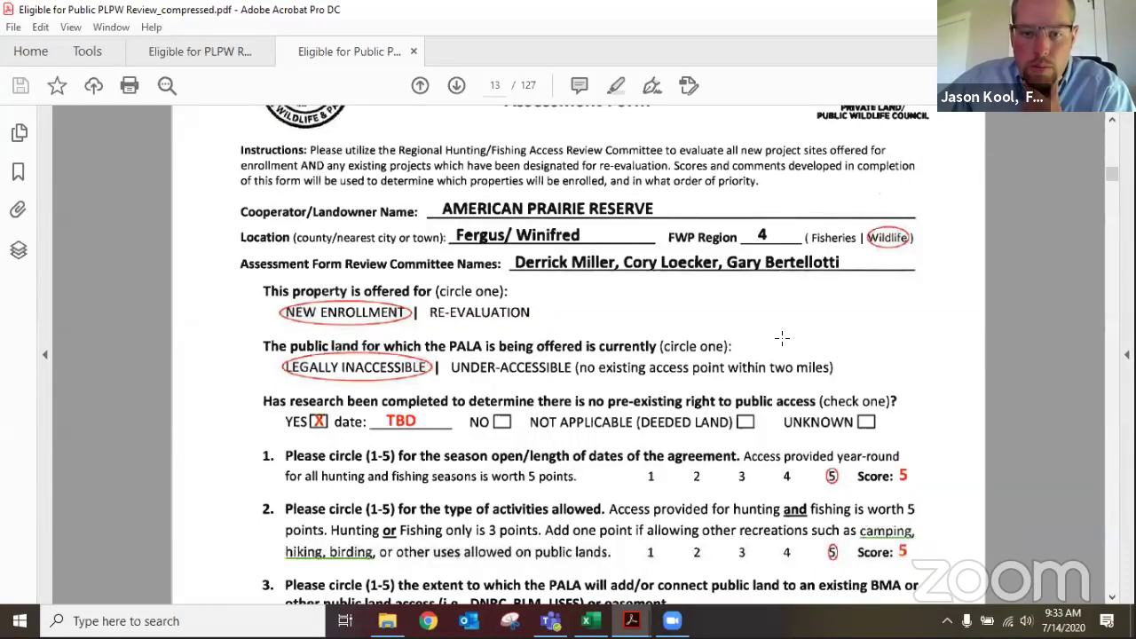
{"action": "scroll", "coordinate": [779, 349], "scroll_direction": "down", "scroll_amount": 1}
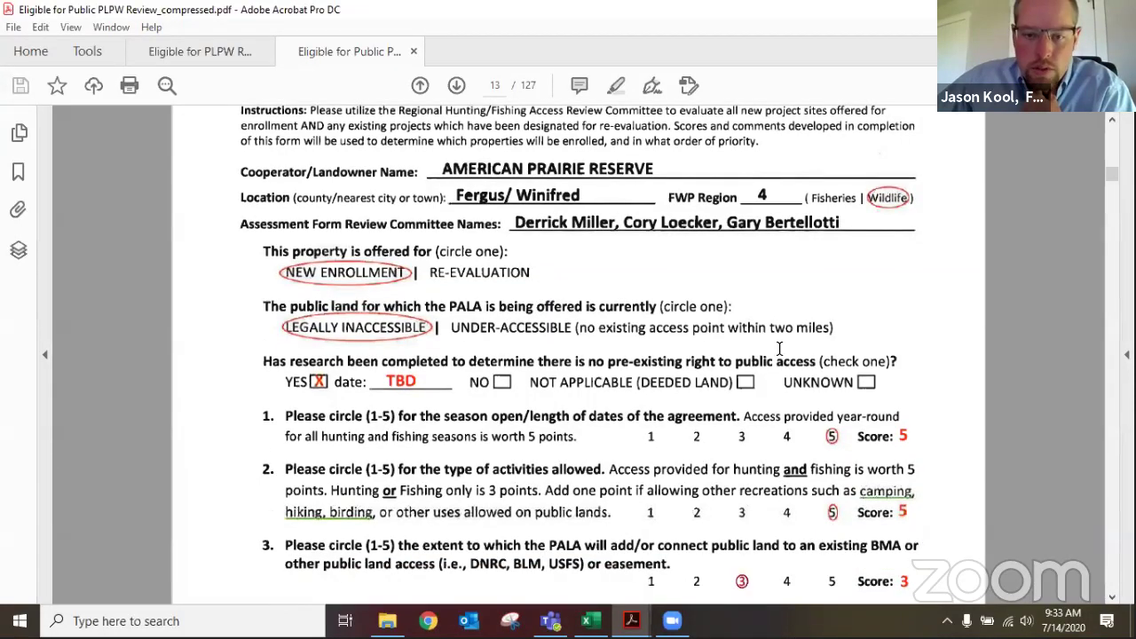
{"action": "scroll", "coordinate": [779, 348], "scroll_direction": "down", "scroll_amount": 2}
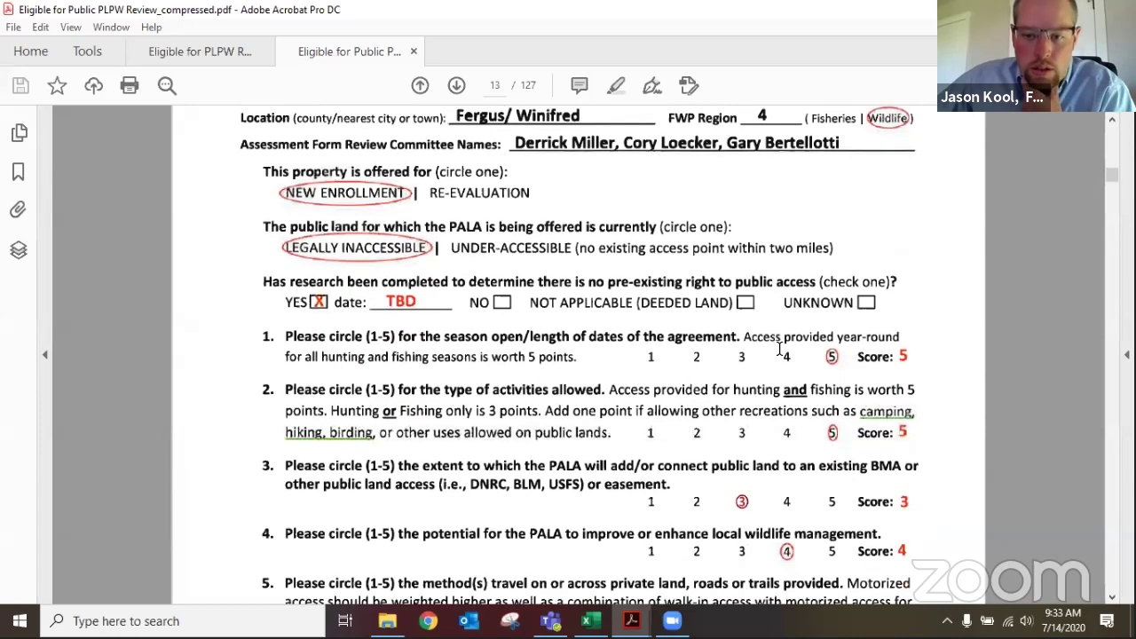
{"action": "scroll", "coordinate": [779, 348], "scroll_direction": "down", "scroll_amount": 3}
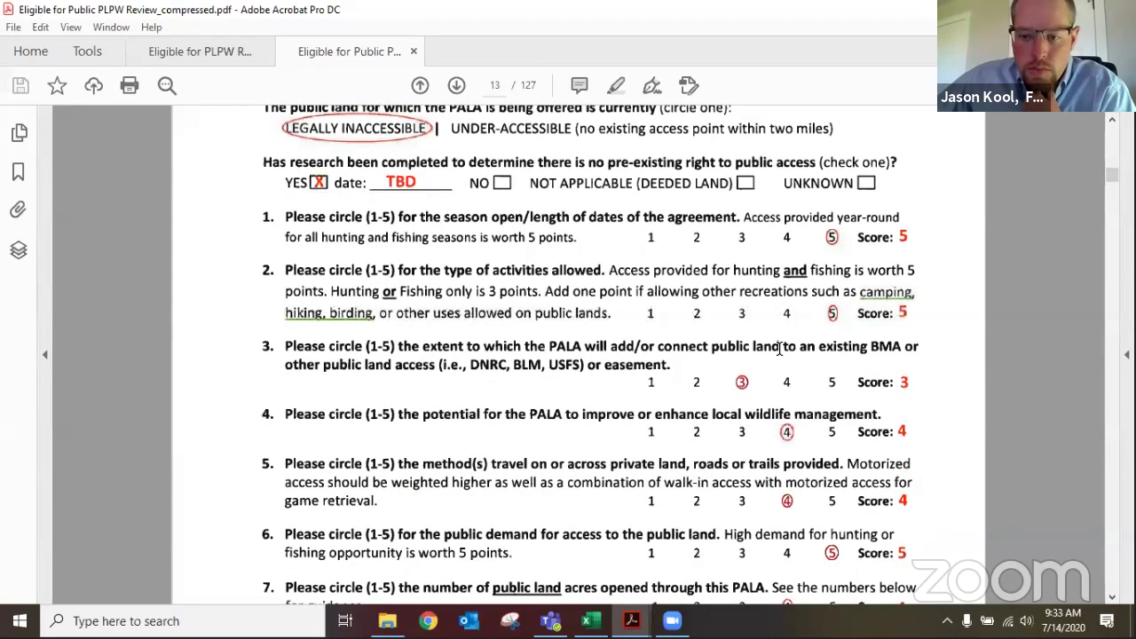
{"action": "scroll", "coordinate": [779, 349], "scroll_direction": "down", "scroll_amount": 3}
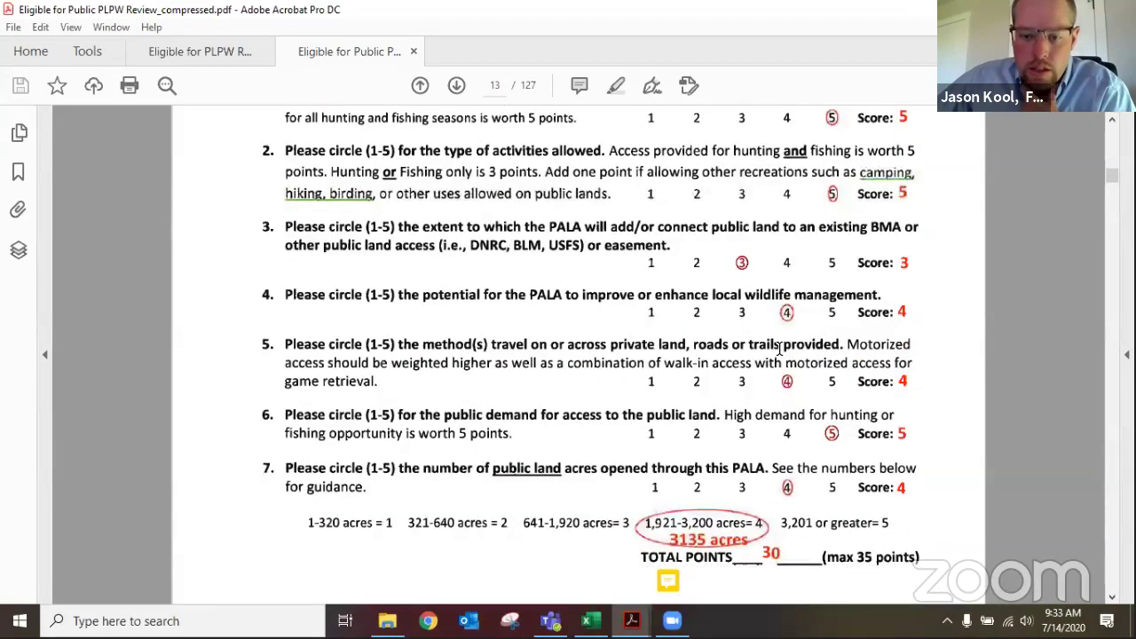
{"action": "scroll", "coordinate": [779, 348], "scroll_direction": "down", "scroll_amount": 1}
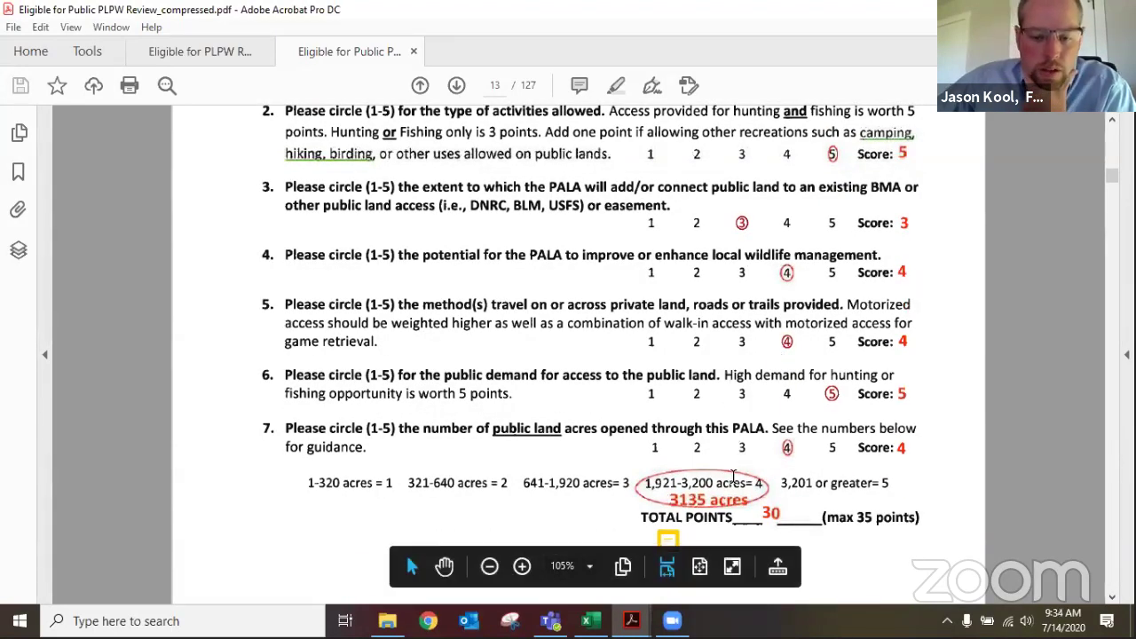
{"action": "scroll", "coordinate": [881, 448], "scroll_direction": "down", "scroll_amount": 1}
{"action": "scroll", "coordinate": [881, 446], "scroll_direction": "down", "scroll_amount": 1}
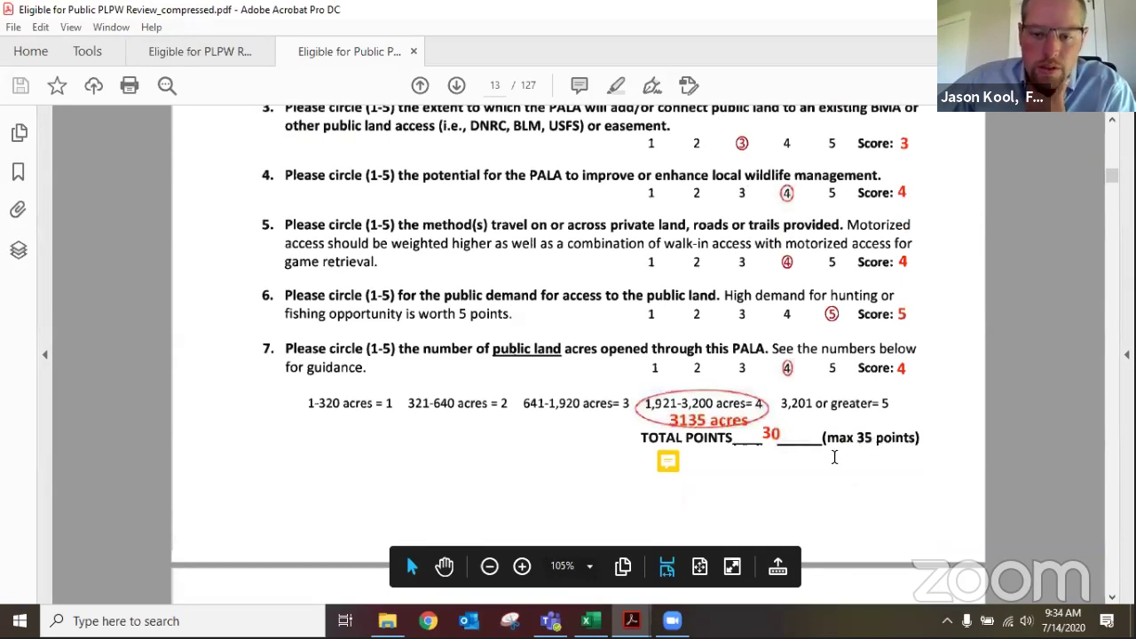
{"action": "mouse_move", "coordinate": [676, 464]}
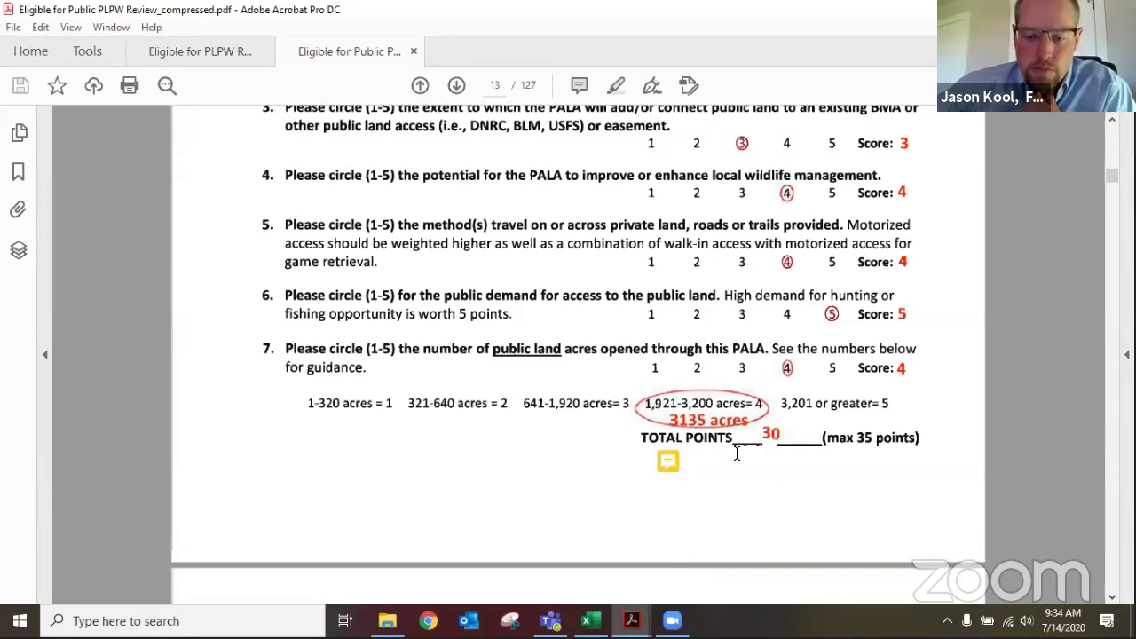
Review the American Prairie Reserve qualitative assessment, including habitat, conflict and satisfaction comments, score summary, special circumstances and needed improvements
{"action": "scroll", "coordinate": [738, 452], "scroll_direction": "down", "scroll_amount": 2}
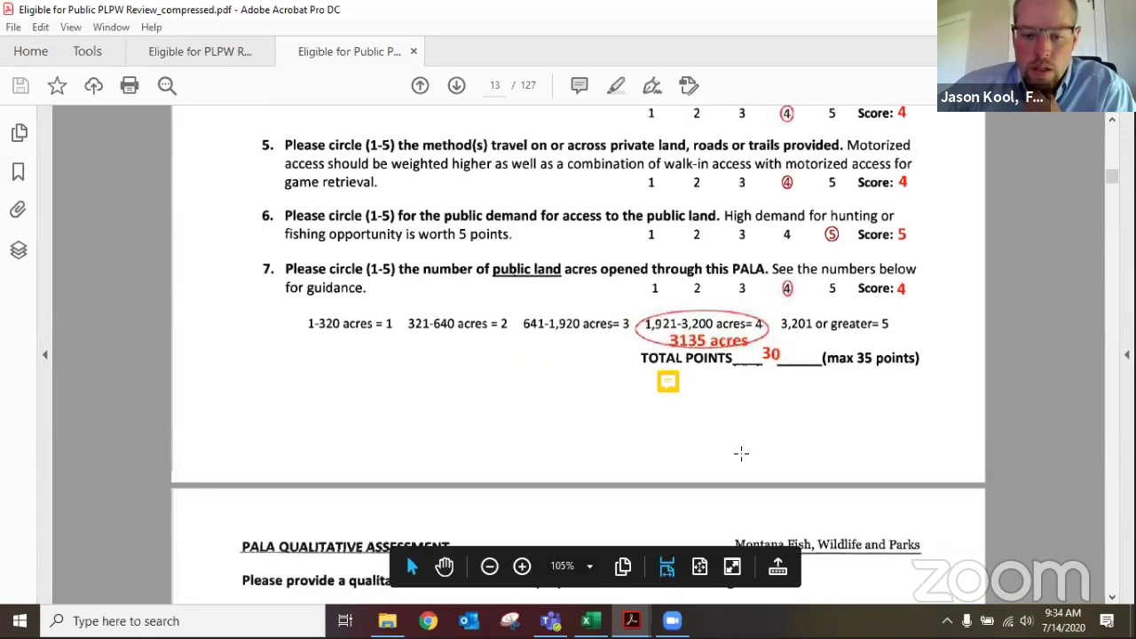
{"action": "scroll", "coordinate": [741, 453], "scroll_direction": "down", "scroll_amount": 4}
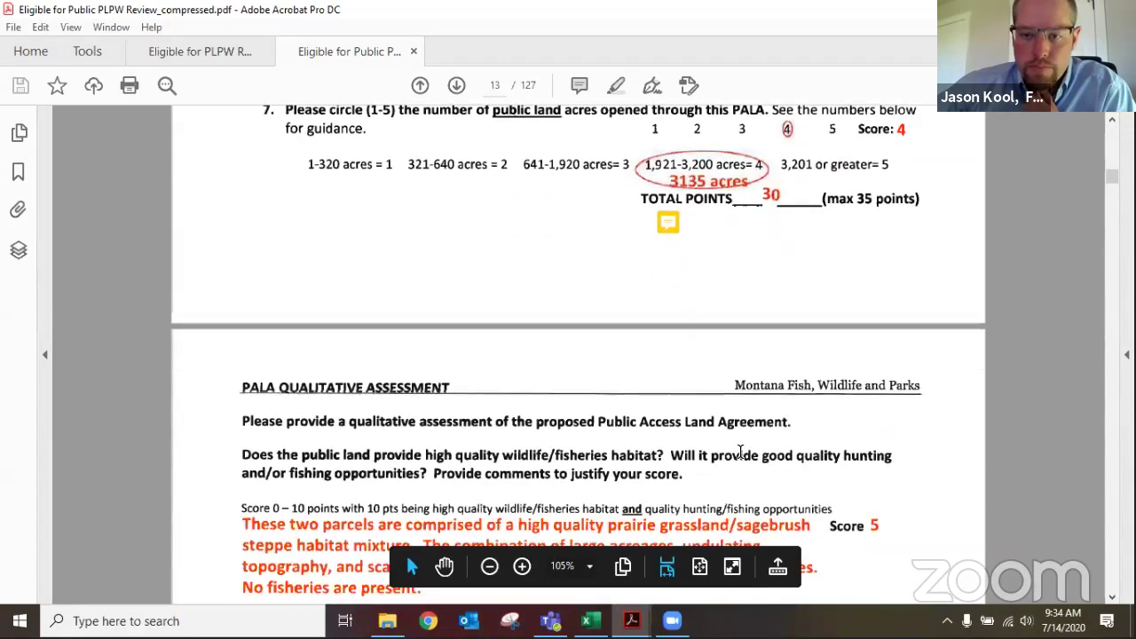
{"action": "scroll", "coordinate": [739, 453], "scroll_direction": "down", "scroll_amount": 2}
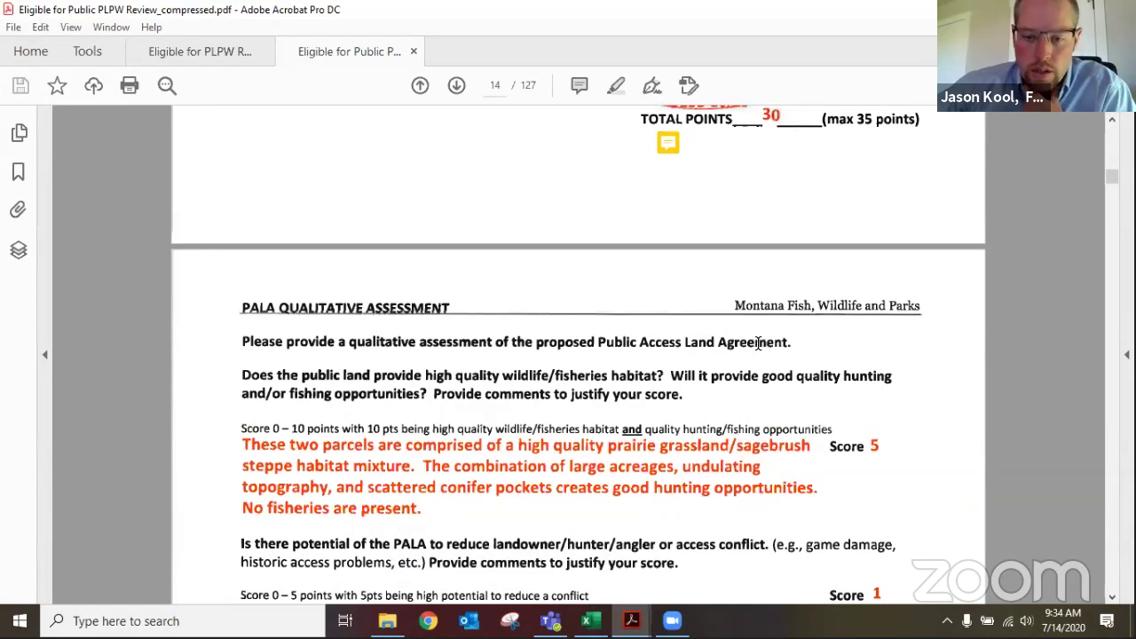
{"action": "scroll", "coordinate": [724, 353], "scroll_direction": "down", "scroll_amount": 3}
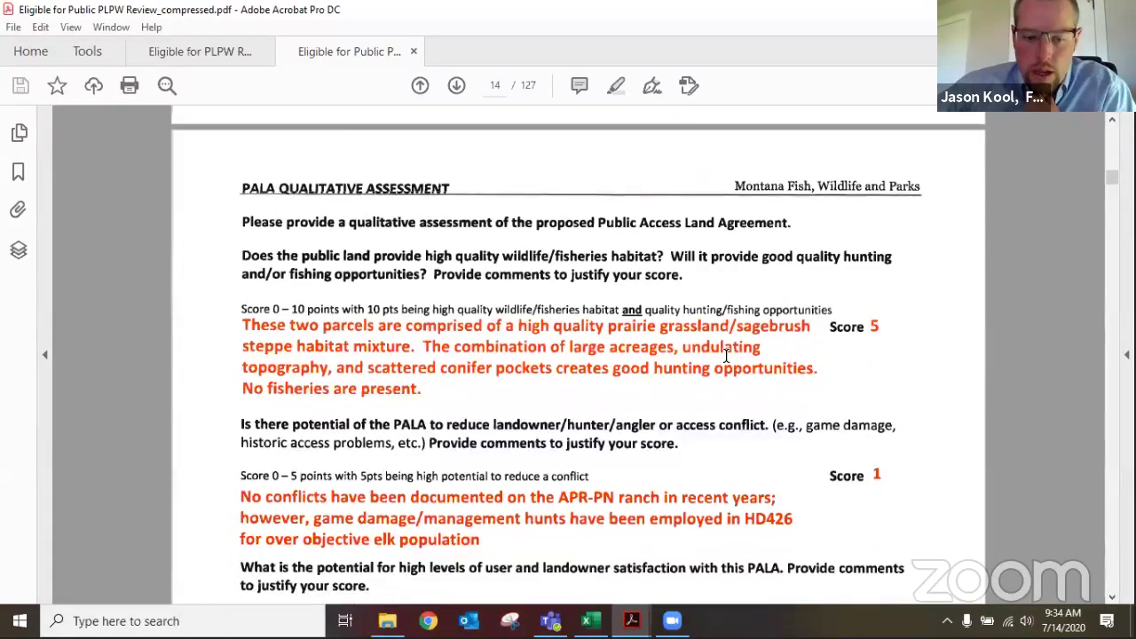
{"action": "scroll", "coordinate": [725, 355], "scroll_direction": "down", "scroll_amount": 3}
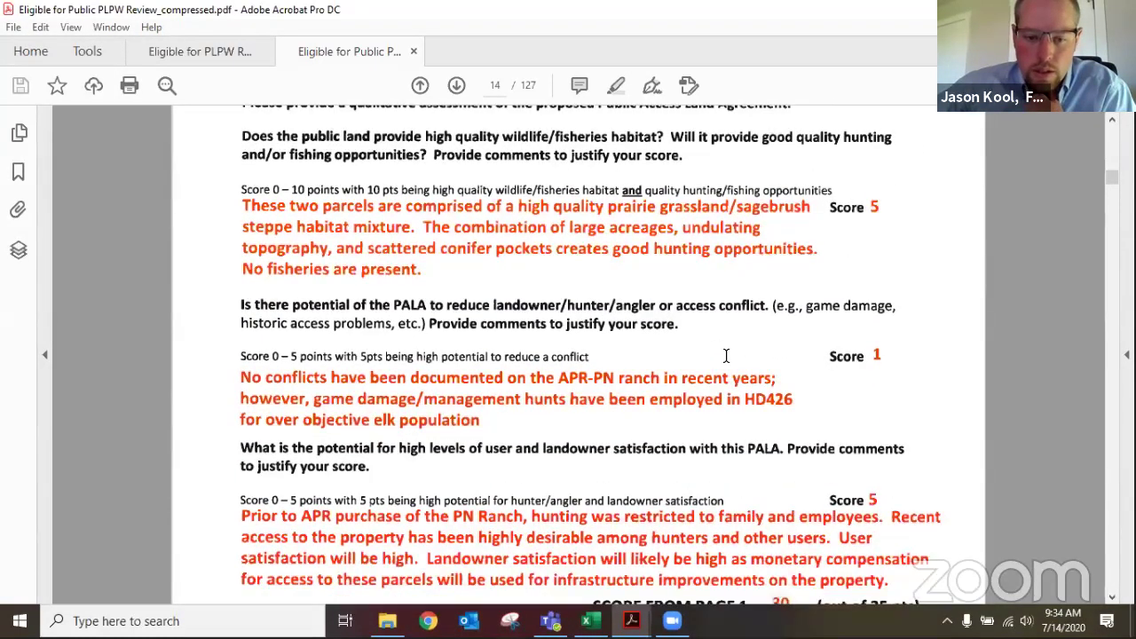
{"action": "scroll", "coordinate": [725, 355], "scroll_direction": "down", "scroll_amount": 1}
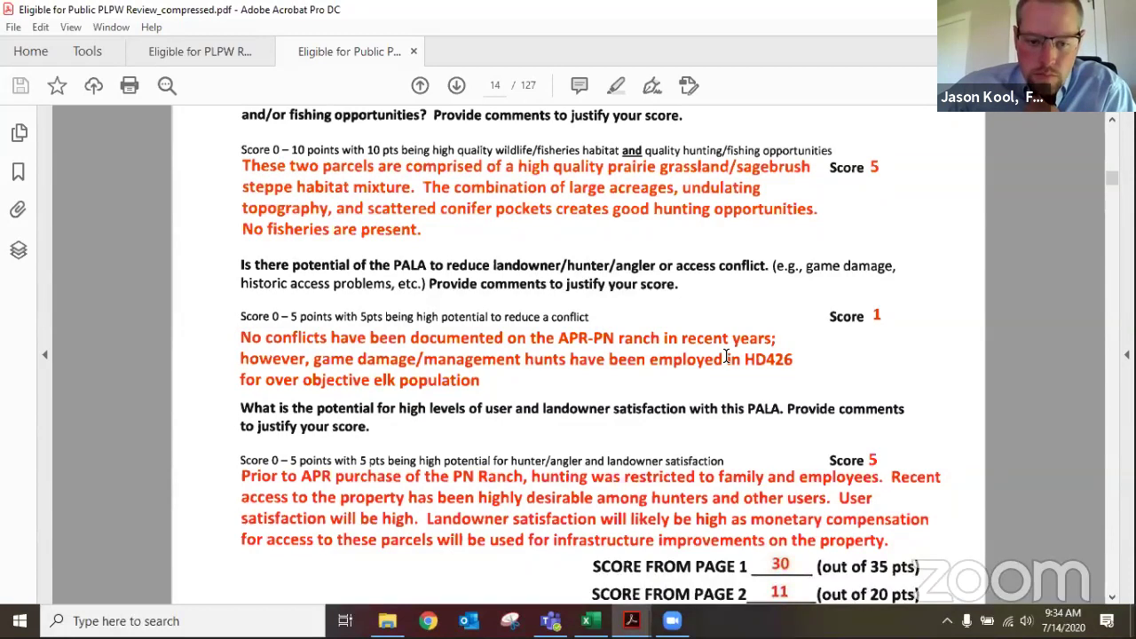
{"action": "scroll", "coordinate": [725, 355], "scroll_direction": "down", "scroll_amount": 1}
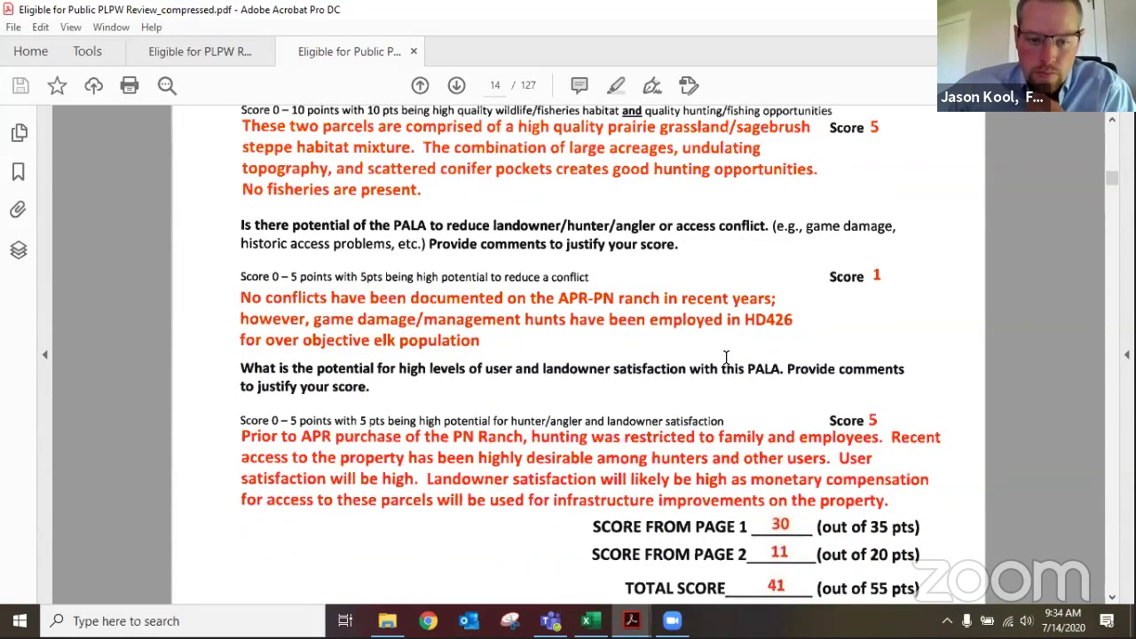
{"action": "scroll", "coordinate": [725, 357], "scroll_direction": "down", "scroll_amount": 1}
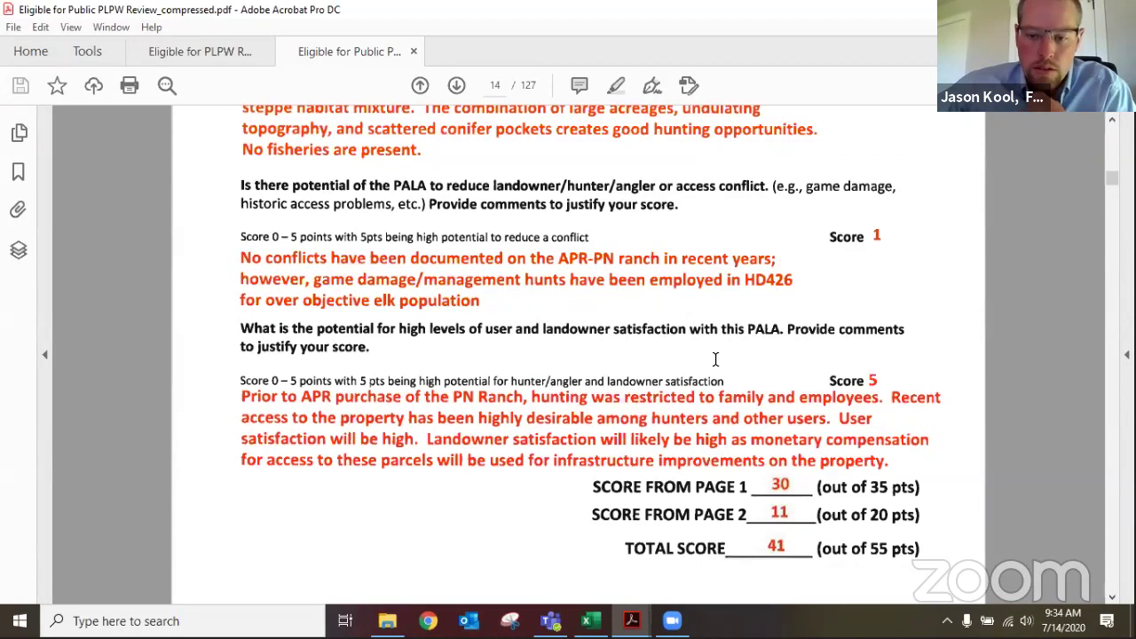
{"action": "scroll", "coordinate": [716, 359], "scroll_direction": "down", "scroll_amount": 4}
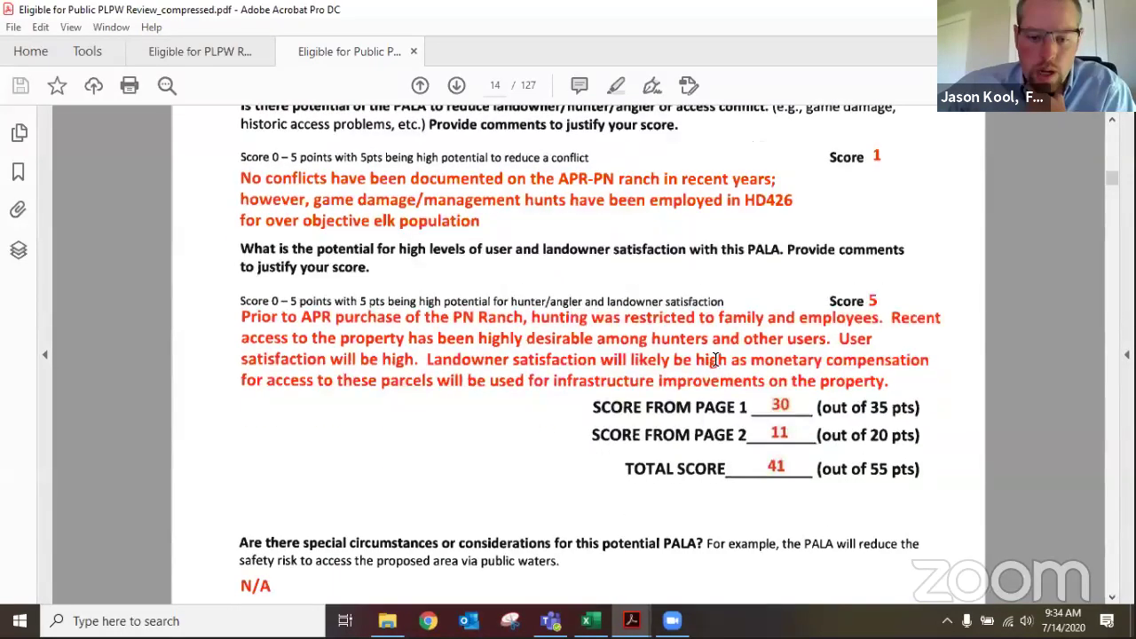
{"action": "scroll", "coordinate": [715, 358], "scroll_direction": "down", "scroll_amount": 4}
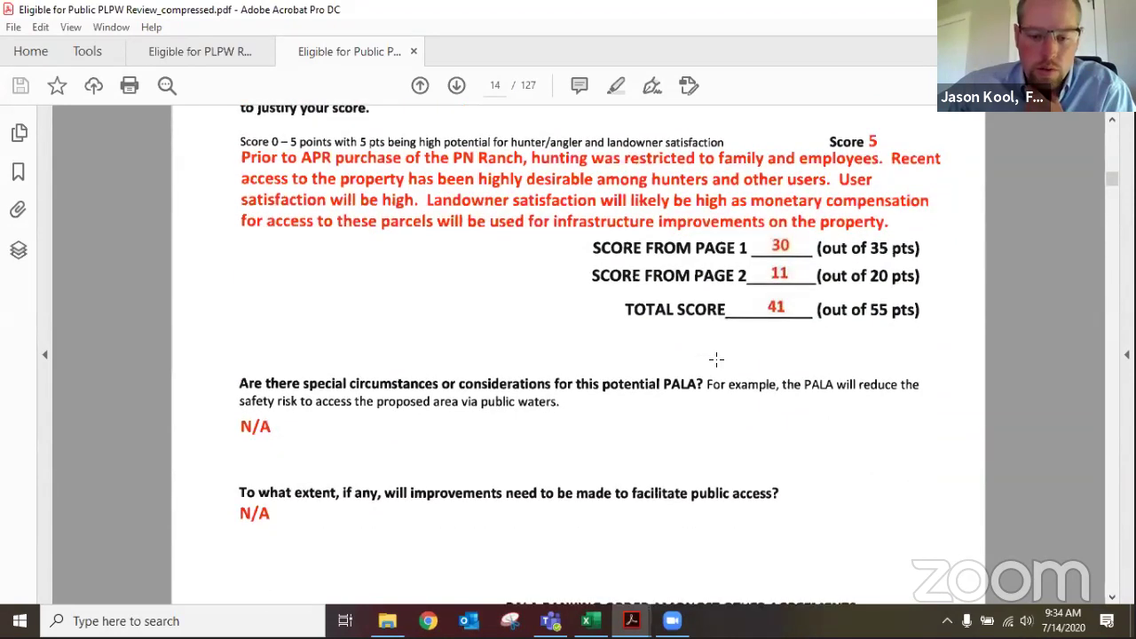
{"action": "scroll", "coordinate": [715, 358], "scroll_direction": "down", "scroll_amount": 2}
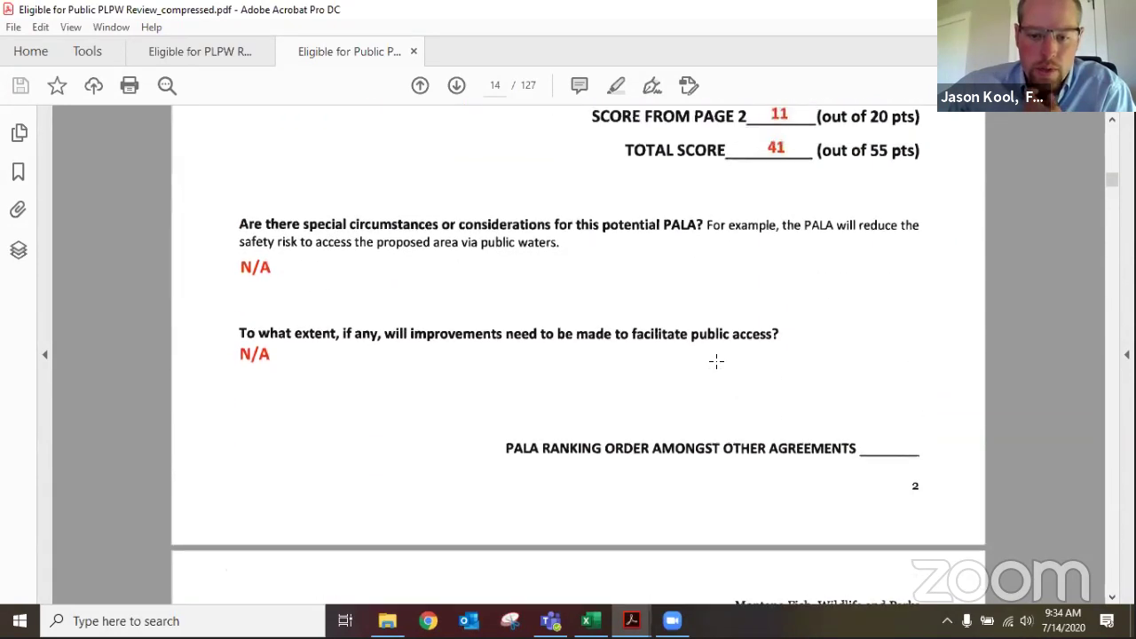
Review the base payment criteria on page 15 and highlight the "$750 for 6 months" motorized access note
{"action": "scroll", "coordinate": [714, 360], "scroll_direction": "down", "scroll_amount": 7}
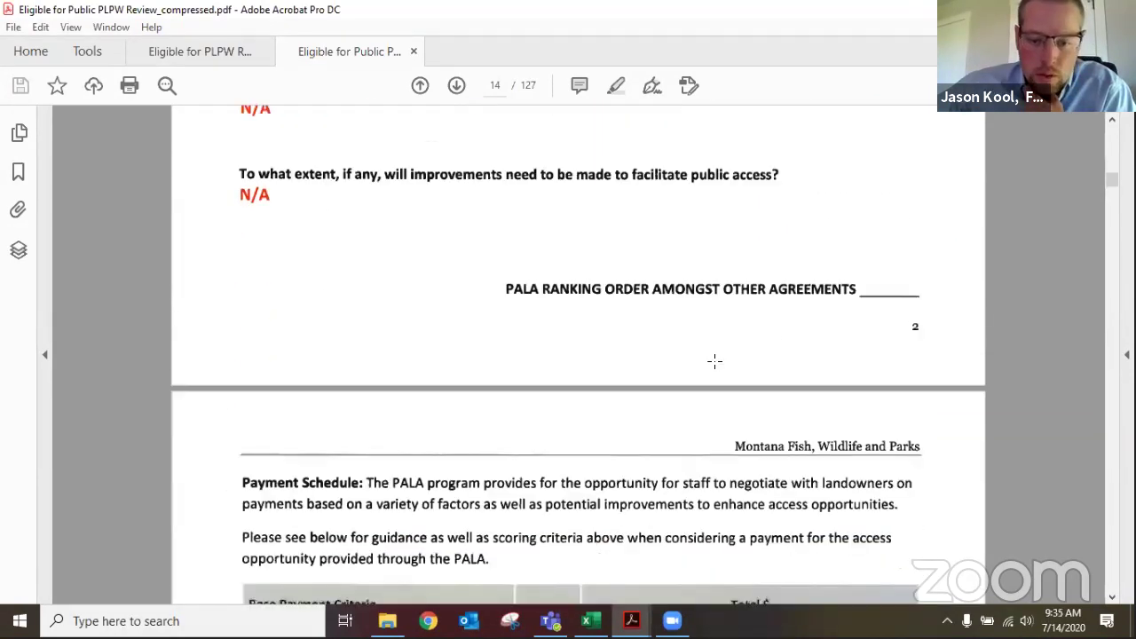
{"action": "scroll", "coordinate": [714, 361], "scroll_direction": "down", "scroll_amount": 5}
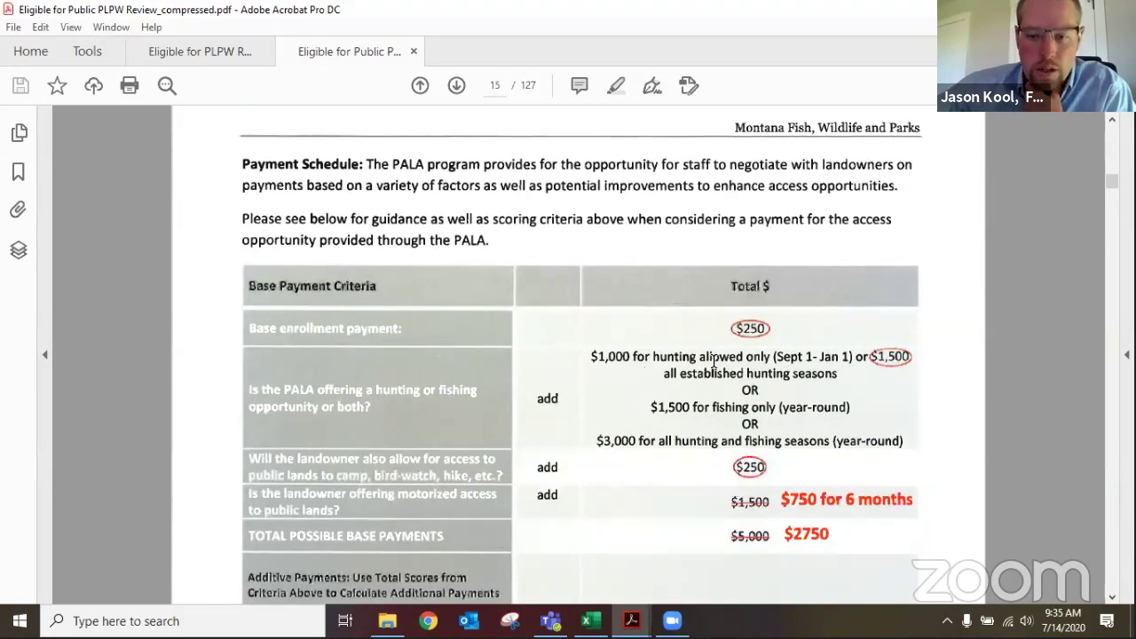
{"action": "scroll", "coordinate": [714, 361], "scroll_direction": "down", "scroll_amount": 1}
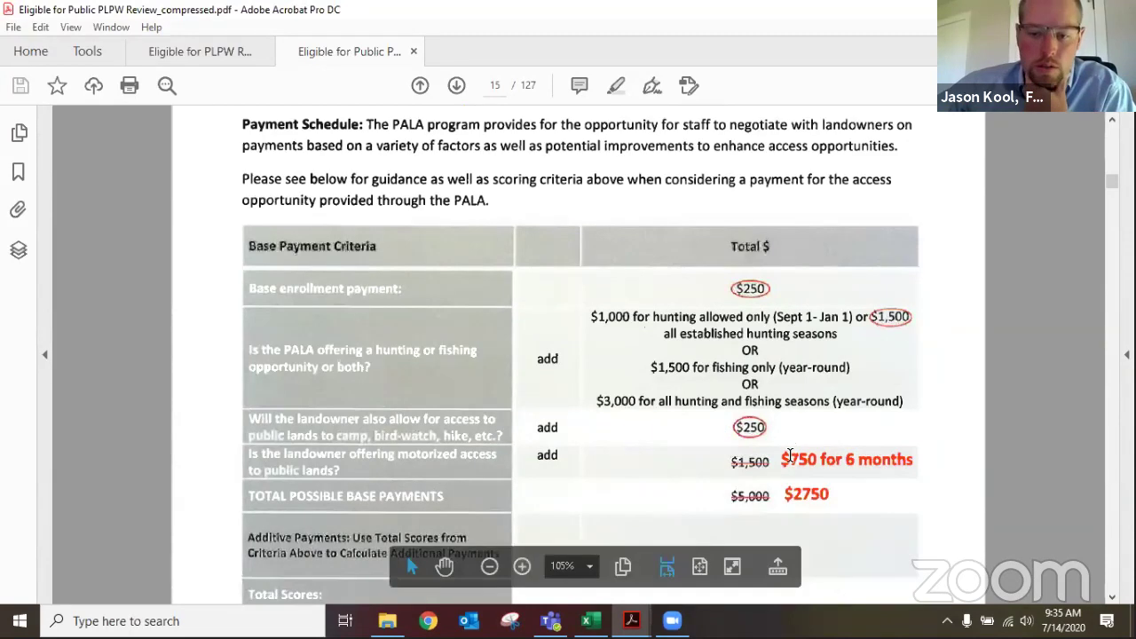
{"action": "scroll", "coordinate": [871, 455], "scroll_direction": "down", "scroll_amount": 1}
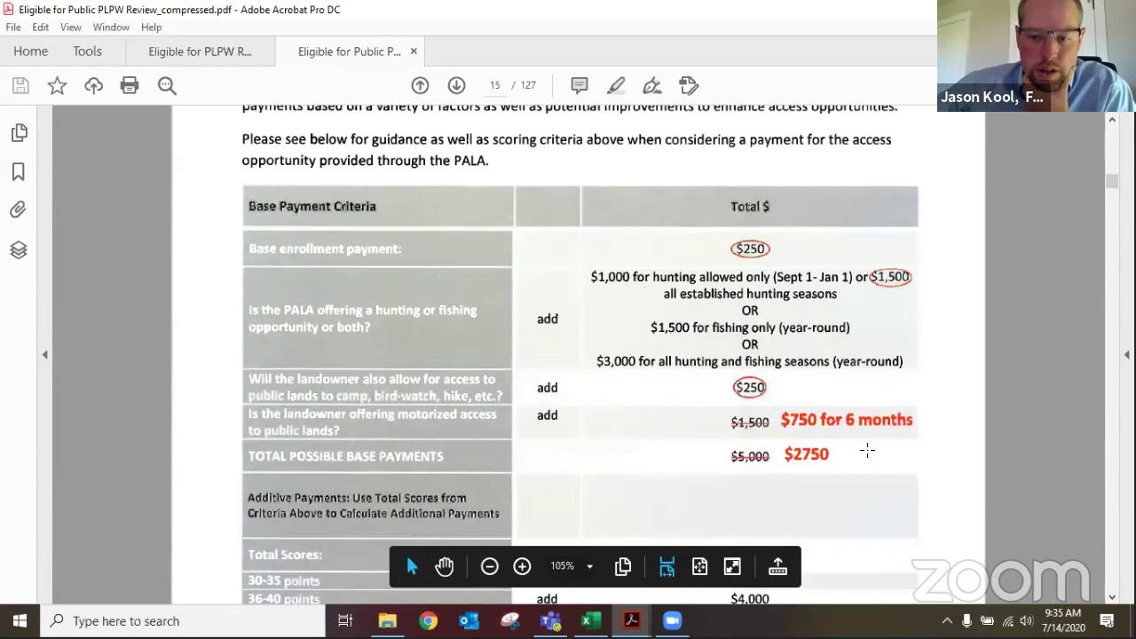
{"action": "left_click_drag", "start_coordinate": [914, 421], "coordinate": [782, 429]}
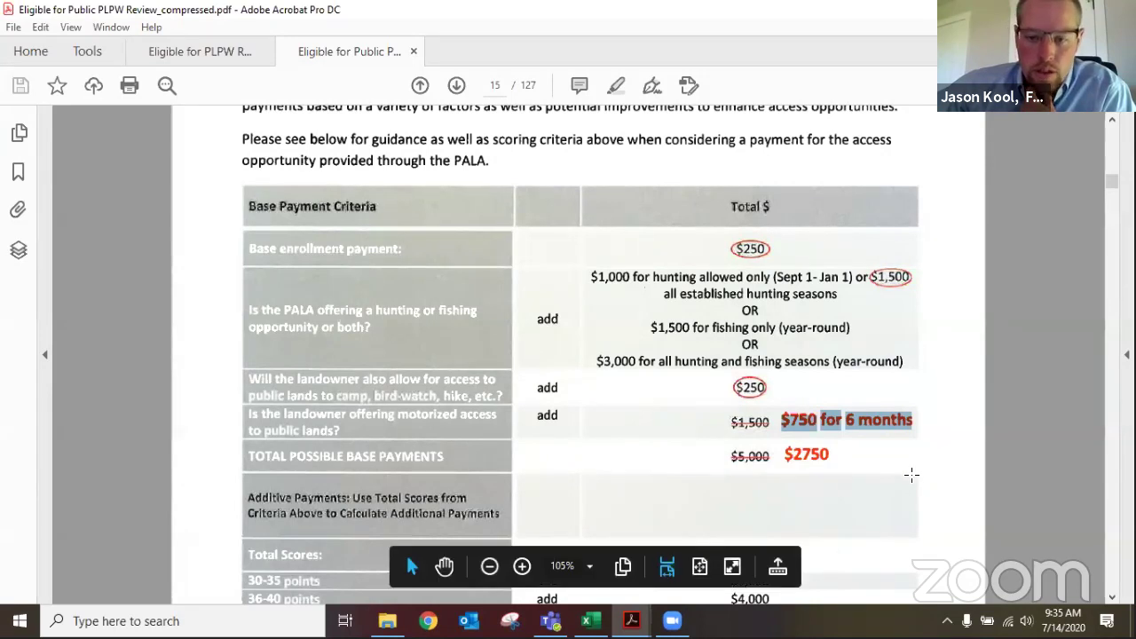
Examine the additive payments, total annual payment and approval section, continuing to the APR-PN Ranch Public Access Land Agreement map
{"action": "scroll", "coordinate": [876, 482], "scroll_direction": "down", "scroll_amount": 3}
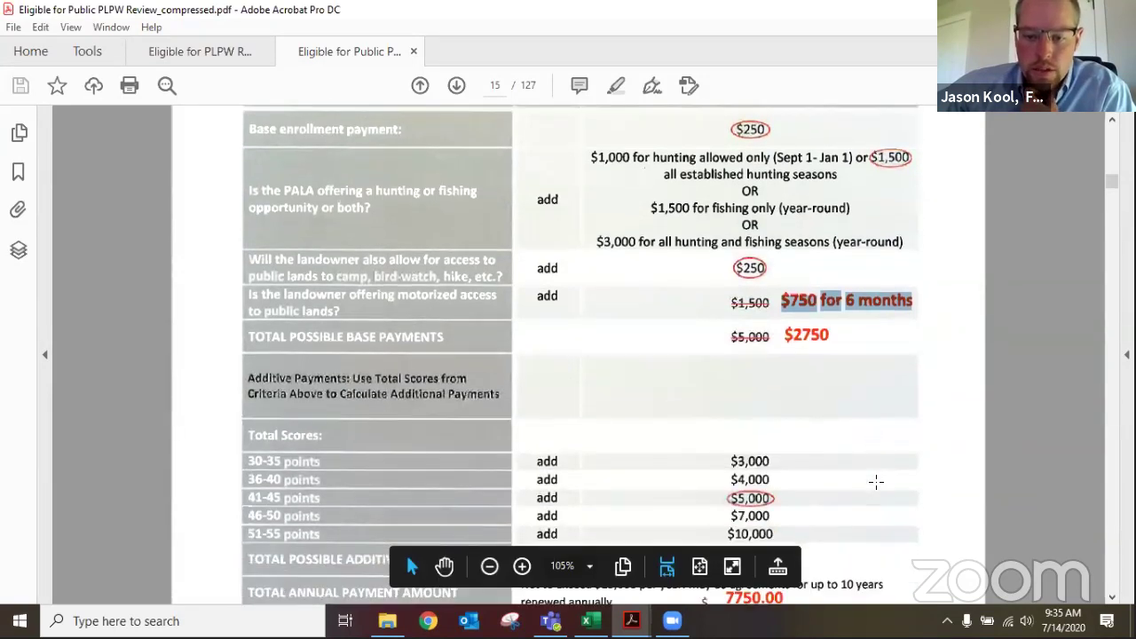
{"action": "scroll", "coordinate": [876, 481], "scroll_direction": "down", "scroll_amount": 3}
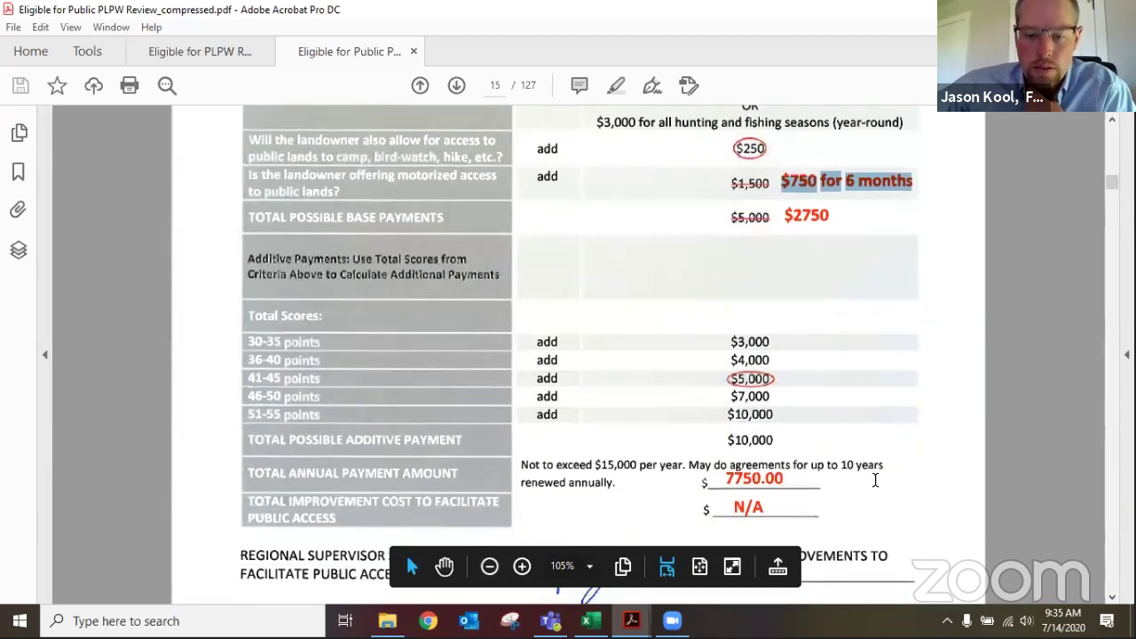
{"action": "scroll", "coordinate": [875, 482], "scroll_direction": "down", "scroll_amount": 1}
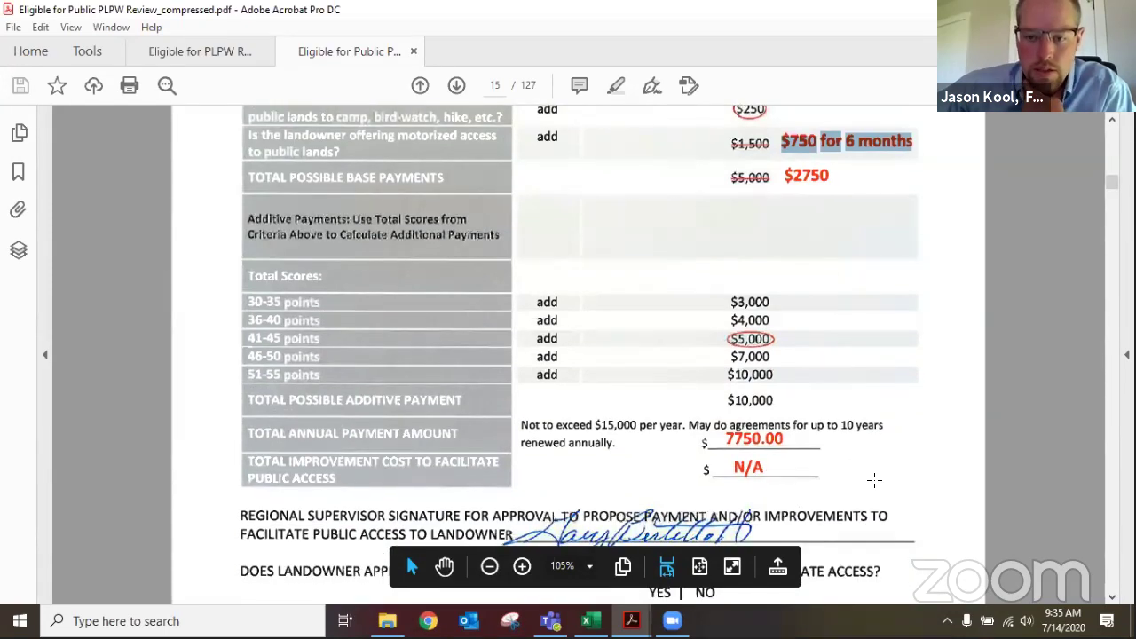
{"action": "scroll", "coordinate": [874, 480], "scroll_direction": "down", "scroll_amount": 9}
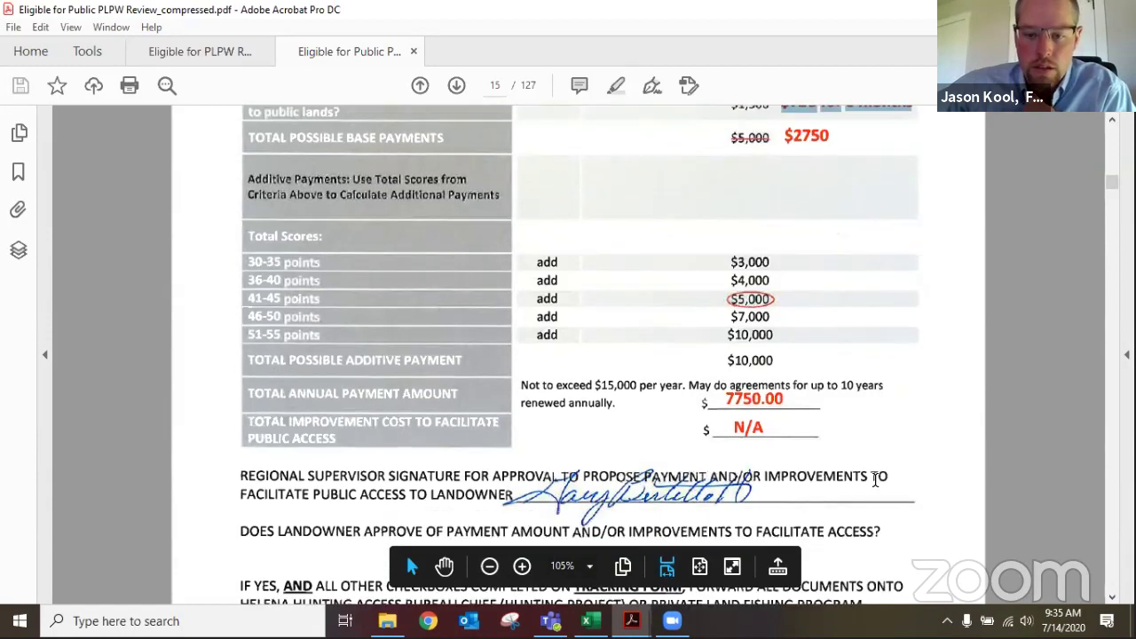
{"action": "scroll", "coordinate": [874, 480], "scroll_direction": "down", "scroll_amount": 8}
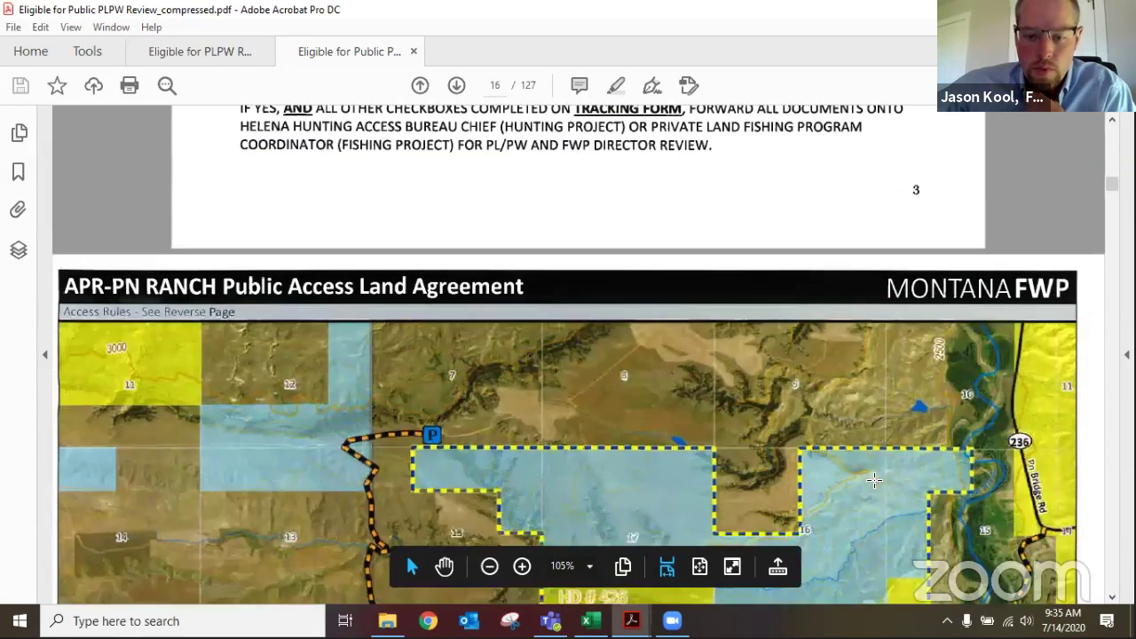
{"action": "scroll", "coordinate": [874, 480], "scroll_direction": "down", "scroll_amount": 3}
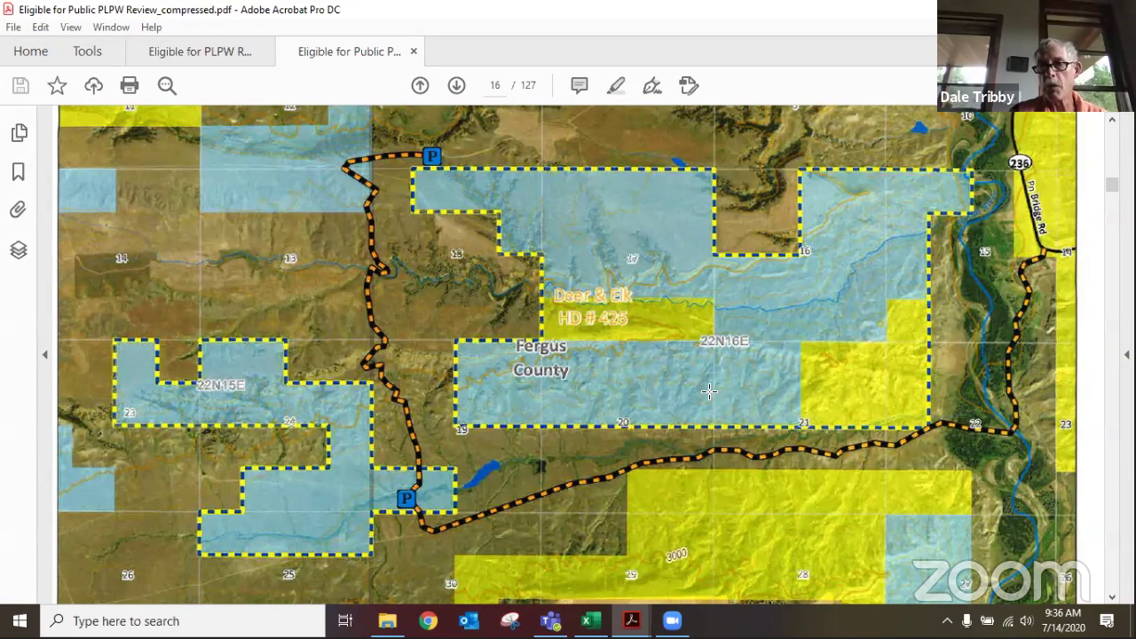
Recheck the total annual payment amount and the approval section on page 15, and return to the APR-PN Ranch map
{"action": "scroll", "coordinate": [709, 390], "scroll_direction": "up", "scroll_amount": 10}
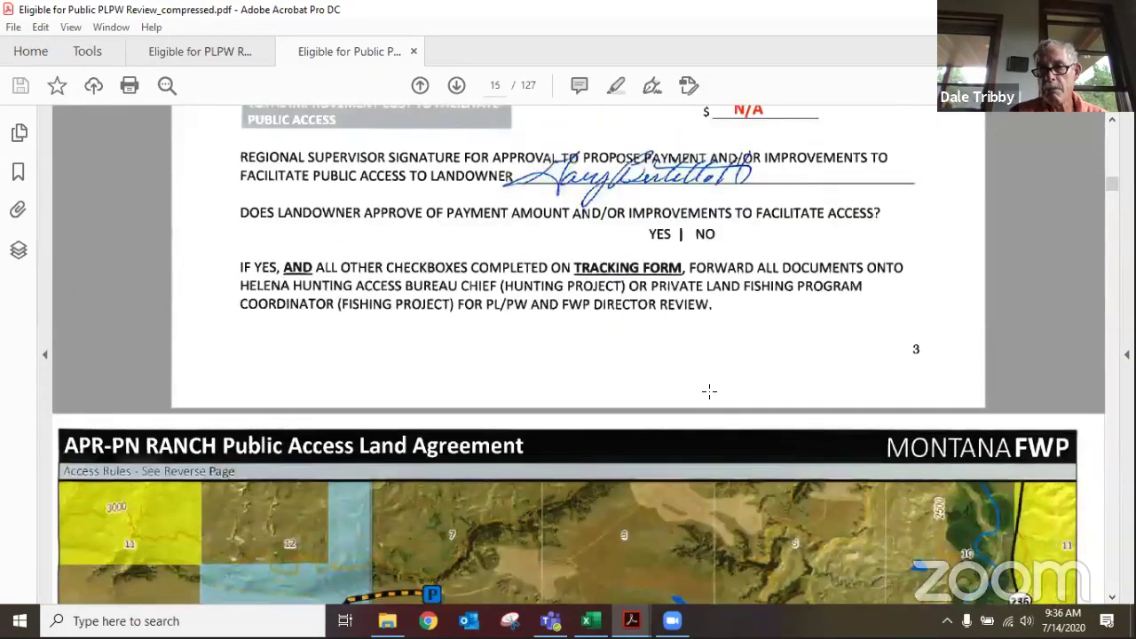
{"action": "scroll", "coordinate": [709, 390], "scroll_direction": "up", "scroll_amount": 6}
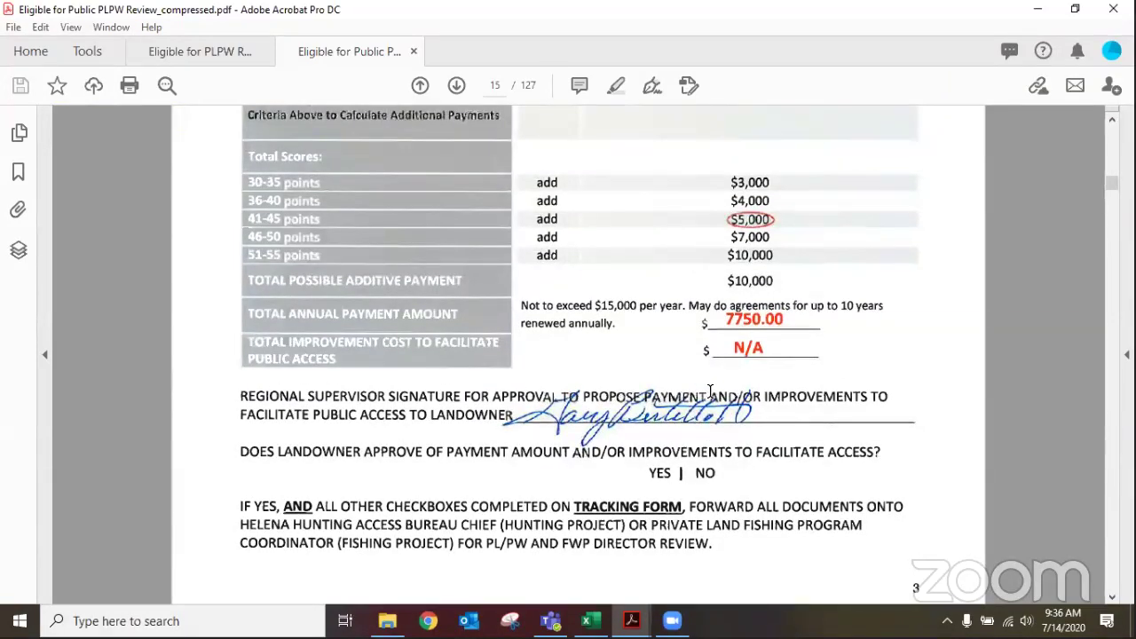
{"action": "scroll", "coordinate": [709, 390], "scroll_direction": "up", "scroll_amount": 2}
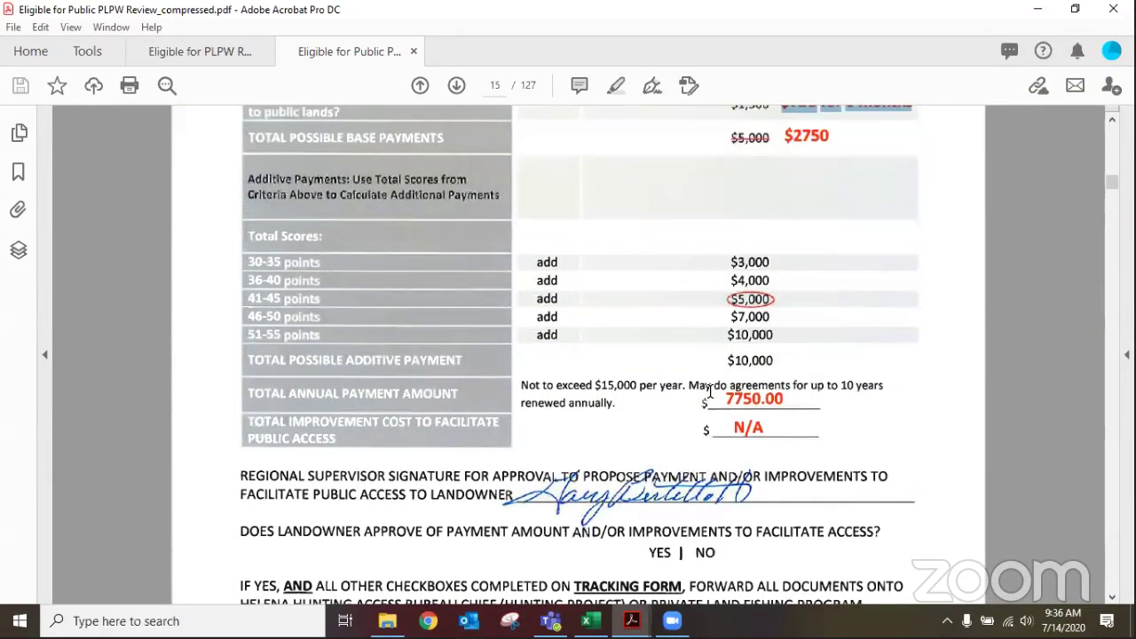
{"action": "scroll", "coordinate": [709, 391], "scroll_direction": "down", "scroll_amount": 12}
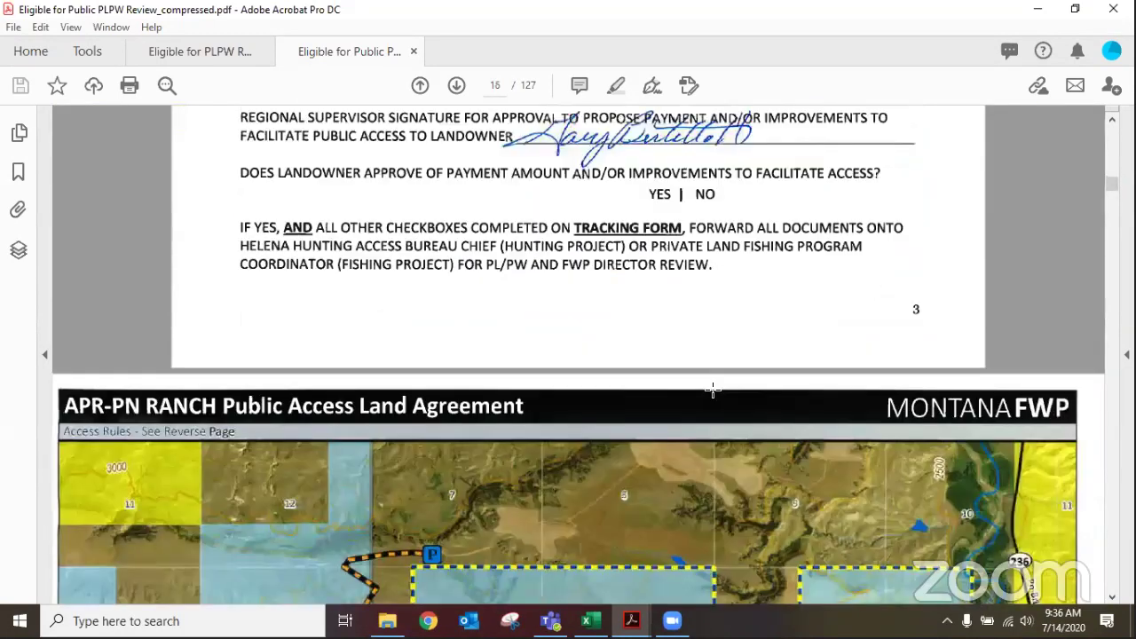
{"action": "scroll", "coordinate": [713, 390], "scroll_direction": "down", "scroll_amount": 6}
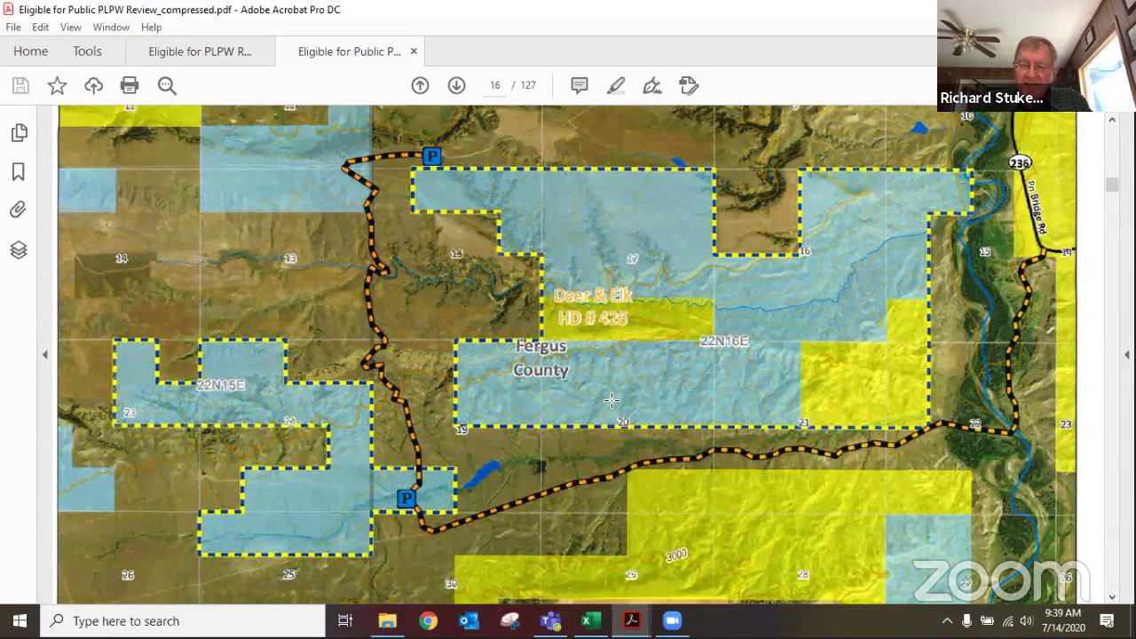
Look back from the ranch map through the payment schedule and qualitative assessment to scoring questions 3 to 7 on page 13
{"action": "scroll", "coordinate": [490, 397], "scroll_direction": "up", "scroll_amount": 10}
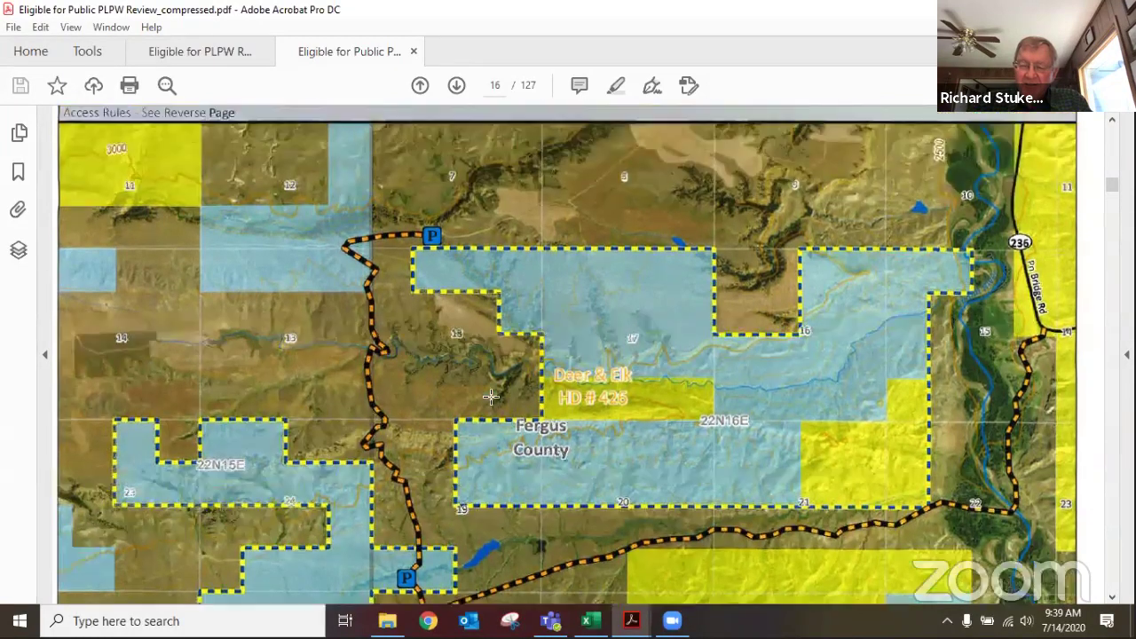
{"action": "scroll", "coordinate": [491, 396], "scroll_direction": "up", "scroll_amount": 10}
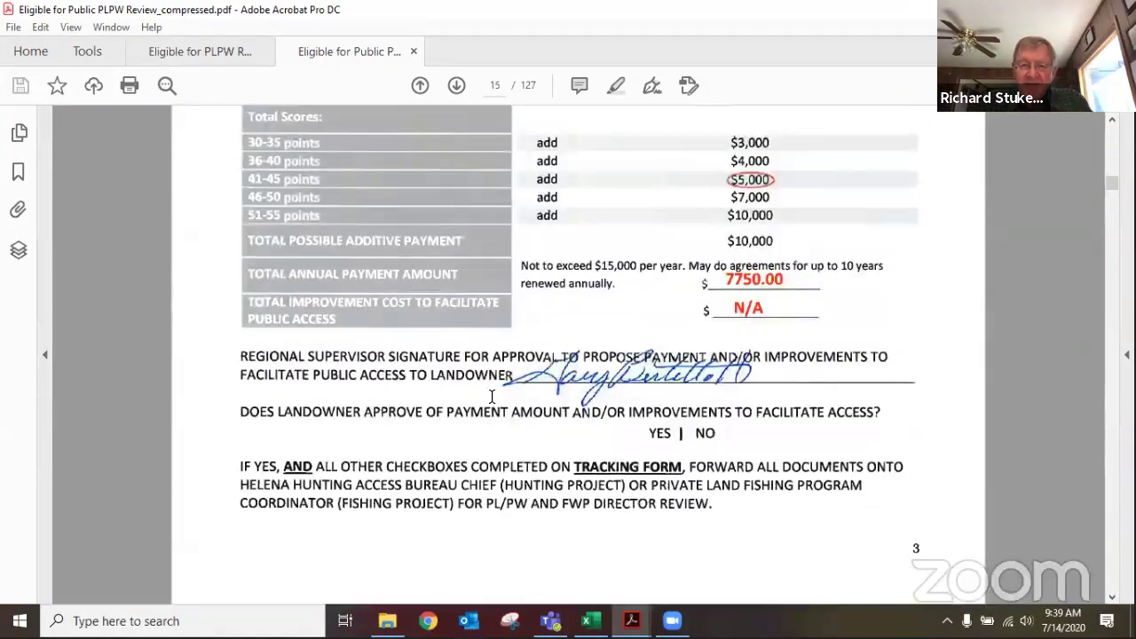
{"action": "scroll", "coordinate": [490, 396], "scroll_direction": "up", "scroll_amount": 10}
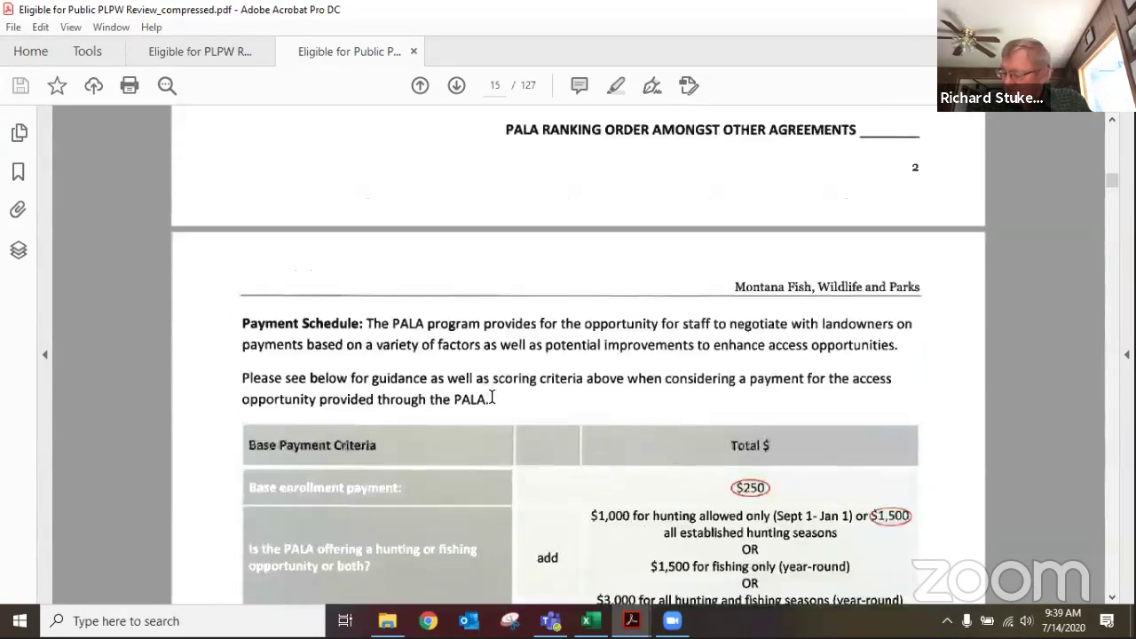
{"action": "scroll", "coordinate": [494, 397], "scroll_direction": "up", "scroll_amount": 4}
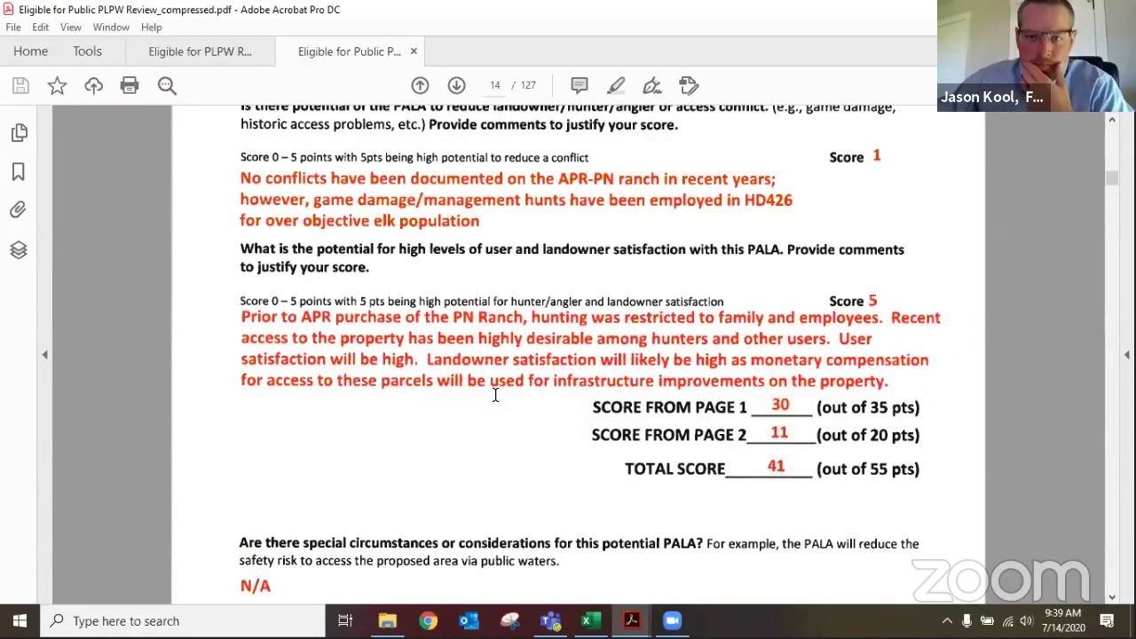
{"action": "scroll", "coordinate": [494, 396], "scroll_direction": "up", "scroll_amount": 1}
{"action": "scroll", "coordinate": [496, 395], "scroll_direction": "up", "scroll_amount": 18}
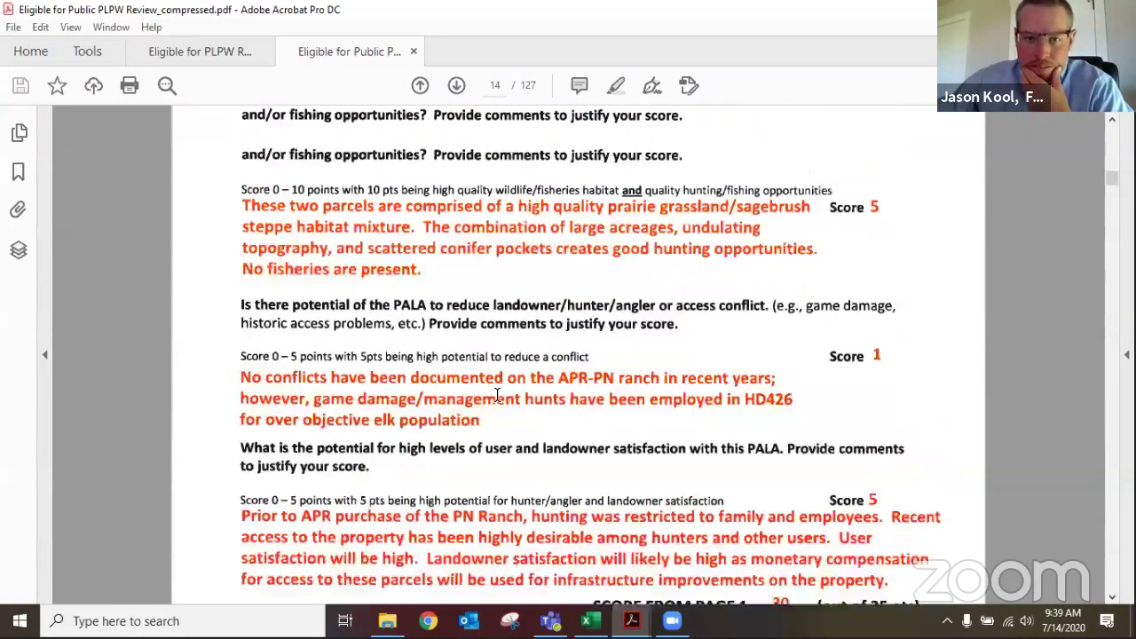
{"action": "scroll", "coordinate": [496, 396], "scroll_direction": "up", "scroll_amount": 1}
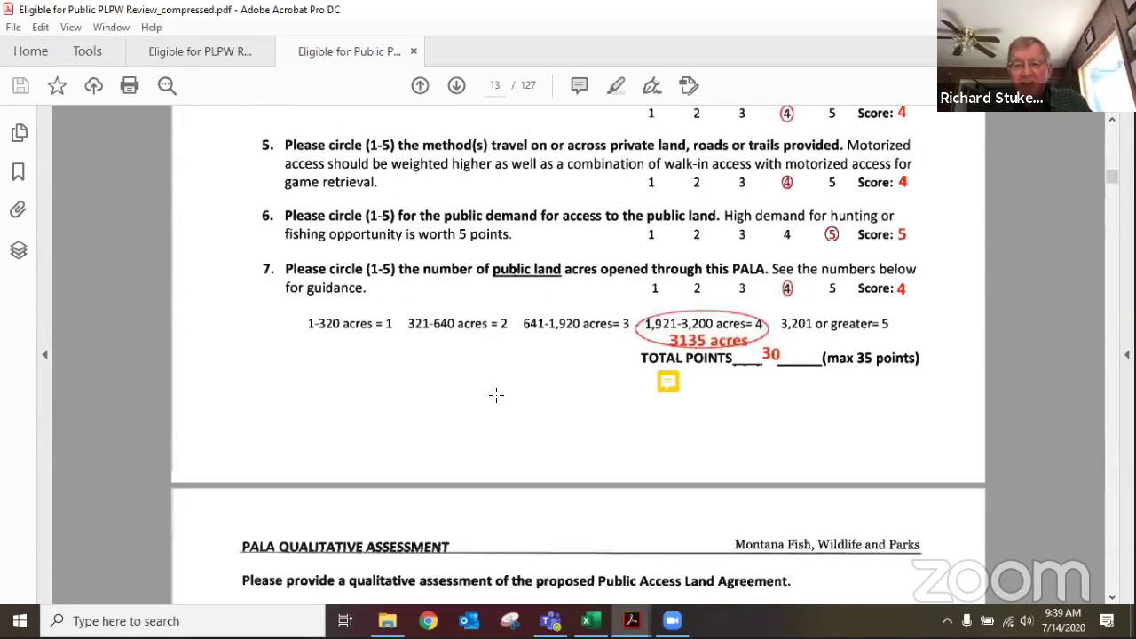
{"action": "scroll", "coordinate": [496, 396], "scroll_direction": "up", "scroll_amount": 2}
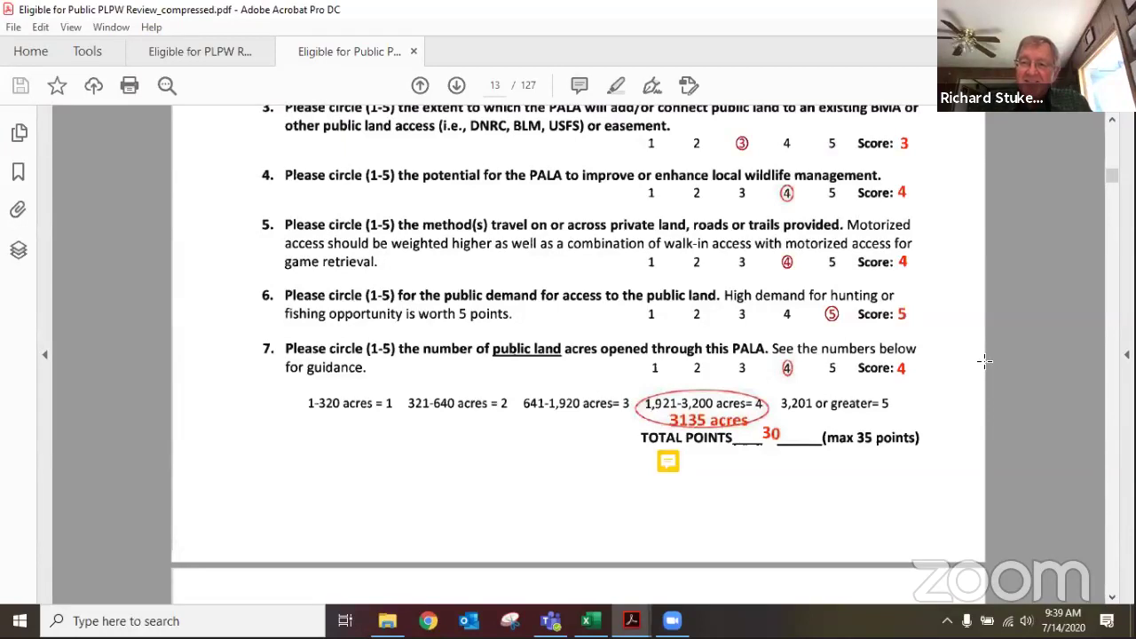
Review the qualitative assessment comments and total score on page 14, and return to the scoring questions on page 13
{"action": "scroll", "coordinate": [985, 359], "scroll_direction": "down", "scroll_amount": 3}
{"action": "scroll", "coordinate": [984, 359], "scroll_direction": "down", "scroll_amount": 7}
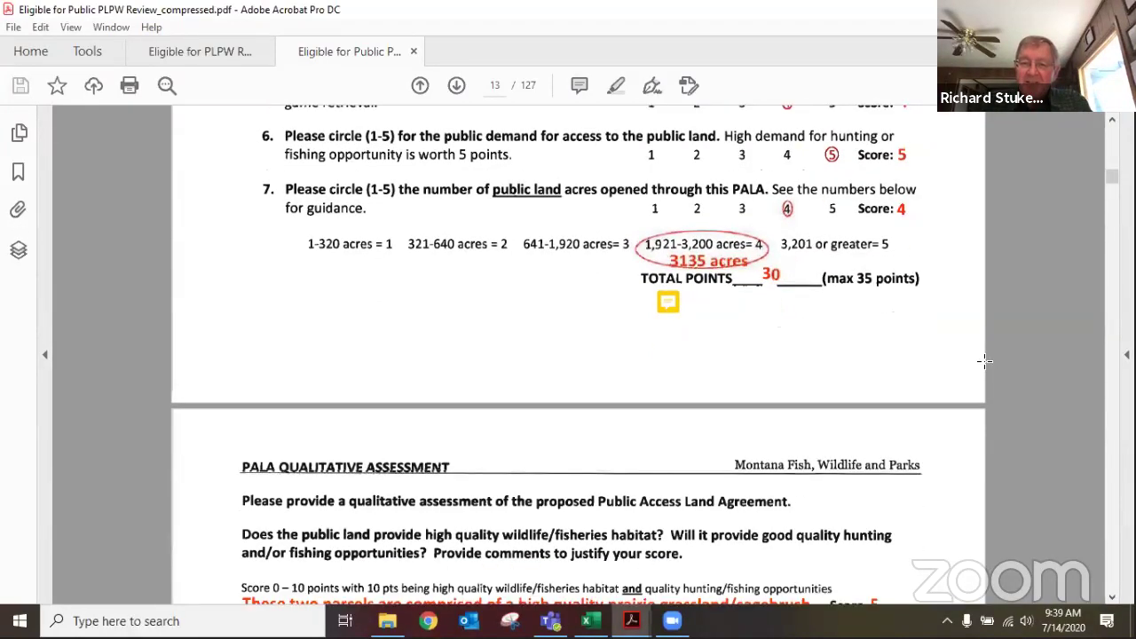
{"action": "scroll", "coordinate": [985, 359], "scroll_direction": "down", "scroll_amount": 9}
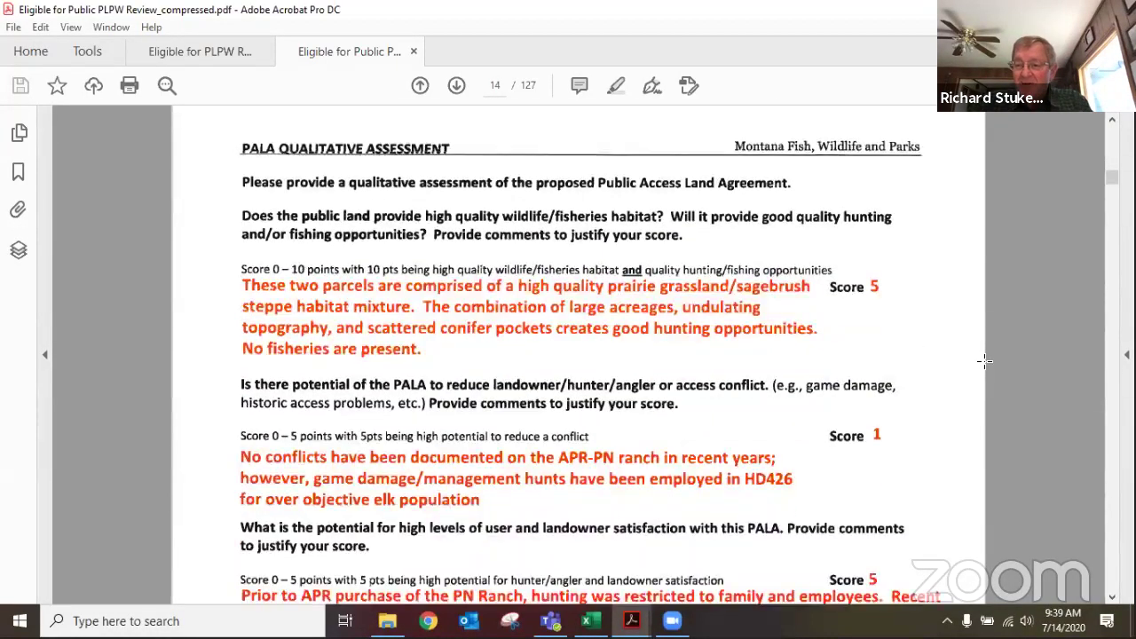
{"action": "scroll", "coordinate": [985, 360], "scroll_direction": "down", "scroll_amount": 7}
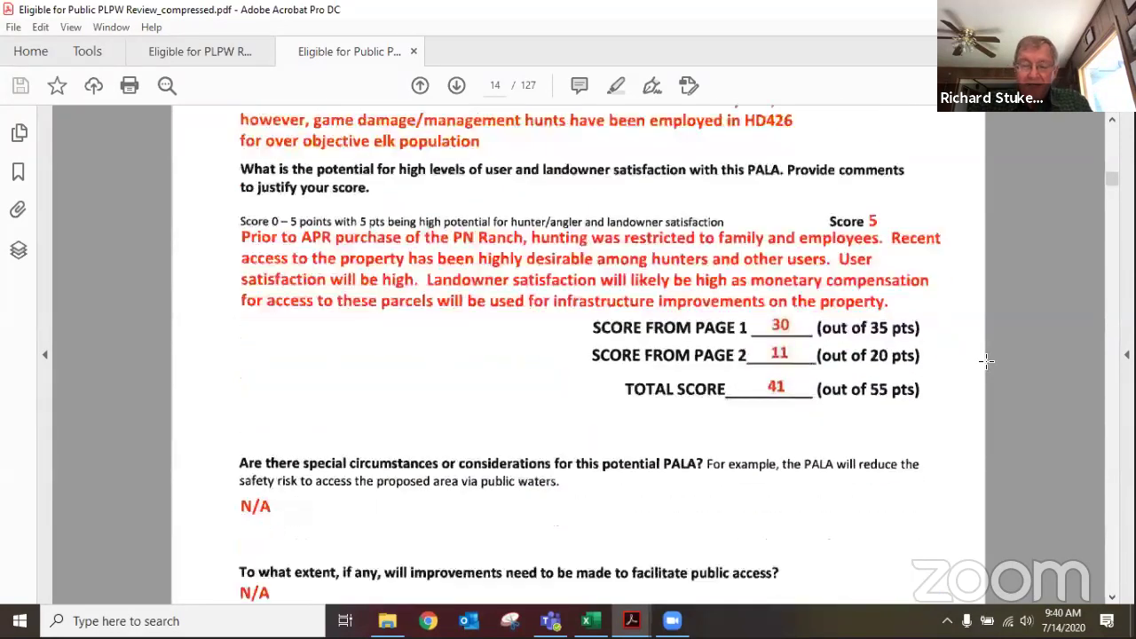
{"action": "scroll", "coordinate": [985, 360], "scroll_direction": "down", "scroll_amount": 10}
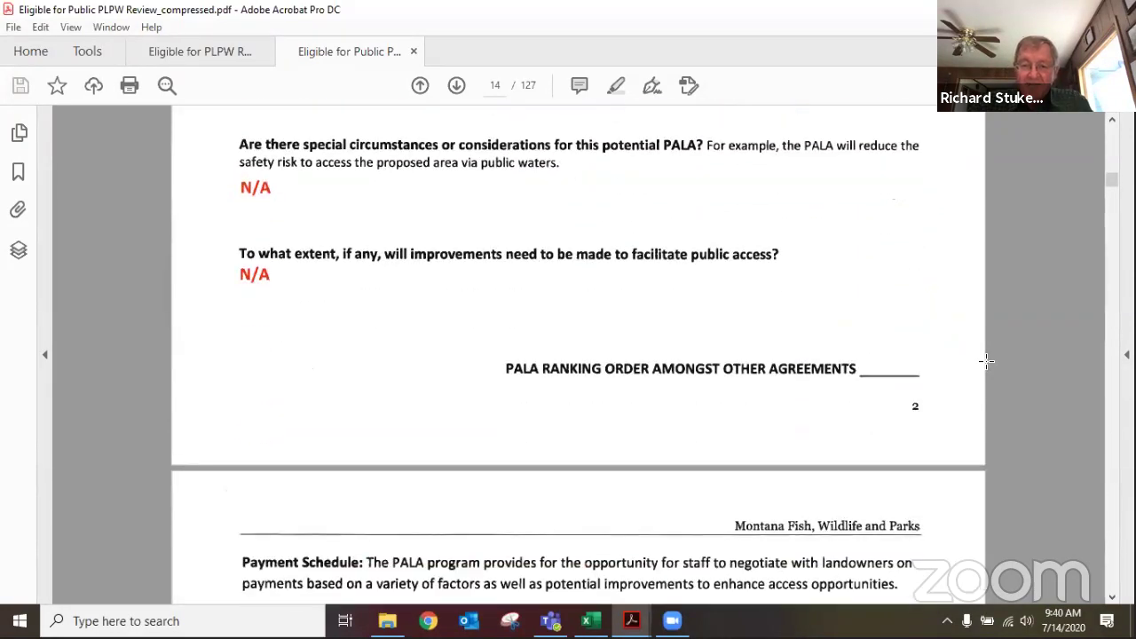
{"action": "scroll", "coordinate": [986, 361], "scroll_direction": "up", "scroll_amount": 20}
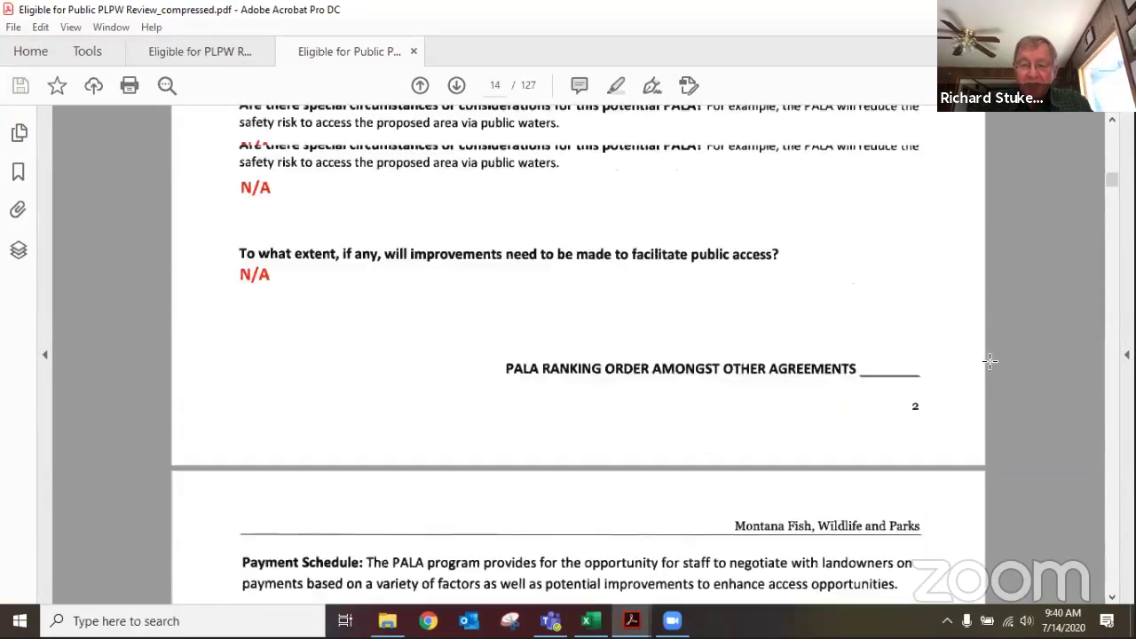
{"action": "scroll", "coordinate": [994, 360], "scroll_direction": "up", "scroll_amount": 13}
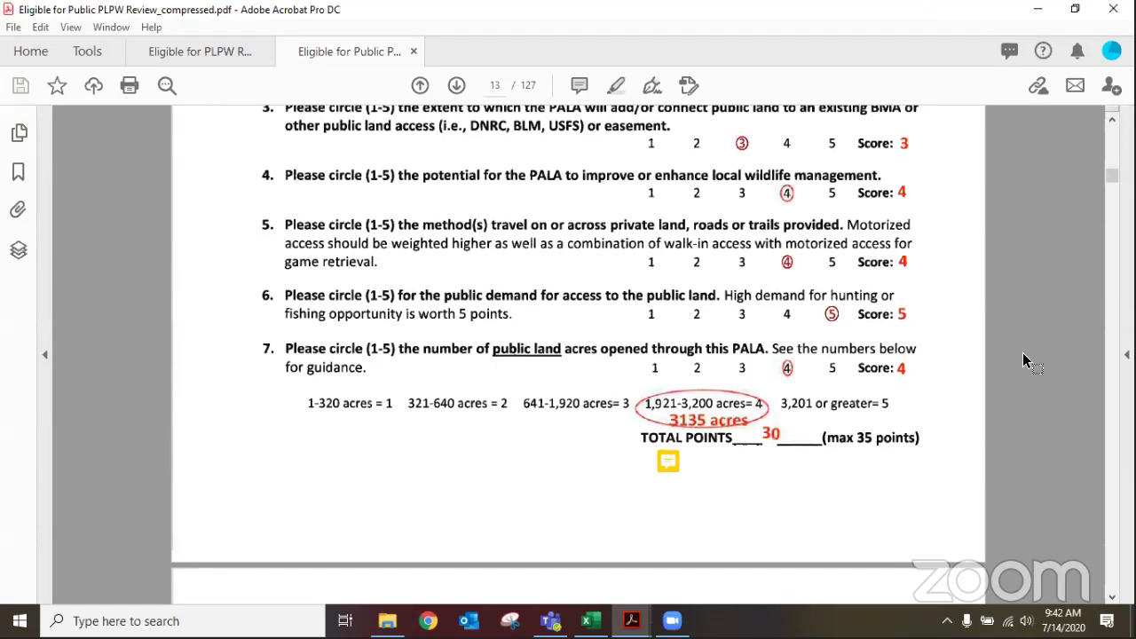
Read from the public land acreage score through the qualitative assessment to the start of the payment schedule on page 15
{"action": "scroll", "coordinate": [1023, 356], "scroll_direction": "down", "scroll_amount": 3}
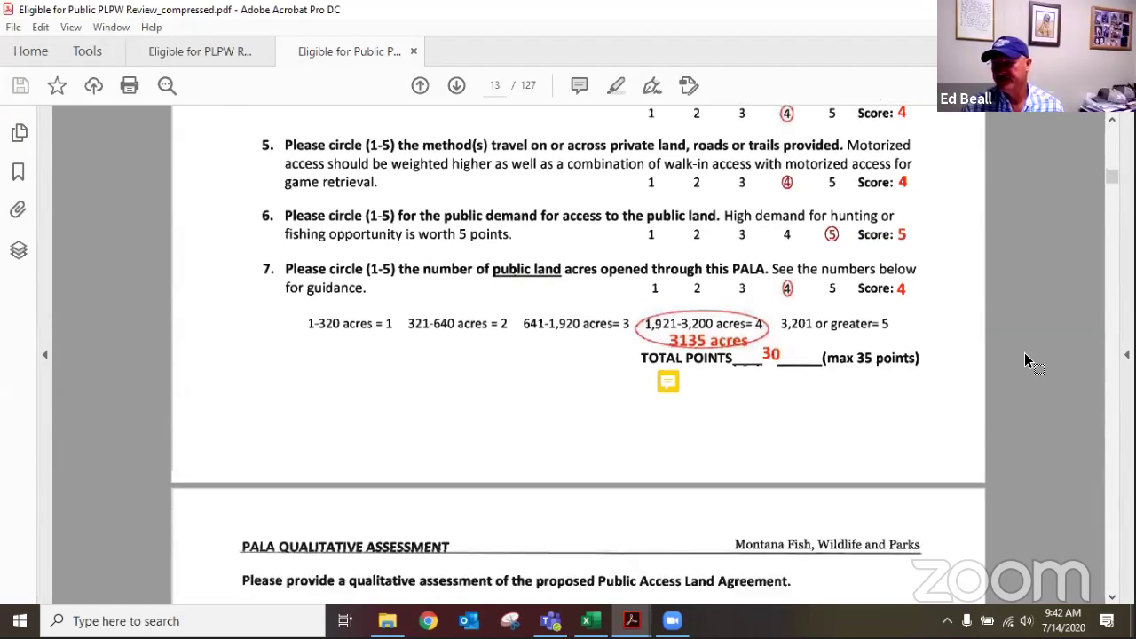
{"action": "scroll", "coordinate": [1027, 358], "scroll_direction": "down", "scroll_amount": 5}
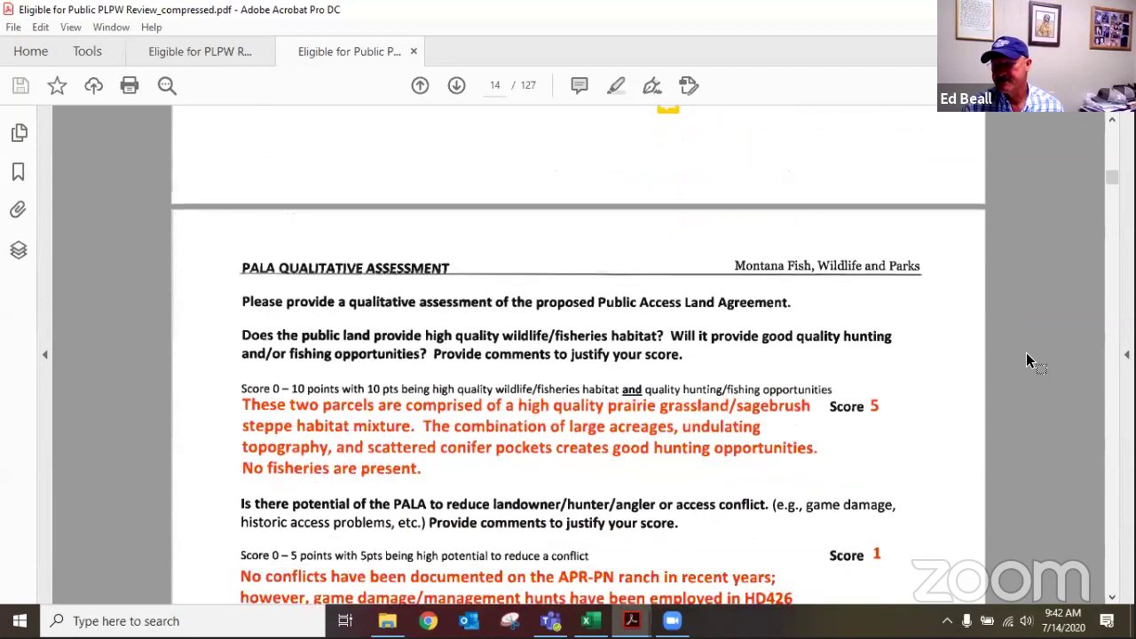
{"action": "scroll", "coordinate": [1025, 355], "scroll_direction": "down", "scroll_amount": 5}
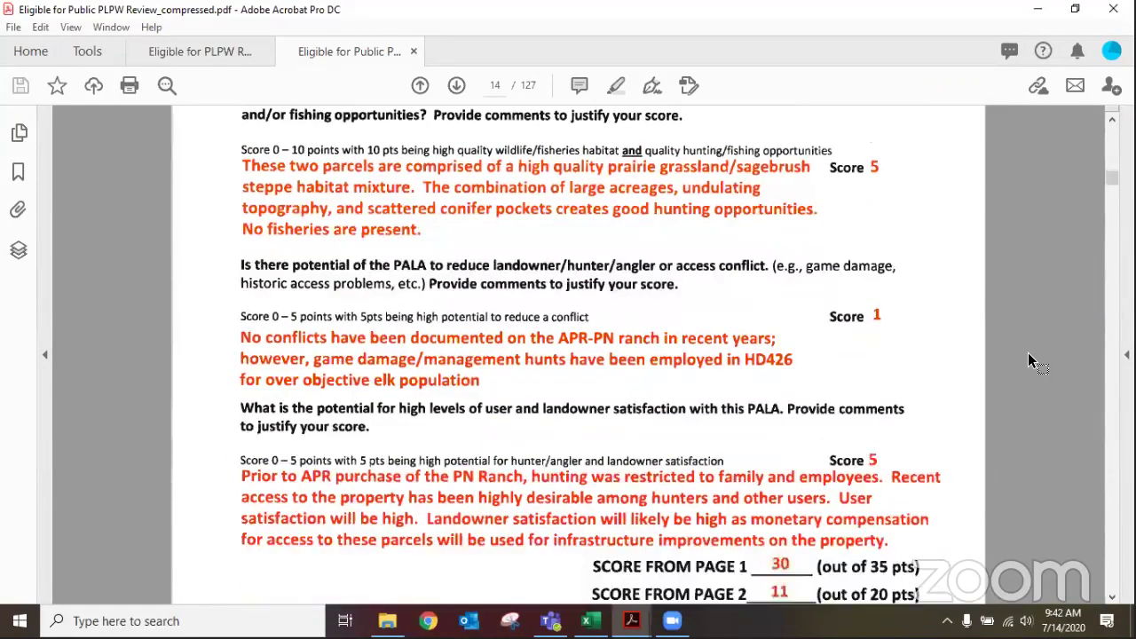
{"action": "scroll", "coordinate": [1029, 358], "scroll_direction": "down", "scroll_amount": 4}
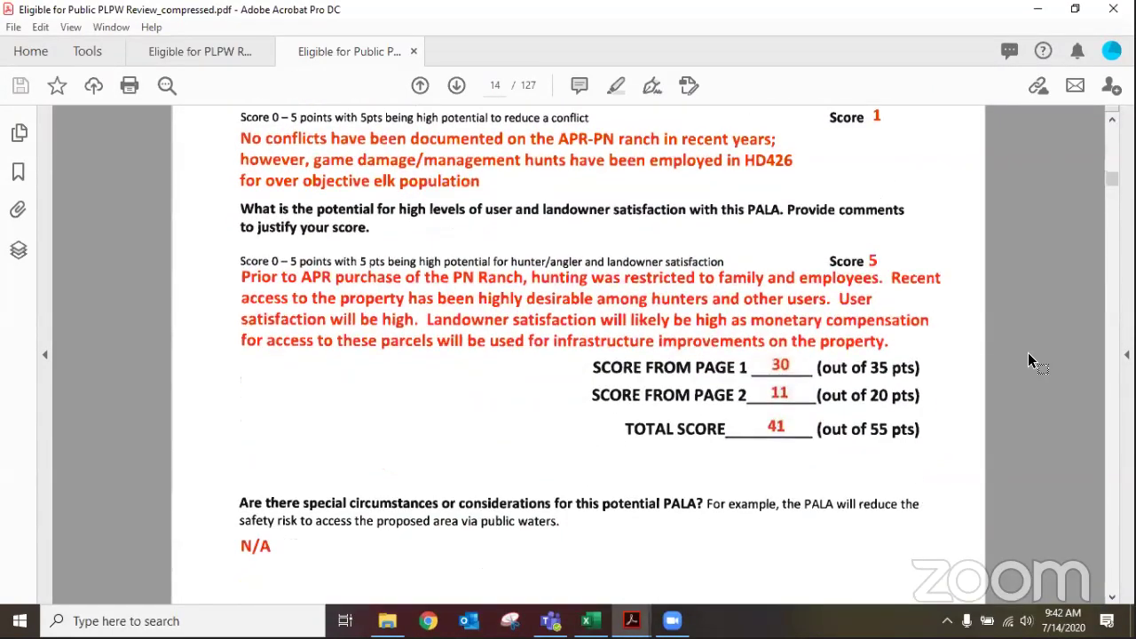
{"action": "scroll", "coordinate": [1029, 359], "scroll_direction": "down", "scroll_amount": 6}
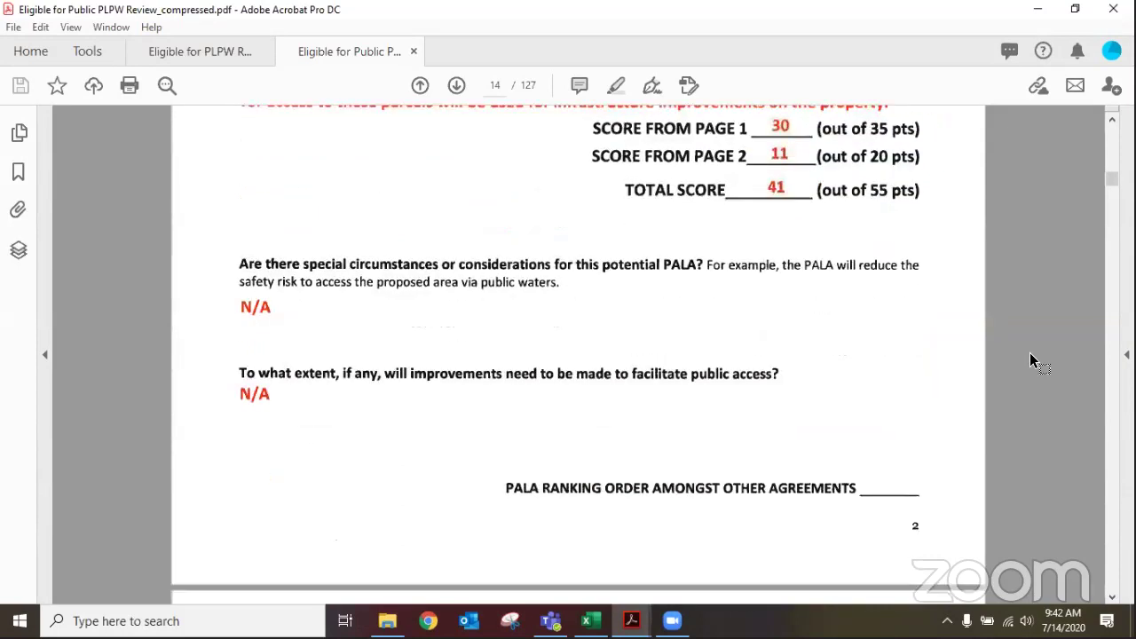
{"action": "scroll", "coordinate": [1029, 354], "scroll_direction": "down", "scroll_amount": 10}
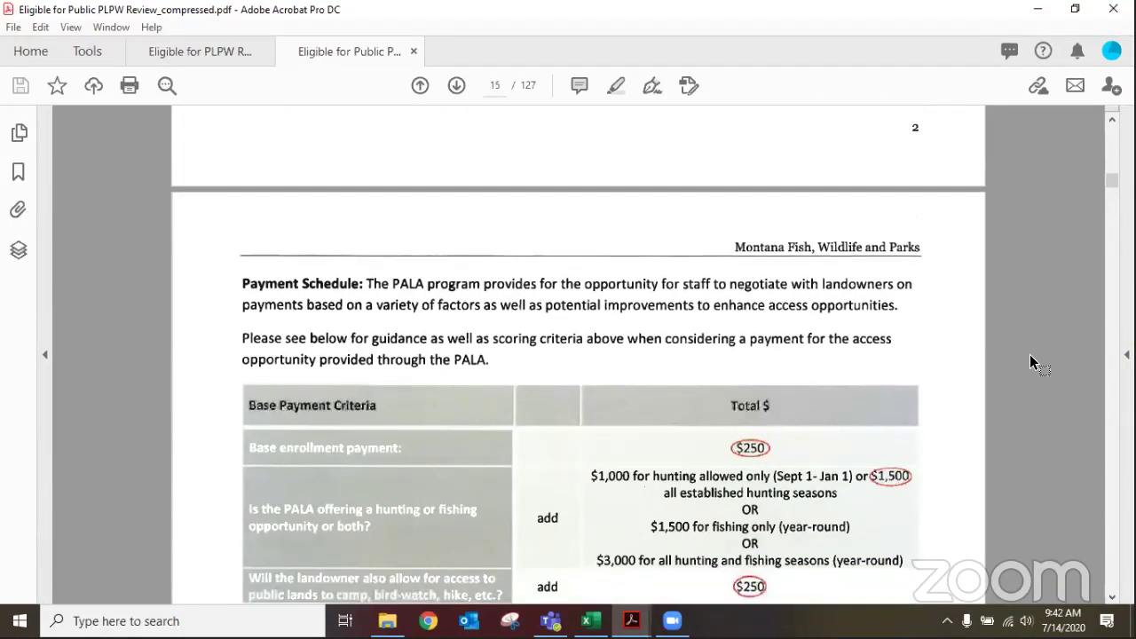
Read the payment schedule on page 15 from the base payments to the approval section, then examine the APR-PN Ranch map on page 16
{"action": "scroll", "coordinate": [1029, 354], "scroll_direction": "down", "scroll_amount": 5}
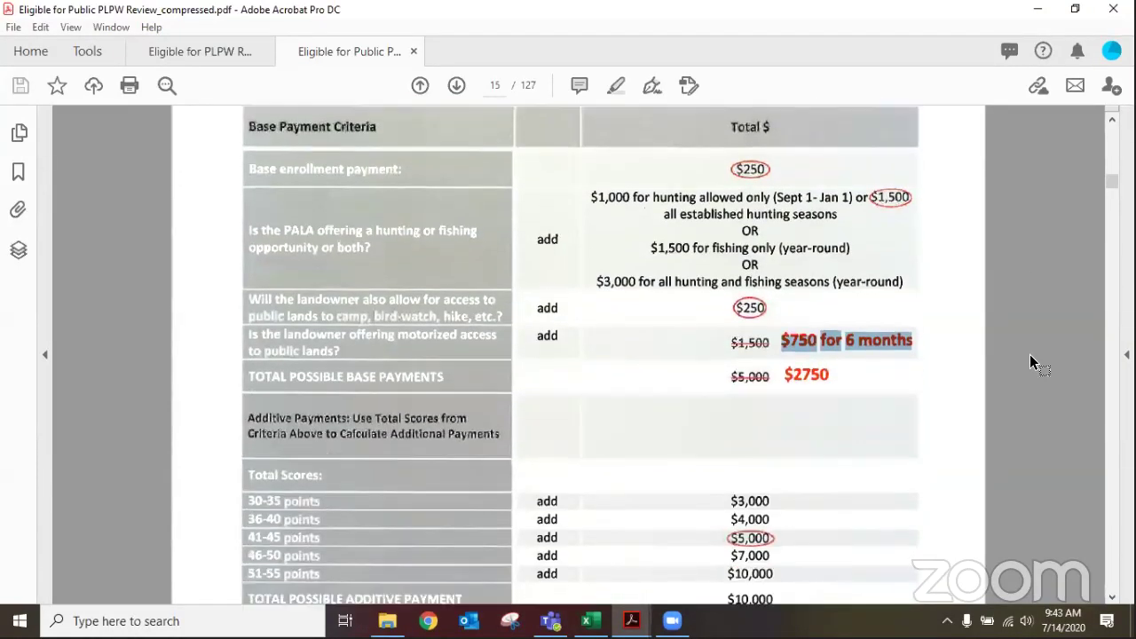
{"action": "scroll", "coordinate": [1029, 354], "scroll_direction": "down", "scroll_amount": 4}
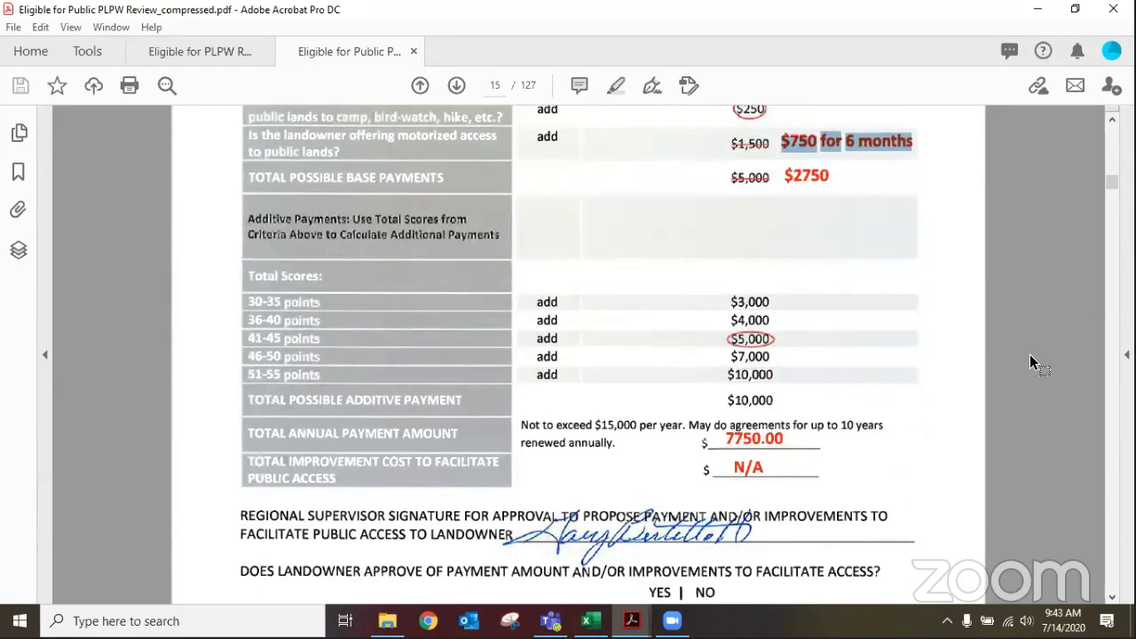
{"action": "scroll", "coordinate": [1029, 354], "scroll_direction": "up", "scroll_amount": 1}
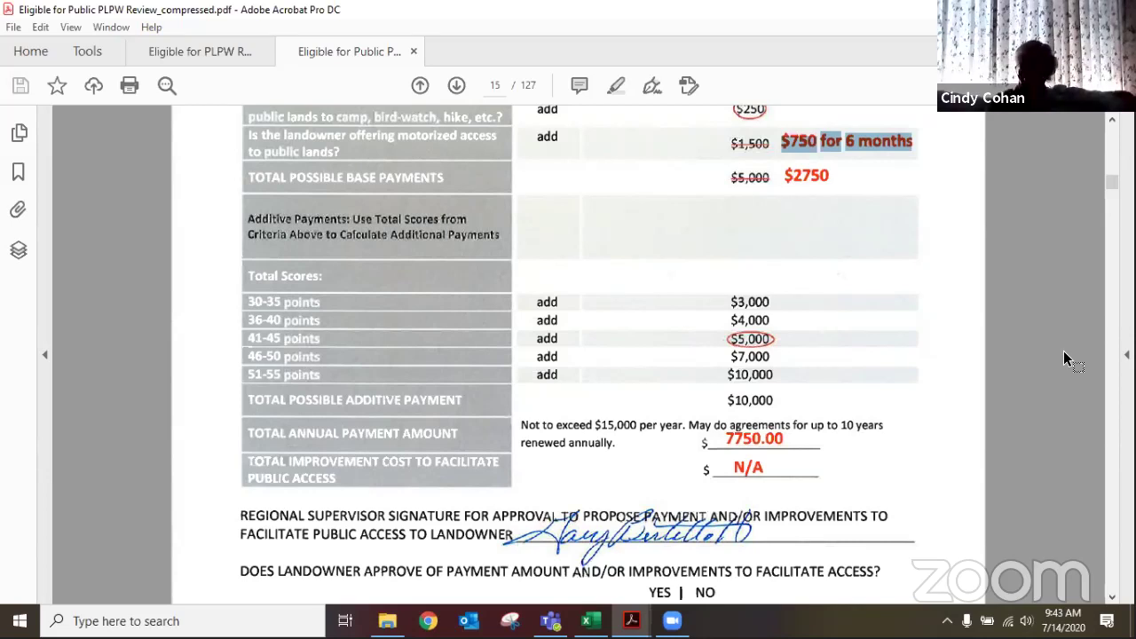
{"action": "scroll", "coordinate": [1063, 350], "scroll_direction": "down", "scroll_amount": 1}
{"action": "scroll", "coordinate": [1062, 351], "scroll_direction": "down", "scroll_amount": 3}
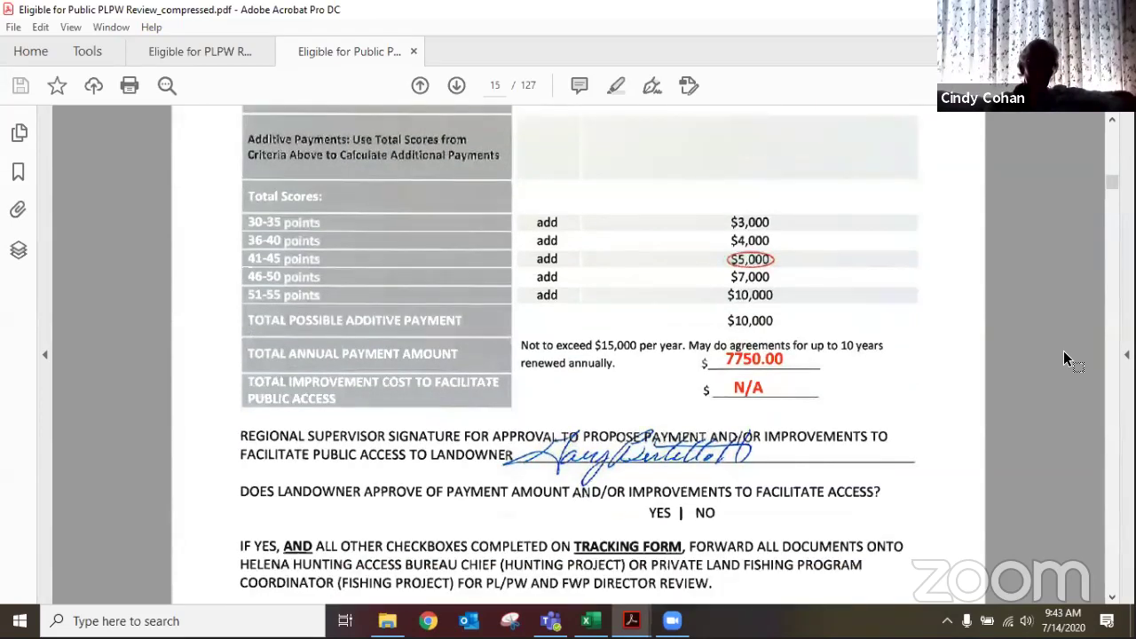
{"action": "scroll", "coordinate": [1063, 350], "scroll_direction": "down", "scroll_amount": 7}
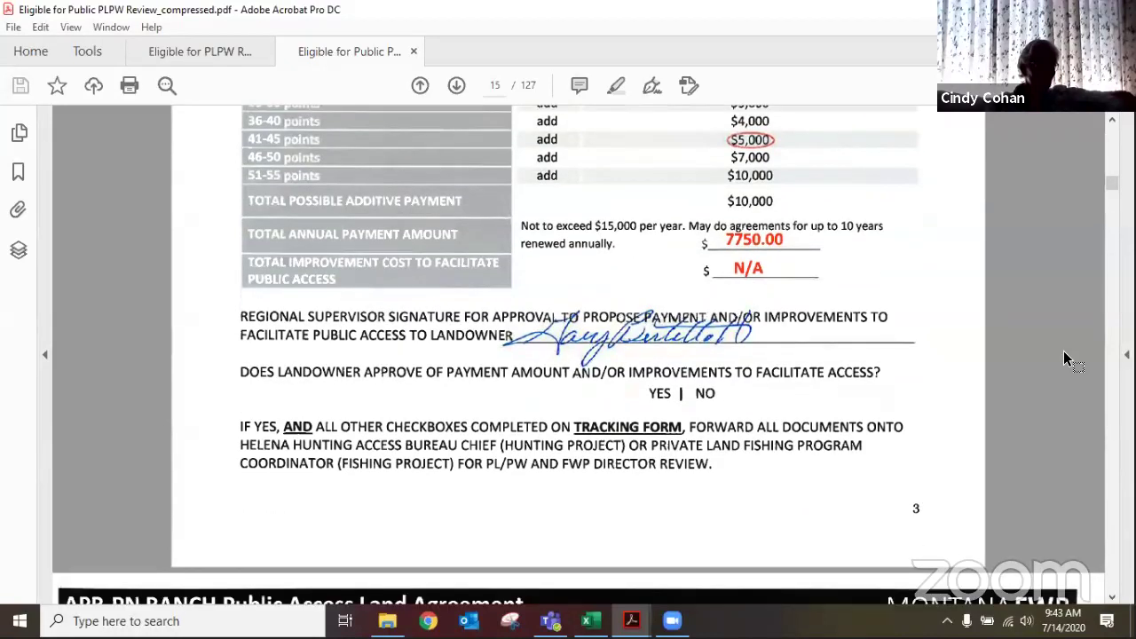
{"action": "scroll", "coordinate": [1063, 350], "scroll_direction": "down", "scroll_amount": 9}
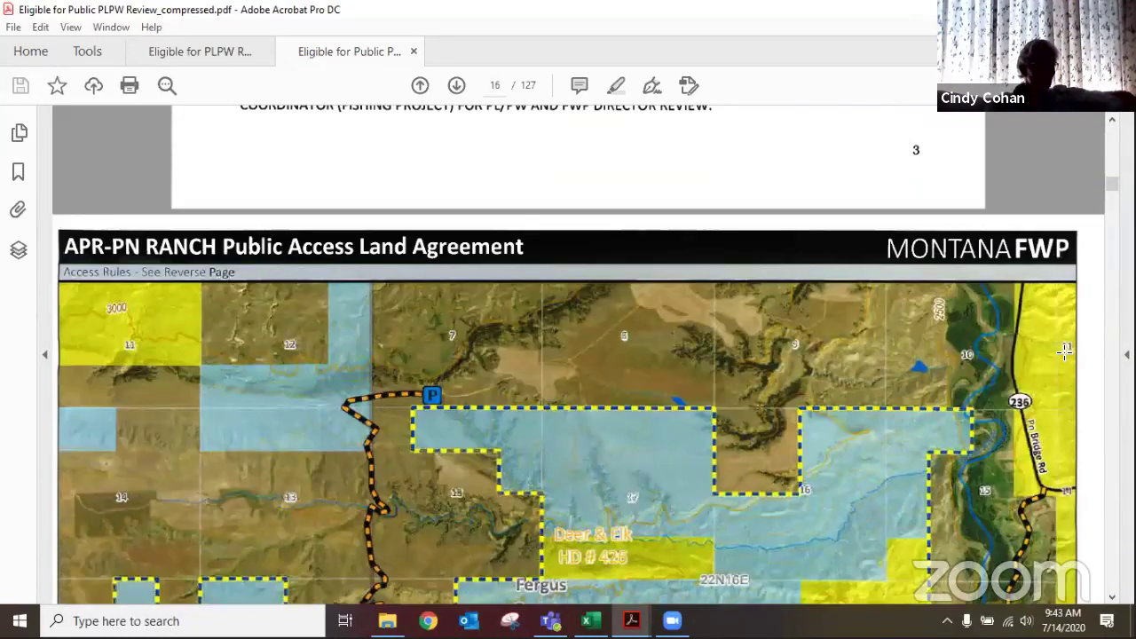
{"action": "scroll", "coordinate": [1065, 352], "scroll_direction": "down", "scroll_amount": 3}
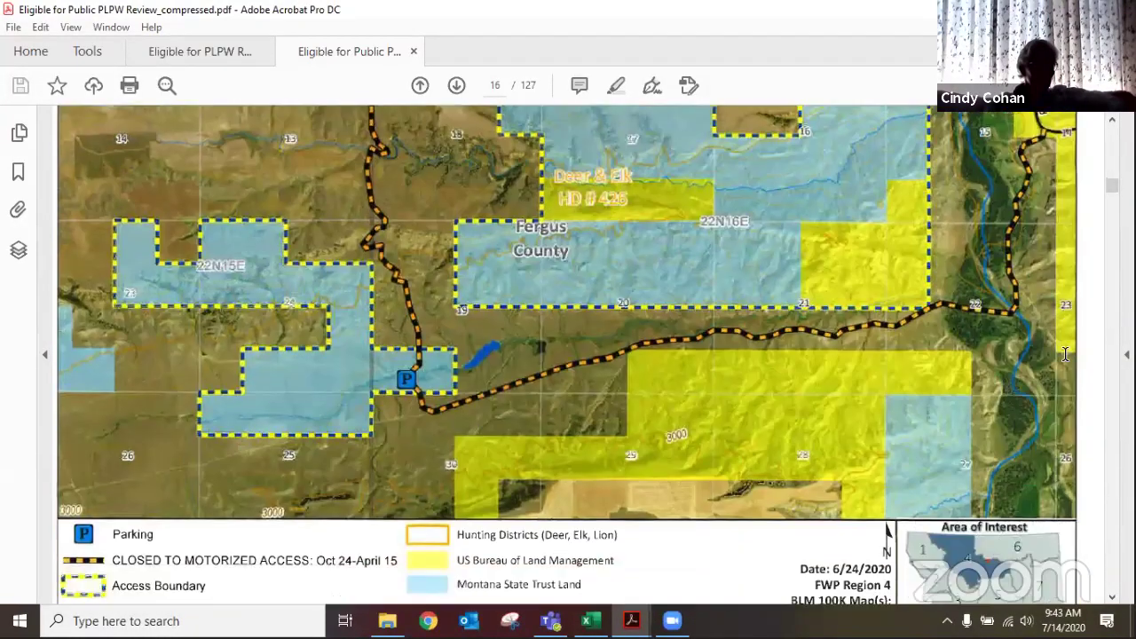
{"action": "scroll", "coordinate": [1064, 352], "scroll_direction": "up", "scroll_amount": 2}
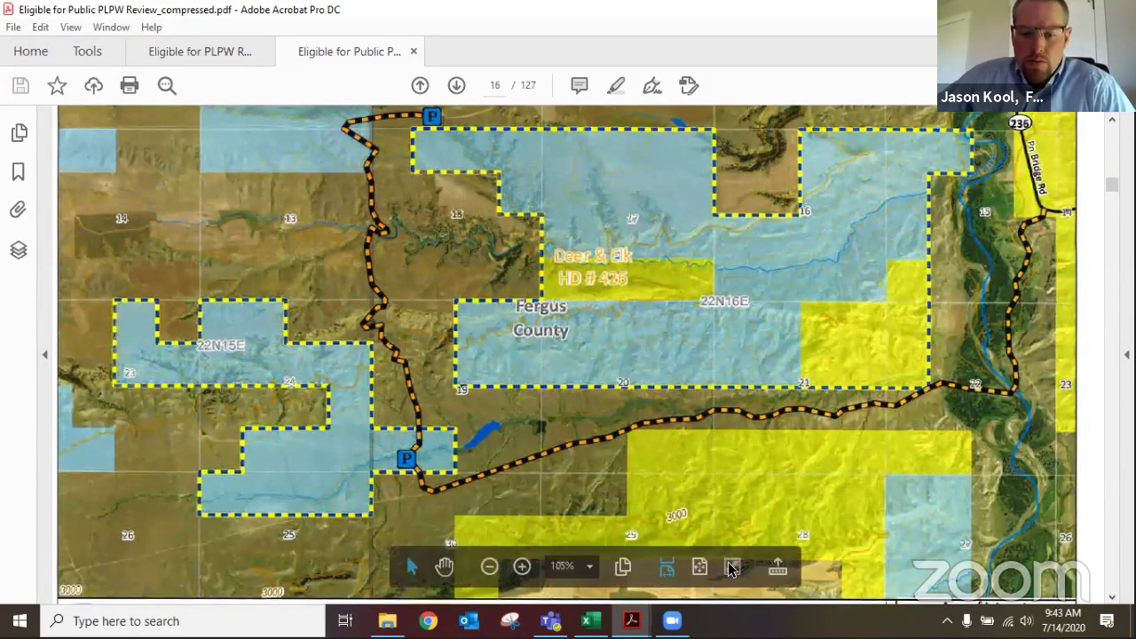
Switch to Excel to check the recommendation column in 2020 Summary for PLPW.xlsx, and return to the Acrobat ranch map
{"action": "mouse_move", "coordinate": [585, 620]}
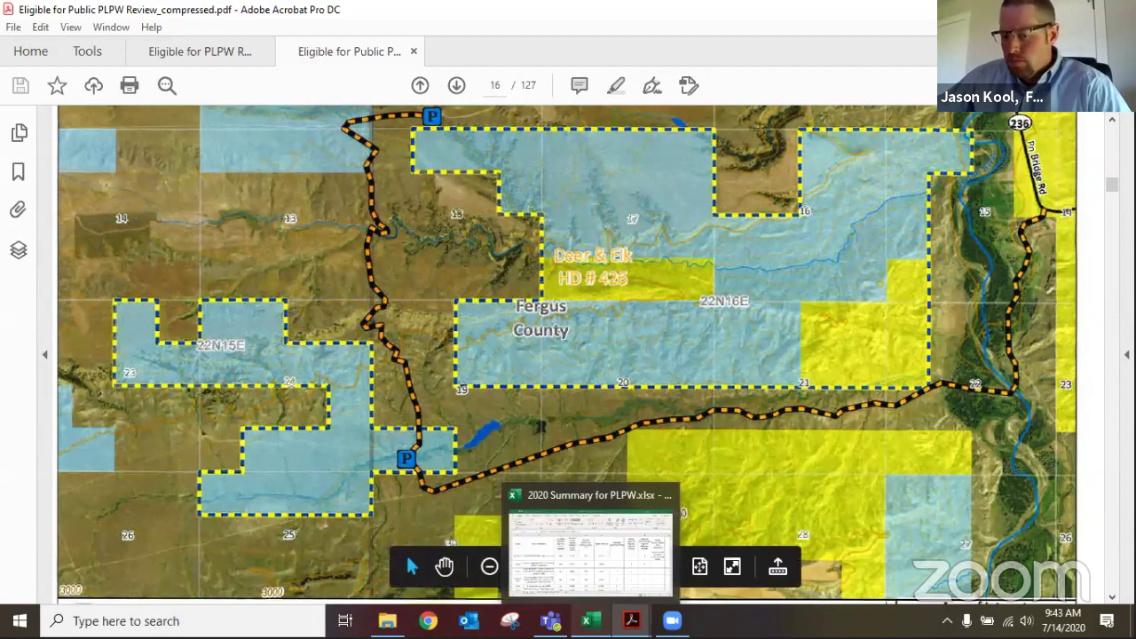
{"action": "left_click", "coordinate": [624, 547]}
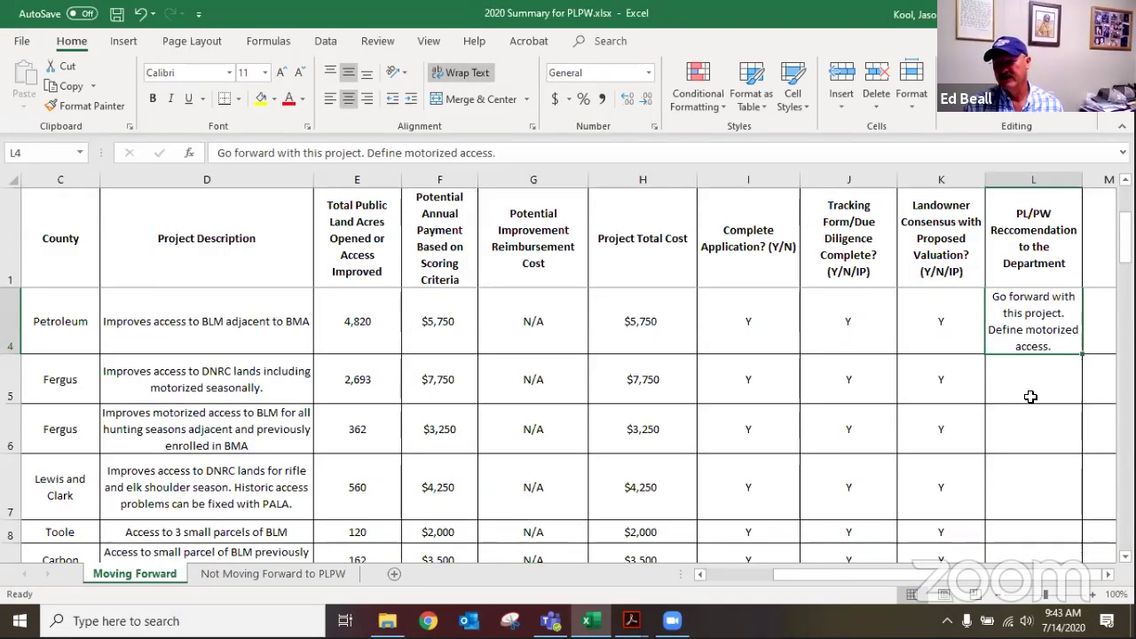
{"action": "mouse_move", "coordinate": [1007, 575]}
{"action": "left_mouse_down"}
{"action": "mouse_move", "coordinate": [982, 581]}
{"action": "mouse_move", "coordinate": [1009, 579]}
{"action": "left_mouse_up"}
{"action": "mouse_move", "coordinate": [631, 621]}
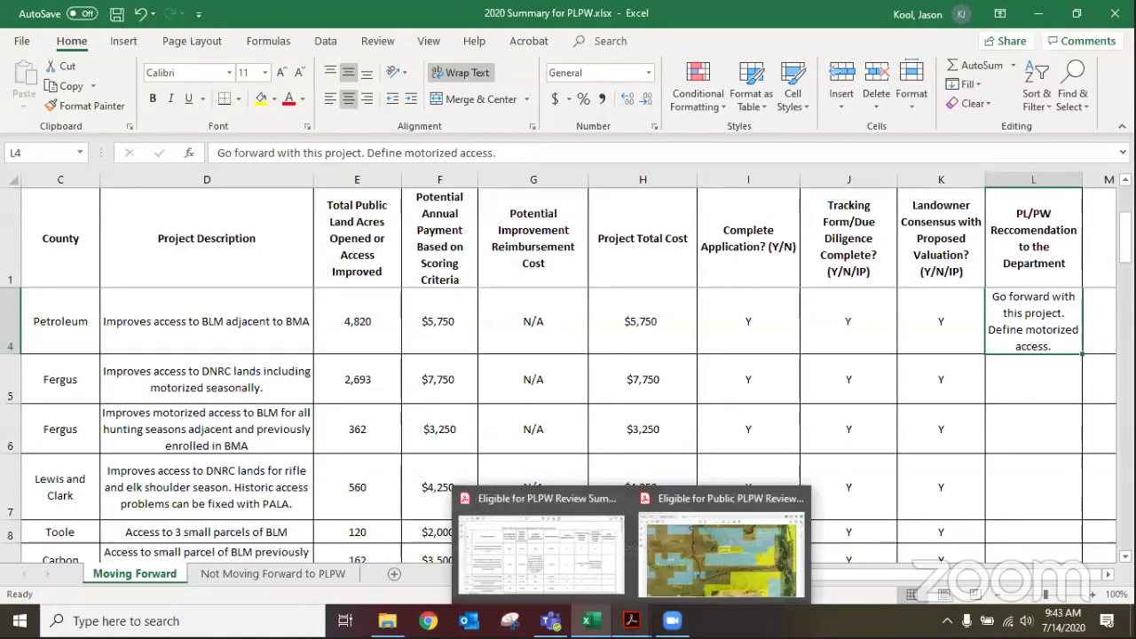
{"action": "left_click", "coordinate": [692, 588]}
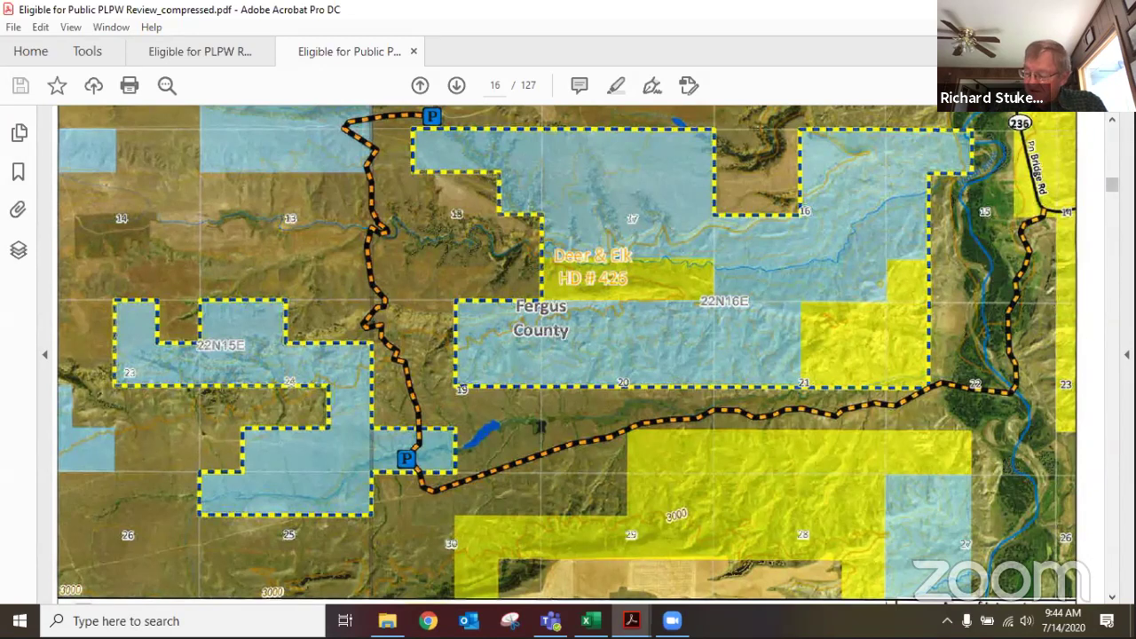
Return to the scoring questions on page 13 and add a sticky note beside the score of question 6 on public demand
{"action": "scroll", "coordinate": [932, 394], "scroll_direction": "up", "scroll_amount": 5}
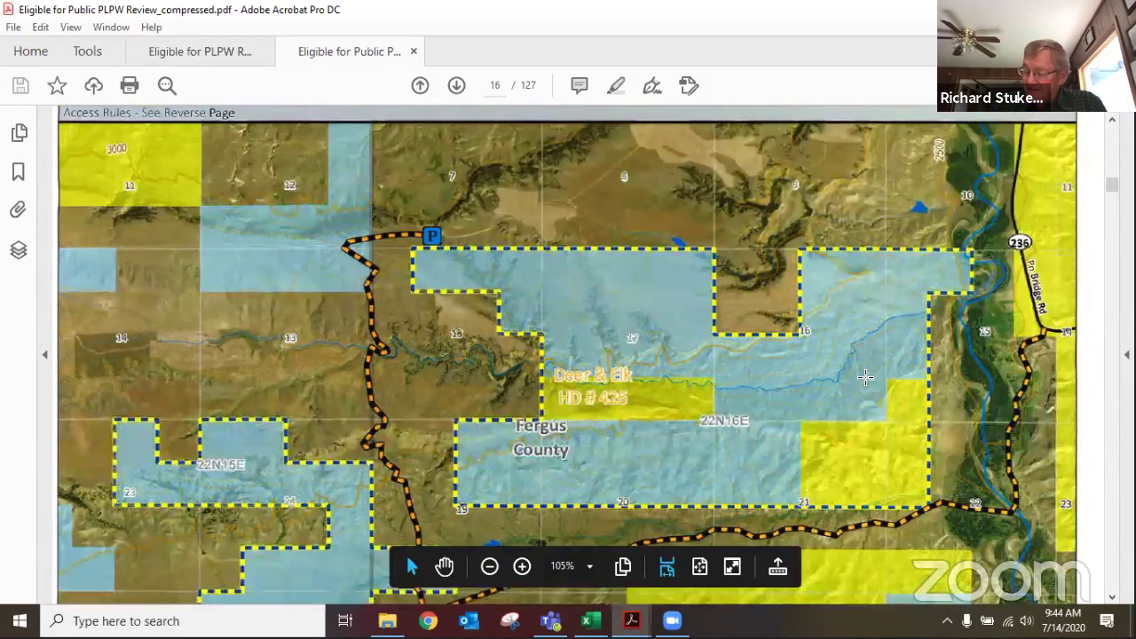
{"action": "scroll", "coordinate": [870, 374], "scroll_direction": "up", "scroll_amount": 10}
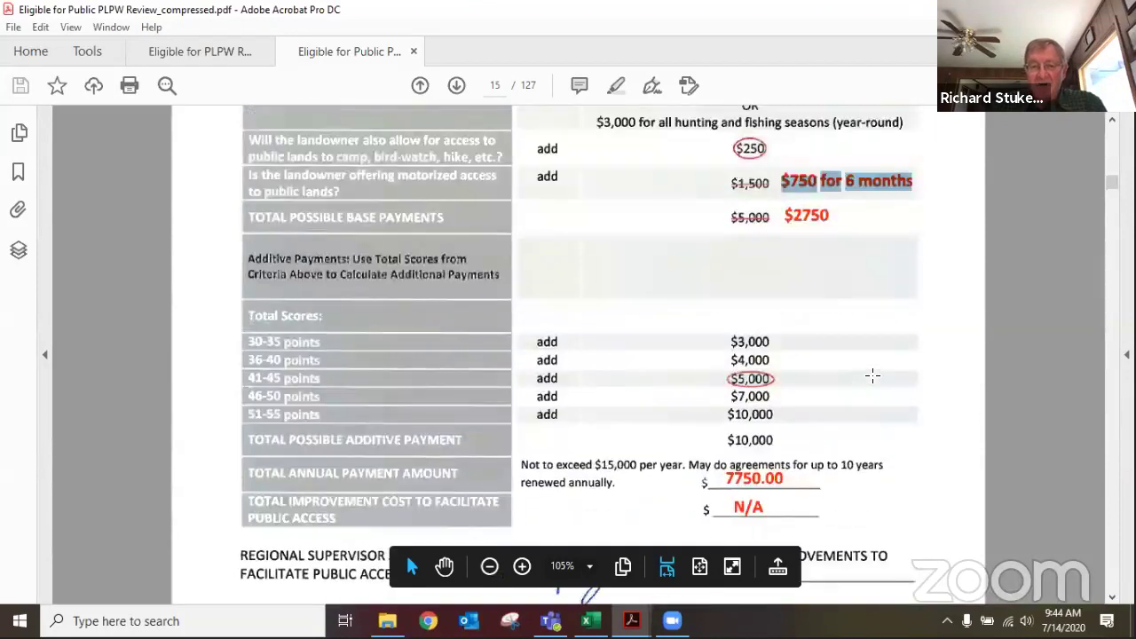
{"action": "scroll", "coordinate": [873, 374], "scroll_direction": "up", "scroll_amount": 10}
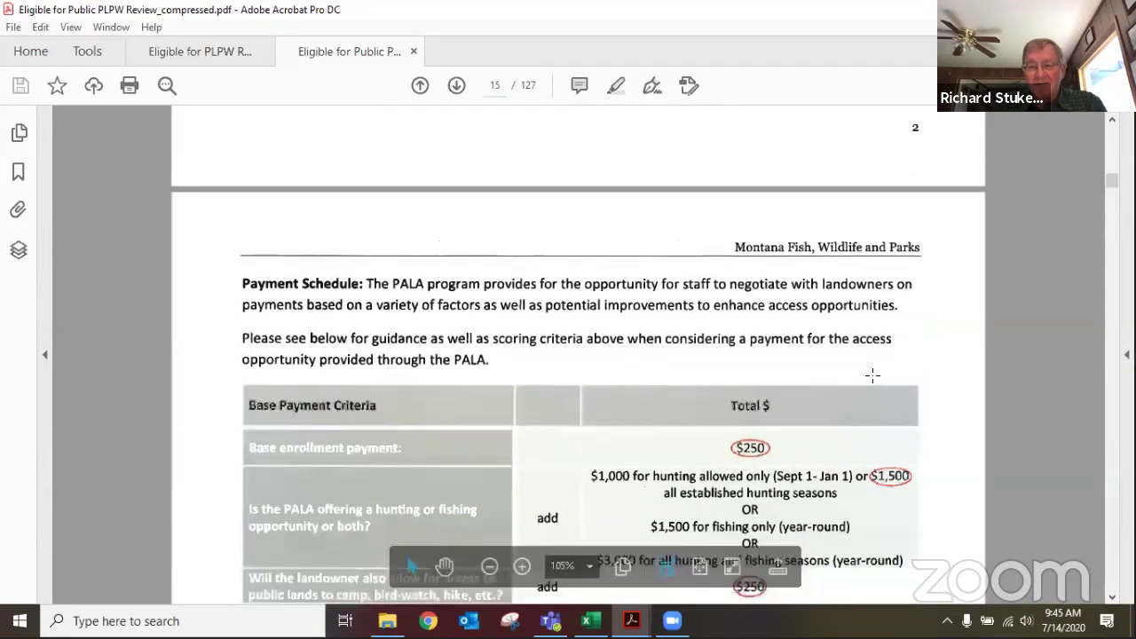
{"action": "scroll", "coordinate": [875, 373], "scroll_direction": "up", "scroll_amount": 10}
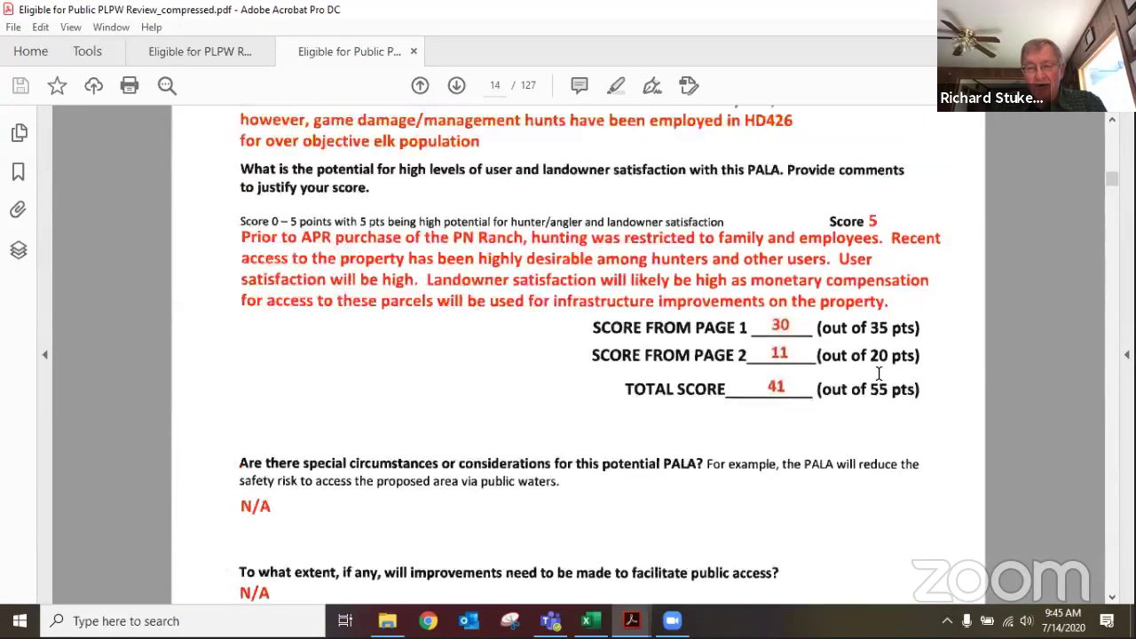
{"action": "scroll", "coordinate": [879, 374], "scroll_direction": "up", "scroll_amount": 10}
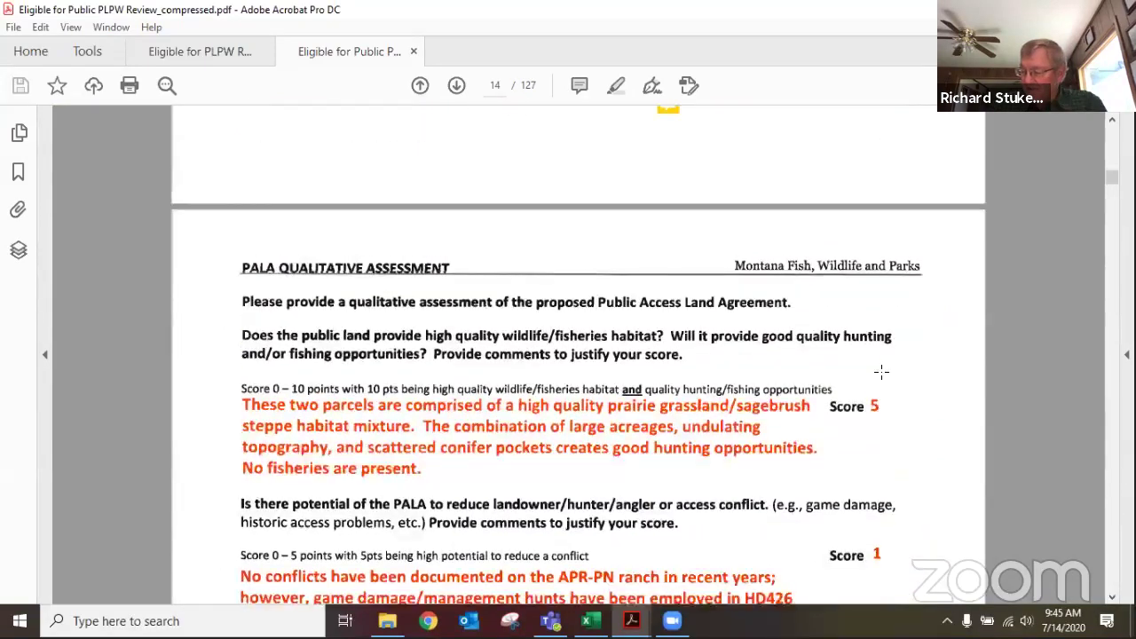
{"action": "scroll", "coordinate": [882, 370], "scroll_direction": "up", "scroll_amount": 3}
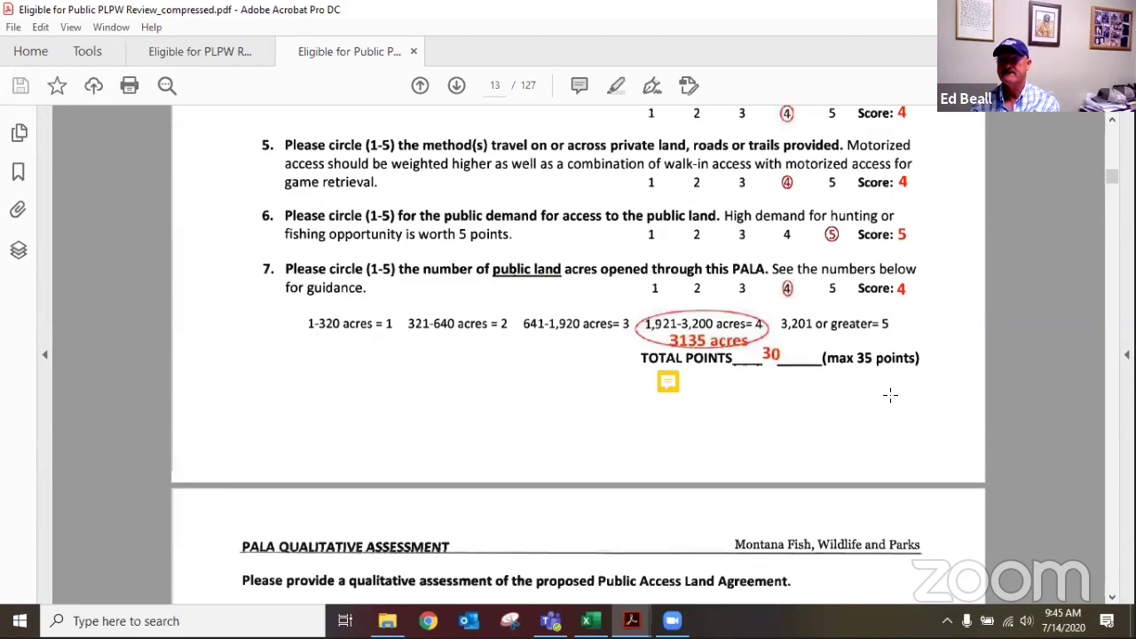
{"action": "left_click", "coordinate": [580, 86]}
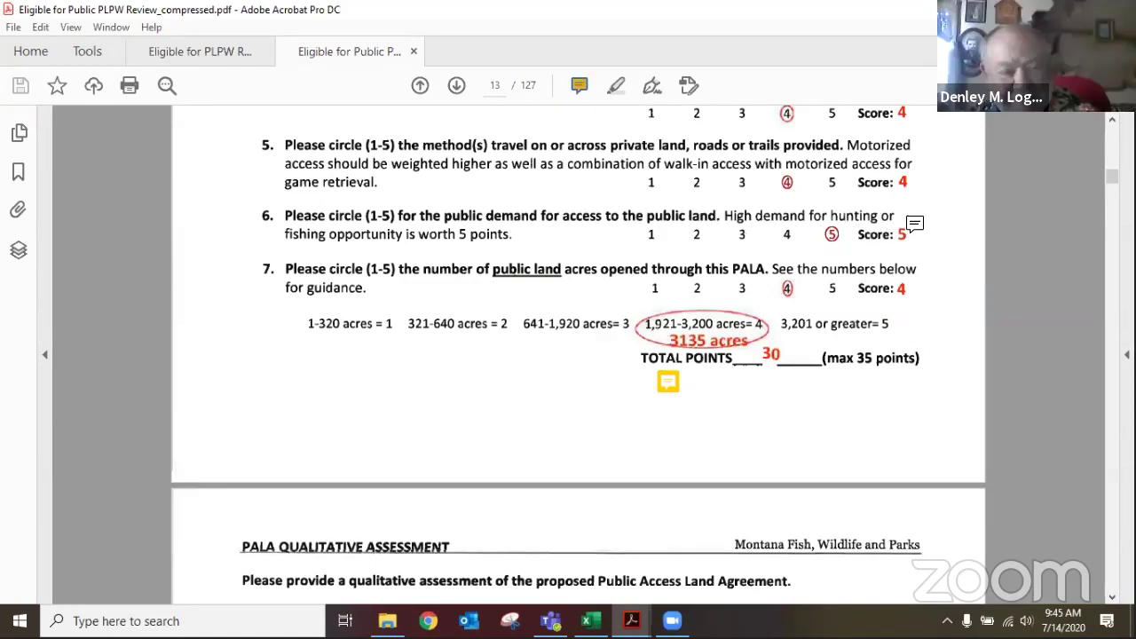
{"action": "left_click", "coordinate": [930, 222]}
{"action": "type", "text": "T"}
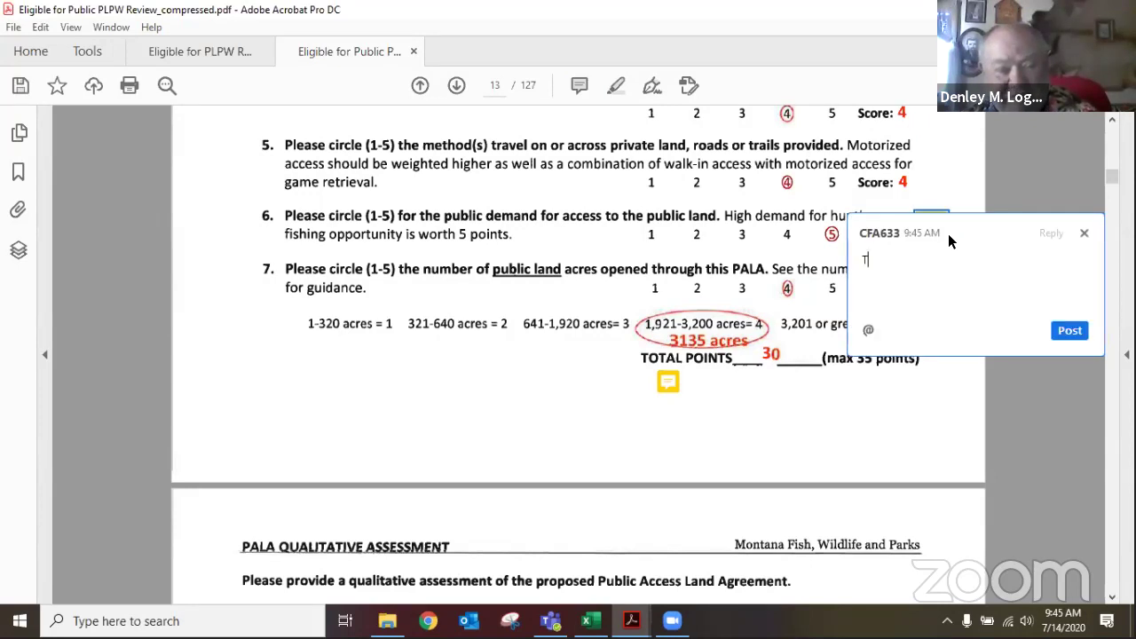
{"action": "type", "text": "his shou"}
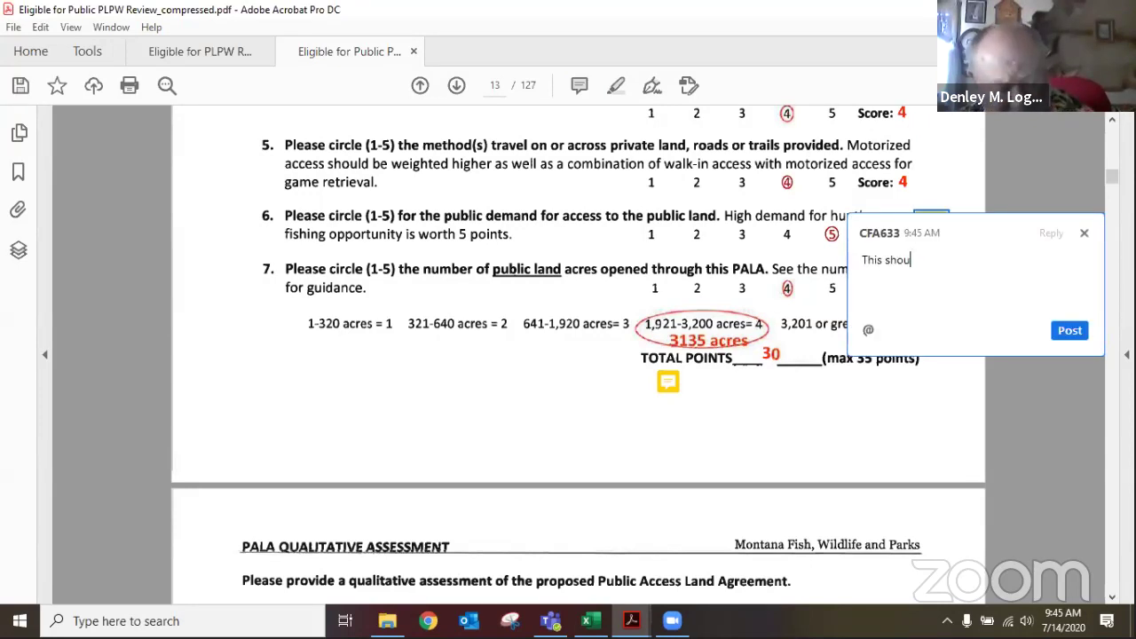
{"action": "type", "text": "ld"}
{"action": "key", "text": "ctrl+a"}
{"action": "type", "text": "T"}
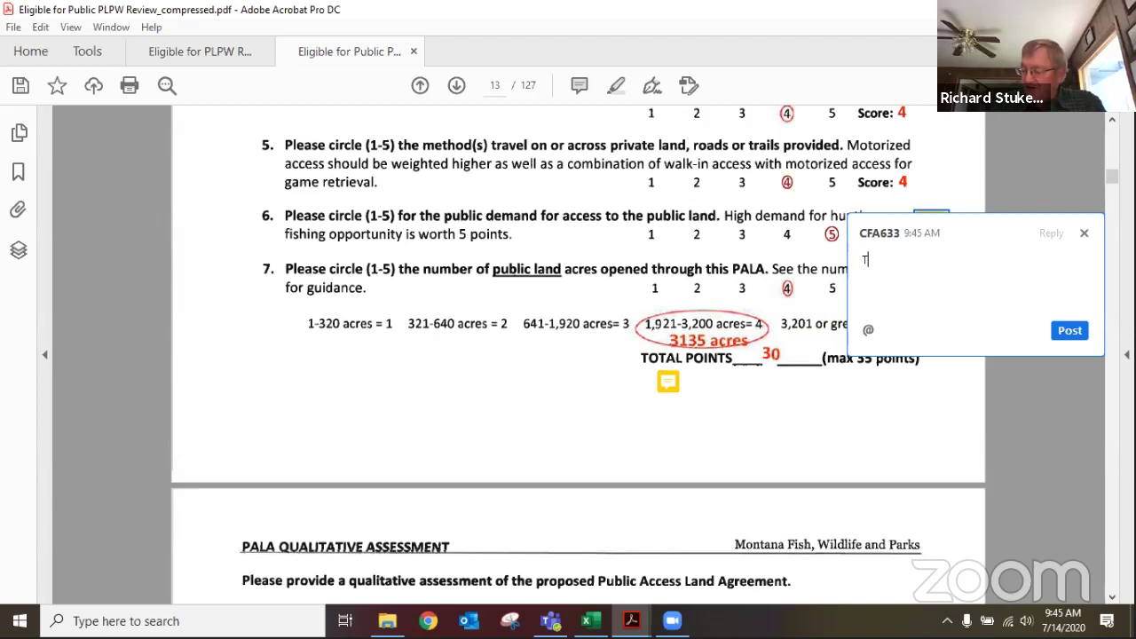
{"action": "key", "text": "BackSpace"}
Write "PLPW reccomends decreasing by 2 points." in the note beside question 6's score
{"action": "type", "text": "PLP"}
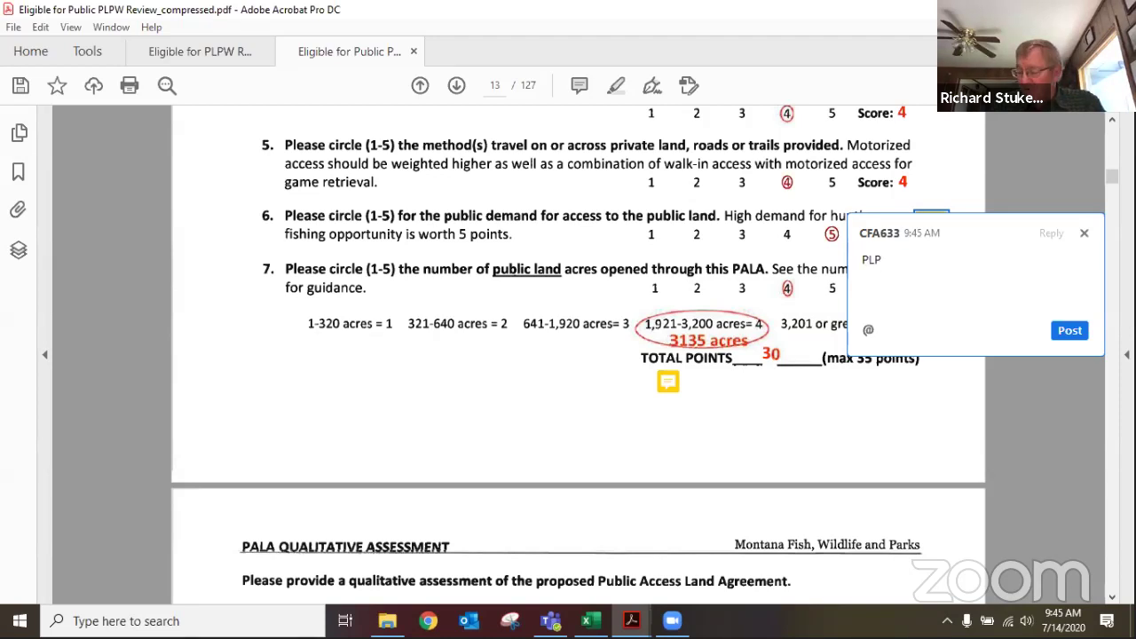
{"action": "type", "text": "W reccom"}
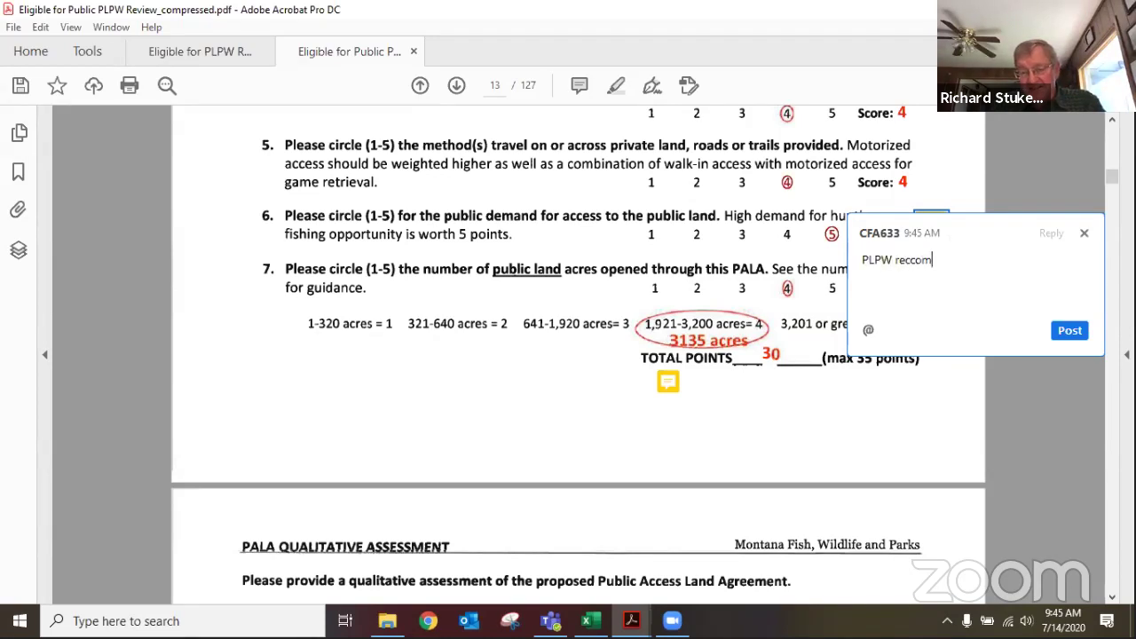
{"action": "type", "text": "ends de"}
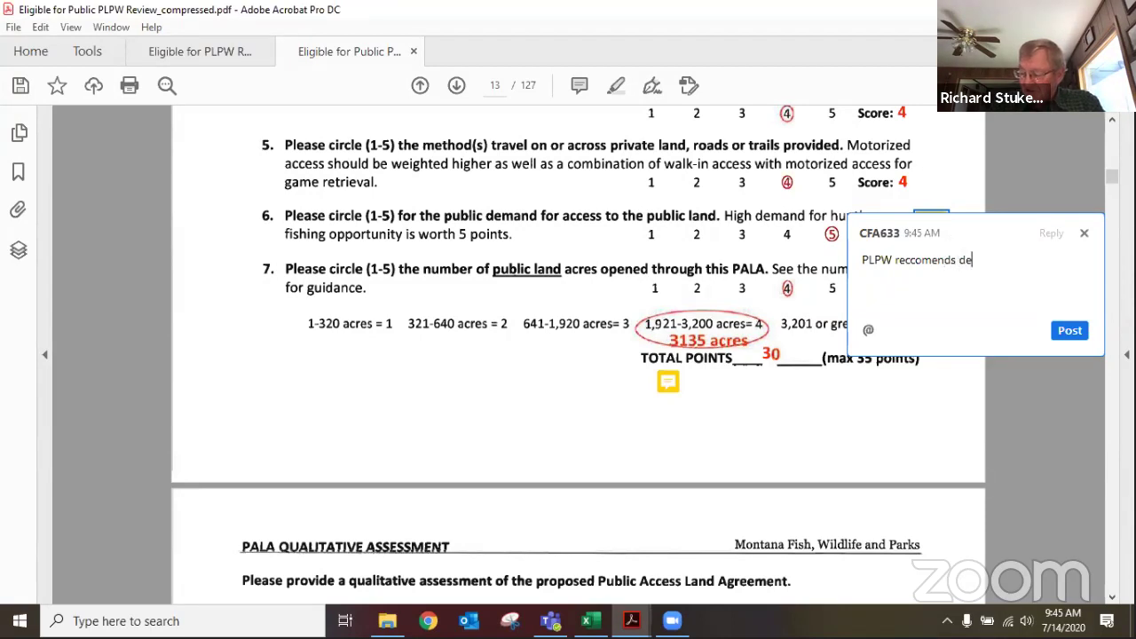
{"action": "type", "text": "creasing by 2 "}
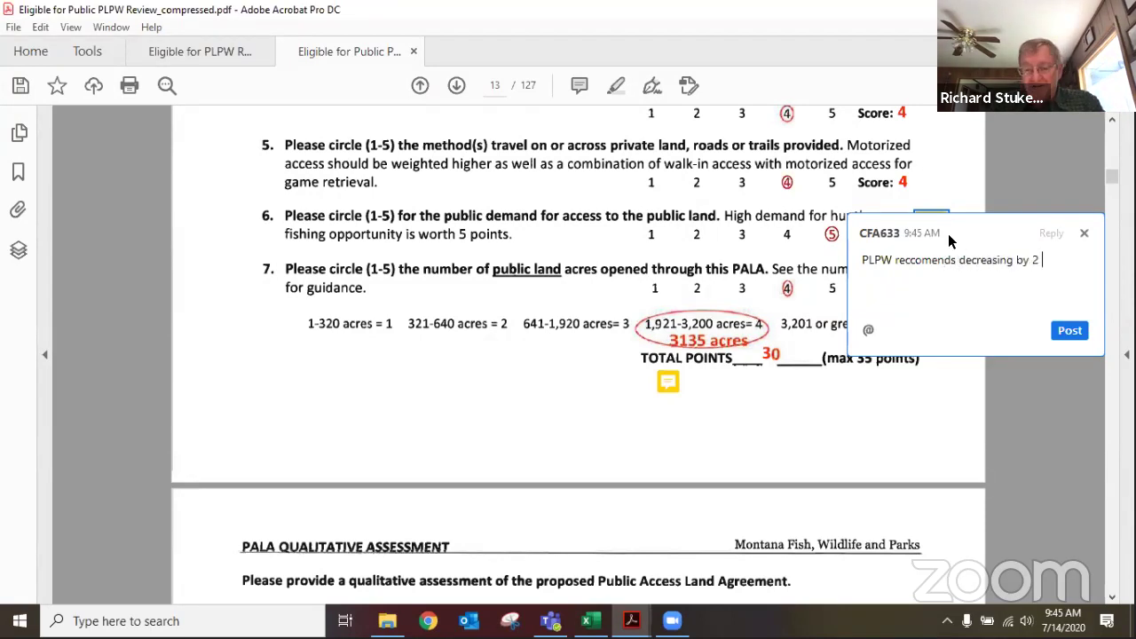
{"action": "type", "text": "points."}
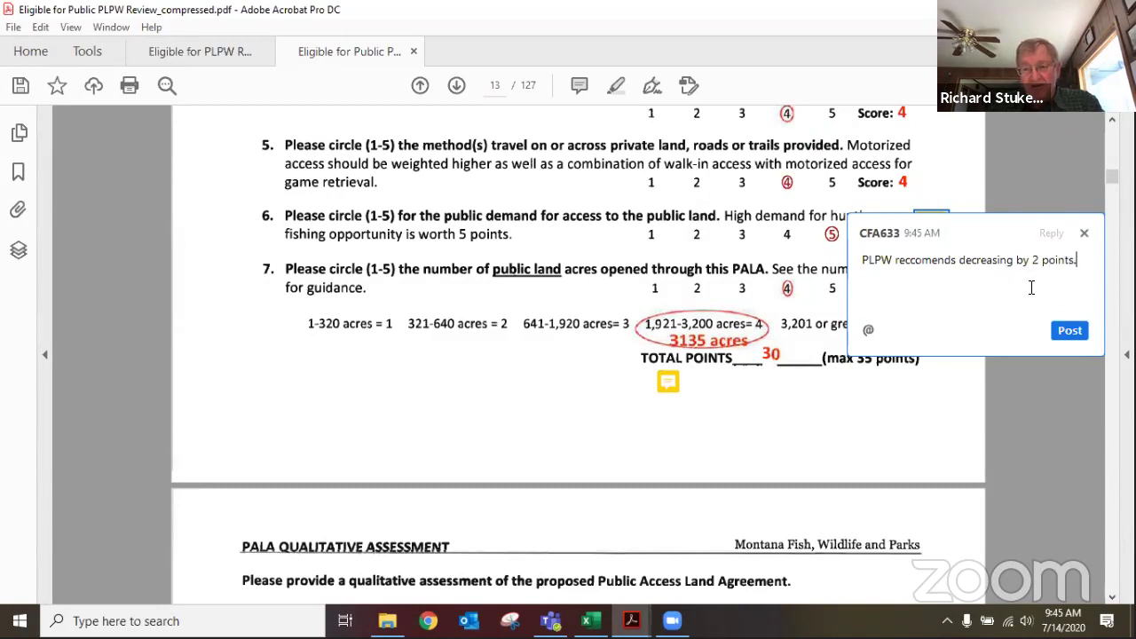
Shorten question 6's note to "PLPW reccomends decreasing.", then post and close it
{"action": "key", "text": "BackSpace"}
{"action": "key", "text": "BackSpace"}
{"action": "key", "text": "BackSpace"}
{"action": "key", "text": "BackSpace"}
{"action": "key", "text": "BackSpace"}
{"action": "key", "text": "BackSpace"}
{"action": "key", "text": "BackSpace"}
{"action": "key", "text": "BackSpace"}
{"action": "key", "text": "BackSpace"}
{"action": "key", "text": "BackSpace"}
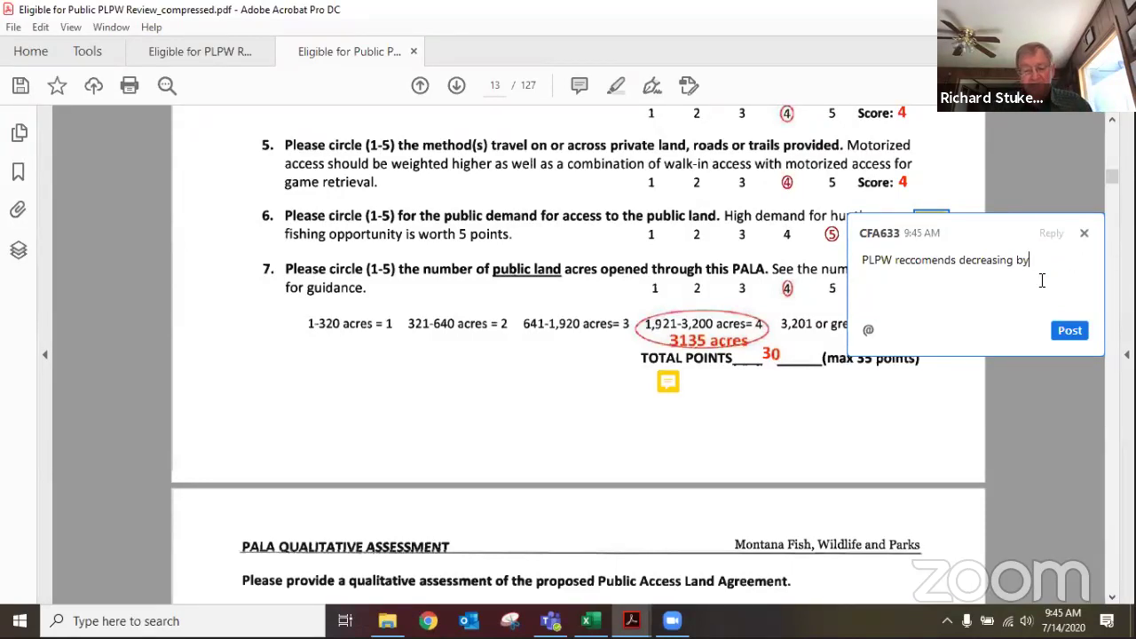
{"action": "key", "text": "BackSpace"}
{"action": "key", "text": "BackSpace"}
{"action": "key", "text": "BackSpace"}
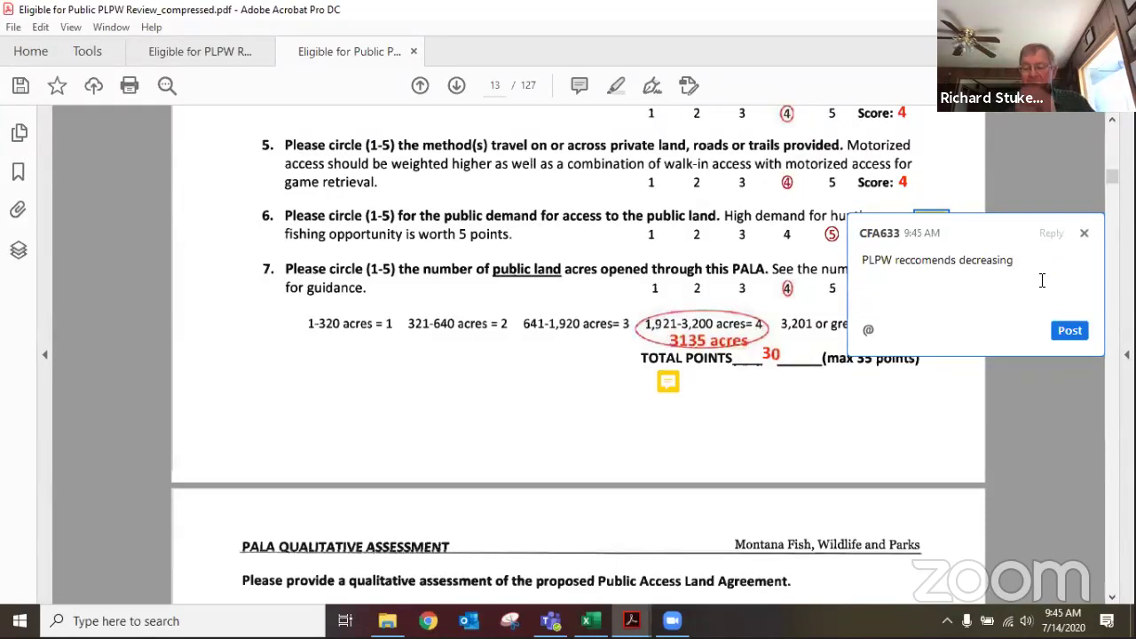
{"action": "type", "text": "."}
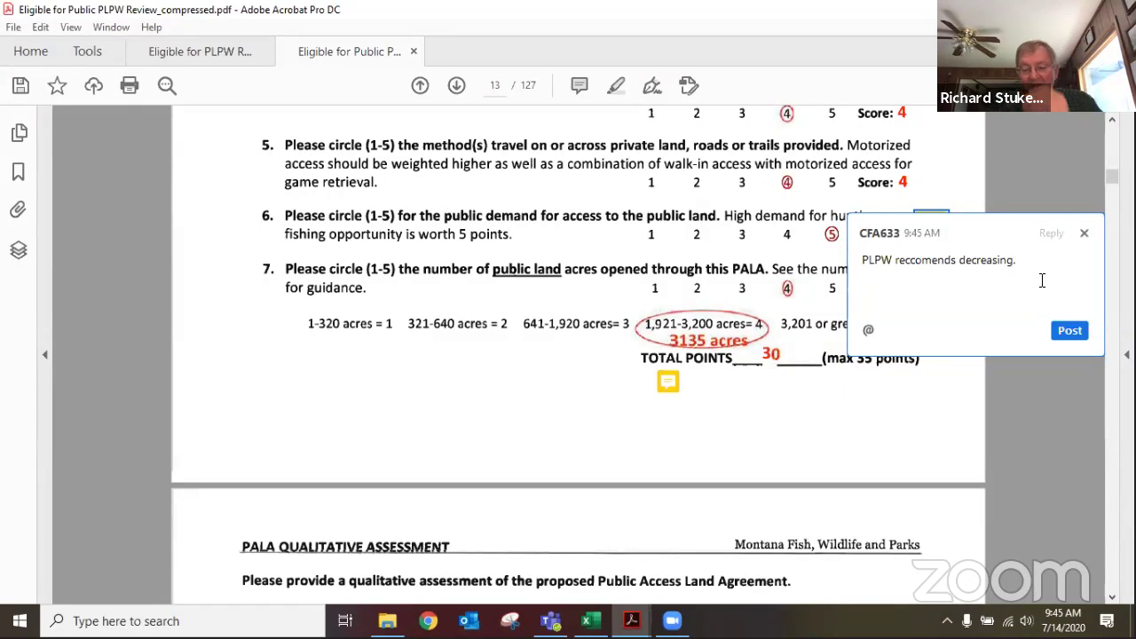
{"action": "left_click", "coordinate": [1068, 331]}
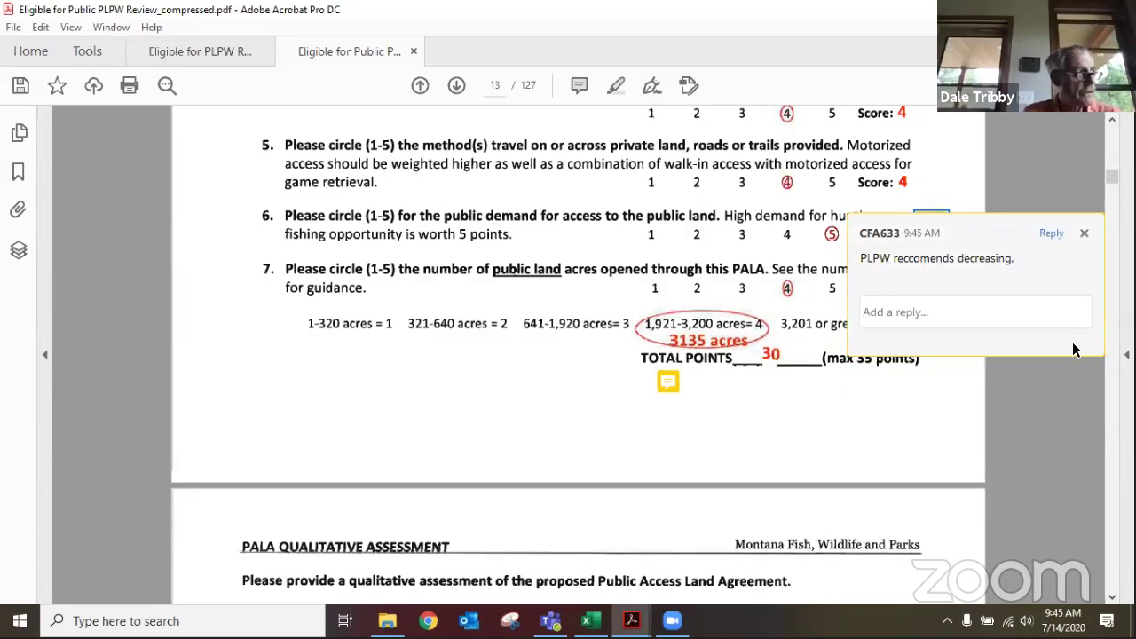
{"action": "scroll", "coordinate": [849, 411], "scroll_direction": "down", "scroll_amount": 2}
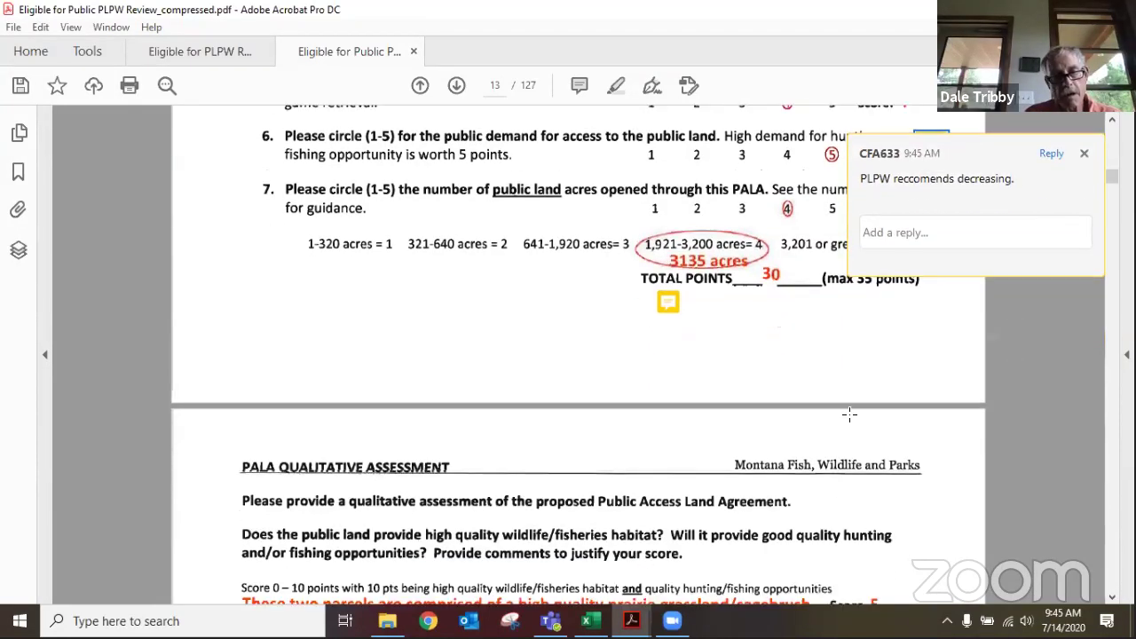
{"action": "left_click", "coordinate": [1083, 153]}
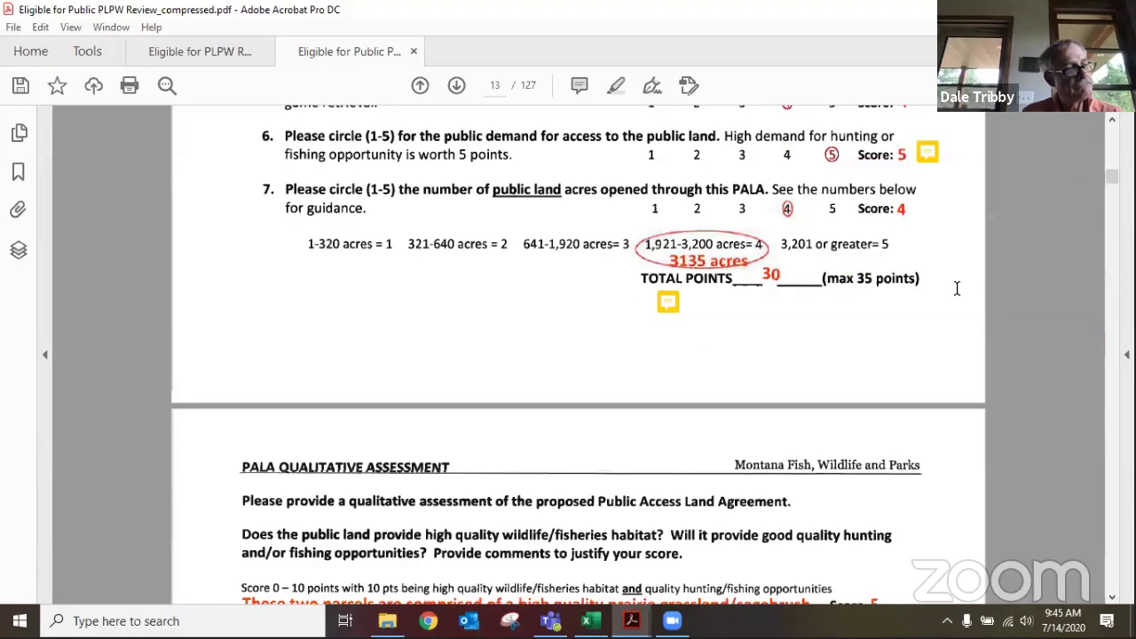
Place a sticky note beside the 30-35 points row of the payment schedule on page 15
{"action": "scroll", "coordinate": [846, 334], "scroll_direction": "down", "scroll_amount": 8}
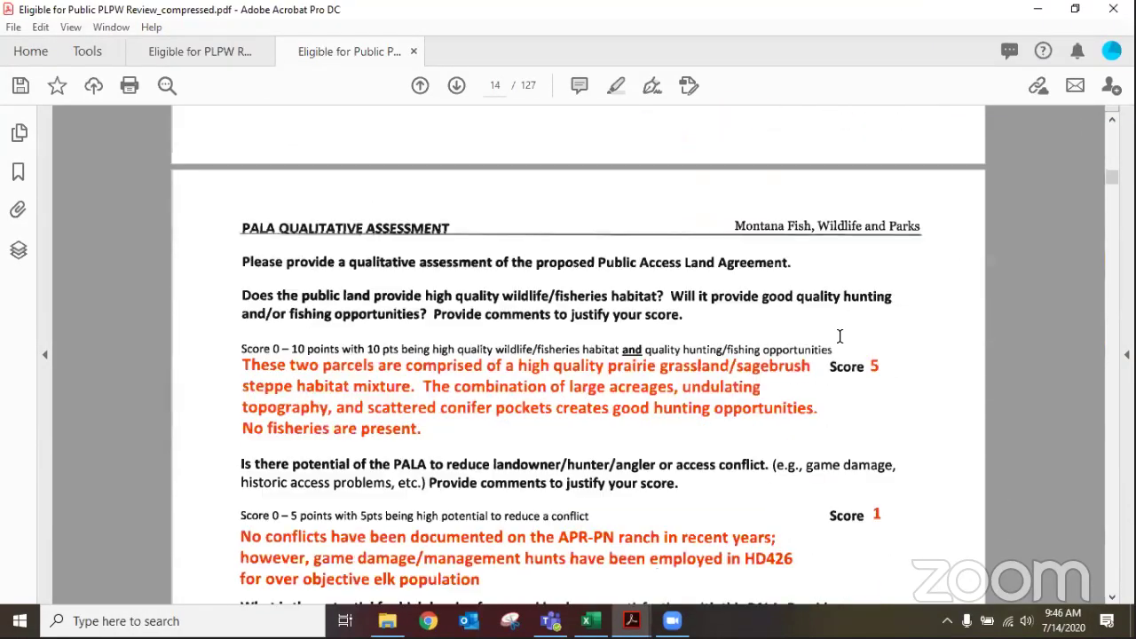
{"action": "scroll", "coordinate": [838, 335], "scroll_direction": "down", "scroll_amount": 7}
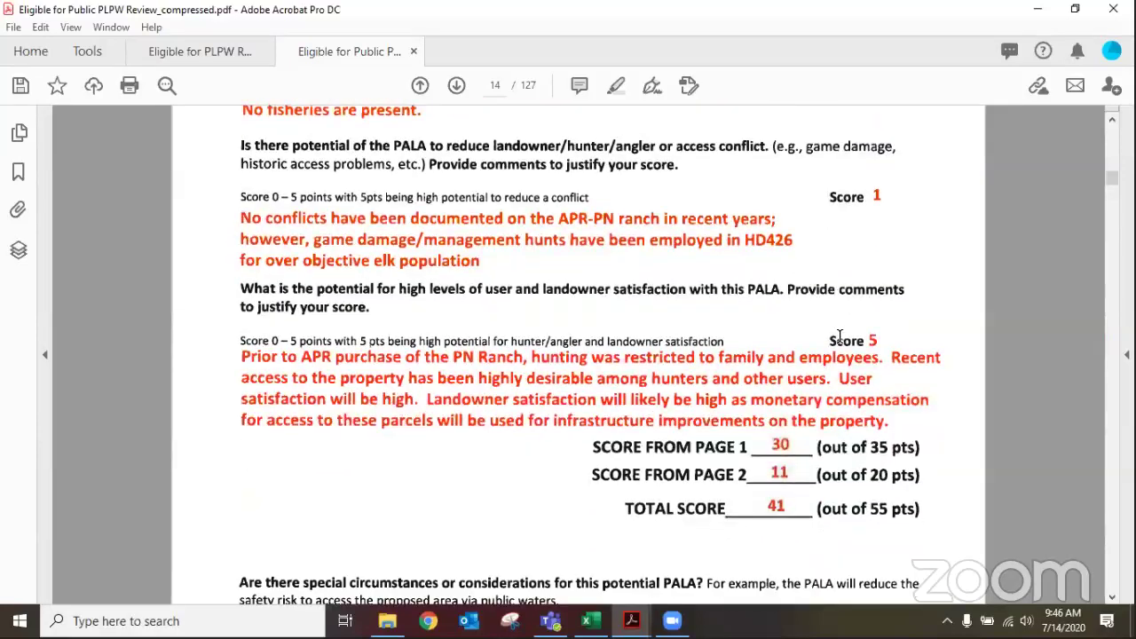
{"action": "scroll", "coordinate": [838, 336], "scroll_direction": "down", "scroll_amount": 5}
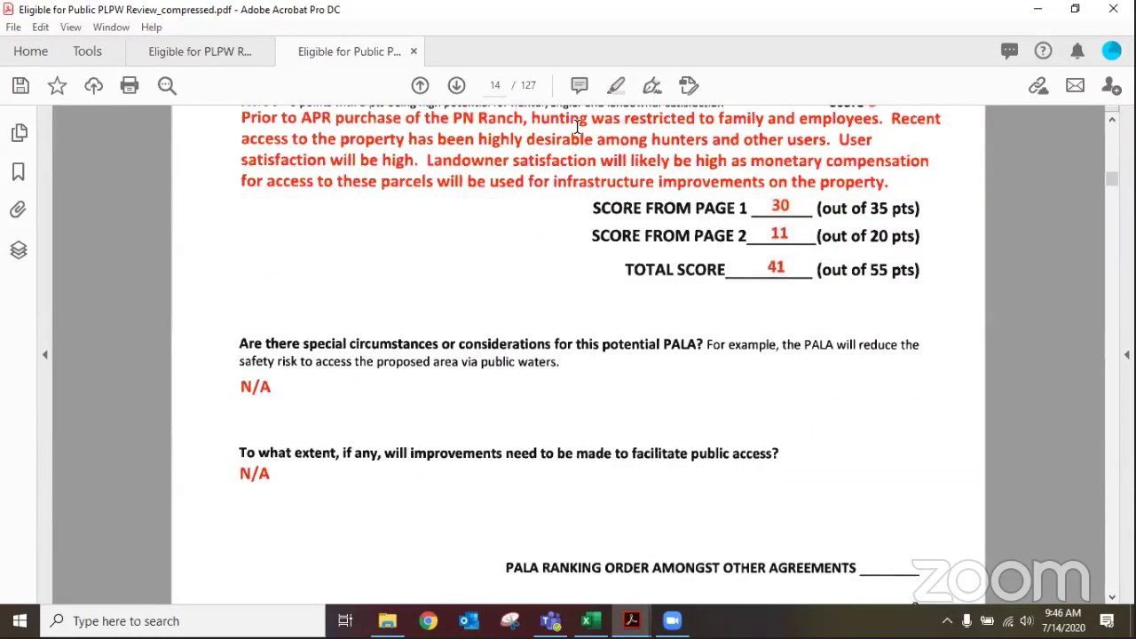
{"action": "left_click", "coordinate": [578, 85]}
{"action": "scroll", "coordinate": [756, 426], "scroll_direction": "down", "scroll_amount": 6}
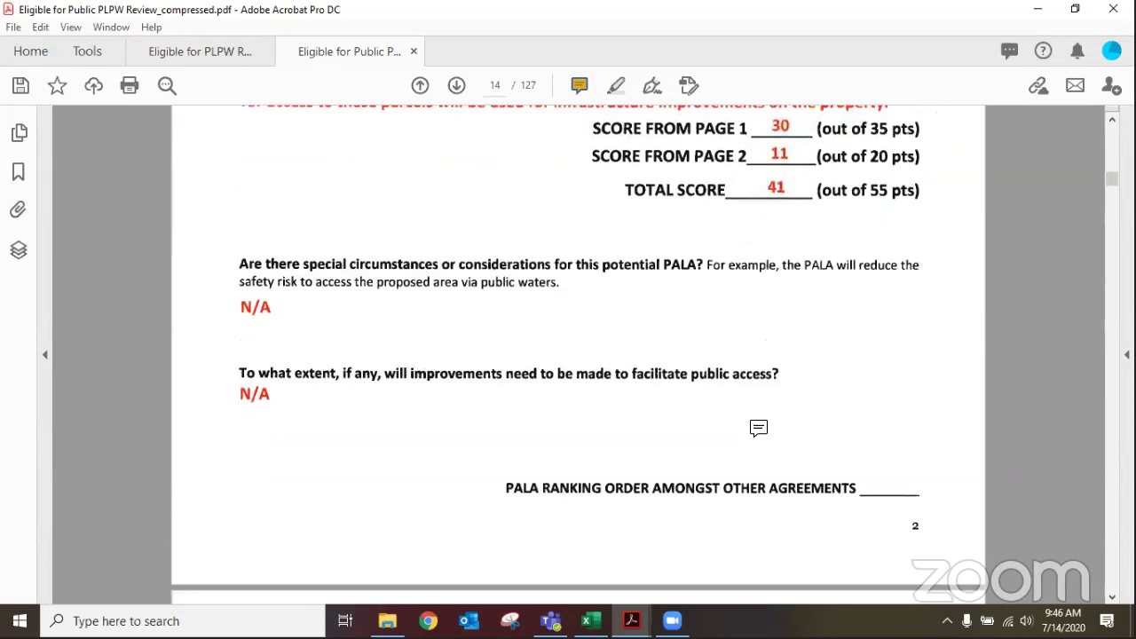
{"action": "scroll", "coordinate": [758, 428], "scroll_direction": "down", "scroll_amount": 12}
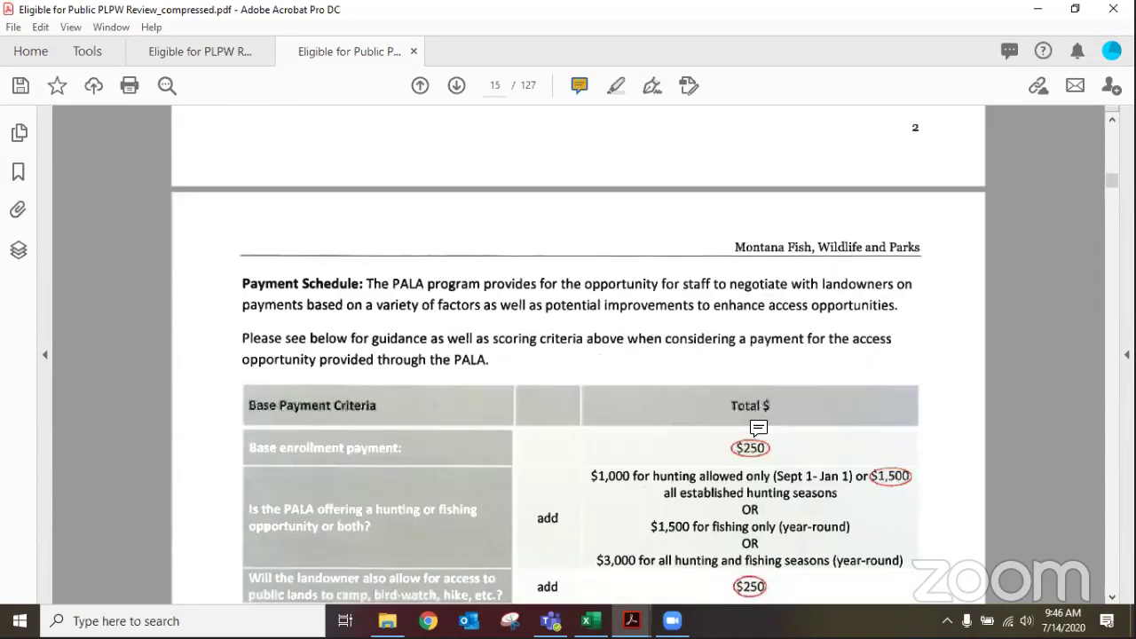
{"action": "scroll", "coordinate": [767, 433], "scroll_direction": "down", "scroll_amount": 3}
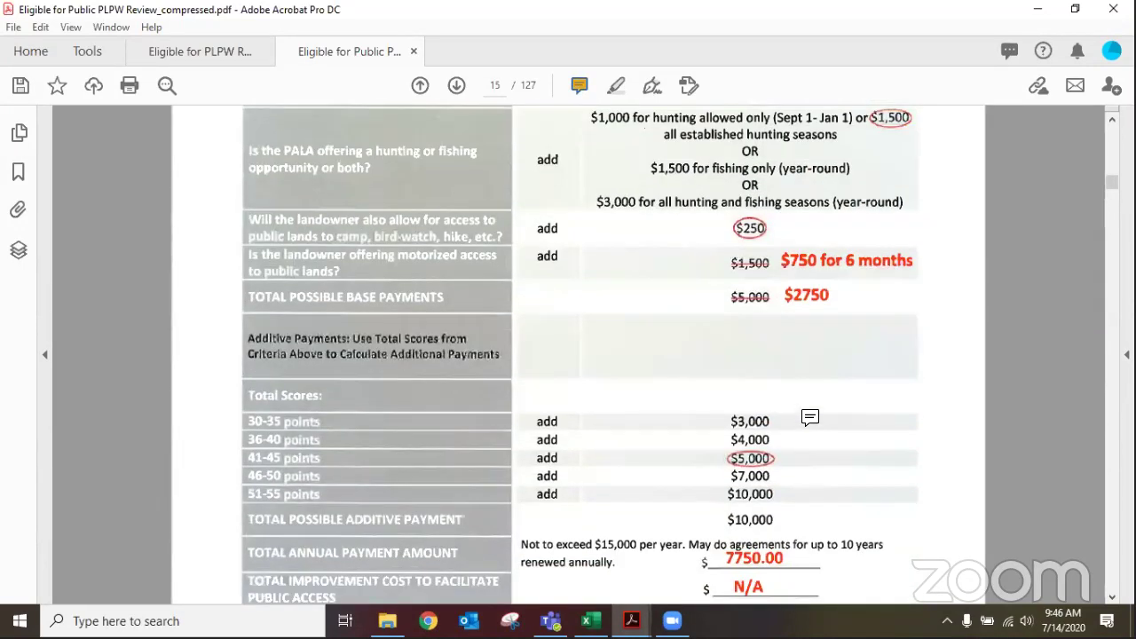
{"action": "left_click", "coordinate": [811, 418]}
Begin the payment schedule note with "PLPW is recommending"
{"action": "type", "text": "P"}
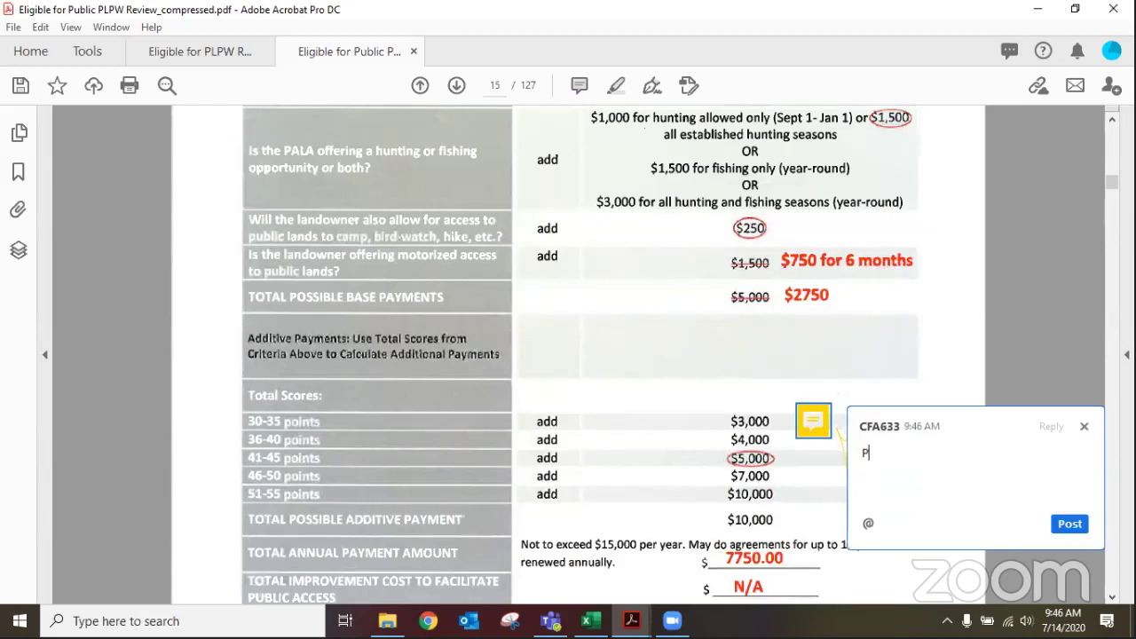
{"action": "type", "text": "LPW is recco"}
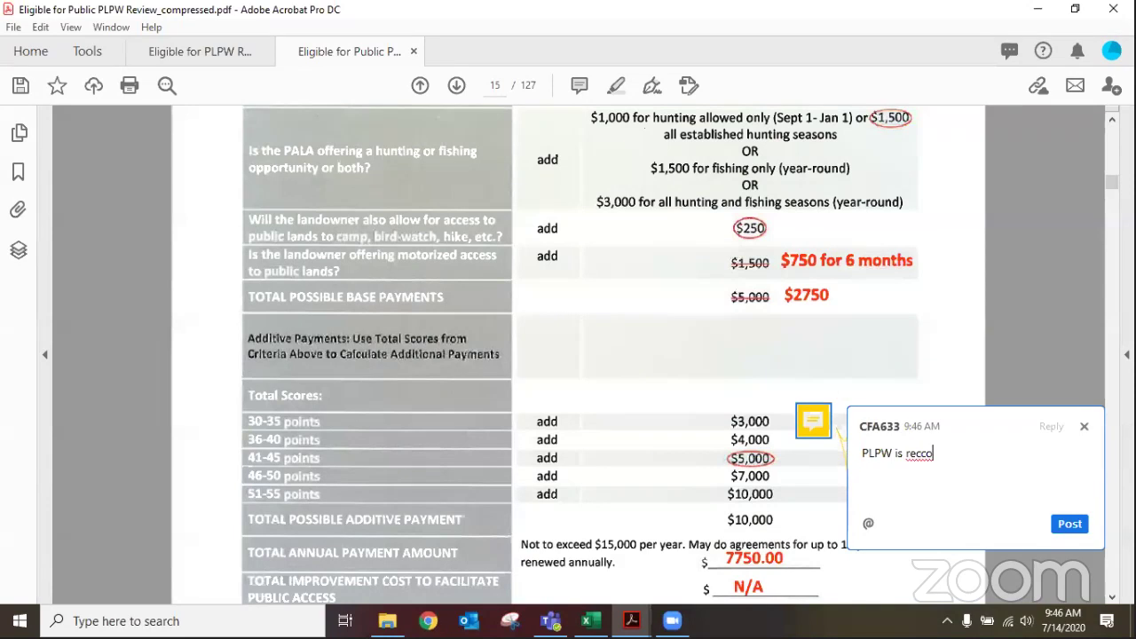
{"action": "key", "text": "BackSpace"}
{"action": "key", "text": "BackSpace"}
{"action": "type", "text": "omending"}
{"action": "key", "text": "BackSpace"}
{"action": "key", "text": "BackSpace"}
{"action": "key", "text": "BackSpace"}
{"action": "key", "text": "BackSpace"}
{"action": "key", "text": "BackSpace"}
{"action": "key", "text": "BackSpace"}
{"action": "type", "text": "mending "}
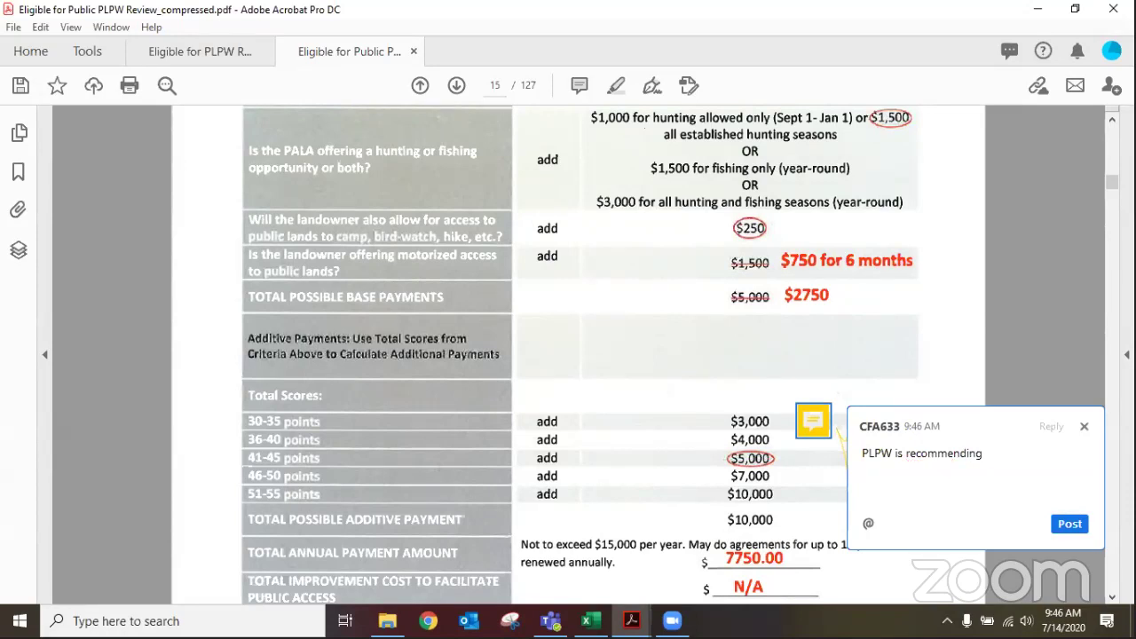
Continue the payment schedule note with "decrease point totals to range below."
{"action": "type", "text": "decrease point systems"}
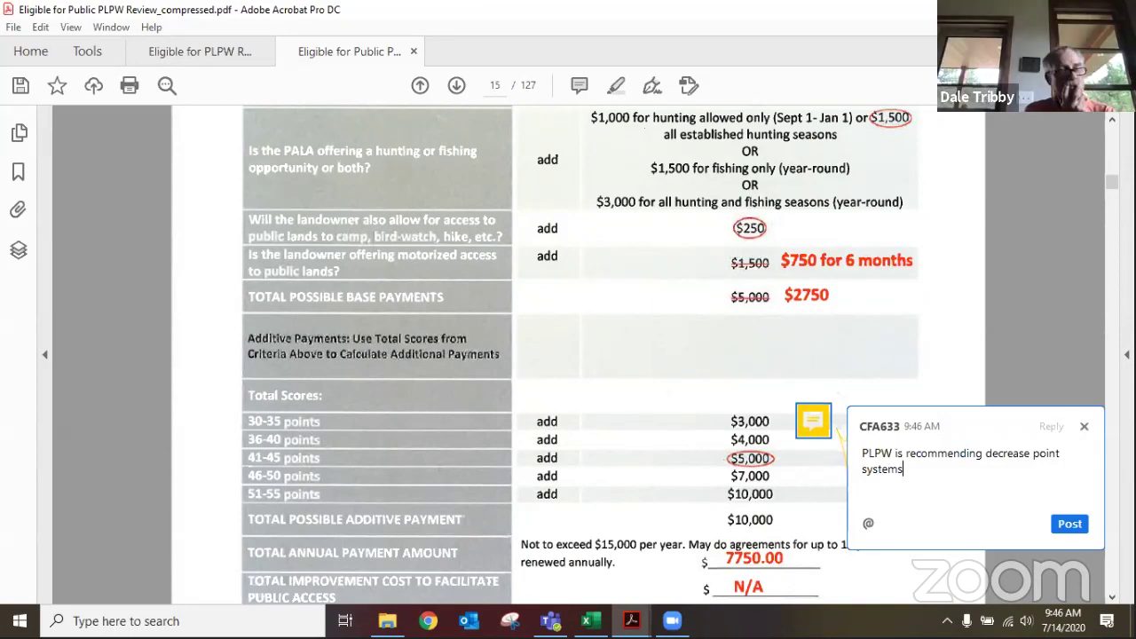
{"action": "key", "text": "BackSpace"}
{"action": "key", "text": "BackSpace"}
{"action": "key", "text": "BackSpace"}
{"action": "key", "text": "BackSpace"}
{"action": "key", "text": "BackSpace"}
{"action": "key", "text": "BackSpace"}
{"action": "key", "text": "BackSpace"}
{"action": "type", "text": "t"}
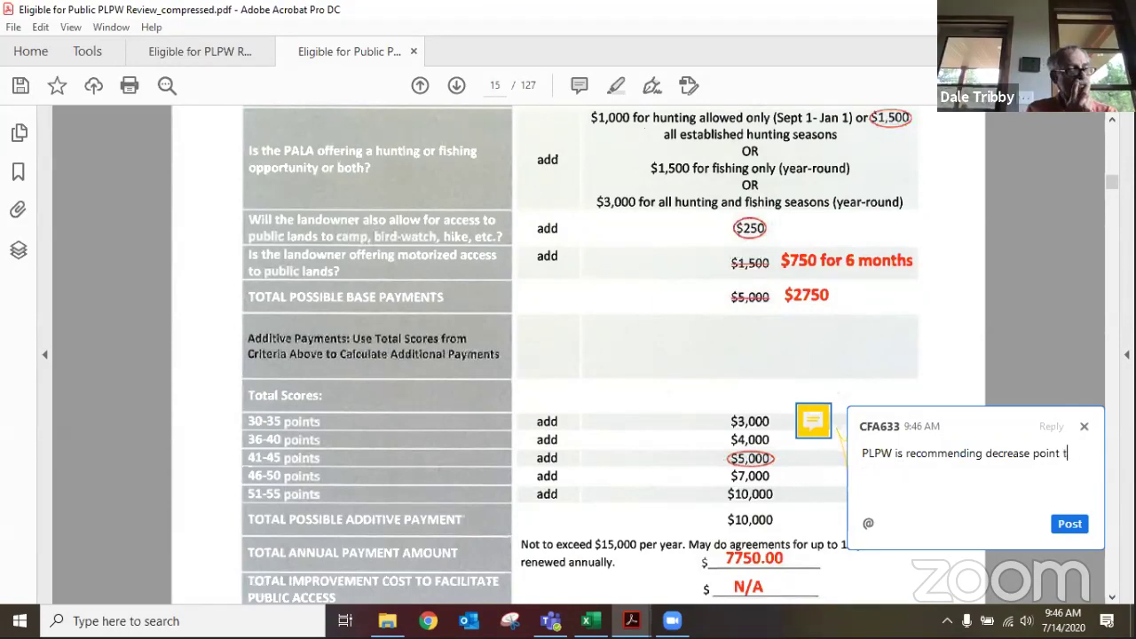
{"action": "type", "text": "otal s to ra"}
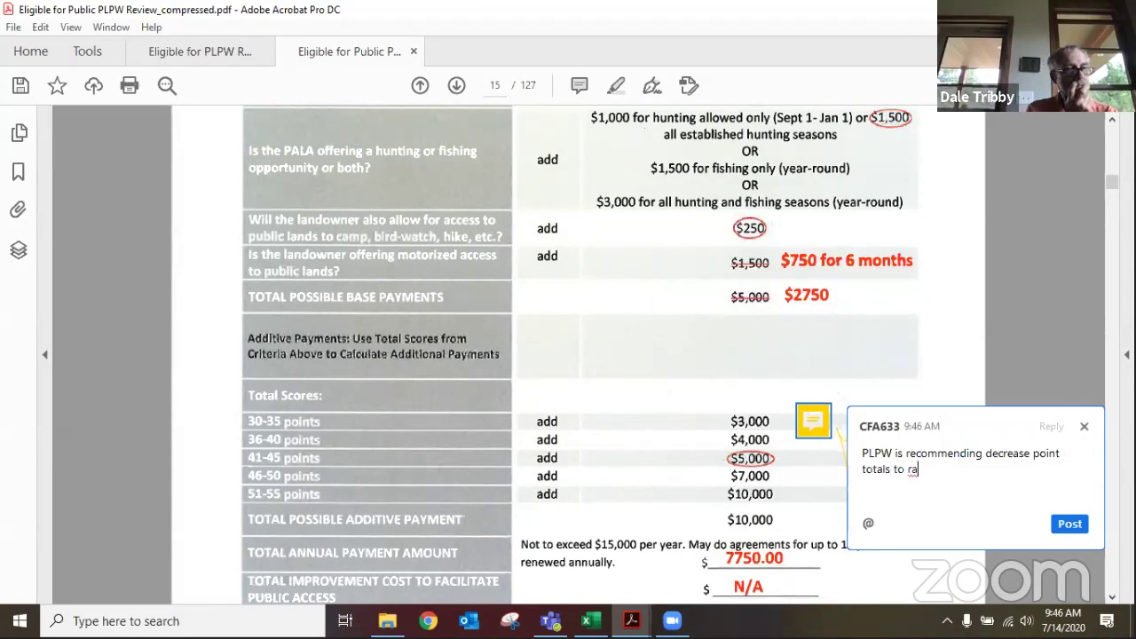
{"action": "type", "text": "nge below."}
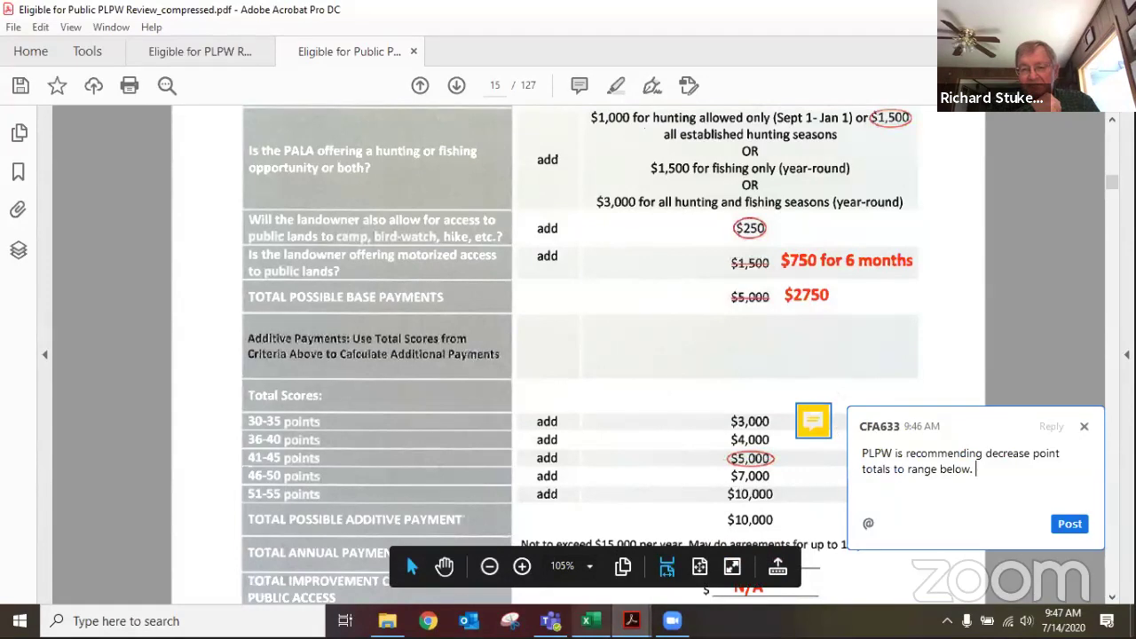
Adjust the note's height slightly and add "36-40. It will change payment to $6750." to its text
{"action": "mouse_move", "coordinate": [632, 620]}
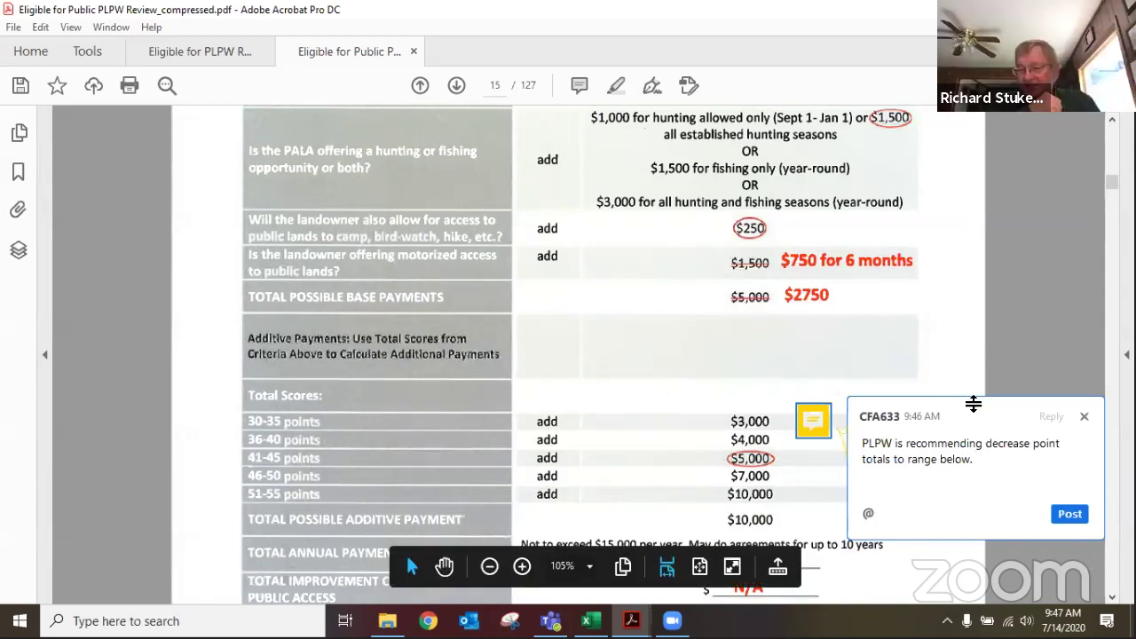
{"action": "left_click_drag", "start_coordinate": [973, 398], "coordinate": [973, 404]}
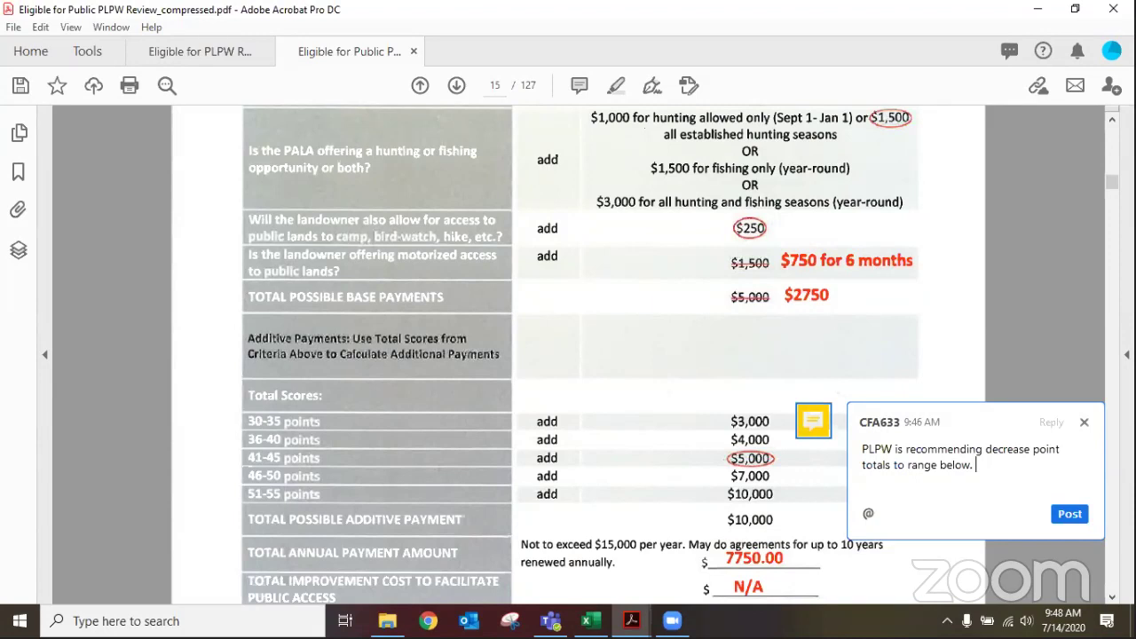
{"action": "type", "text": "36-40. It will chang e pay"}
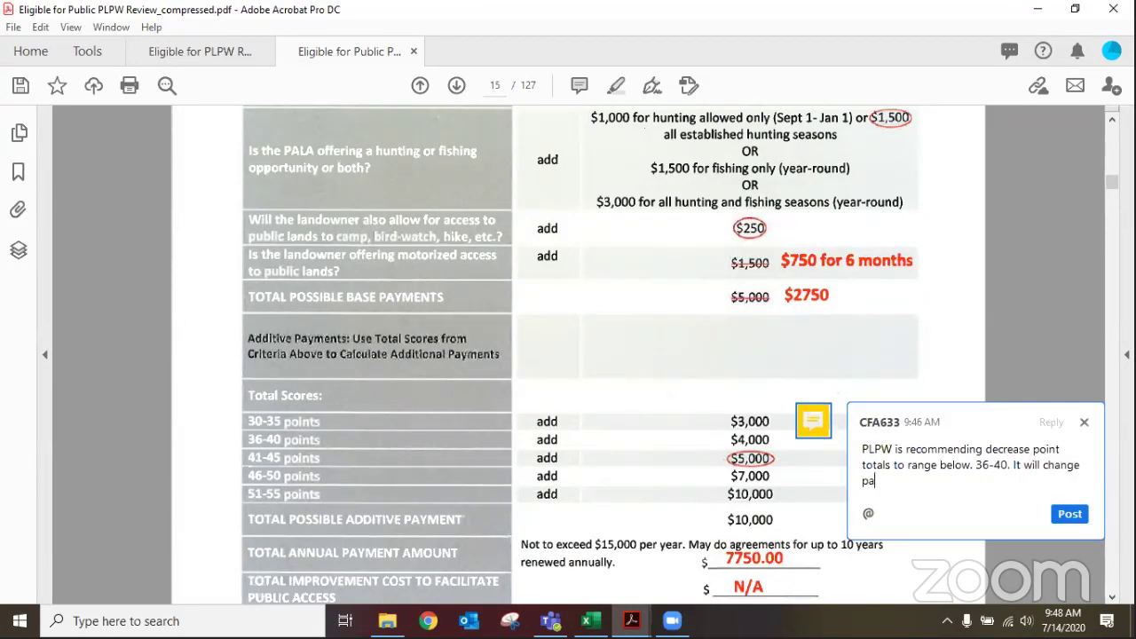
{"action": "type", "text": "ment to $6750"}
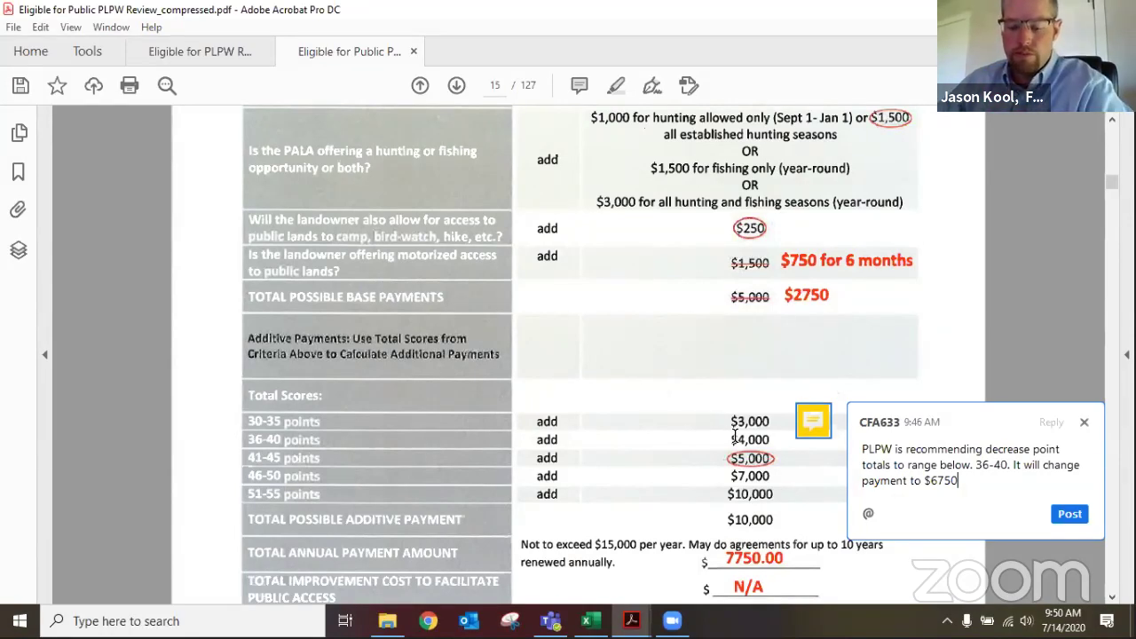
{"action": "type", "text": "."}
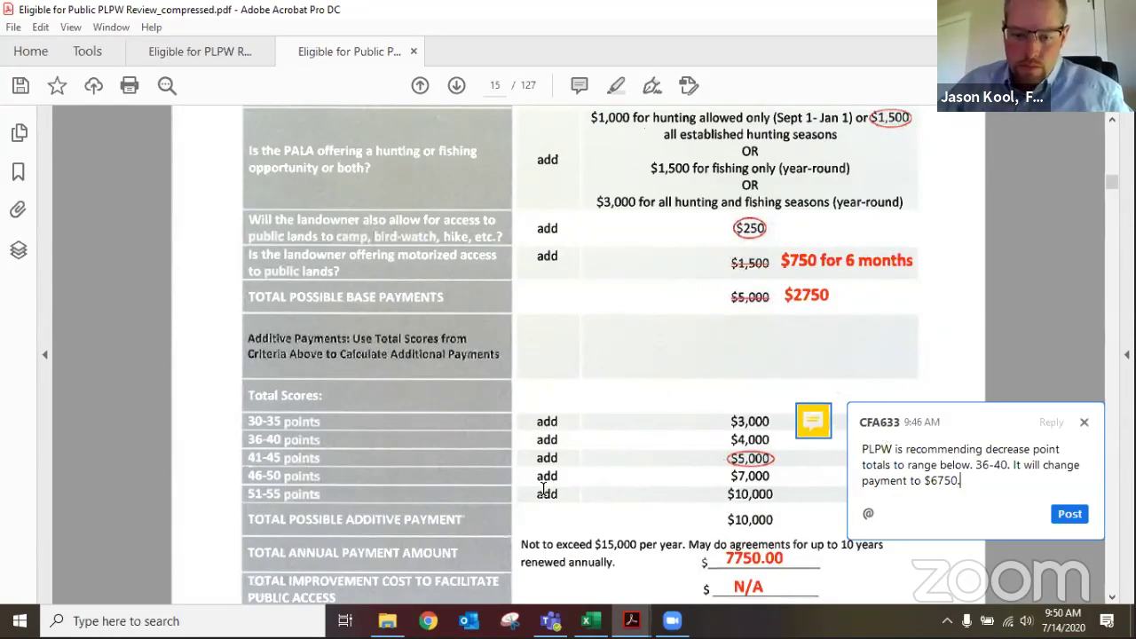
Switch to 2020 Summary for PLPW.xlsx in Excel and enter "Change point totals to reflect change" in cell L5 as the PL/PW recommendation
{"action": "mouse_move", "coordinate": [585, 621]}
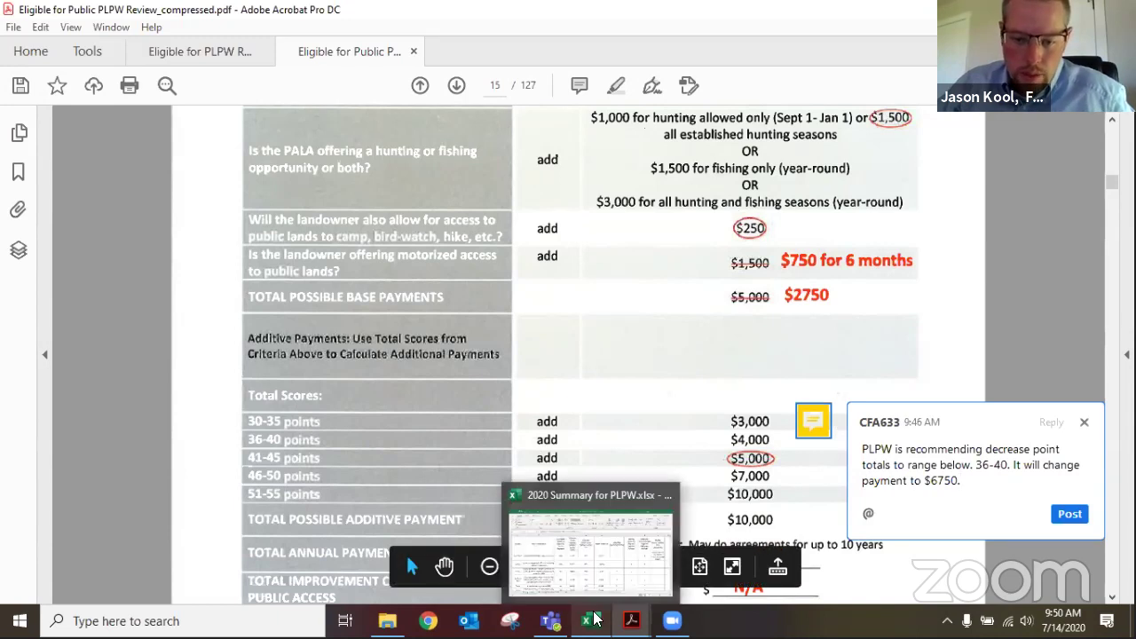
{"action": "left_click", "coordinate": [596, 557]}
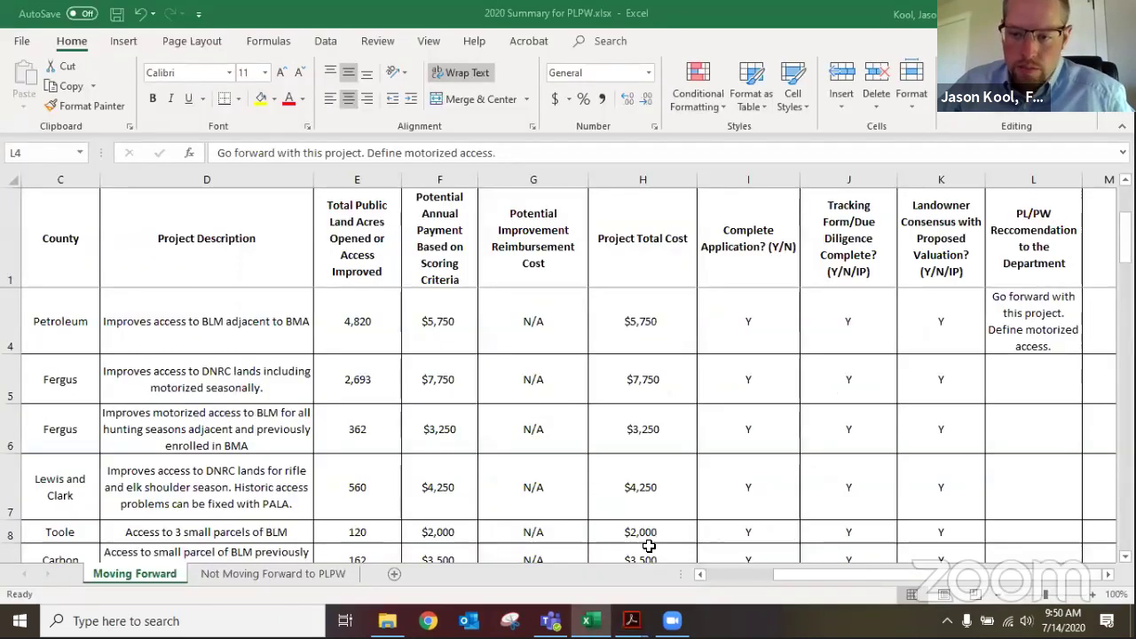
{"action": "left_click", "coordinate": [1019, 380]}
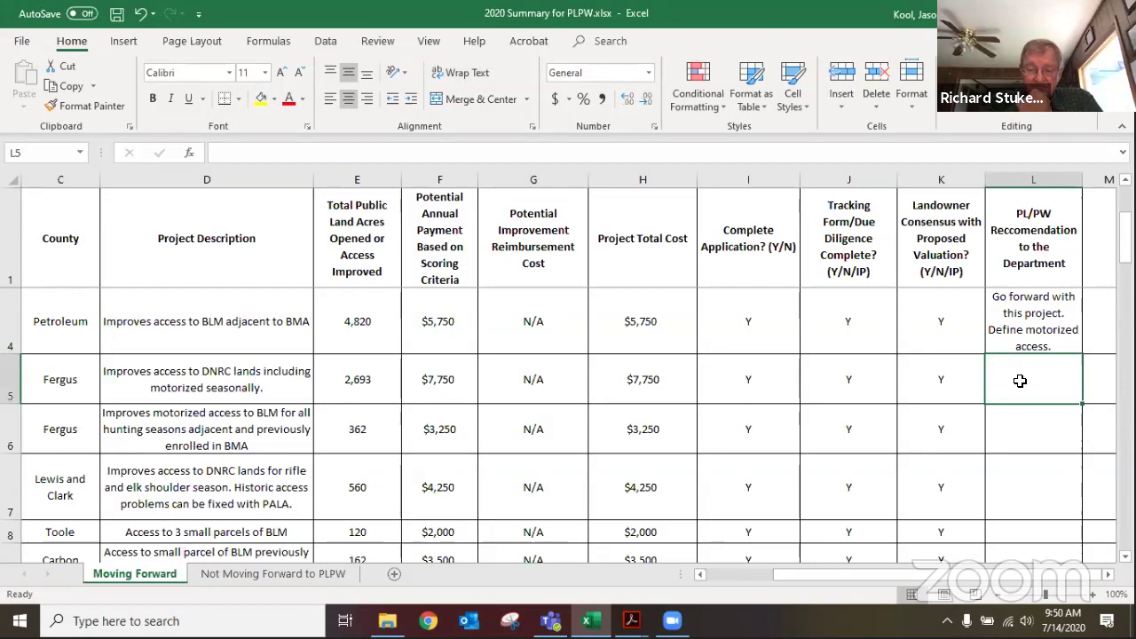
{"action": "type", "text": "Change"}
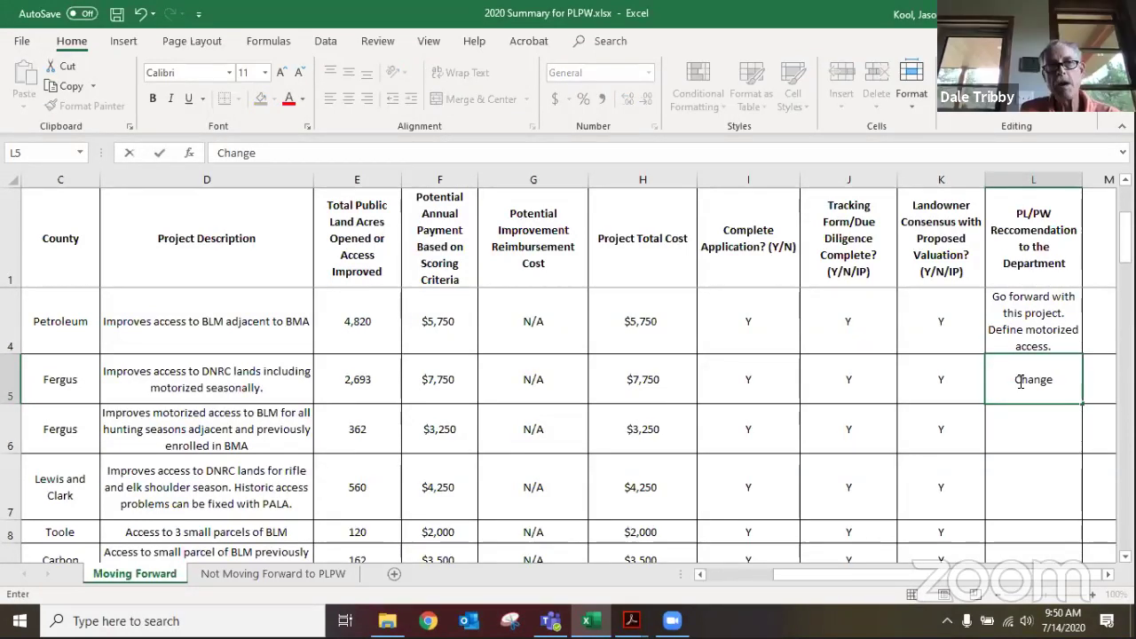
{"action": "type", "text": " point tota"}
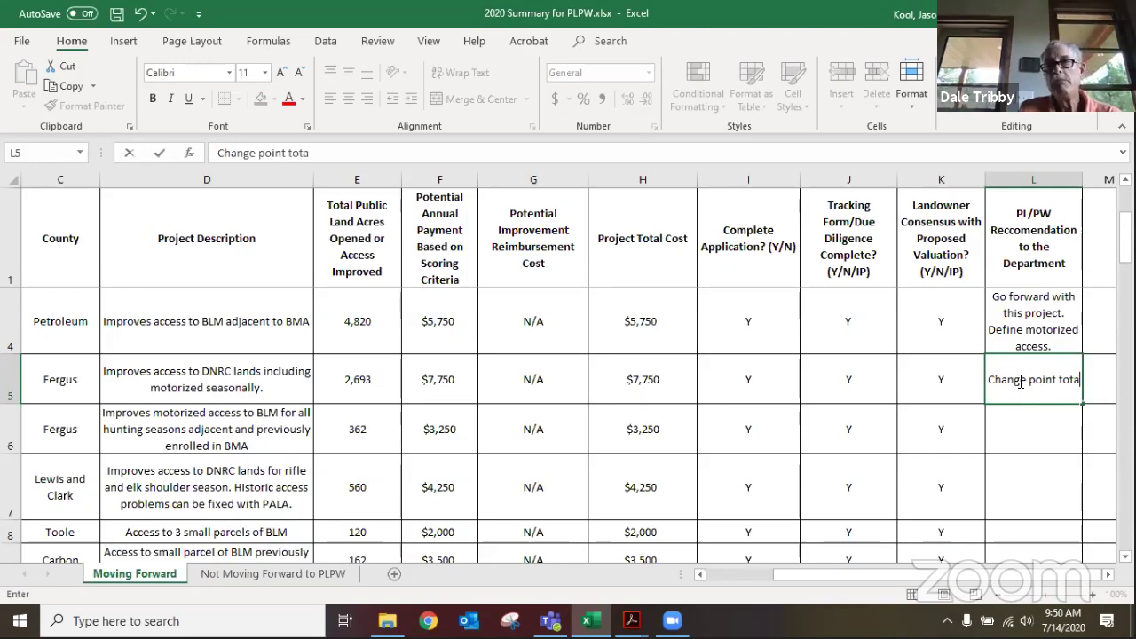
{"action": "type", "text": "ls to ref"}
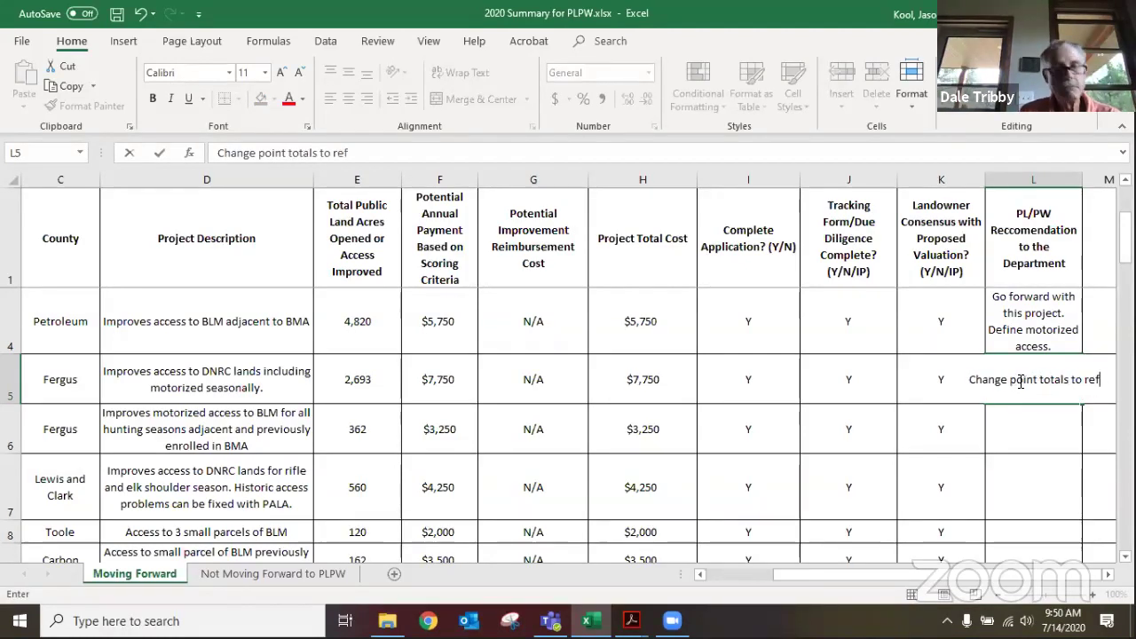
{"action": "type", "text": "lect change"}
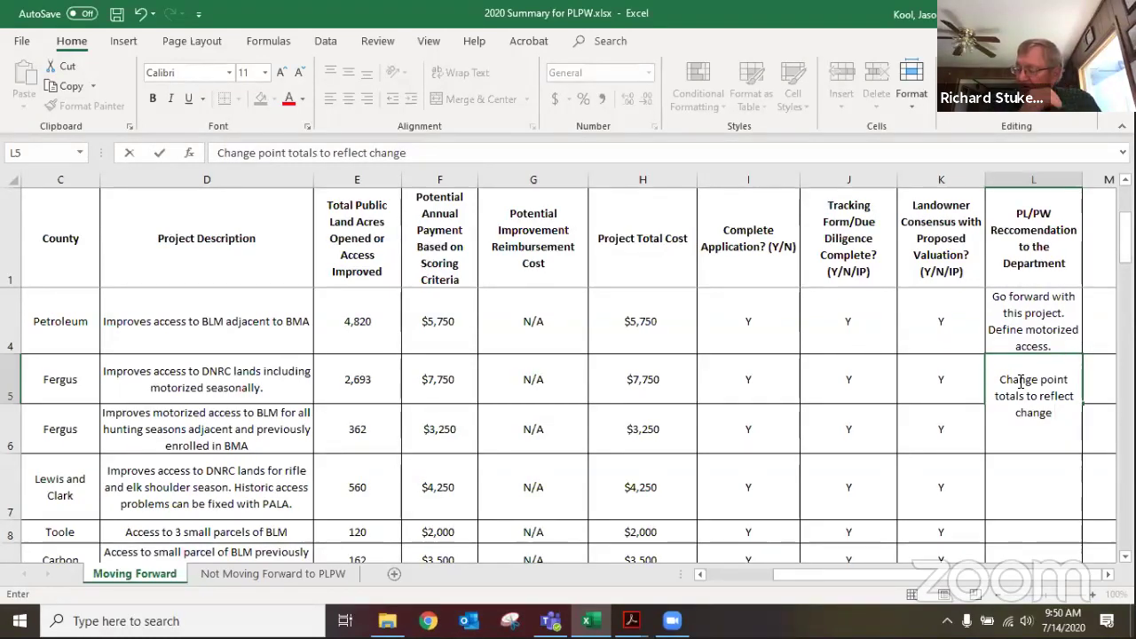
Replace the final word of the L5 recommendation with "decrease in additive criteria."
{"action": "key", "text": "BackSpace"}
{"action": "key", "text": "BackSpace"}
{"action": "key", "text": "BackSpace"}
{"action": "key", "text": "BackSpace"}
{"action": "key", "text": "BackSpace"}
{"action": "key", "text": "BackSpace"}
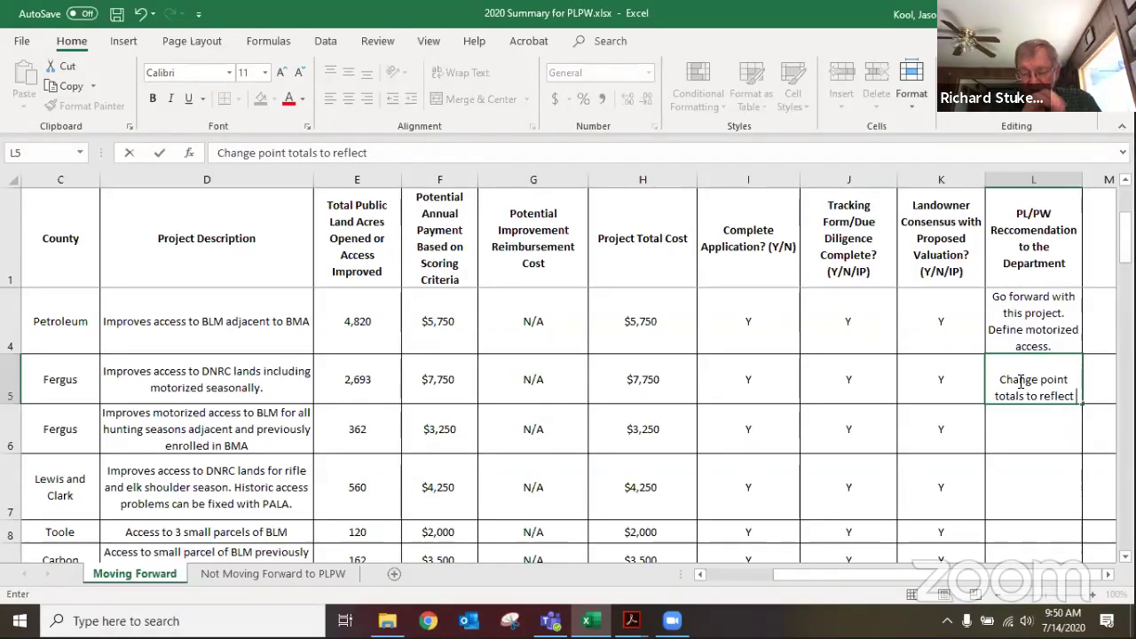
{"action": "type", "text": "decrease in"}
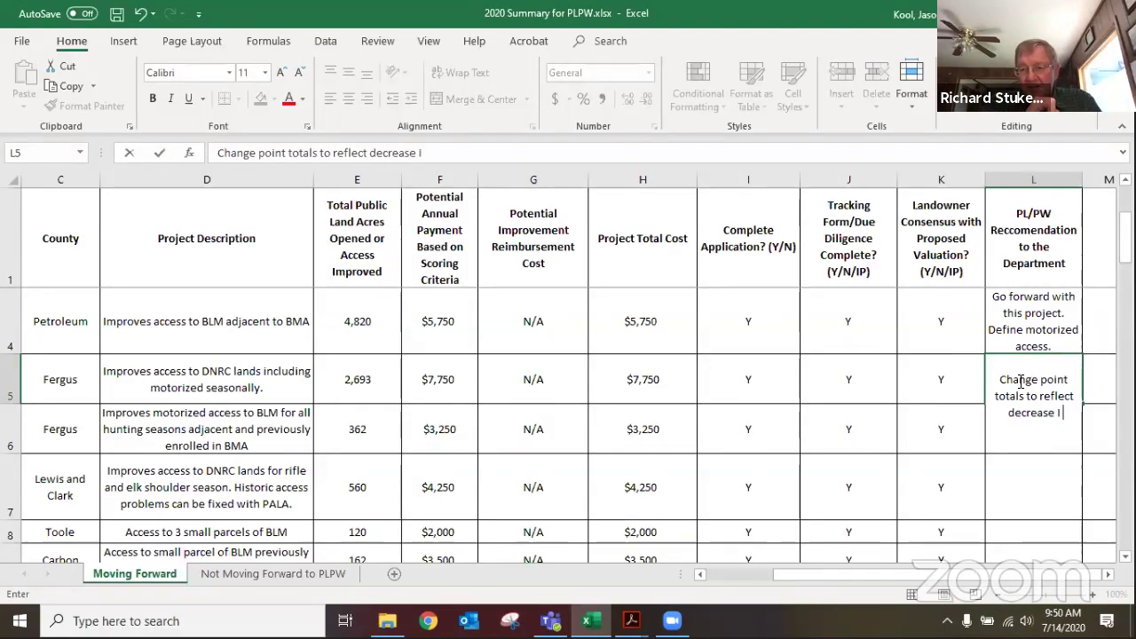
{"action": "type", "text": " adds"}
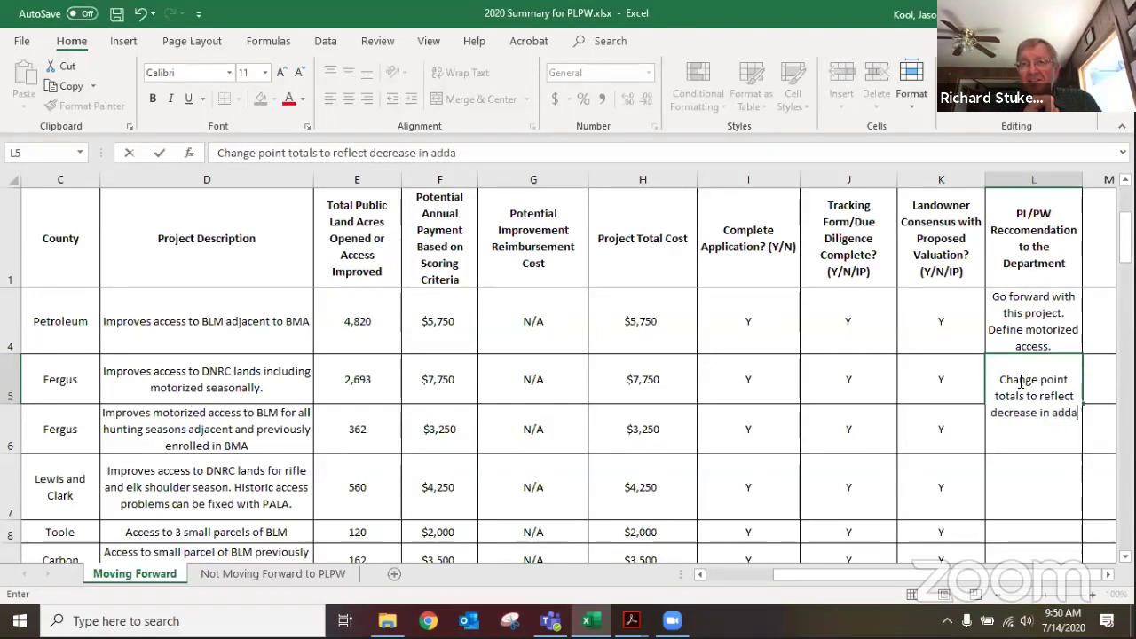
{"action": "key", "text": "BackSpace"}
{"action": "type", "text": "it"}
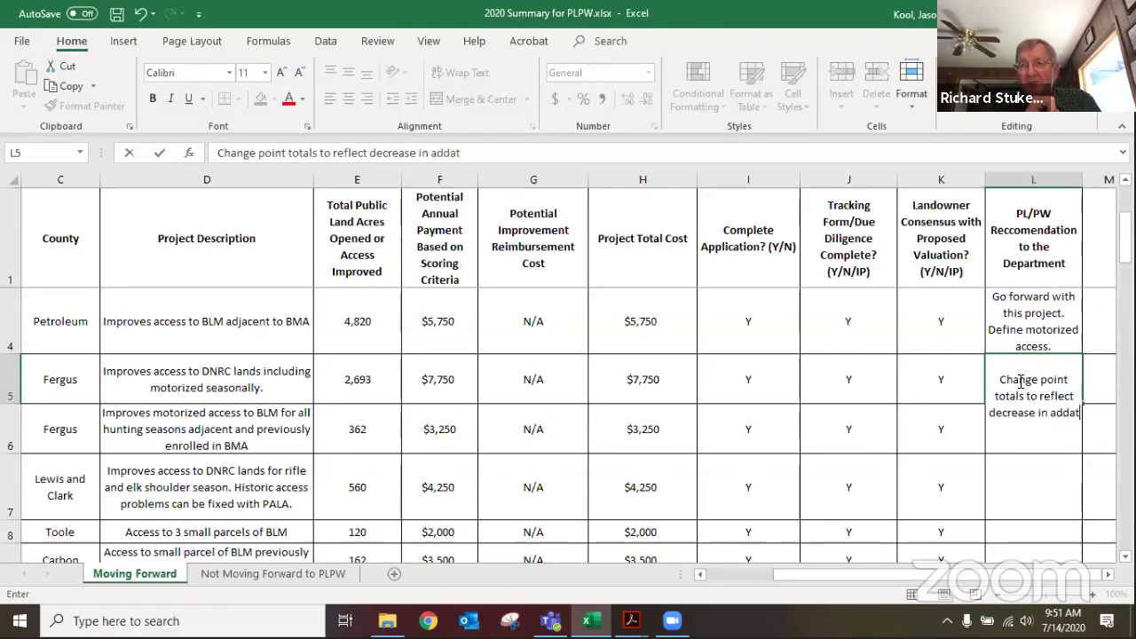
{"action": "key", "text": "BackSpace"}
{"action": "key", "text": "BackSpace"}
{"action": "type", "text": "itive "}
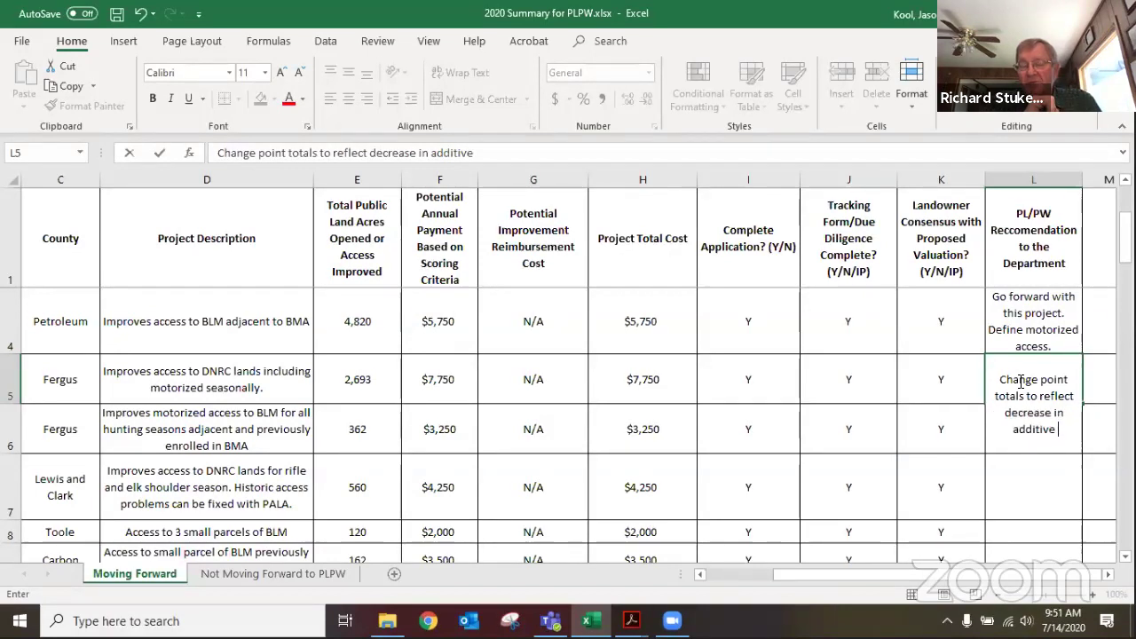
{"action": "type", "text": "criteria."}
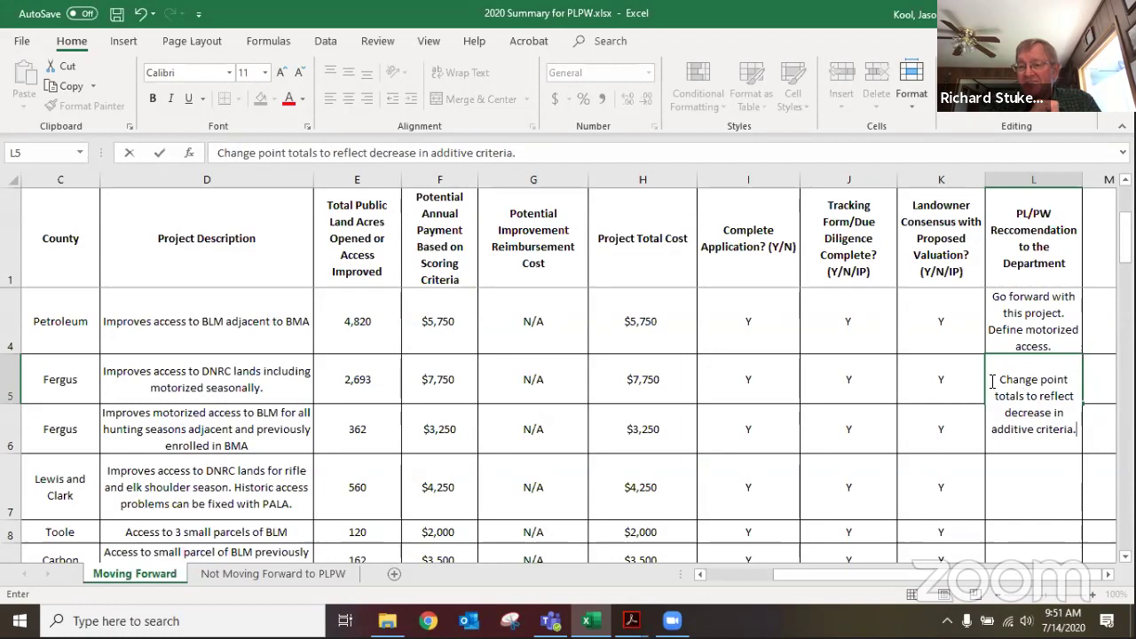
Commit the recommendation in cell L5 and wrap its text within the column
{"action": "left_click", "coordinate": [1023, 473]}
{"action": "left_click", "coordinate": [1037, 380]}
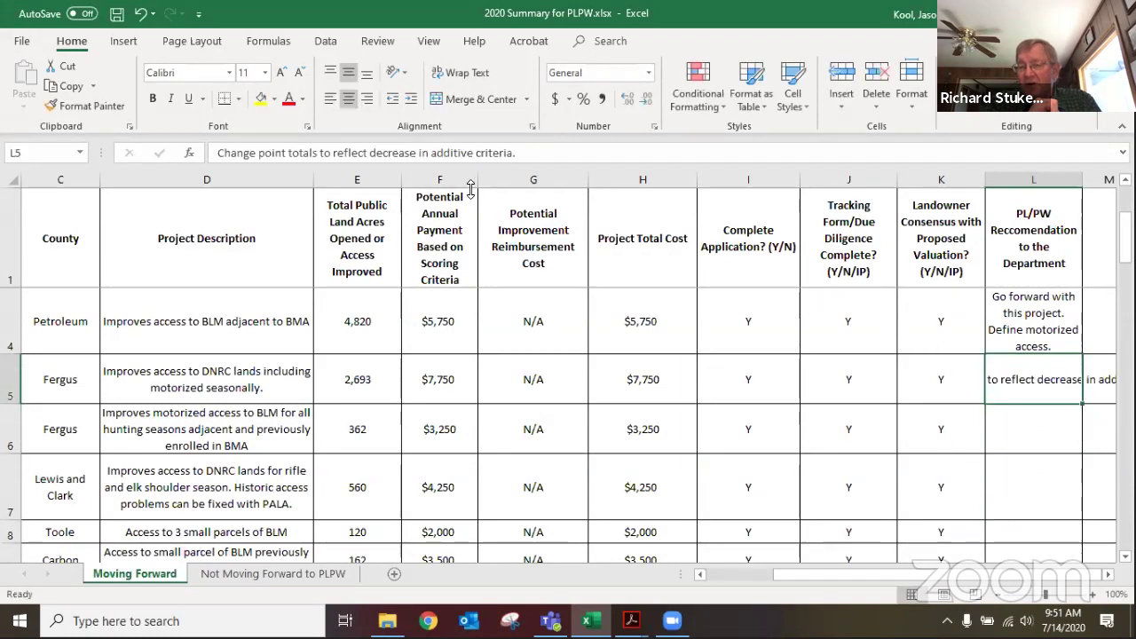
{"action": "left_click", "coordinate": [464, 72]}
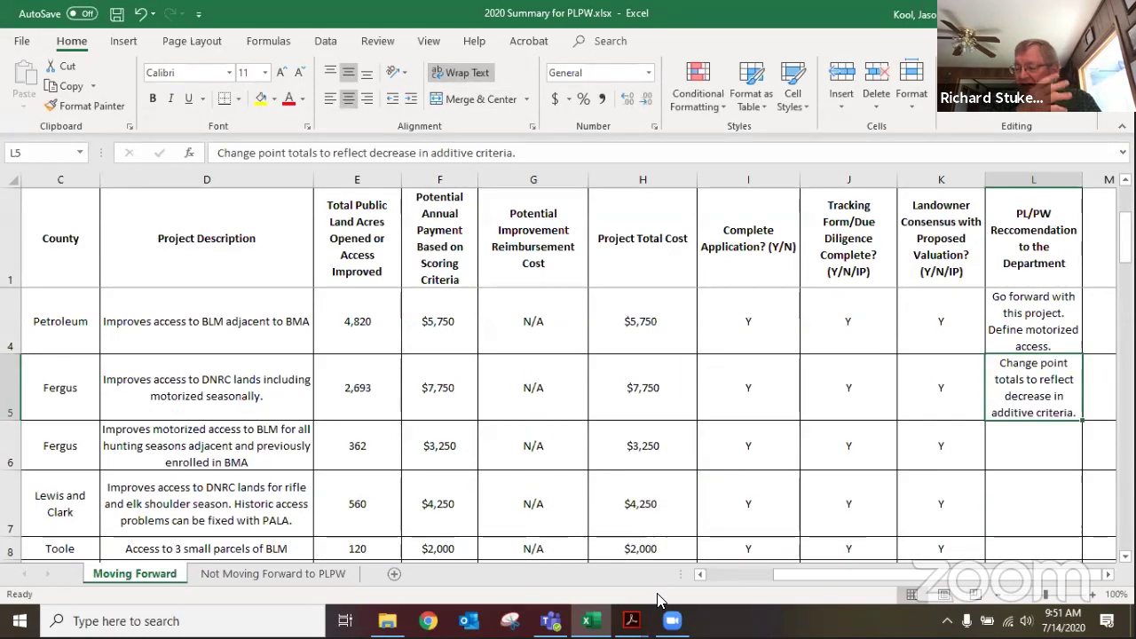
{"action": "mouse_move", "coordinate": [631, 621]}
{"action": "left_click", "coordinate": [671, 621]}
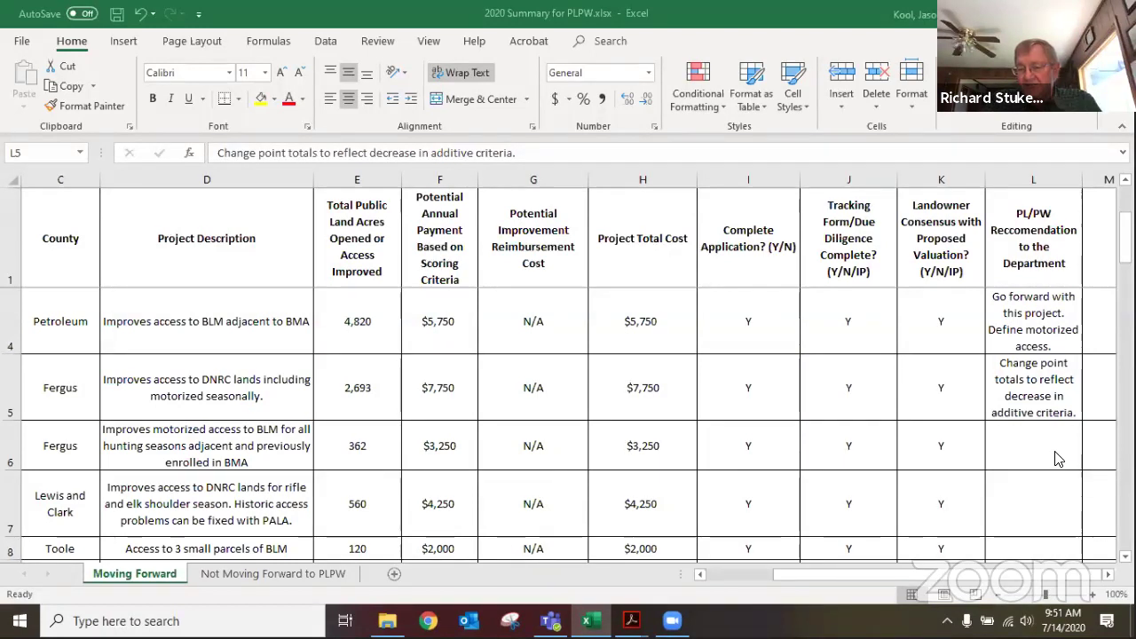
Insert "Approved but would like Decrease/" in front of "Change point totals" in the cell L5 recommendation
{"action": "double_click", "coordinate": [1011, 388]}
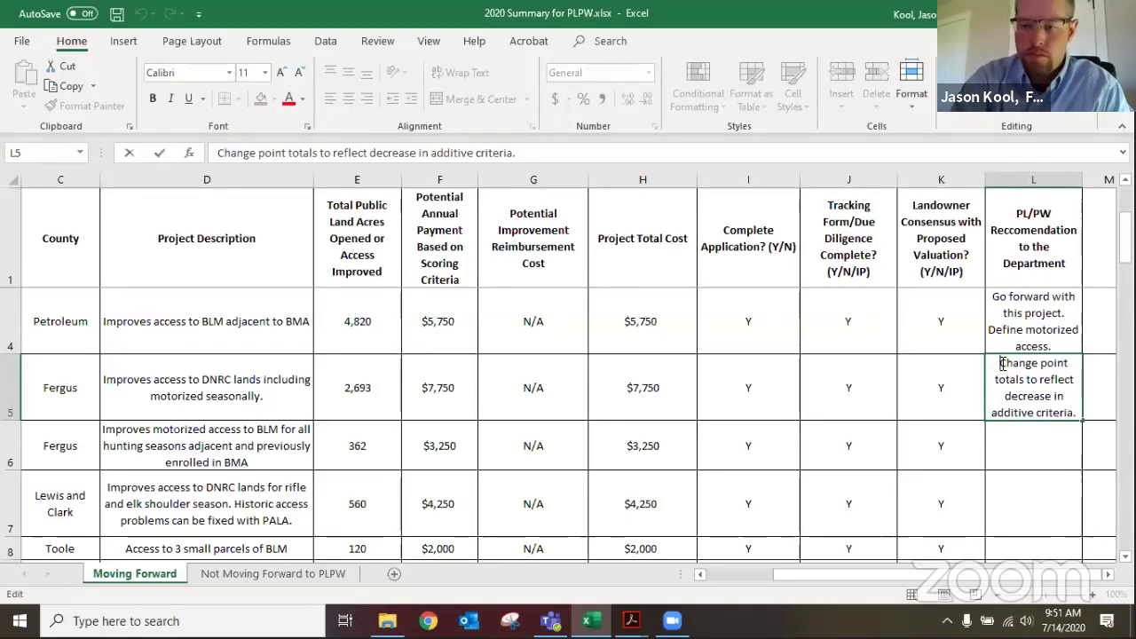
{"action": "type", "text": "Decrease/"}
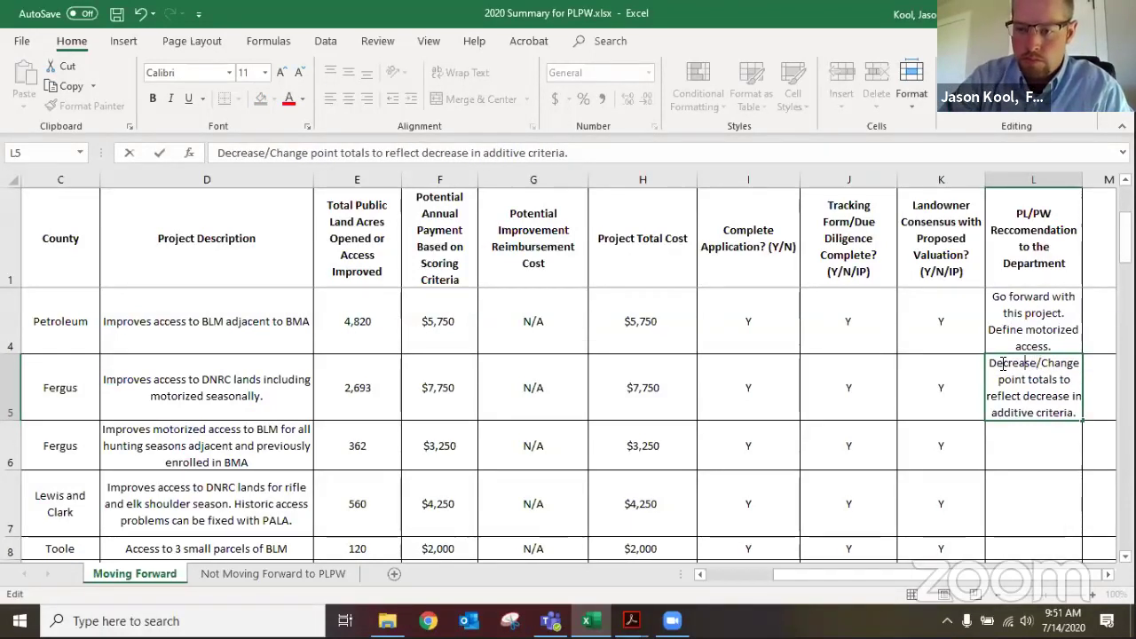
{"action": "key", "text": "Left"}
{"action": "key", "text": "Left"}
{"action": "key", "text": "Left"}
{"action": "key", "text": "Left"}
{"action": "key", "text": "Left"}
{"action": "key", "text": "Left"}
{"action": "key", "text": "Left"}
{"action": "key", "text": "Left"}
{"action": "key", "text": "Left"}
{"action": "type", "text": "Approved"}
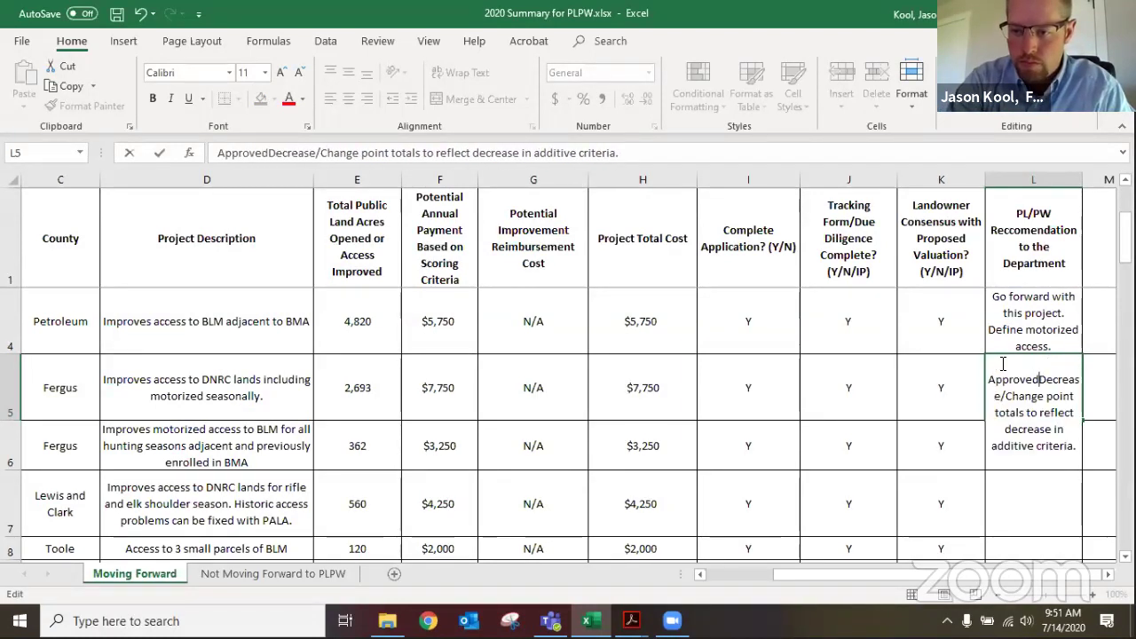
{"action": "type", "text": "/"}
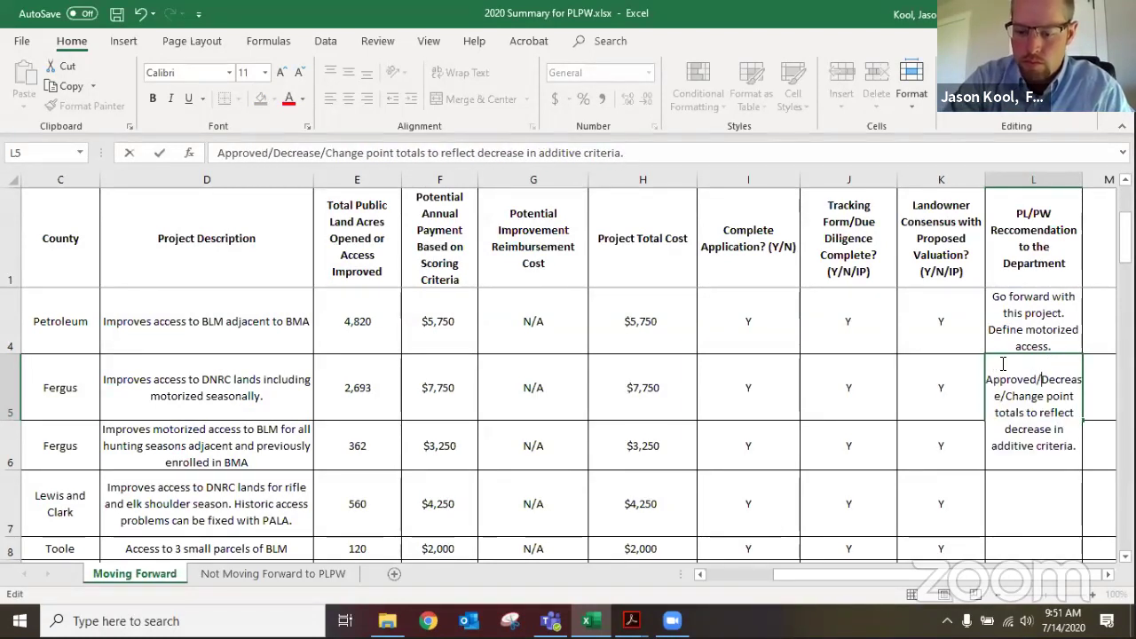
{"action": "key", "text": "BackSpace"}
{"action": "type", "text": "but would like"}
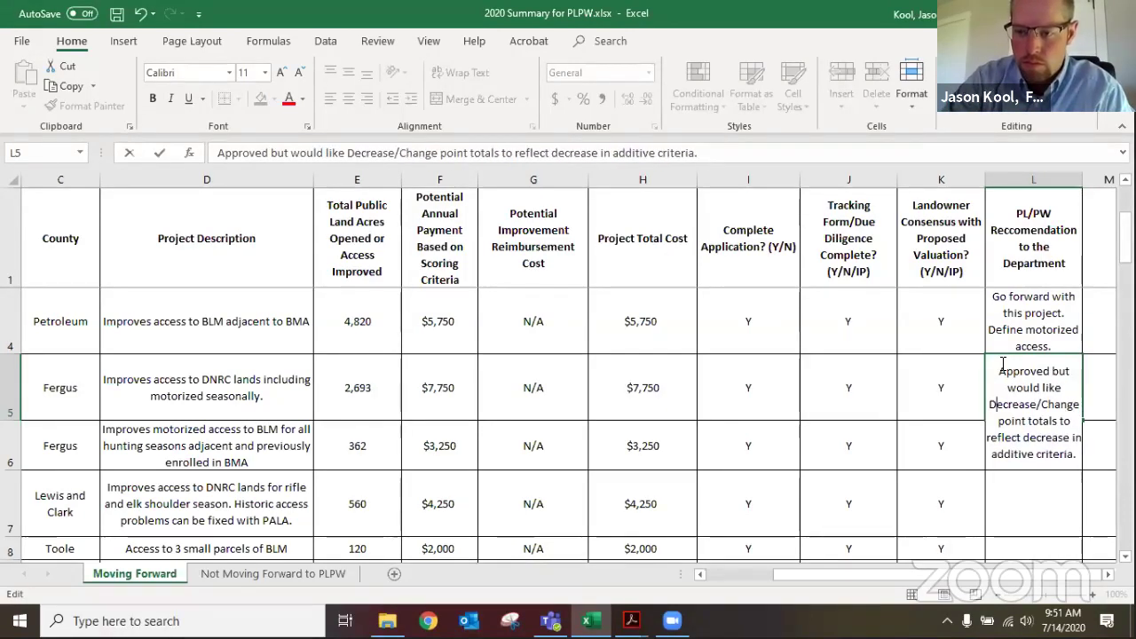
Make "decrease/change" lowercase in the L5 recommendation and commit the cell
{"action": "key", "text": "Delete"}
{"action": "type", "text": "d"}
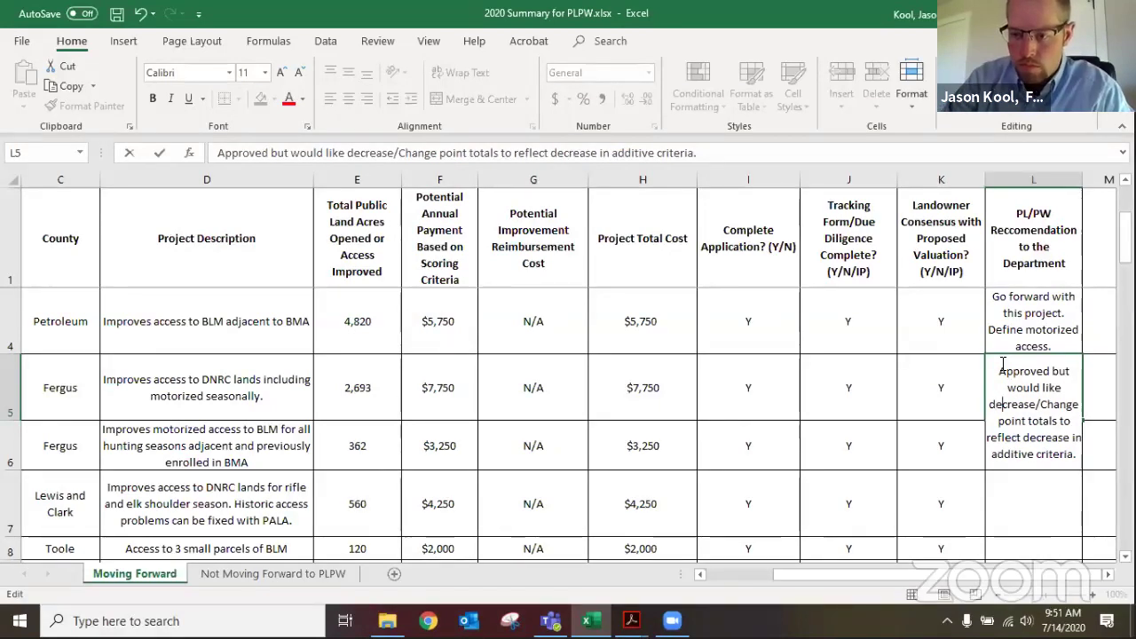
{"action": "key", "text": "BackSpace"}
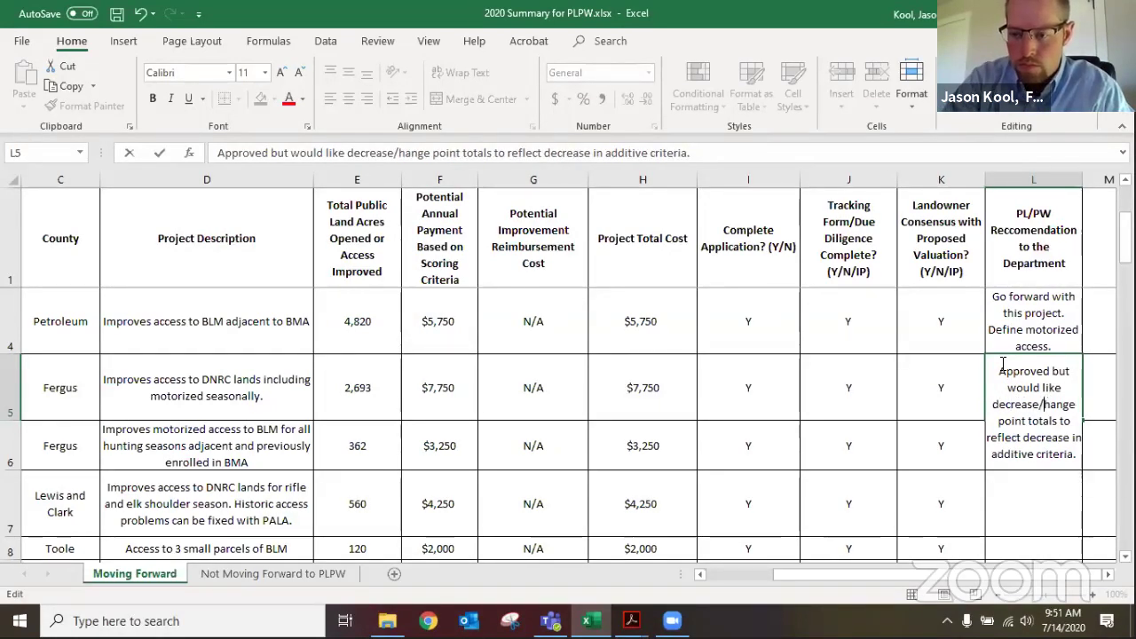
{"action": "type", "text": "c"}
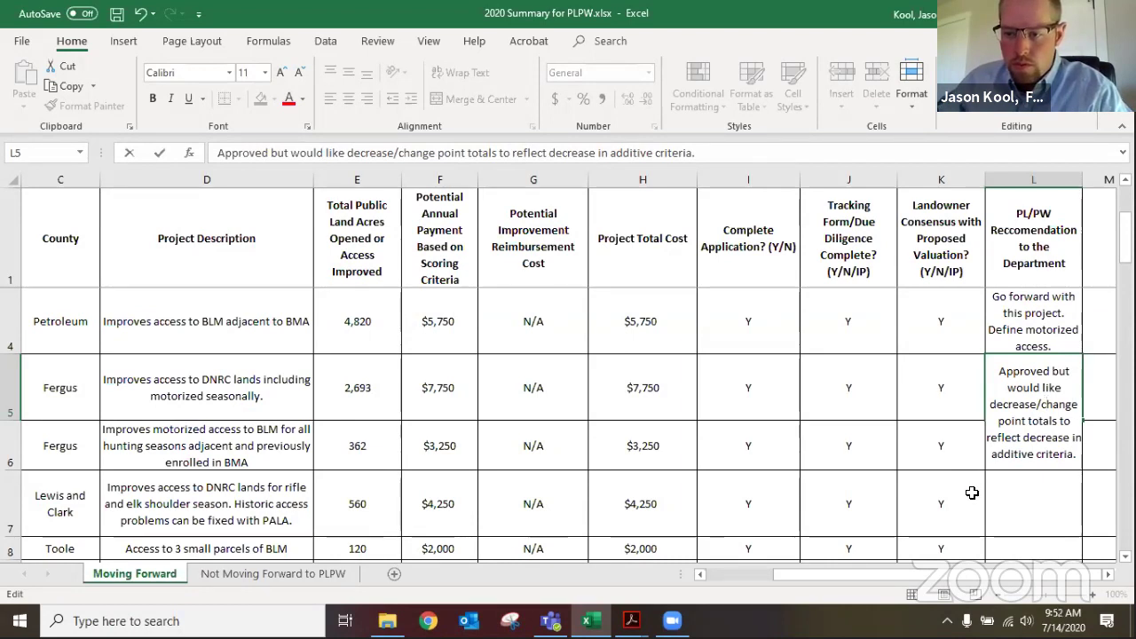
{"action": "left_click_drag", "start_coordinate": [971, 488], "coordinate": [931, 463]}
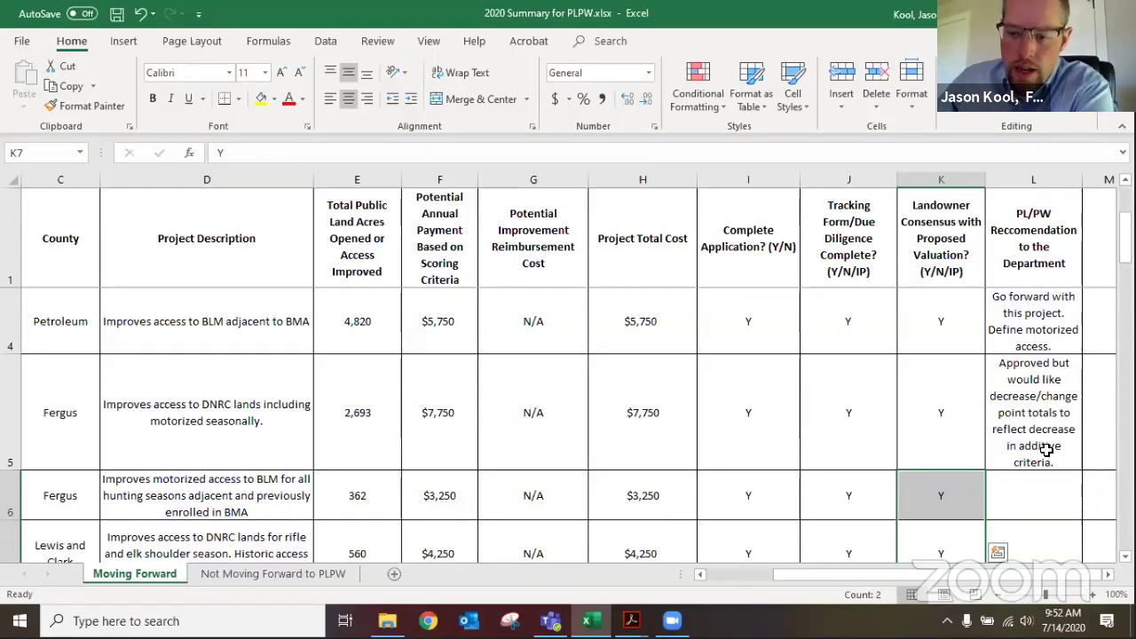
Append "36-40 points. Due to access during general season." to the recommendation in cell L5
{"action": "left_click", "coordinate": [1061, 461]}
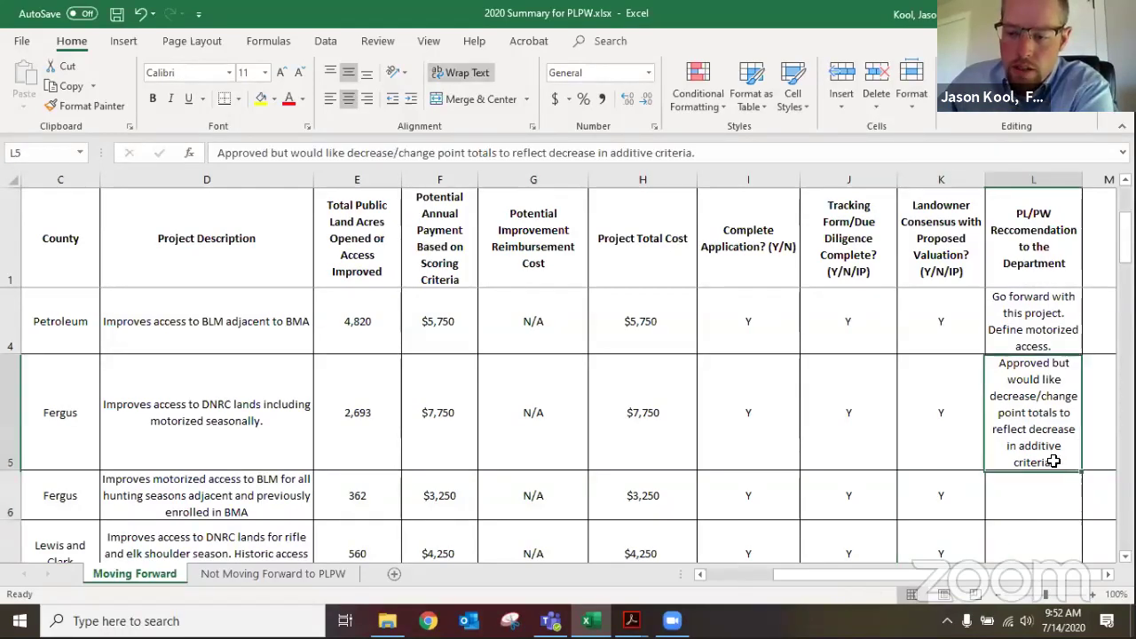
{"action": "double_click", "coordinate": [1060, 457]}
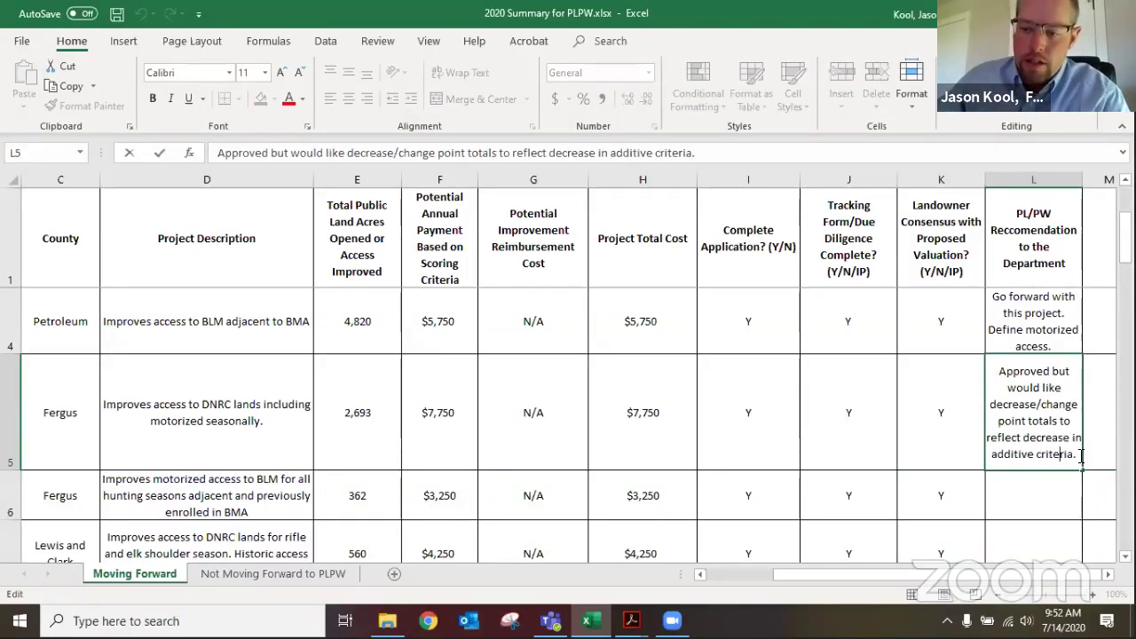
{"action": "type", "text": "36-"}
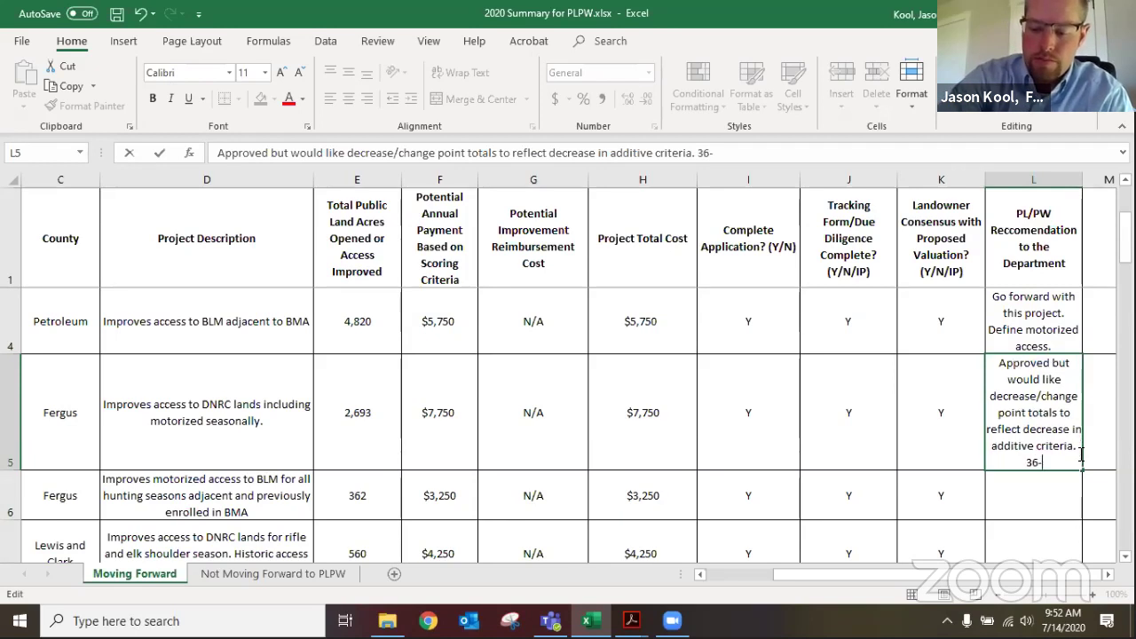
{"action": "type", "text": "40point"}
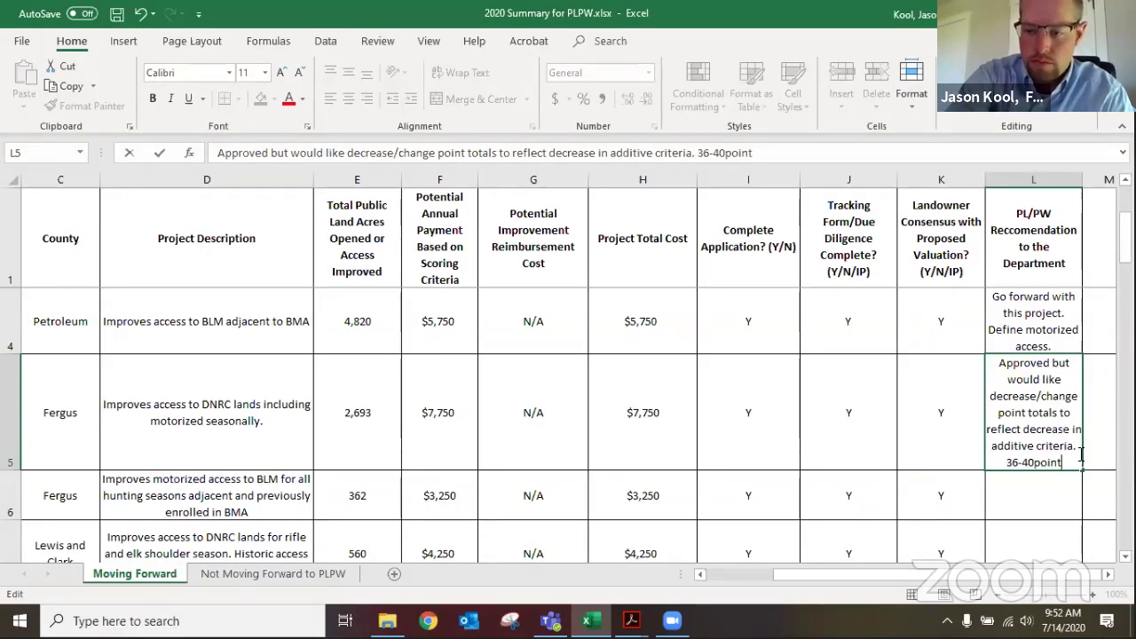
{"action": "type", "text": "s"}
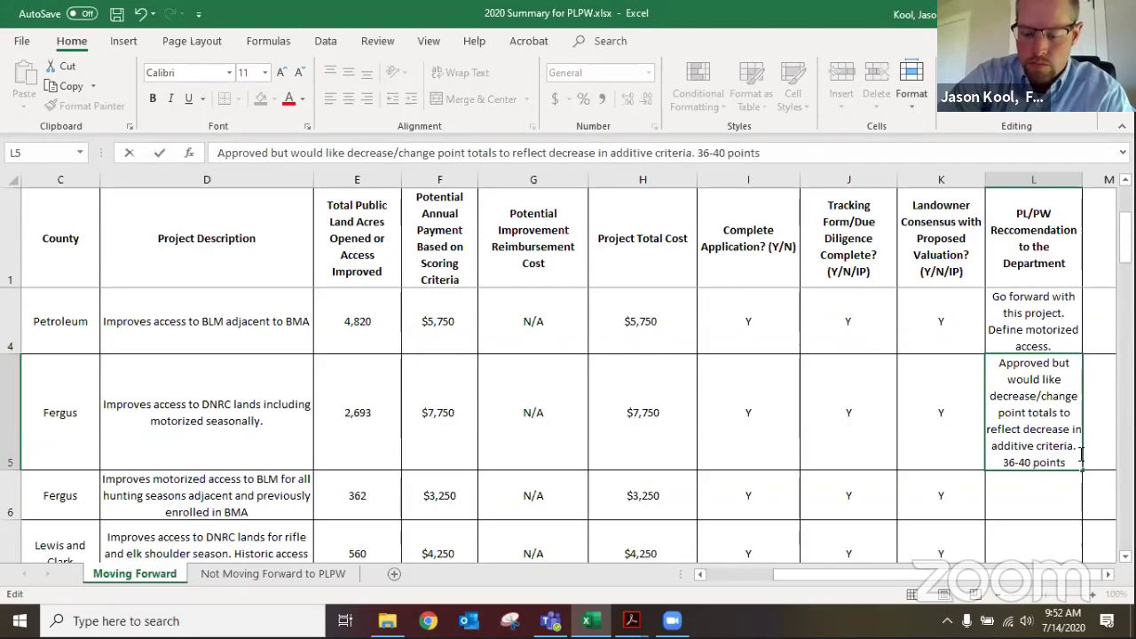
{"action": "type", "text": " ."}
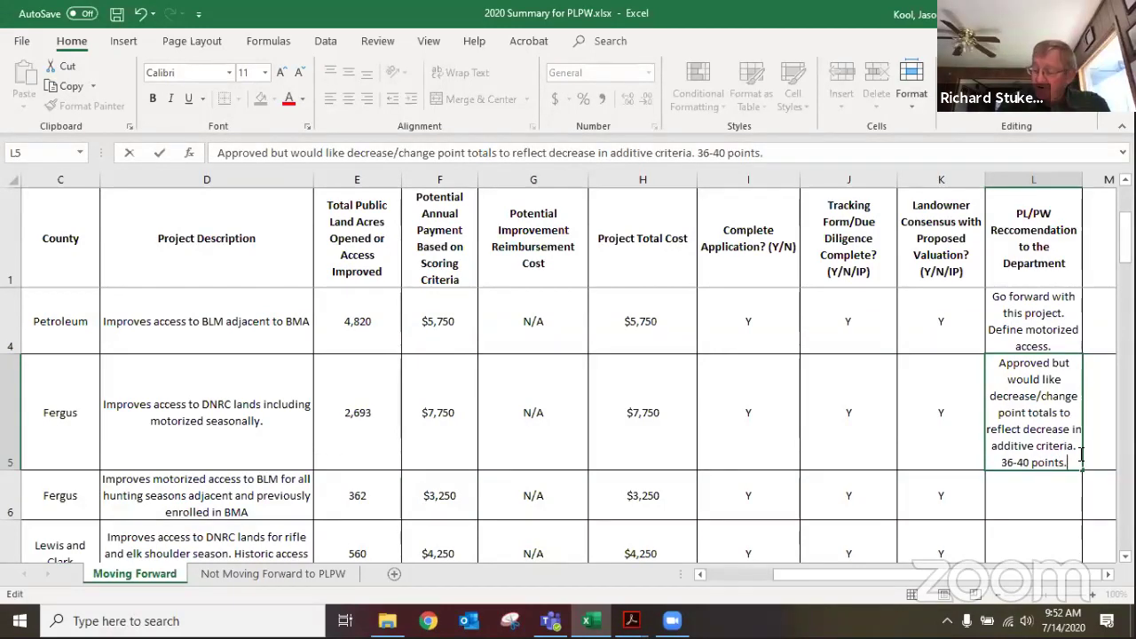
{"action": "type", "text": " Due to"}
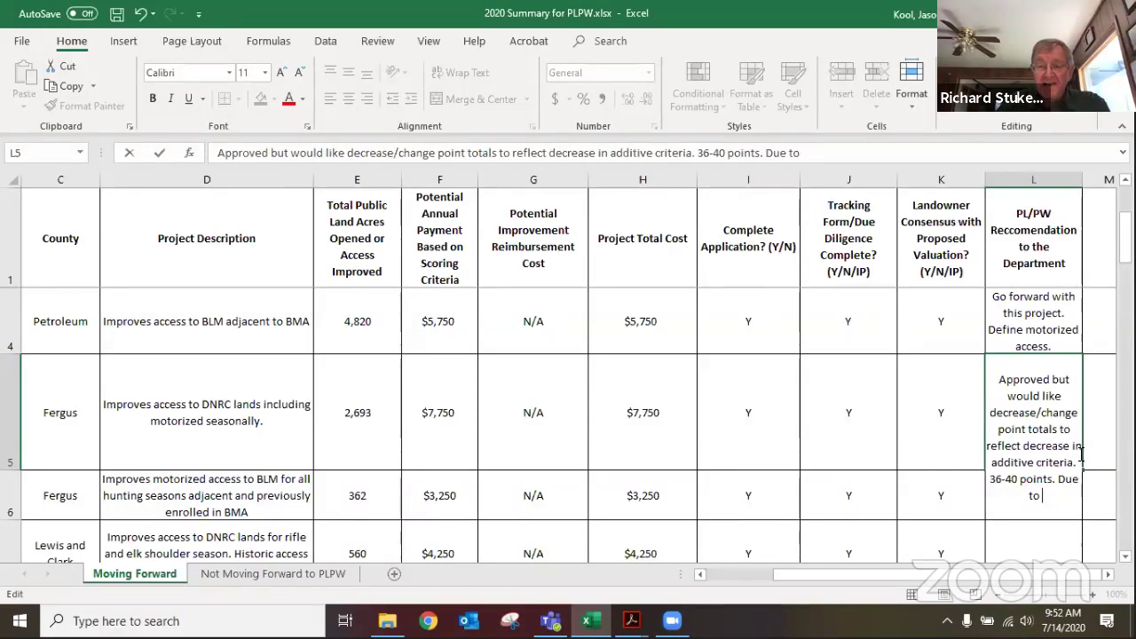
{"action": "type", "text": " access"}
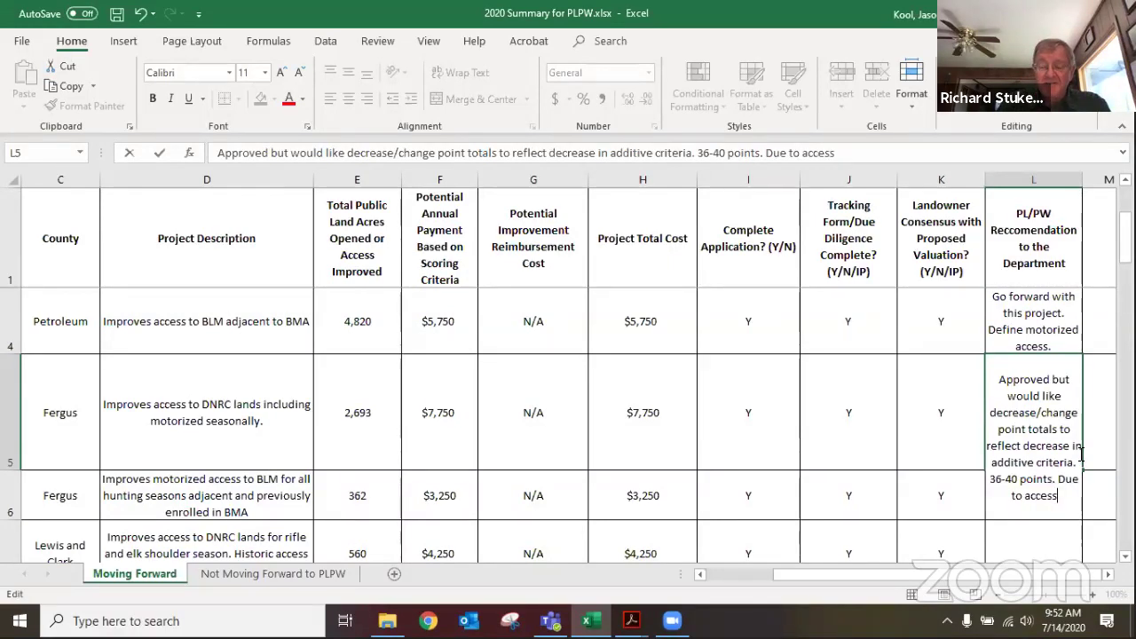
{"action": "type", "text": " during gen"}
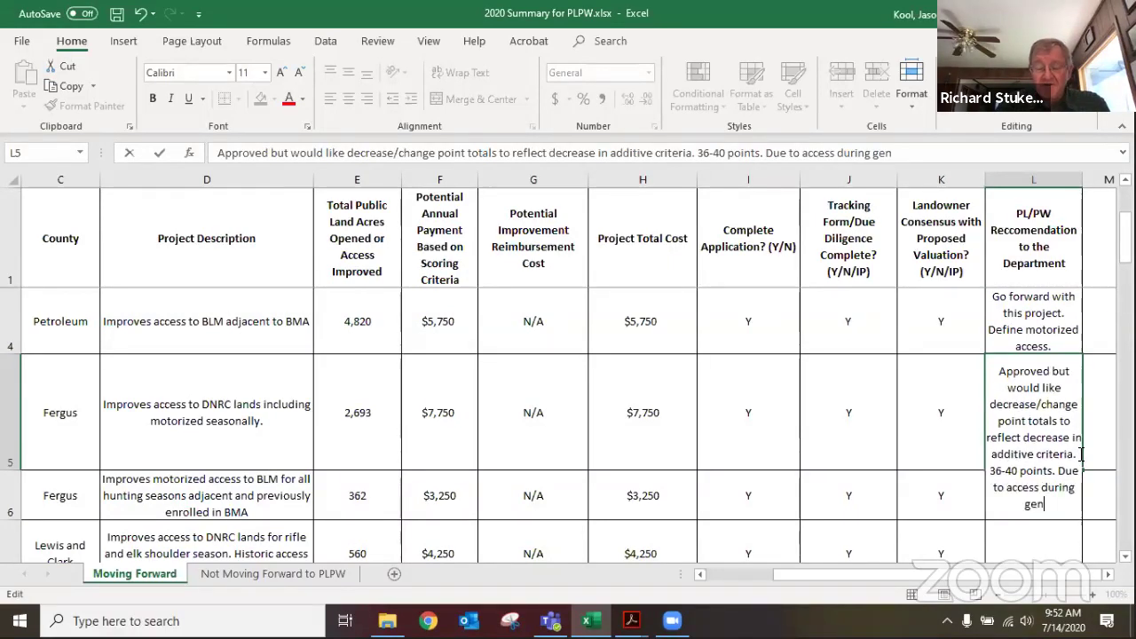
{"action": "type", "text": "eral season."}
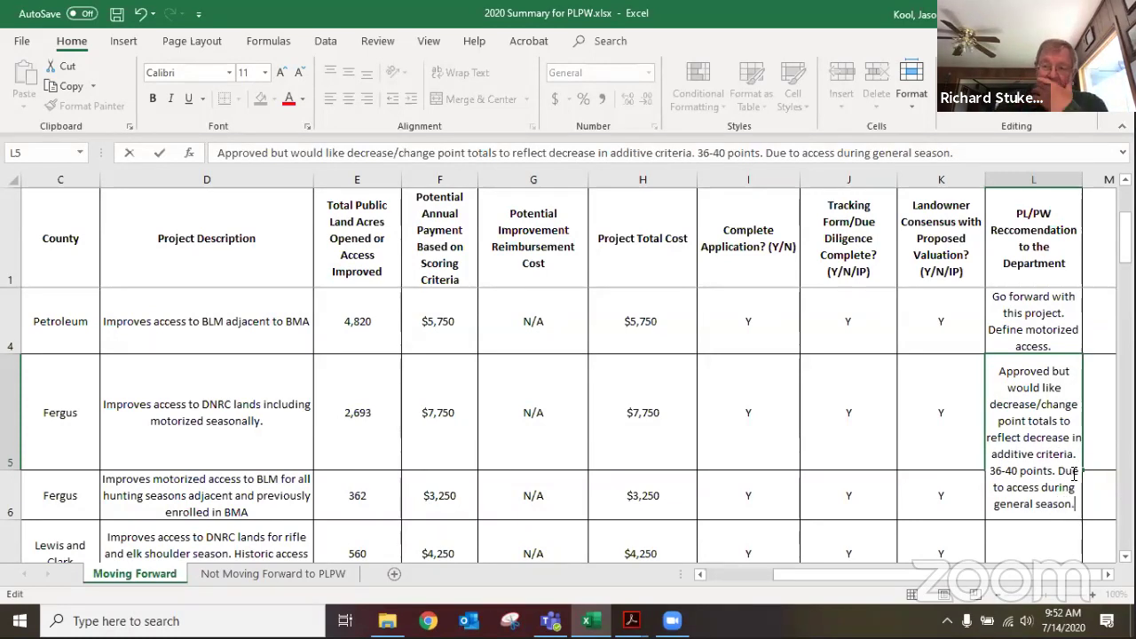
Extend L5's last sentence to read "Due to lack of motorized access during general rifle season." and commit the cell
{"action": "left_click", "coordinate": [1006, 488]}
{"action": "type", "text": "lack of m"}
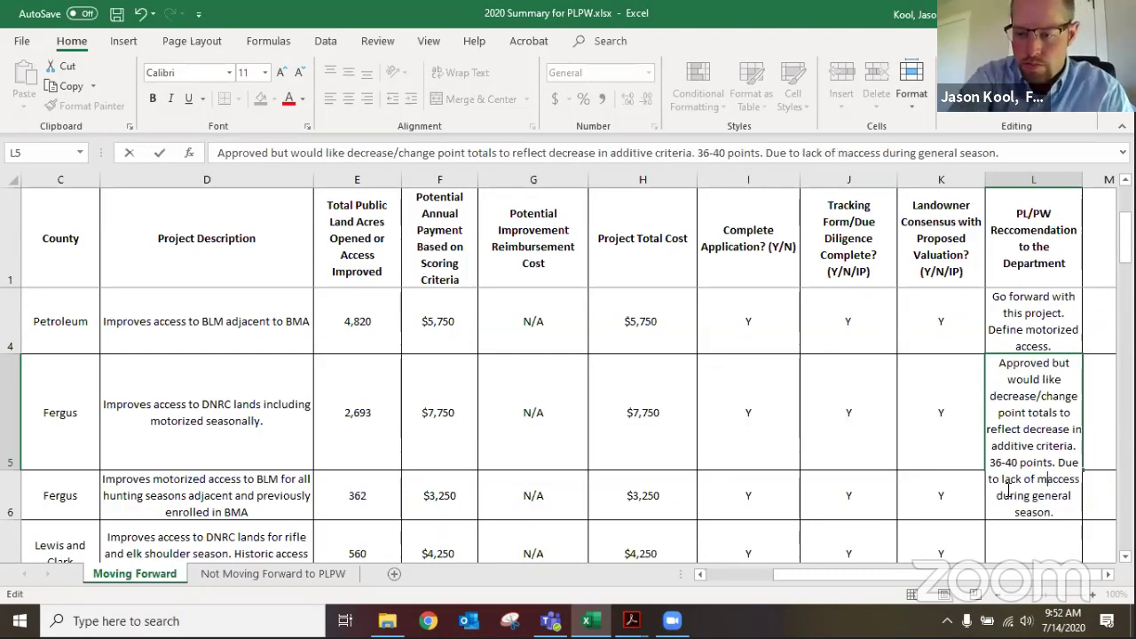
{"action": "type", "text": "otorized"}
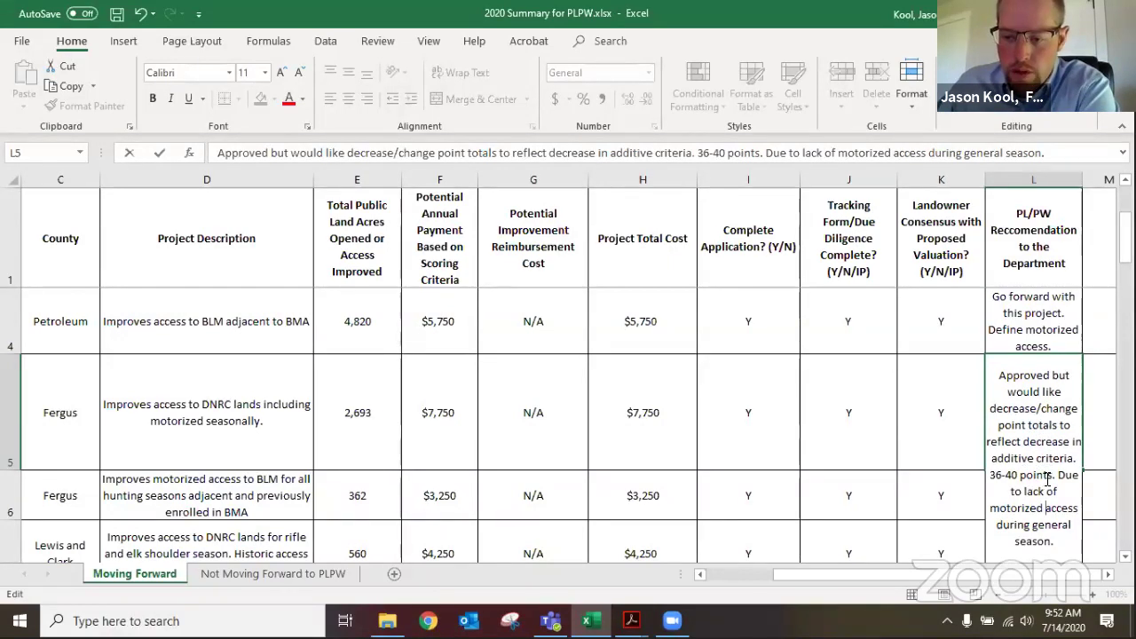
{"action": "left_click", "coordinate": [1074, 524]}
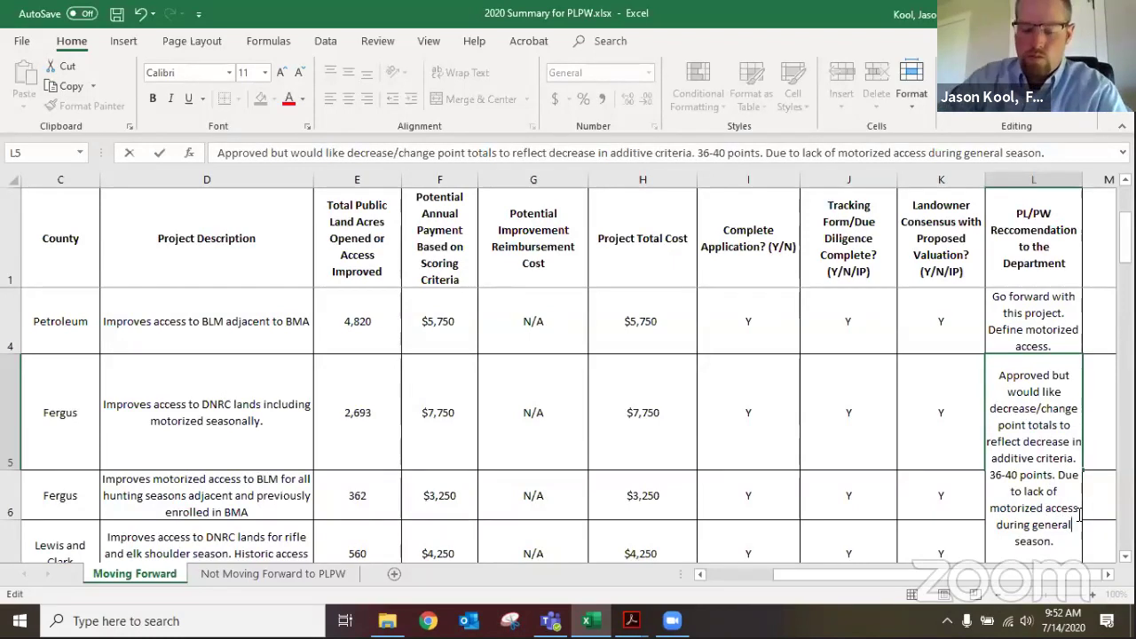
{"action": "type", "text": "se"}
{"action": "key", "text": "BackSpace"}
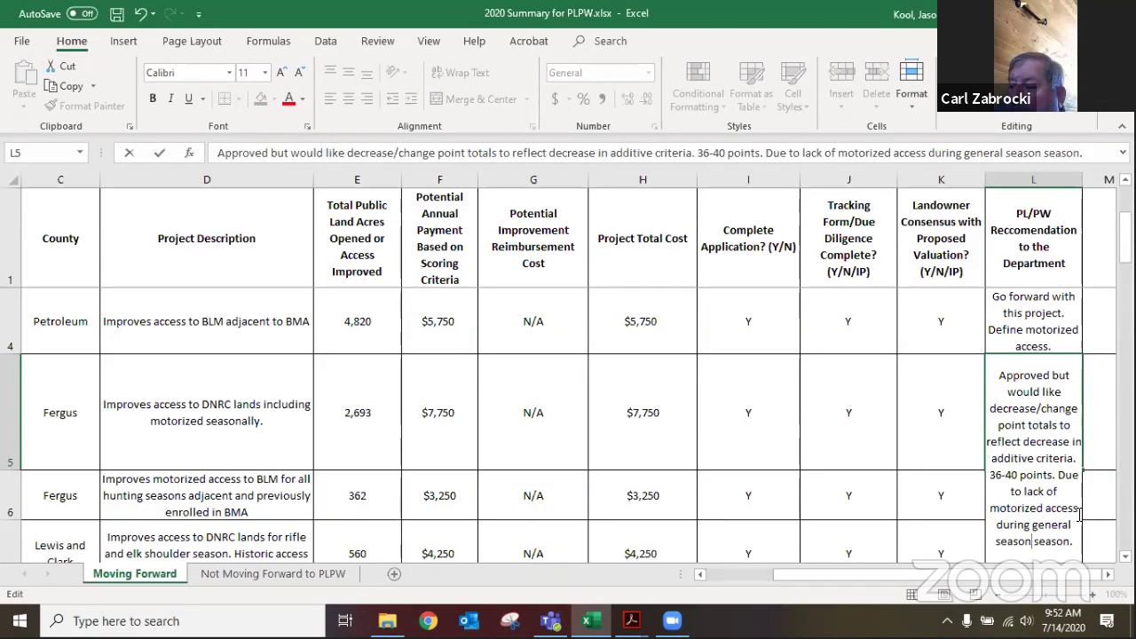
{"action": "key", "text": "BackSpace"}
{"action": "type", "text": "rifle"}
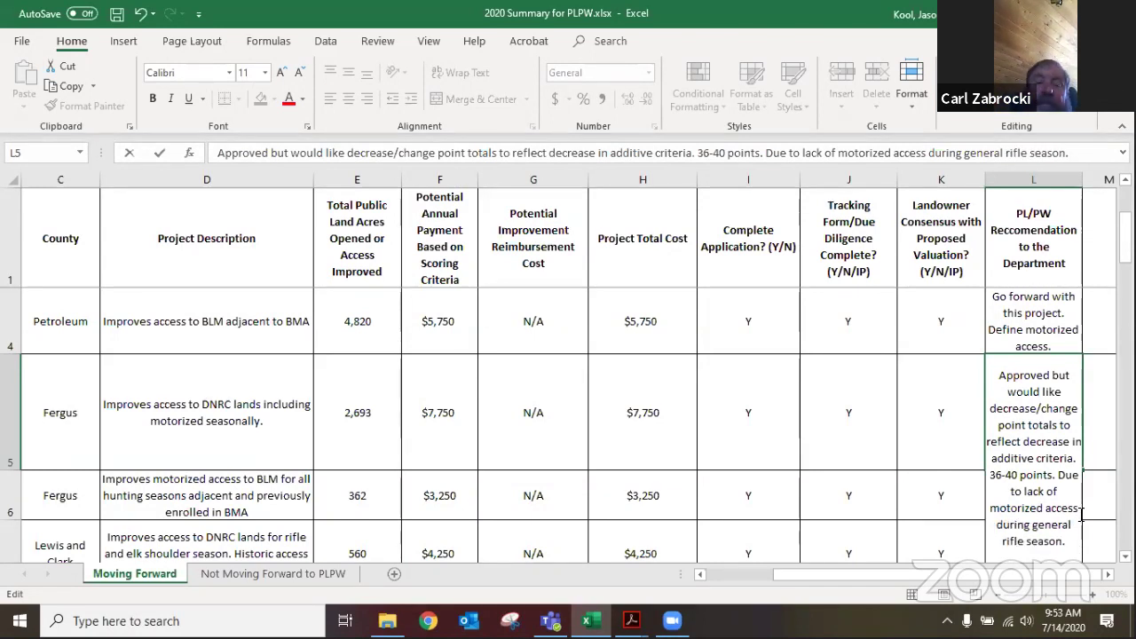
{"action": "left_click_drag", "start_coordinate": [352, 491], "coordinate": [378, 476]}
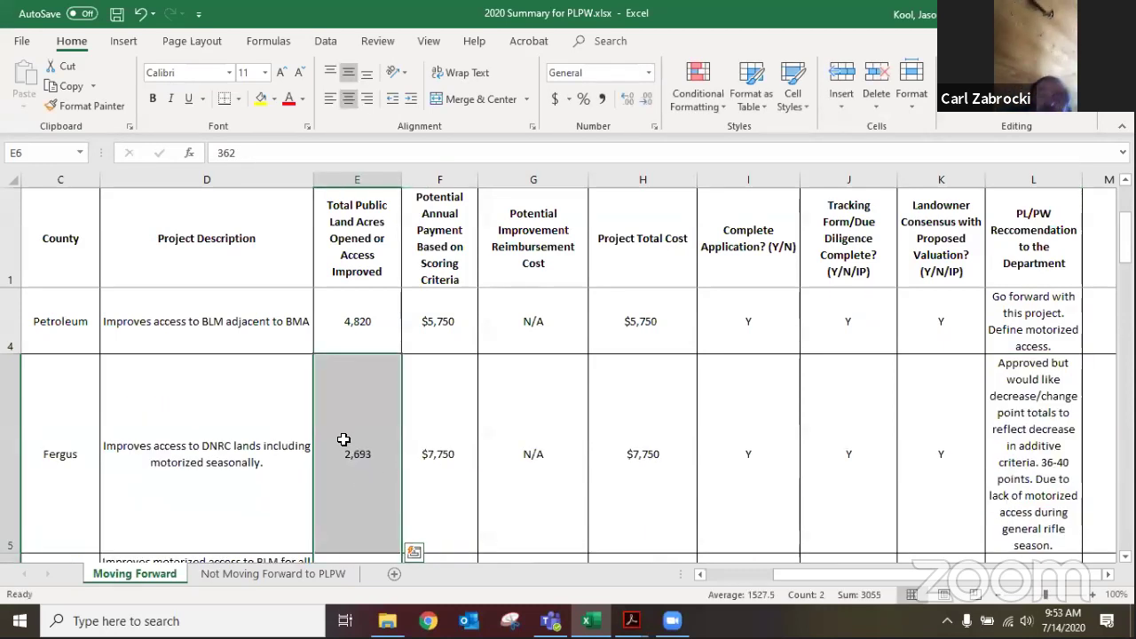
Switch to Eligible for Public PLPW Review_compressed.pdf in Acrobat, post the point-total recommendation note and close its pop-up
{"action": "scroll", "coordinate": [343, 435], "scroll_direction": "down", "scroll_amount": 1}
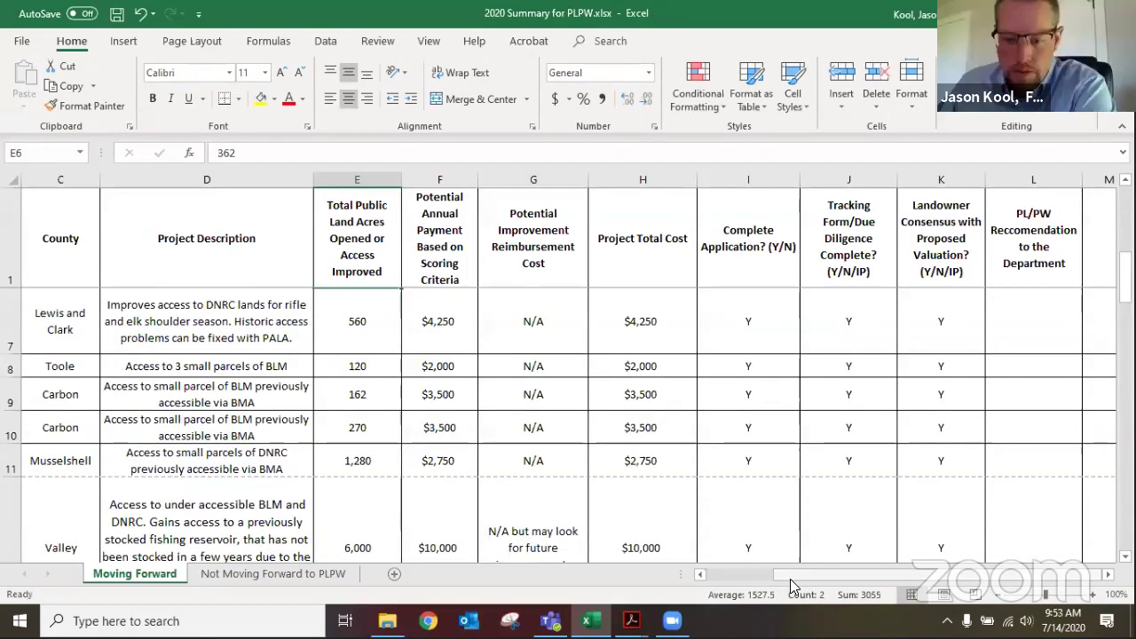
{"action": "left_click_drag", "start_coordinate": [772, 577], "coordinate": [698, 581]}
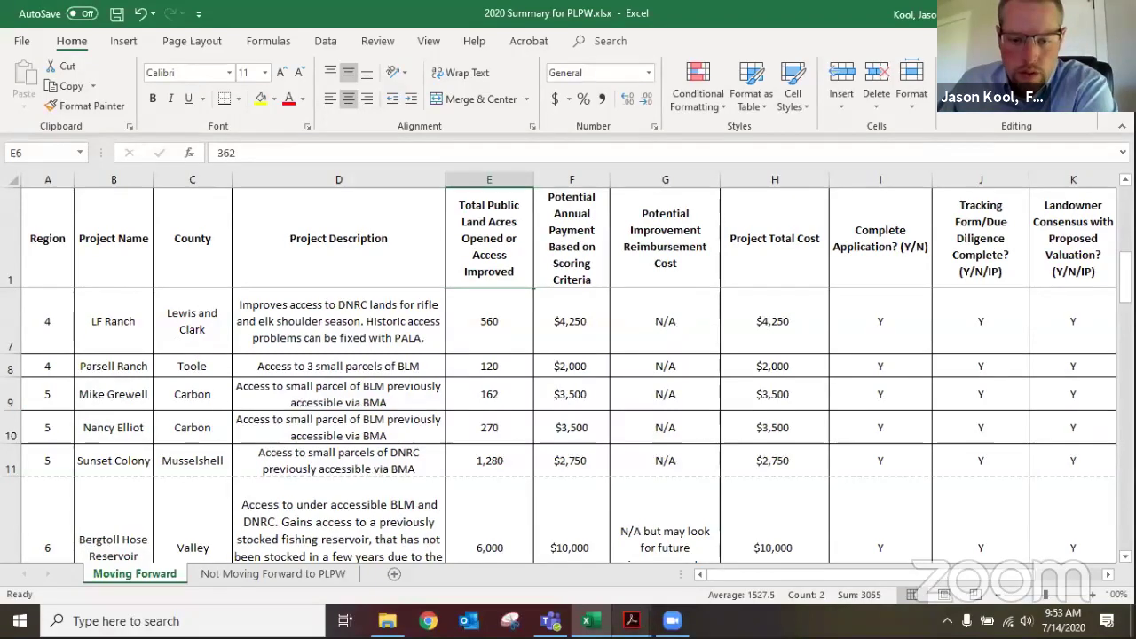
{"action": "mouse_move", "coordinate": [631, 620]}
{"action": "left_click", "coordinate": [676, 571]}
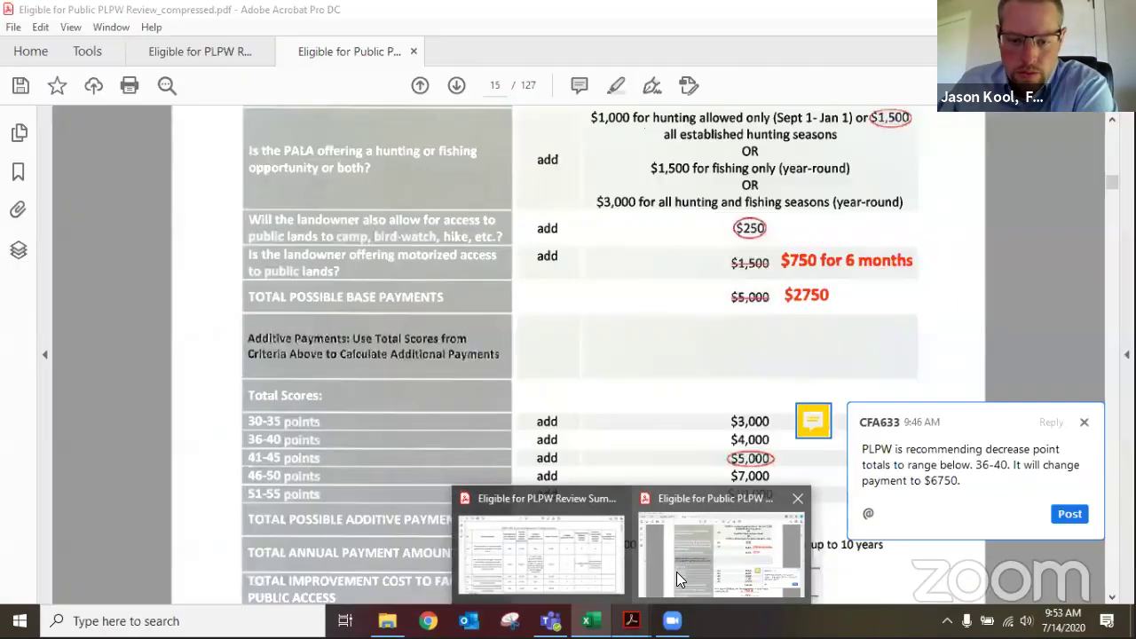
{"action": "left_click", "coordinate": [1070, 515]}
{"action": "left_click", "coordinate": [1084, 422]}
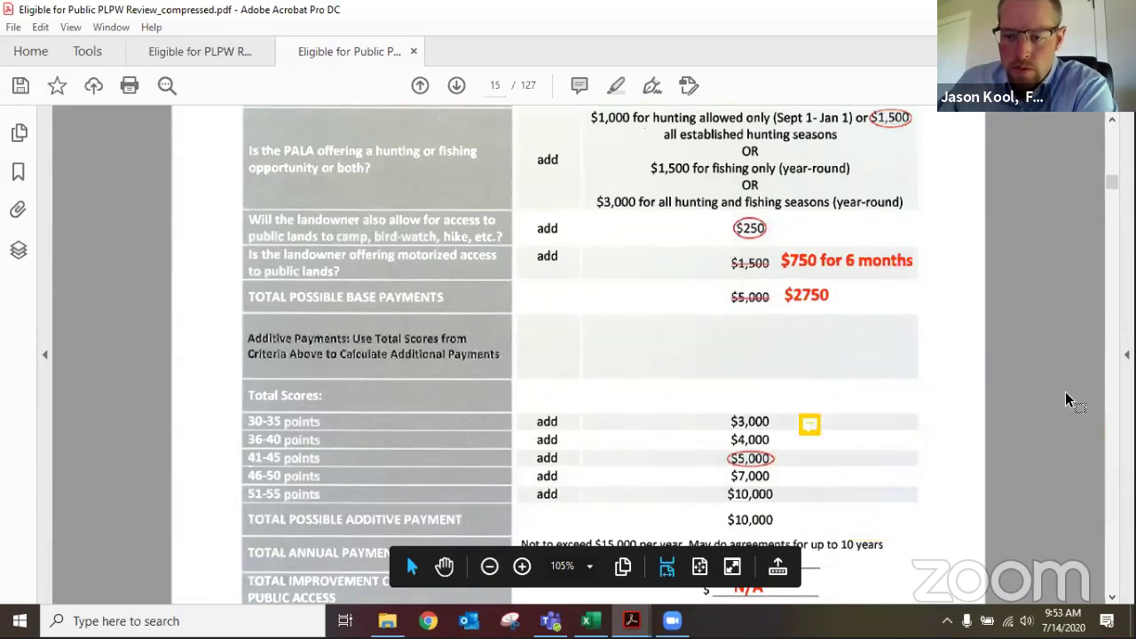
Go on to the Fergus/Winifred proposal after the APR-PN Ranch map and read its assessment form and qualitative assessment scores
{"action": "scroll", "coordinate": [976, 347], "scroll_direction": "down", "scroll_amount": 10}
{"action": "scroll", "coordinate": [985, 350], "scroll_direction": "down", "scroll_amount": 20}
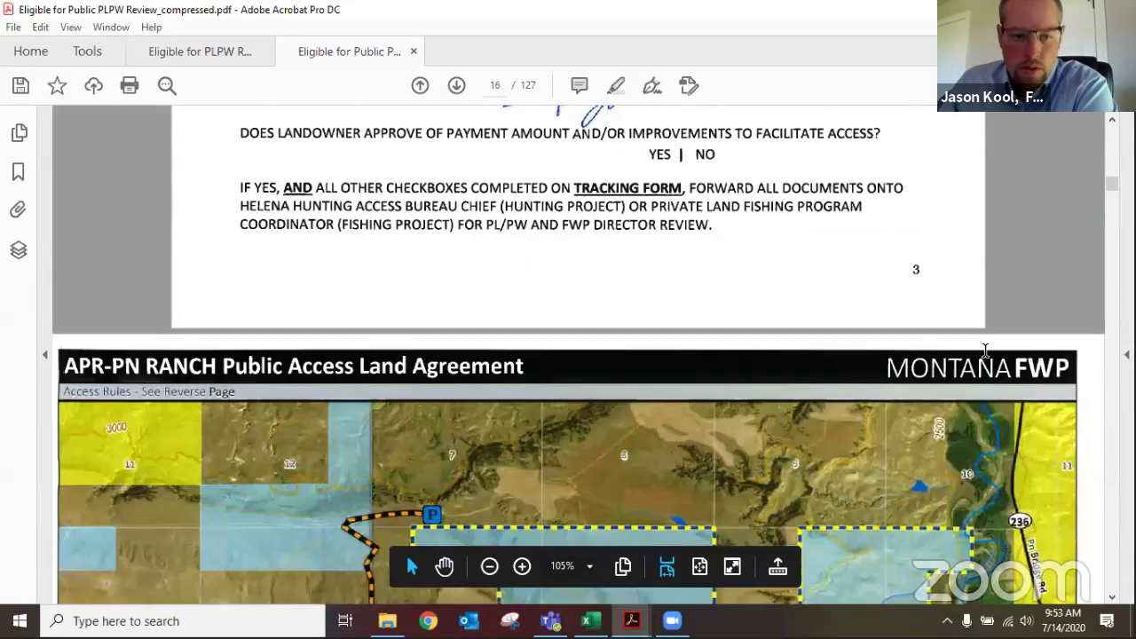
{"action": "scroll", "coordinate": [995, 359], "scroll_direction": "down", "scroll_amount": 15}
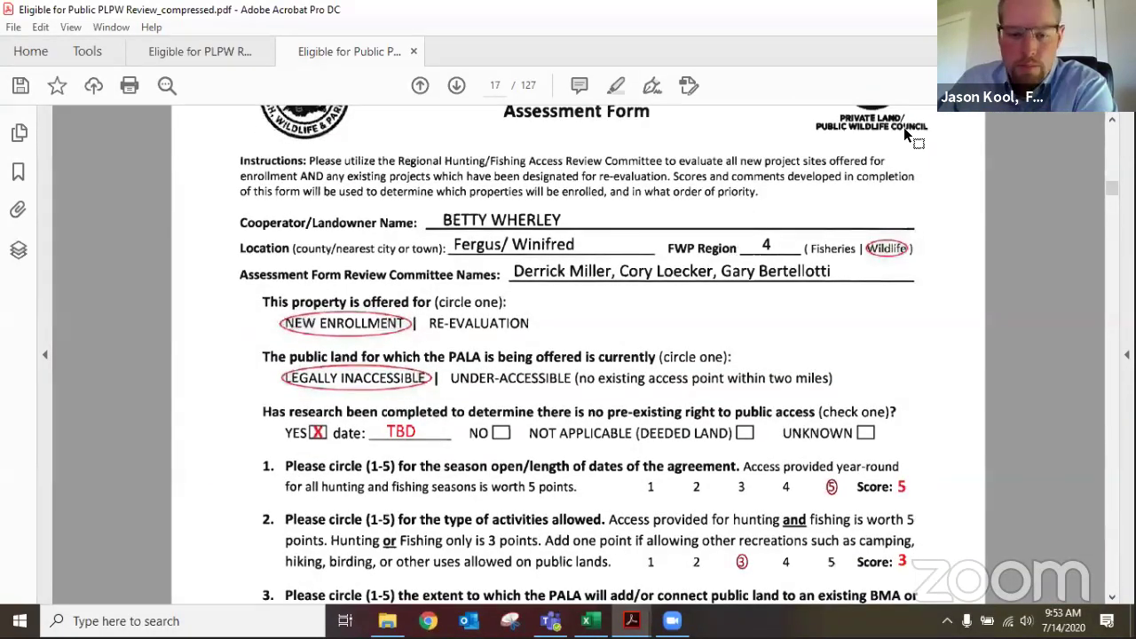
{"action": "scroll", "coordinate": [695, 284], "scroll_direction": "down", "scroll_amount": 6}
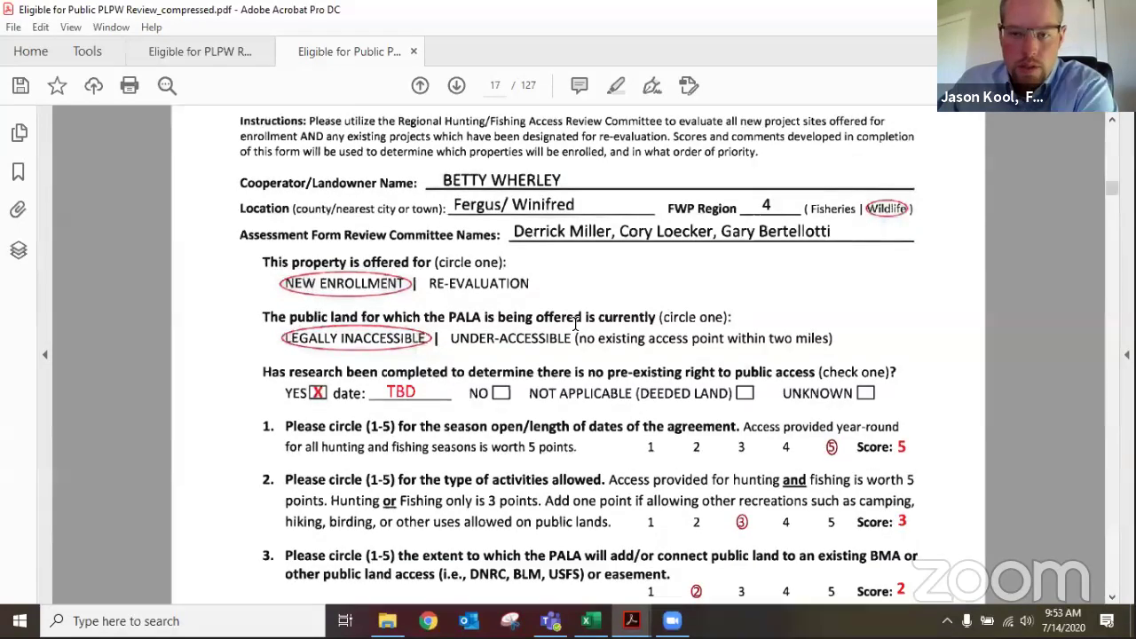
{"action": "scroll", "coordinate": [575, 324], "scroll_direction": "down", "scroll_amount": 3}
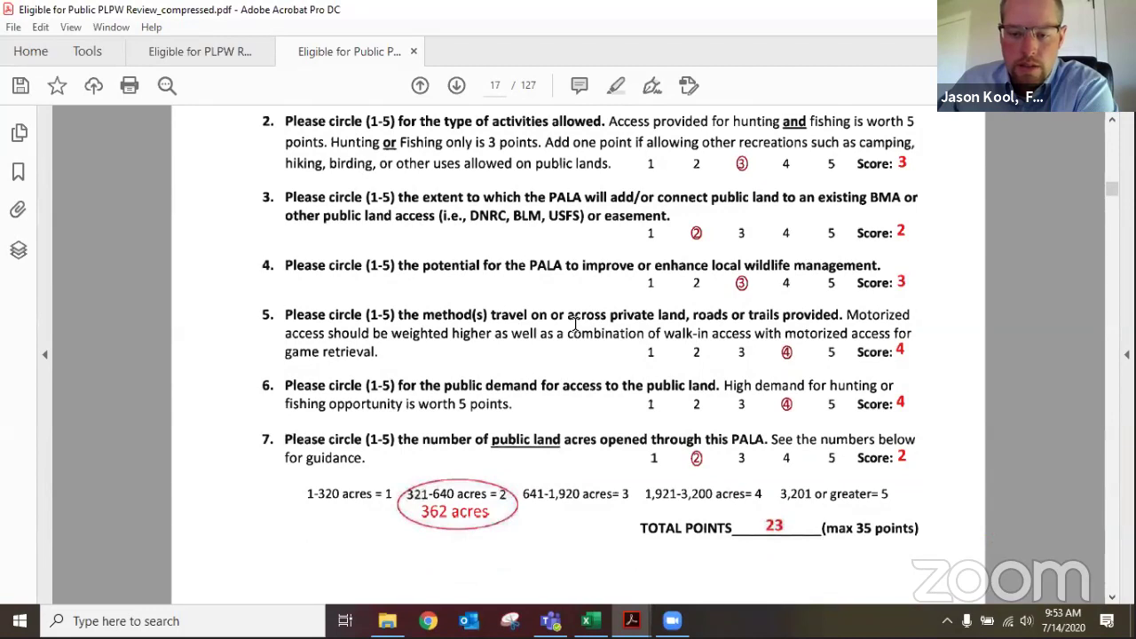
{"action": "scroll", "coordinate": [575, 324], "scroll_direction": "down", "scroll_amount": 8}
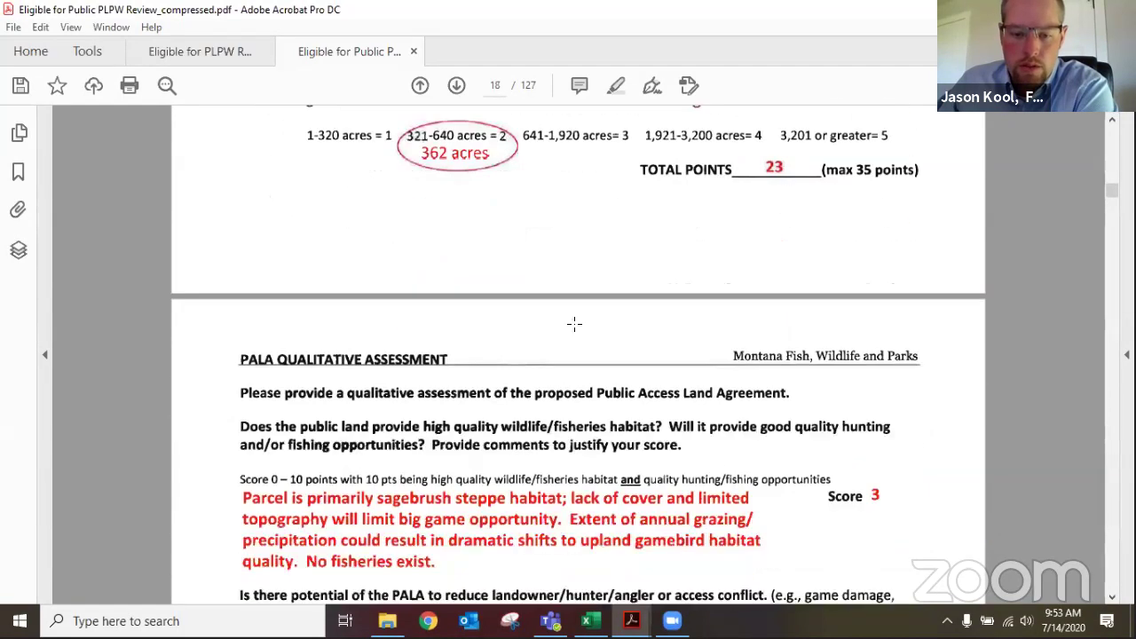
{"action": "scroll", "coordinate": [575, 324], "scroll_direction": "down", "scroll_amount": 4}
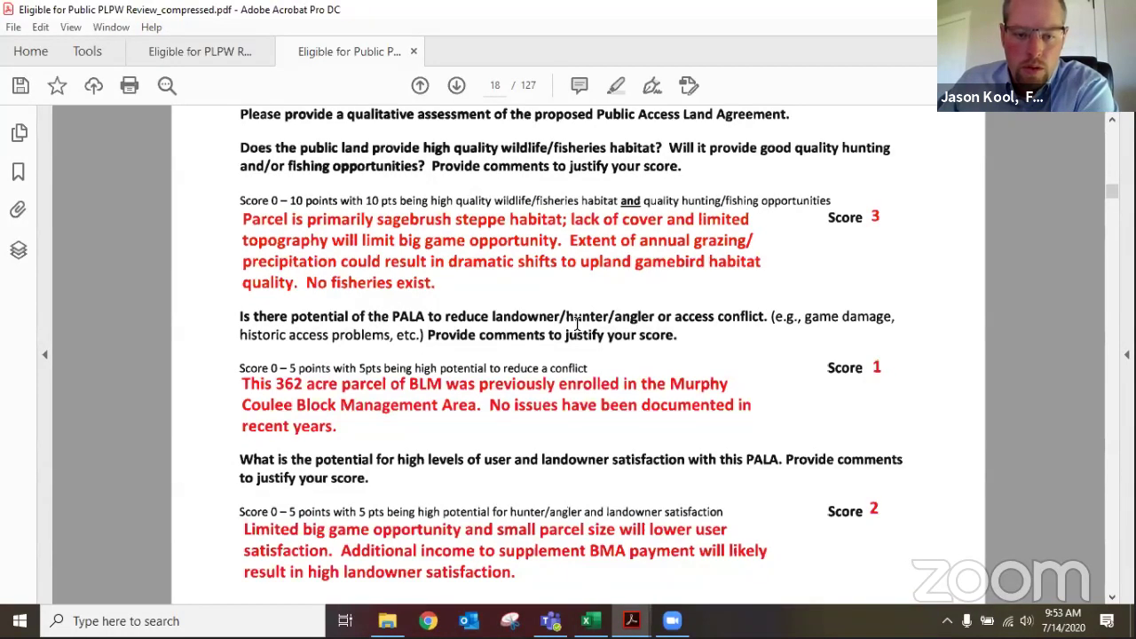
{"action": "scroll", "coordinate": [578, 324], "scroll_direction": "down", "scroll_amount": 2}
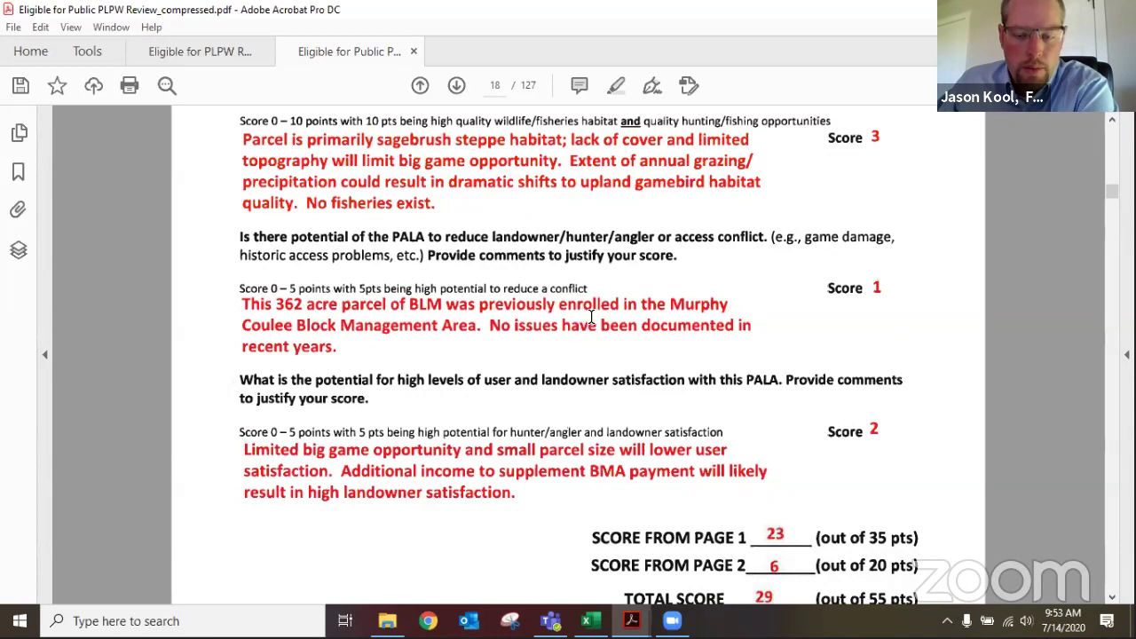
{"action": "scroll", "coordinate": [591, 316], "scroll_direction": "down", "scroll_amount": 8}
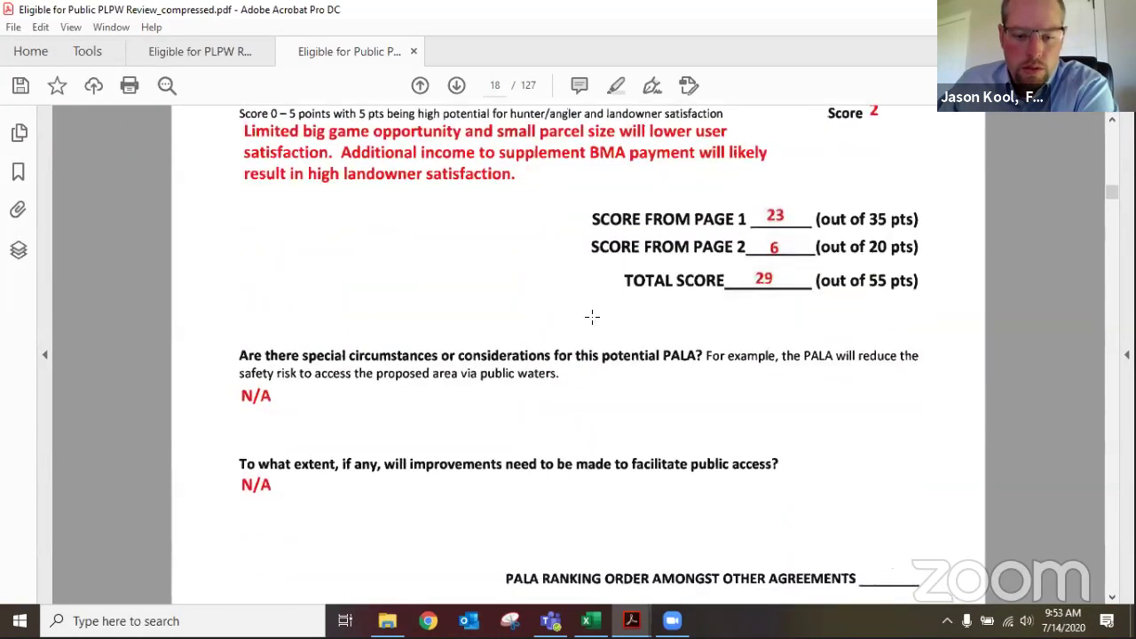
Examine the Fergus/Winifred proposal's payment schedule and its Public Access Land Agreement map with the access route and parking
{"action": "scroll", "coordinate": [592, 317], "scroll_direction": "down", "scroll_amount": 14}
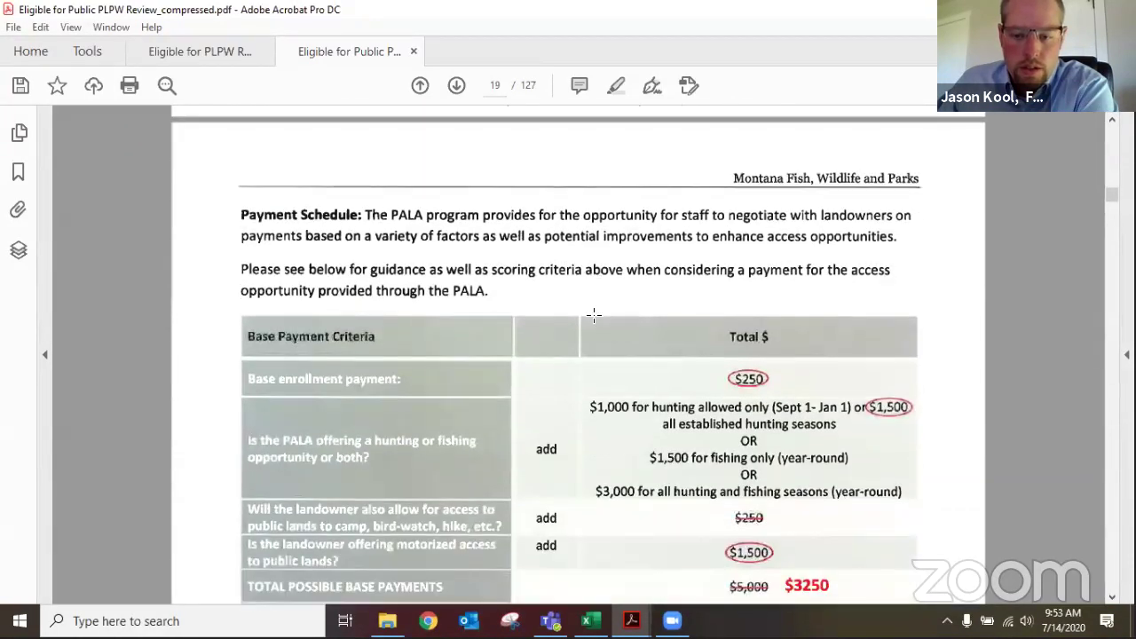
{"action": "scroll", "coordinate": [594, 314], "scroll_direction": "down", "scroll_amount": 3}
{"action": "scroll", "coordinate": [594, 314], "scroll_direction": "down", "scroll_amount": 11}
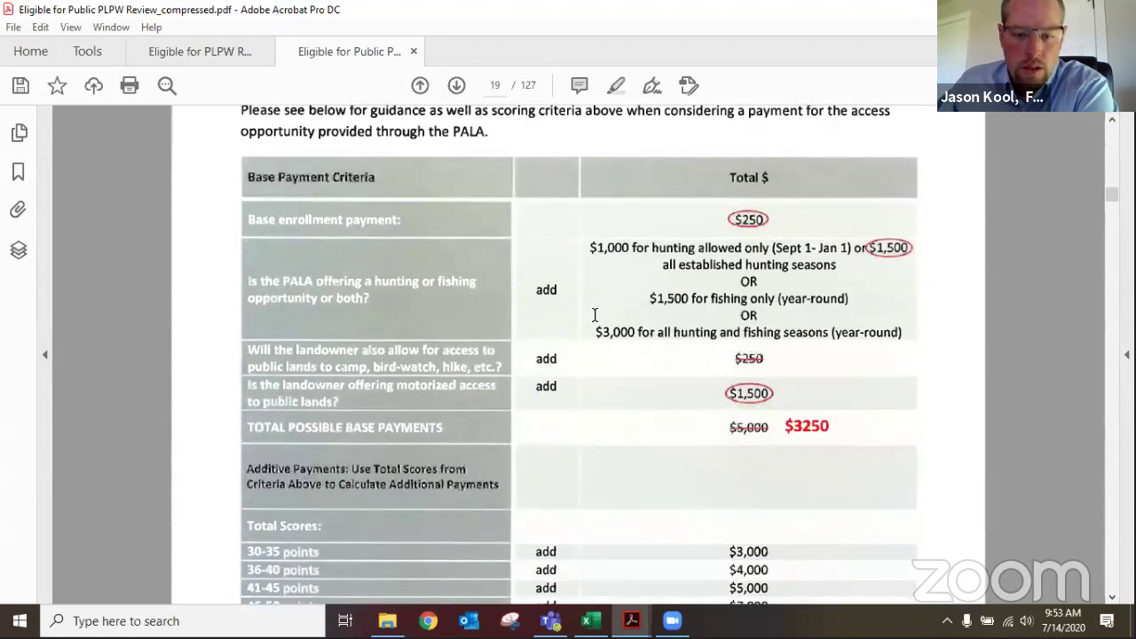
{"action": "scroll", "coordinate": [595, 315], "scroll_direction": "down", "scroll_amount": 8}
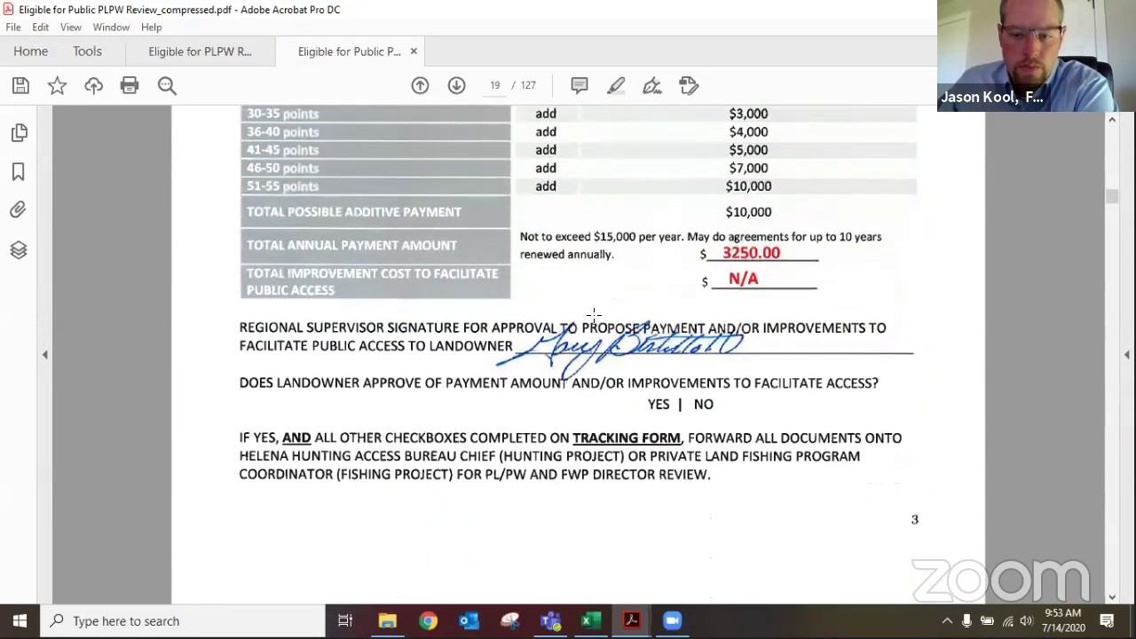
{"action": "scroll", "coordinate": [593, 314], "scroll_direction": "down", "scroll_amount": 4}
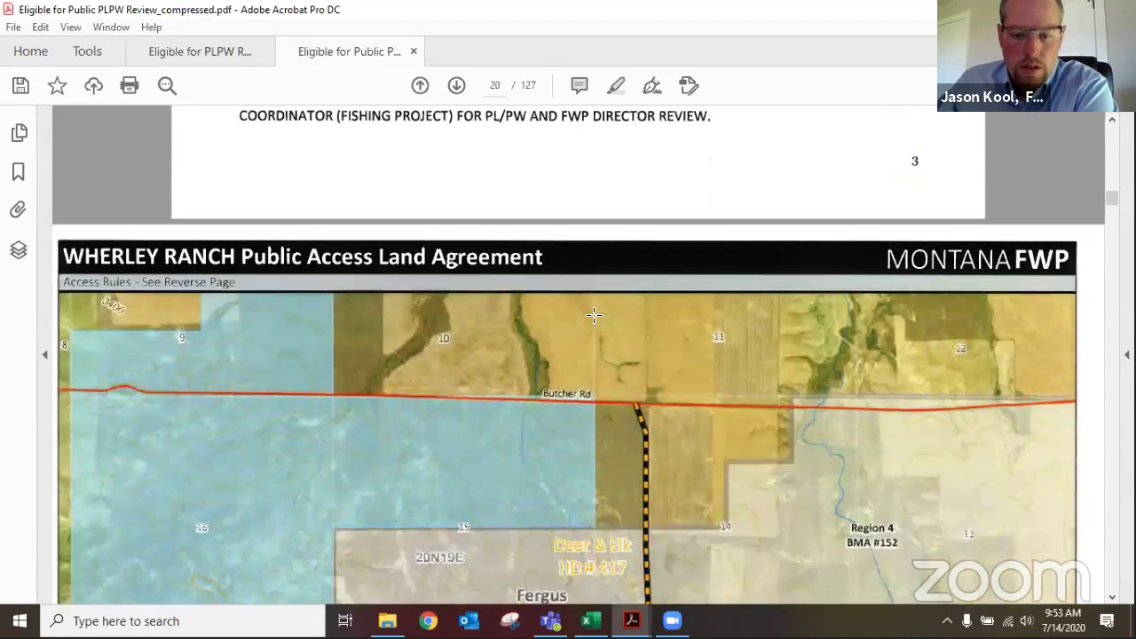
{"action": "scroll", "coordinate": [593, 314], "scroll_direction": "down", "scroll_amount": 2}
{"action": "scroll", "coordinate": [593, 314], "scroll_direction": "down", "scroll_amount": 2}
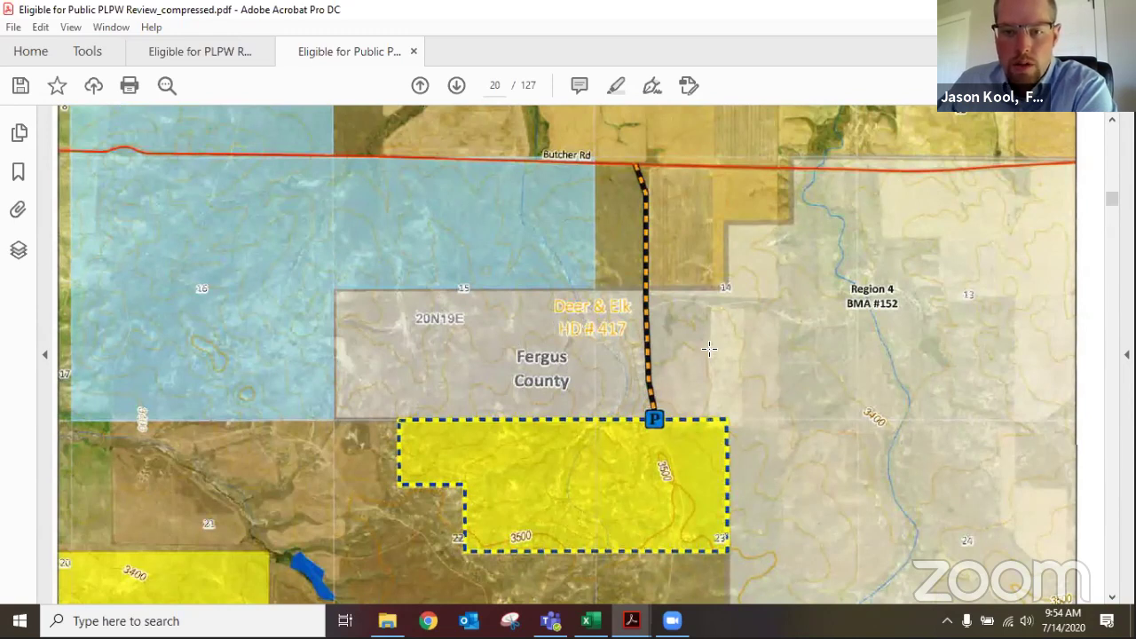
{"action": "scroll", "coordinate": [745, 349], "scroll_direction": "down", "scroll_amount": 1}
Return from the map to the payment schedule and recheck the qualitative assessment comments and scores on page 18
{"action": "scroll", "coordinate": [744, 349], "scroll_direction": "up", "scroll_amount": 5}
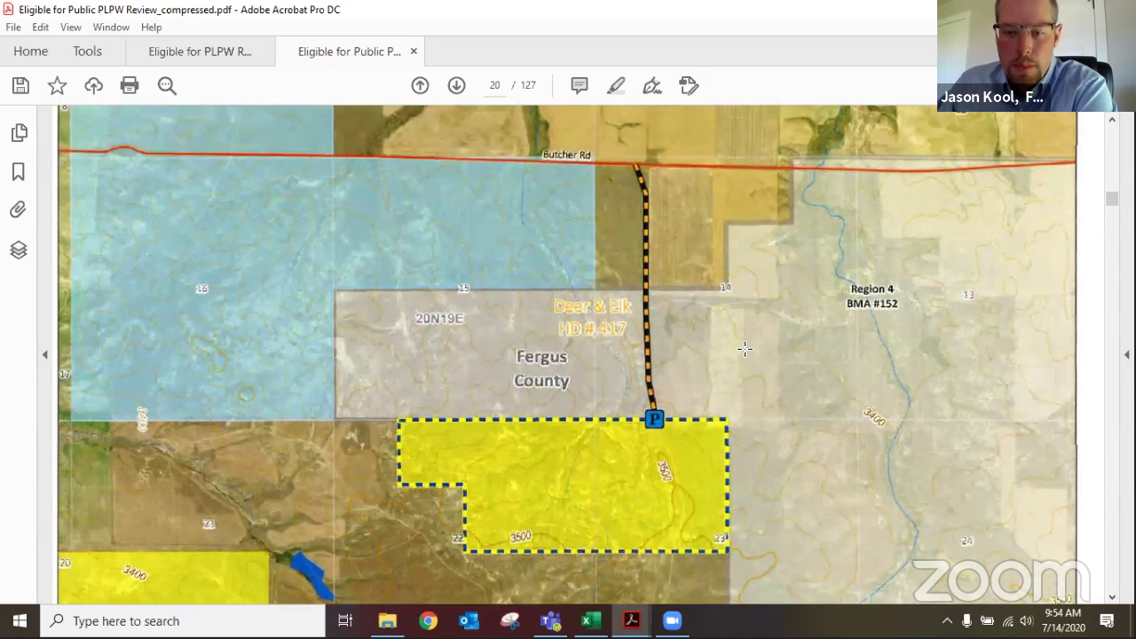
{"action": "scroll", "coordinate": [745, 349], "scroll_direction": "up", "scroll_amount": 9}
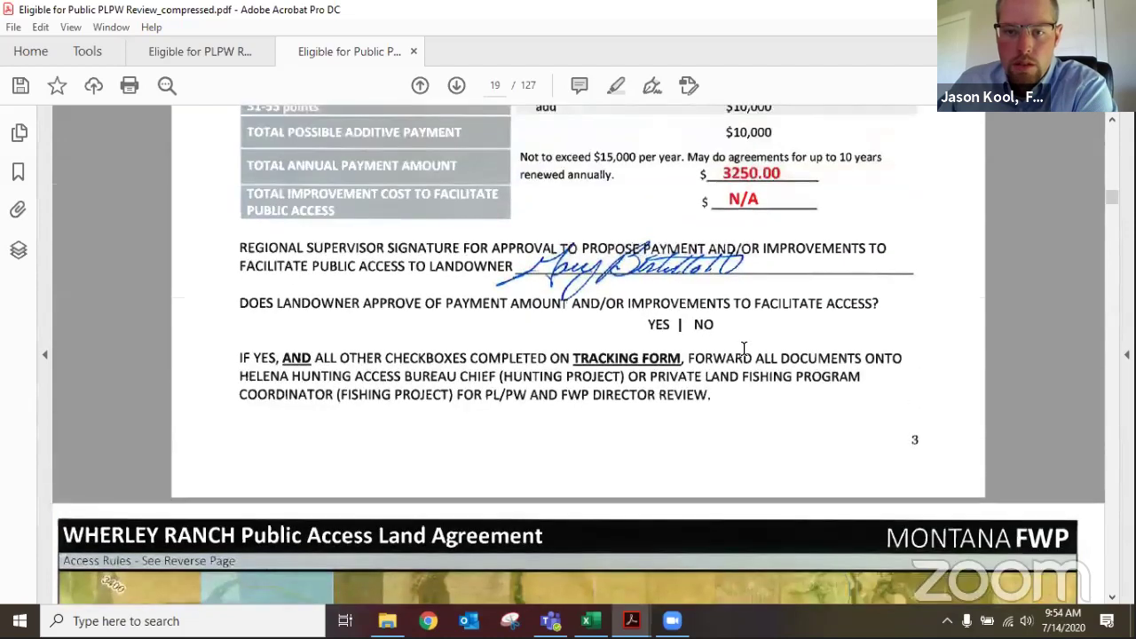
{"action": "scroll", "coordinate": [744, 349], "scroll_direction": "up", "scroll_amount": 1}
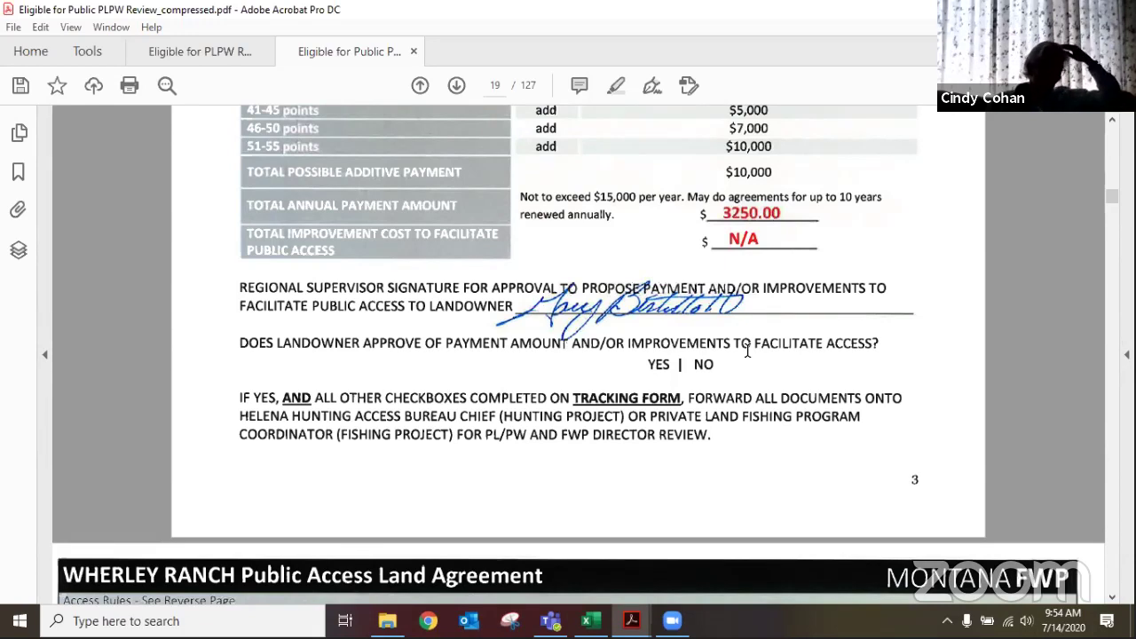
{"action": "scroll", "coordinate": [747, 350], "scroll_direction": "up", "scroll_amount": 12}
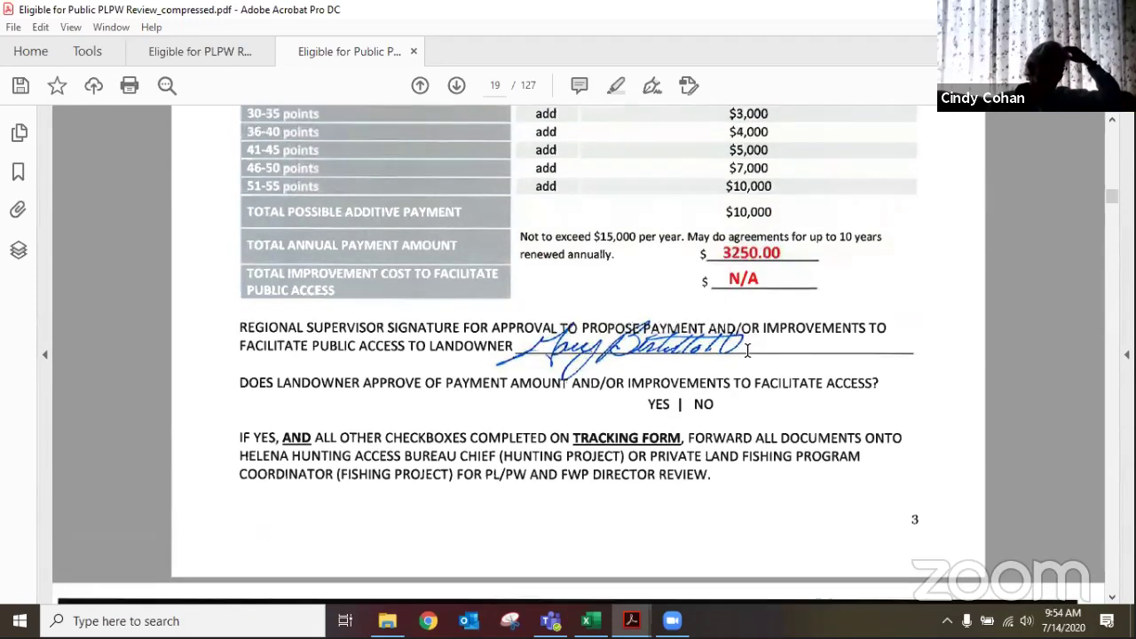
{"action": "scroll", "coordinate": [749, 352], "scroll_direction": "up", "scroll_amount": 1}
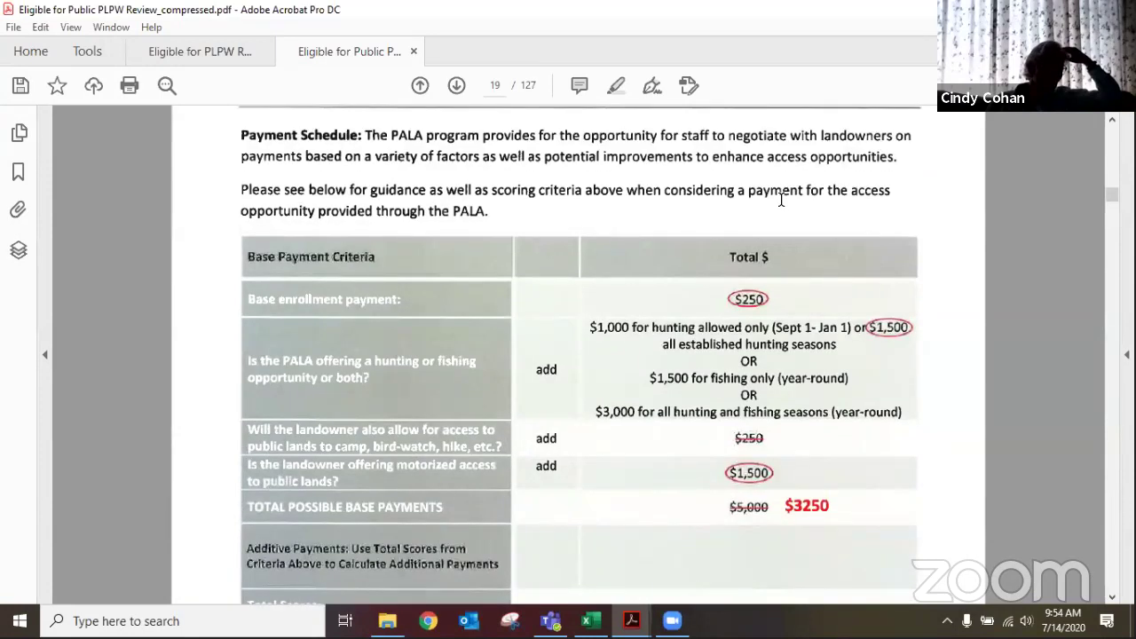
{"action": "scroll", "coordinate": [781, 199], "scroll_direction": "up", "scroll_amount": 18}
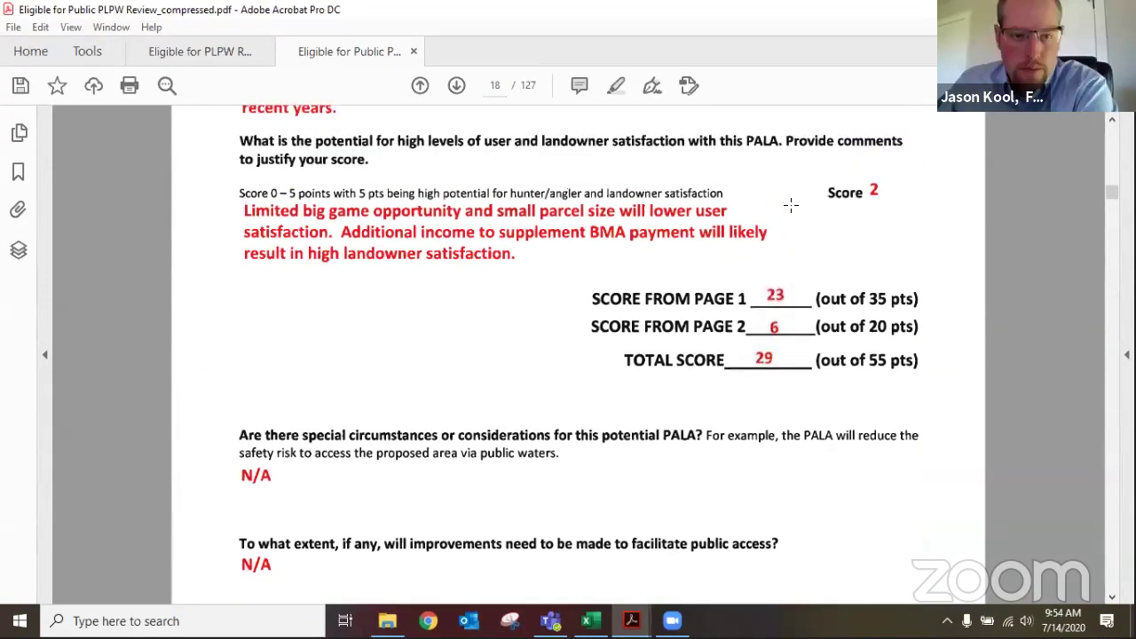
{"action": "scroll", "coordinate": [791, 205], "scroll_direction": "up", "scroll_amount": 5}
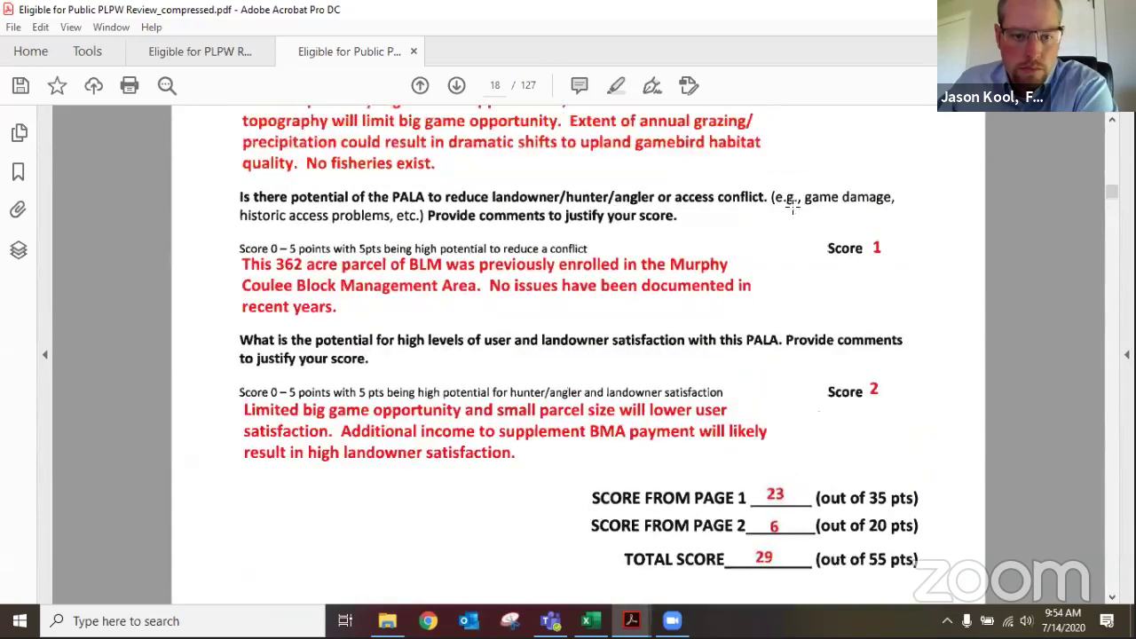
{"action": "scroll", "coordinate": [792, 206], "scroll_direction": "up", "scroll_amount": 1}
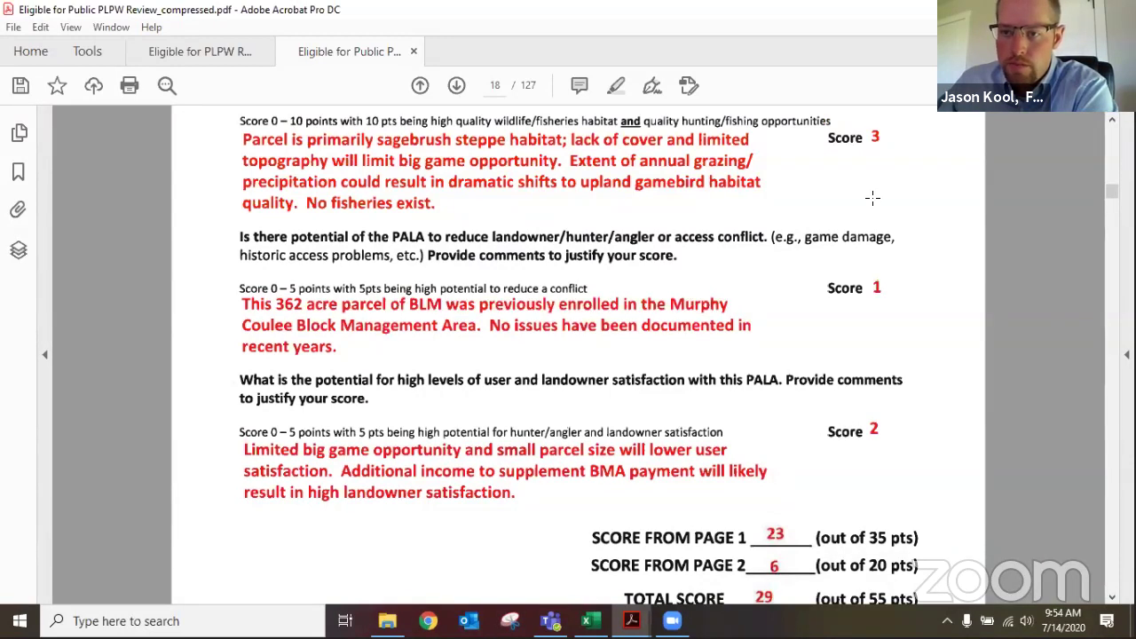
Review the base and additive payments on page 19 again, followed by the agreement map on page 20
{"action": "scroll", "coordinate": [736, 256], "scroll_direction": "down", "scroll_amount": 2}
{"action": "scroll", "coordinate": [735, 256], "scroll_direction": "down", "scroll_amount": 10}
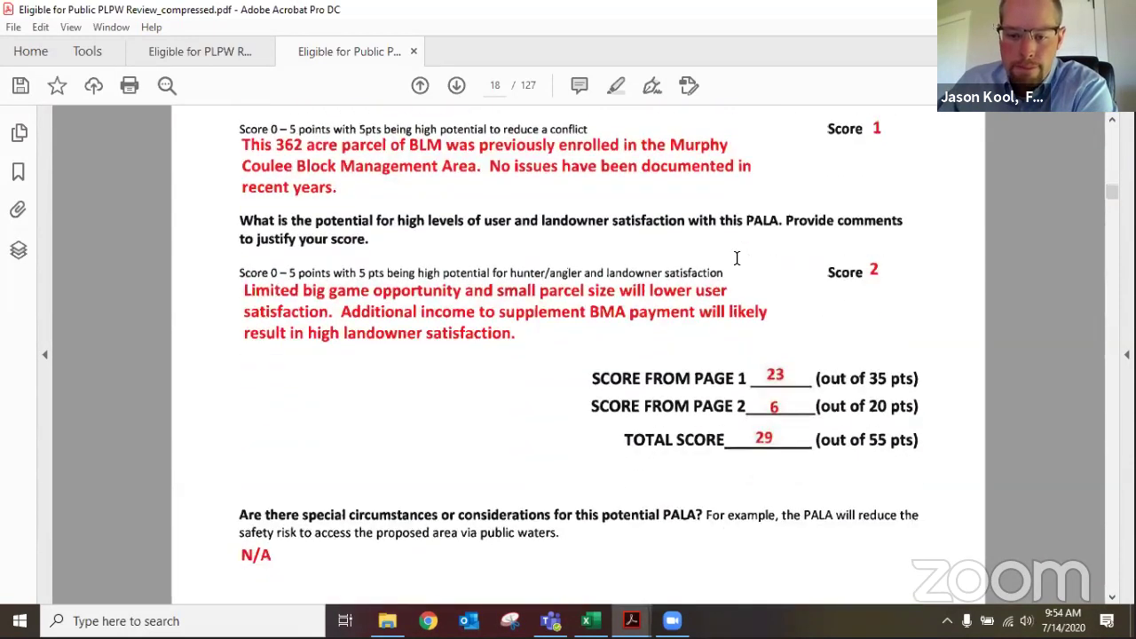
{"action": "scroll", "coordinate": [735, 256], "scroll_direction": "down", "scroll_amount": 10}
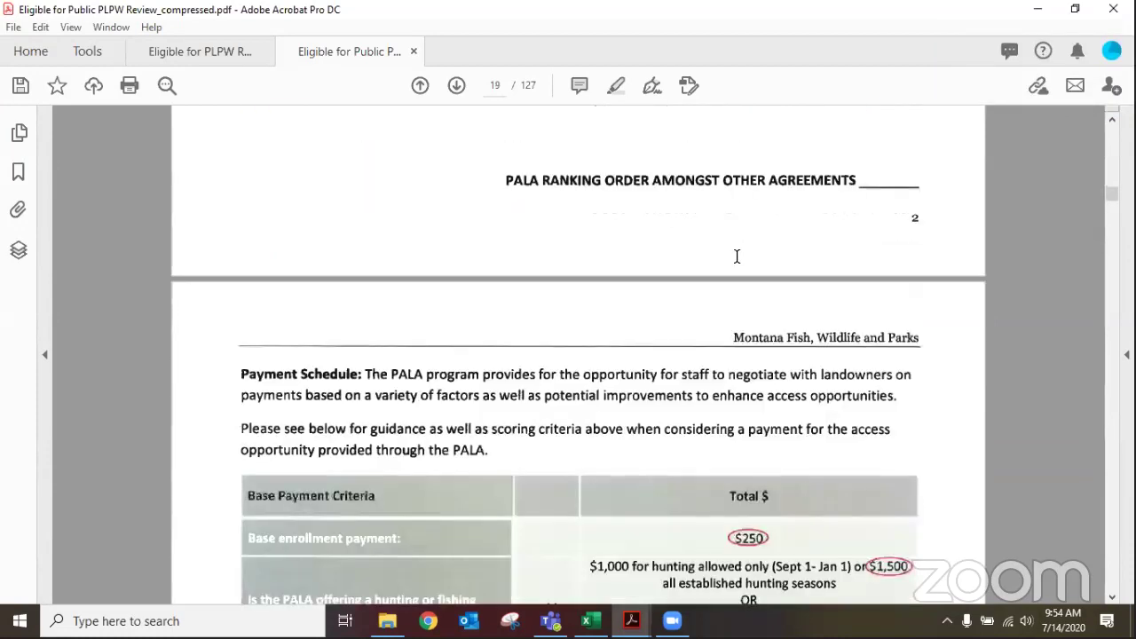
{"action": "scroll", "coordinate": [741, 255], "scroll_direction": "down", "scroll_amount": 1}
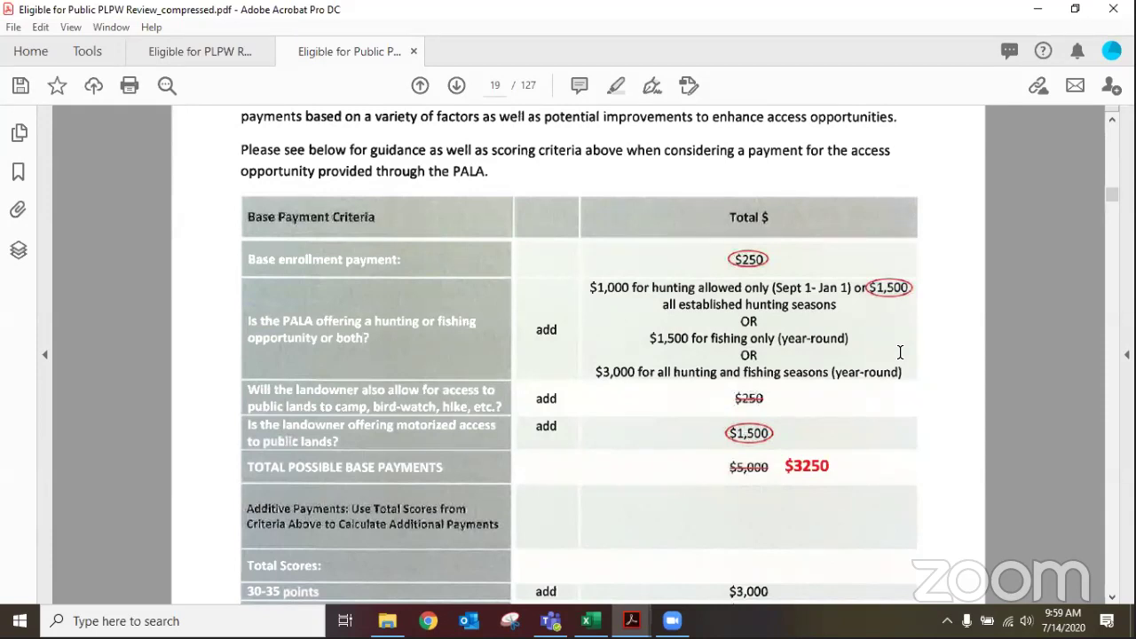
{"action": "scroll", "coordinate": [899, 355], "scroll_direction": "down", "scroll_amount": 5}
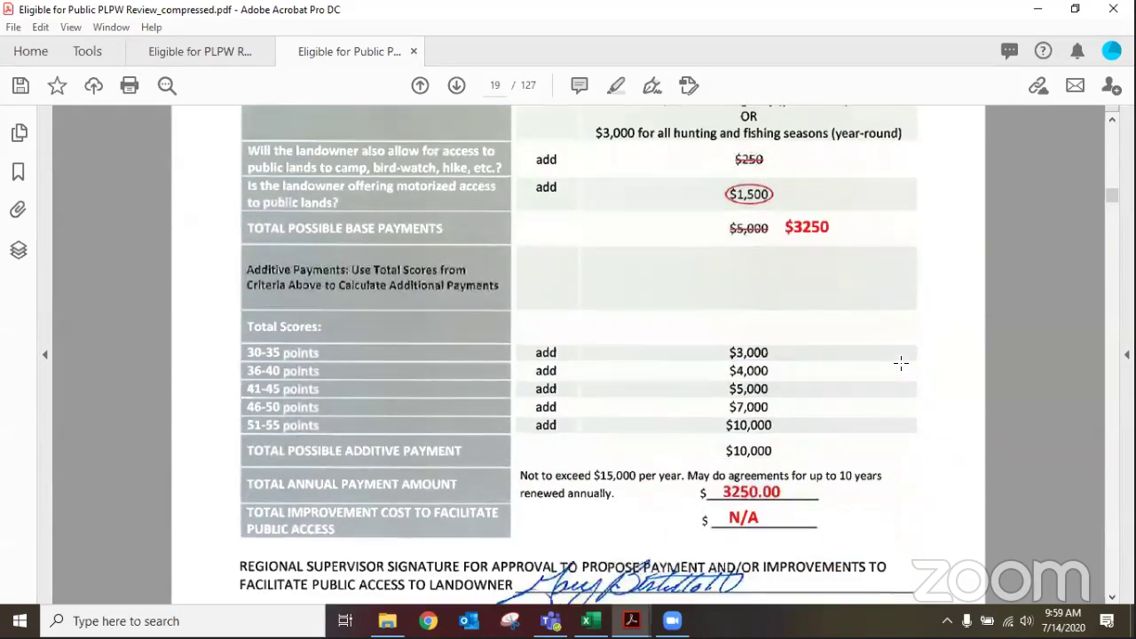
{"action": "scroll", "coordinate": [901, 362], "scroll_direction": "down", "scroll_amount": 7}
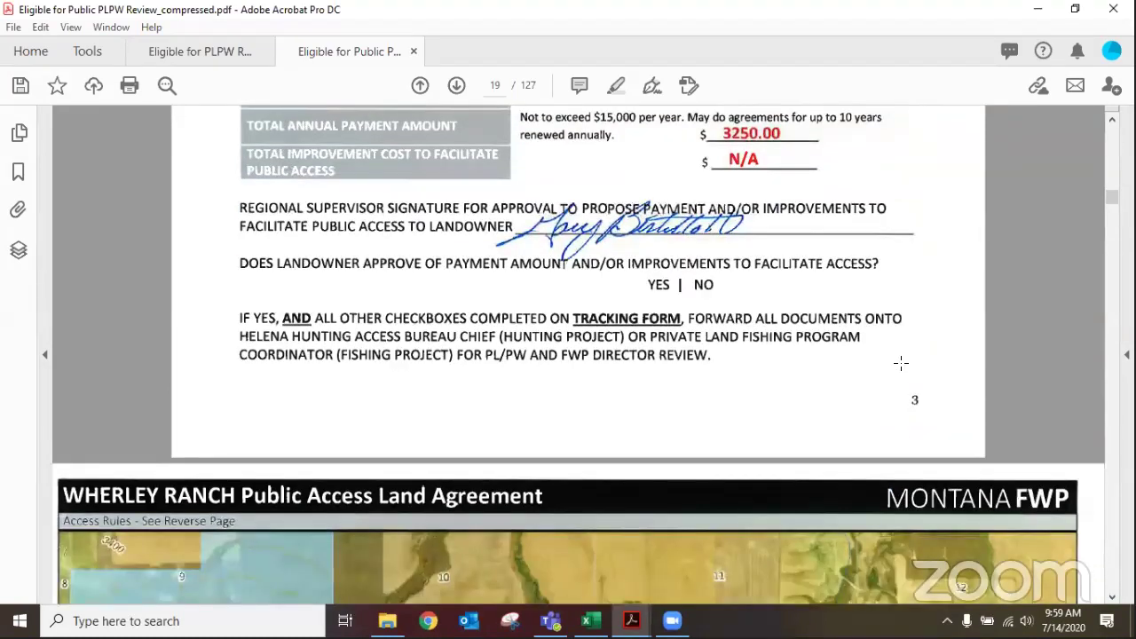
{"action": "scroll", "coordinate": [900, 362], "scroll_direction": "down", "scroll_amount": 5}
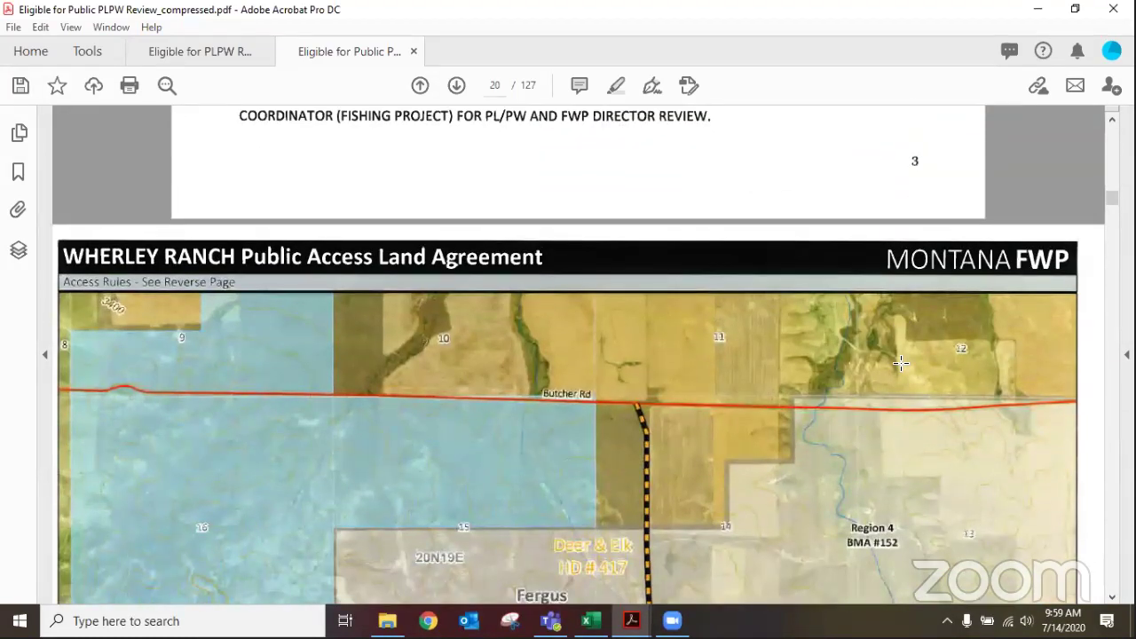
{"action": "scroll", "coordinate": [900, 362], "scroll_direction": "down", "scroll_amount": 6}
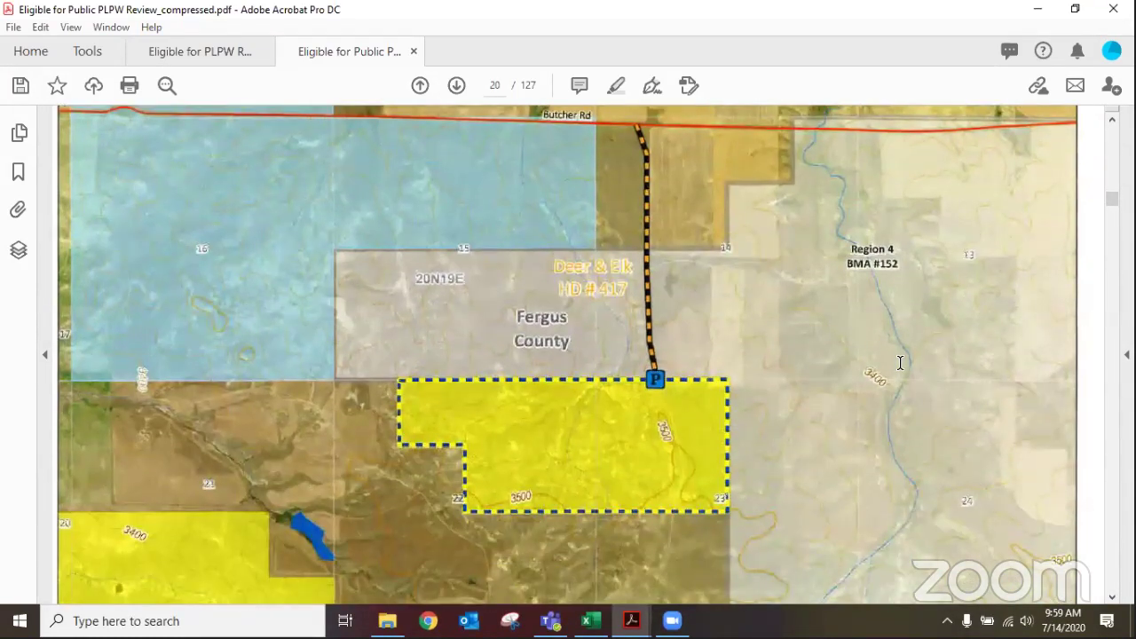
{"action": "scroll", "coordinate": [900, 362], "scroll_direction": "down", "scroll_amount": 1}
Go back from the agreement map to page 17 and check the public land acreage criterion and total points
{"action": "scroll", "coordinate": [901, 362], "scroll_direction": "up", "scroll_amount": 1}
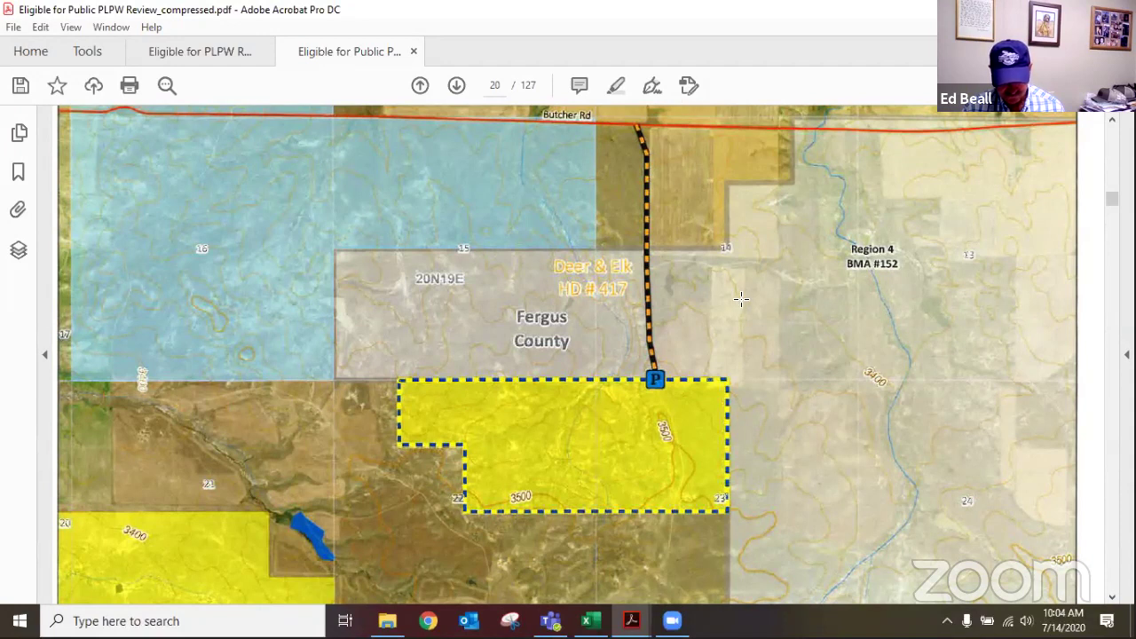
{"action": "scroll", "coordinate": [710, 332], "scroll_direction": "up", "scroll_amount": 3}
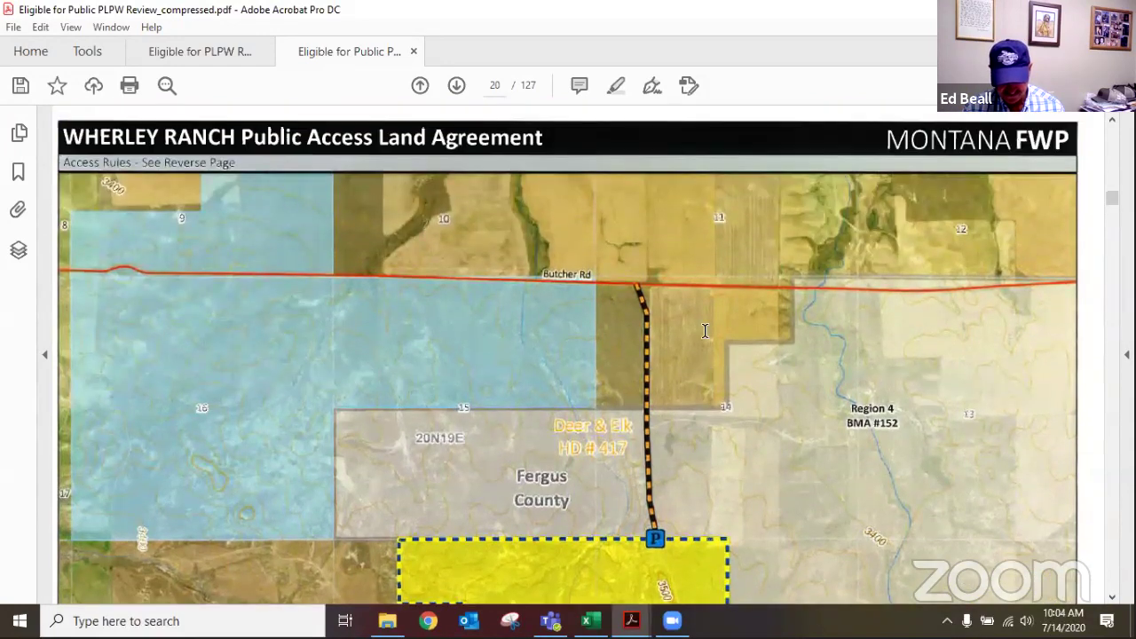
{"action": "scroll", "coordinate": [705, 330], "scroll_direction": "up", "scroll_amount": 5}
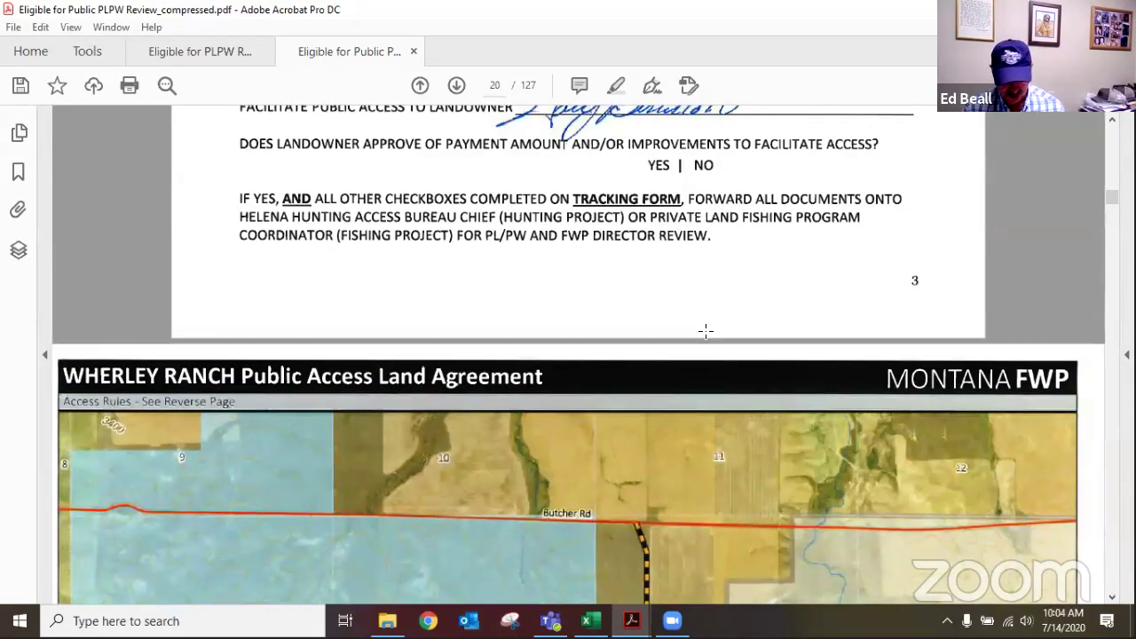
{"action": "scroll", "coordinate": [706, 331], "scroll_direction": "up", "scroll_amount": 4}
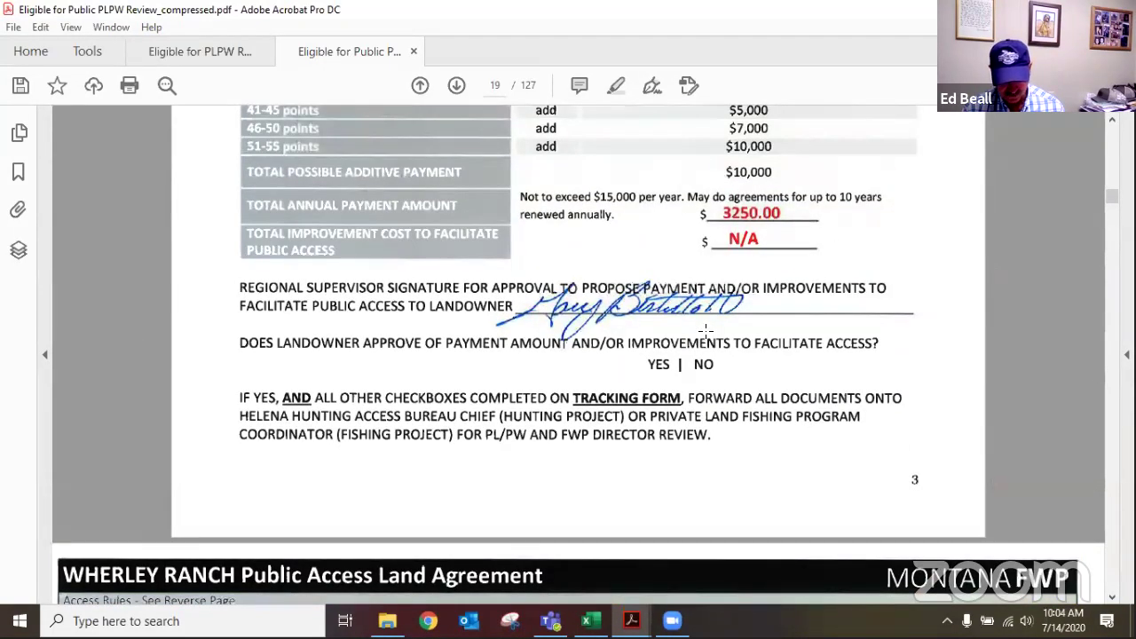
{"action": "scroll", "coordinate": [705, 331], "scroll_direction": "up", "scroll_amount": 12}
{"action": "scroll", "coordinate": [705, 331], "scroll_direction": "up", "scroll_amount": 3}
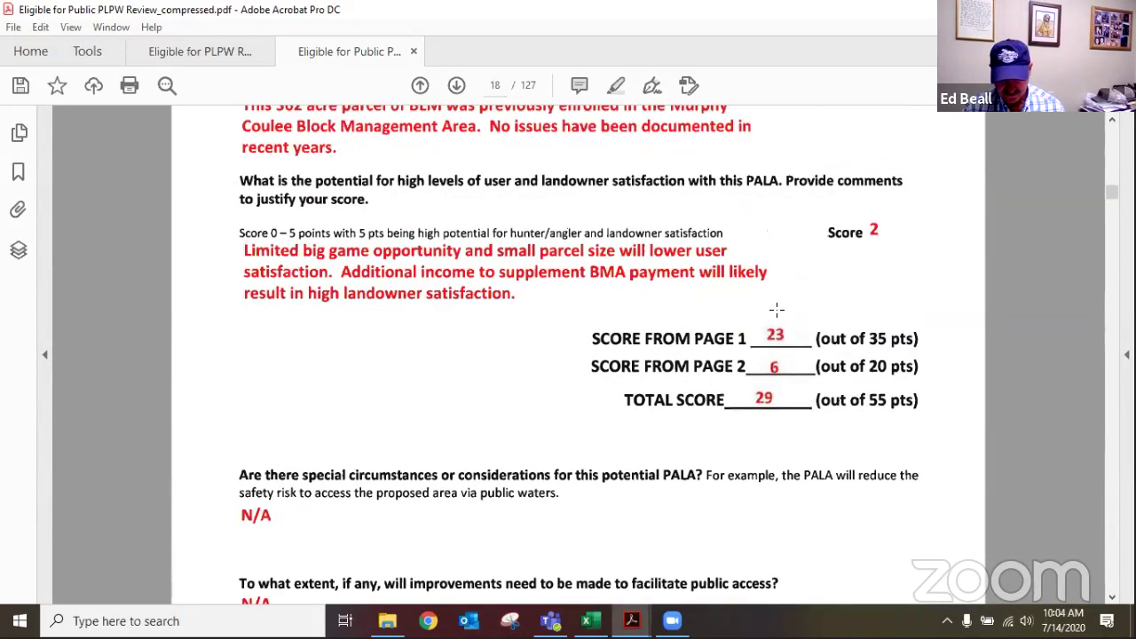
{"action": "scroll", "coordinate": [602, 255], "scroll_direction": "up", "scroll_amount": 13}
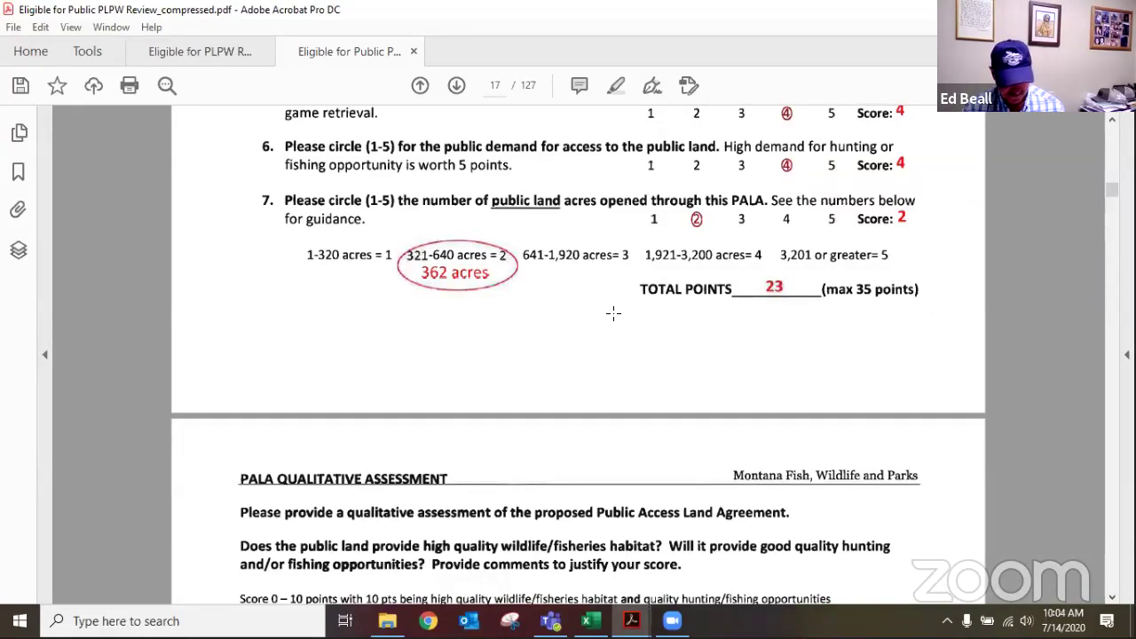
{"action": "scroll", "coordinate": [613, 312], "scroll_direction": "up", "scroll_amount": 1}
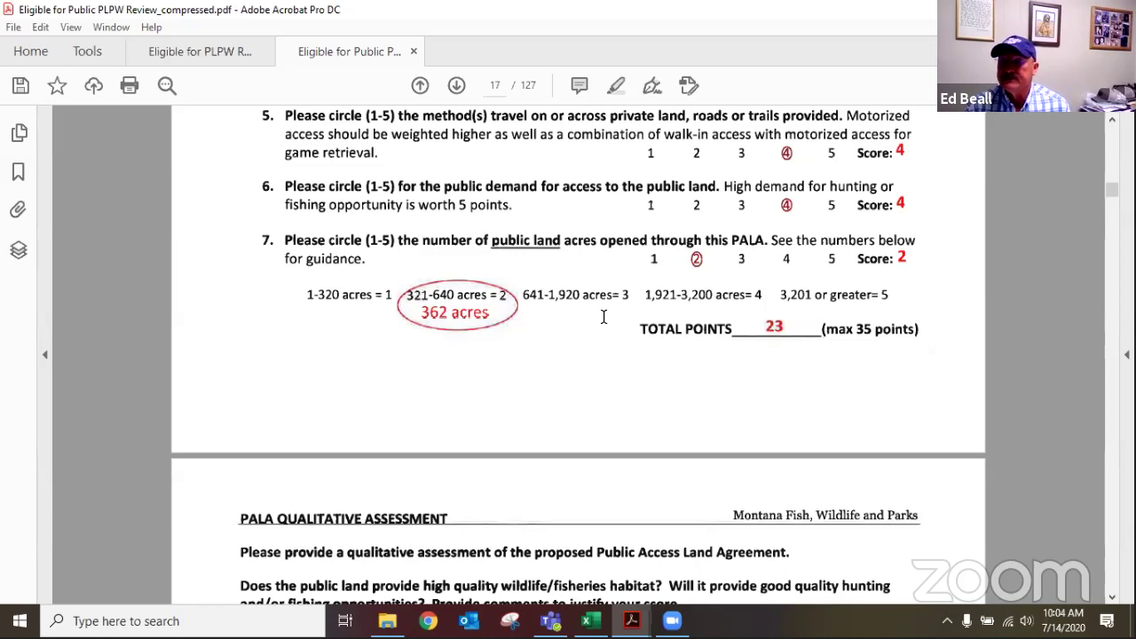
Read from the acreage score on page 17 through the qualitative assessment to the base and additive payments on page 19
{"action": "scroll", "coordinate": [603, 317], "scroll_direction": "down", "scroll_amount": 3}
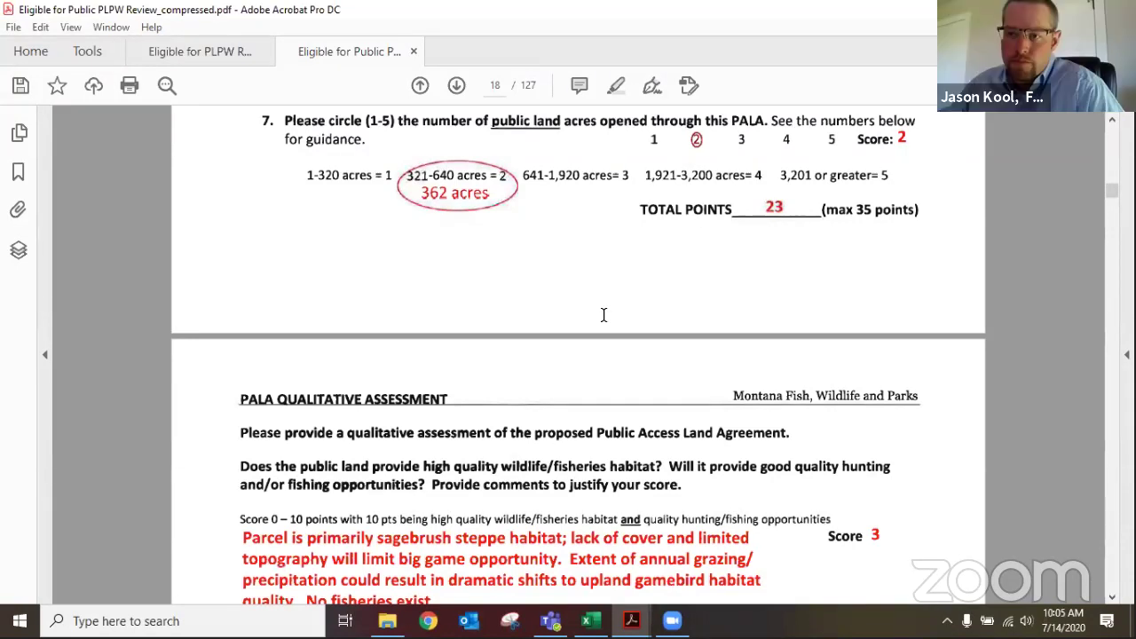
{"action": "scroll", "coordinate": [603, 314], "scroll_direction": "down", "scroll_amount": 2}
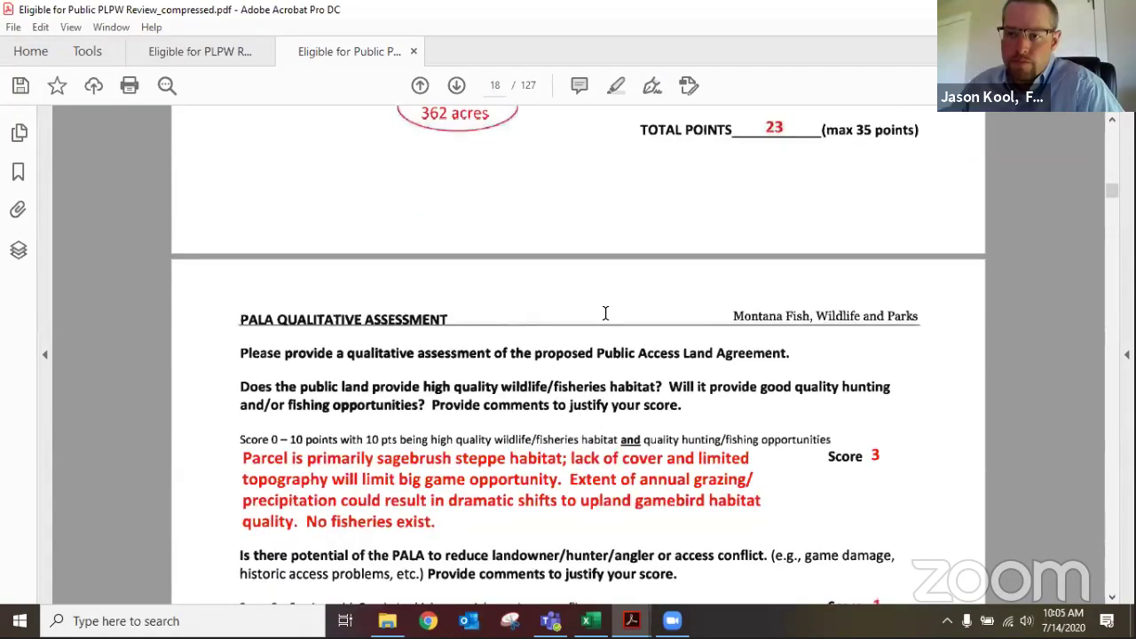
{"action": "scroll", "coordinate": [605, 314], "scroll_direction": "down", "scroll_amount": 12}
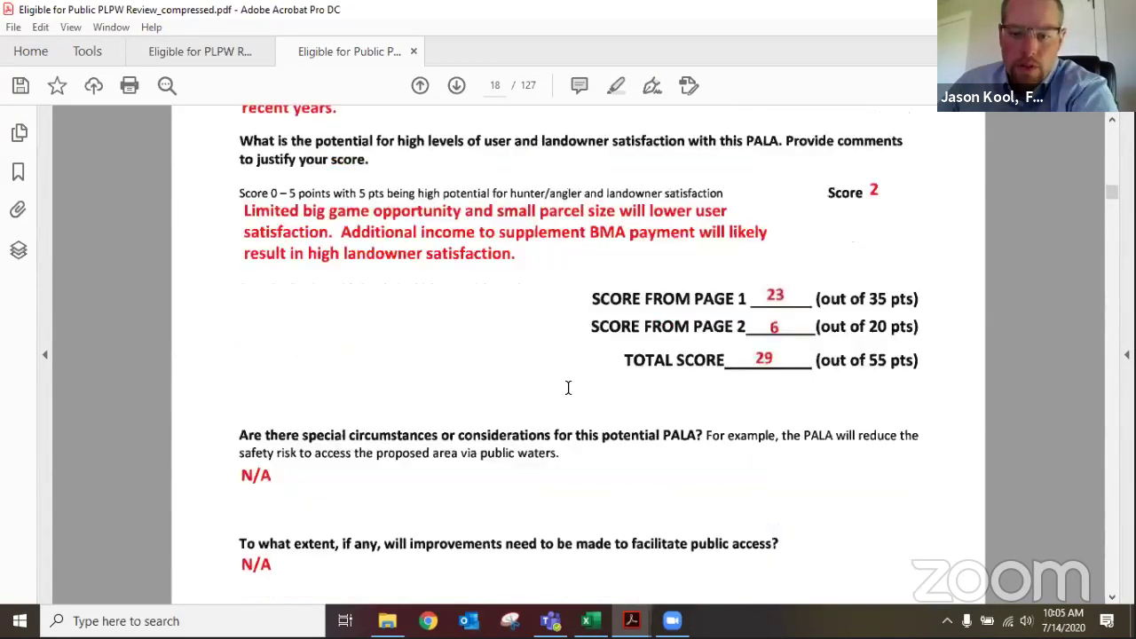
{"action": "scroll", "coordinate": [488, 393], "scroll_direction": "down", "scroll_amount": 10}
{"action": "scroll", "coordinate": [647, 385], "scroll_direction": "down", "scroll_amount": 1}
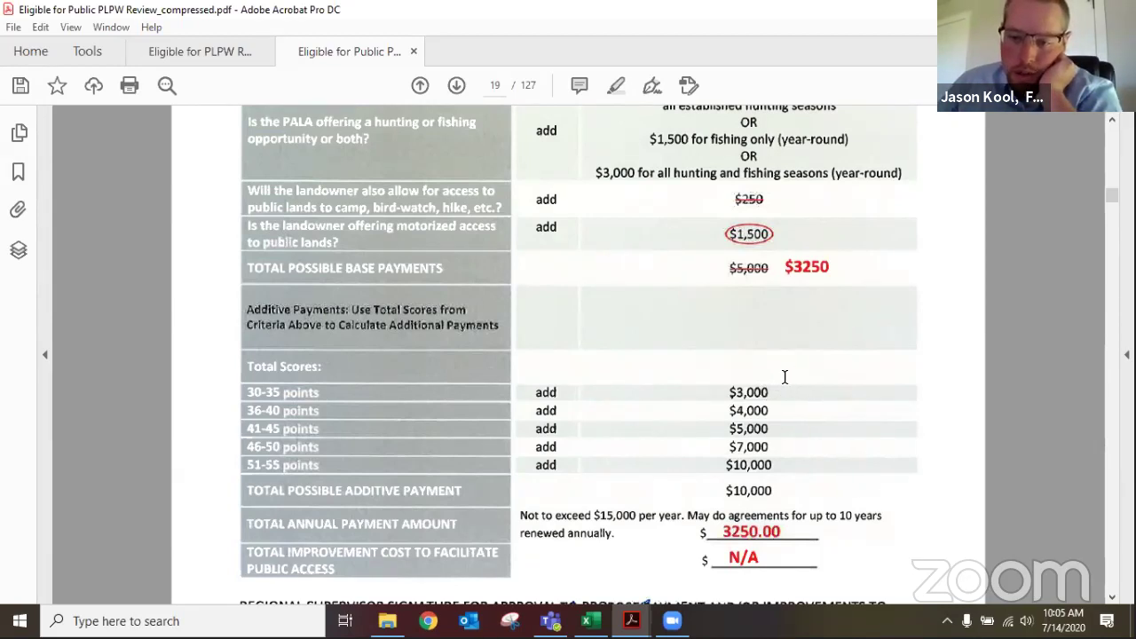
{"action": "scroll", "coordinate": [732, 352], "scroll_direction": "up", "scroll_amount": 3}
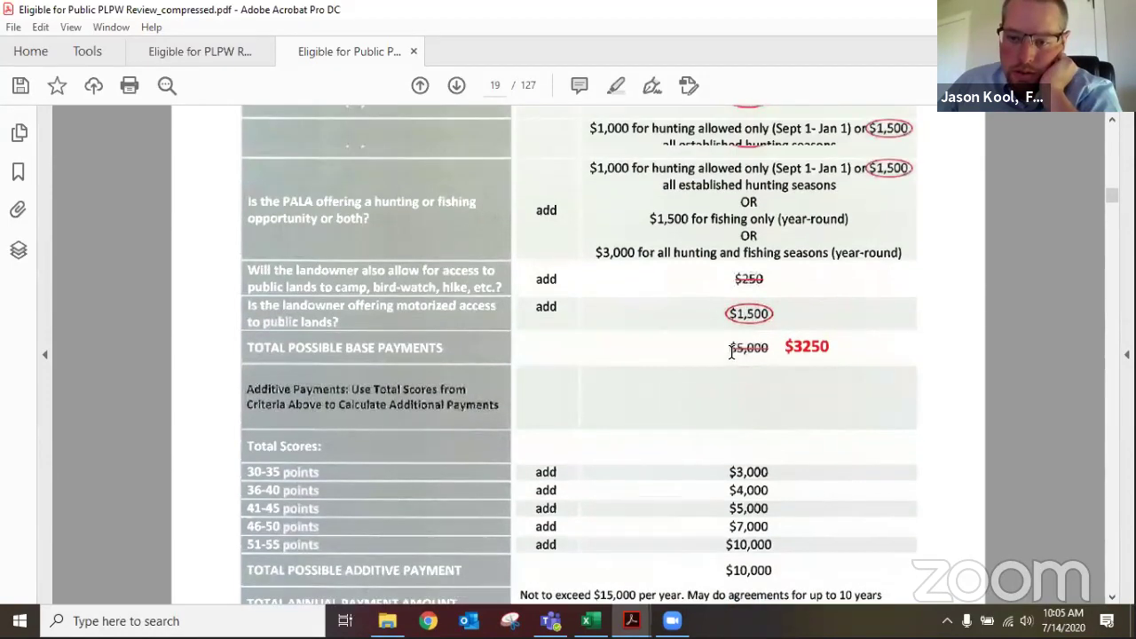
{"action": "scroll", "coordinate": [732, 352], "scroll_direction": "up", "scroll_amount": 15}
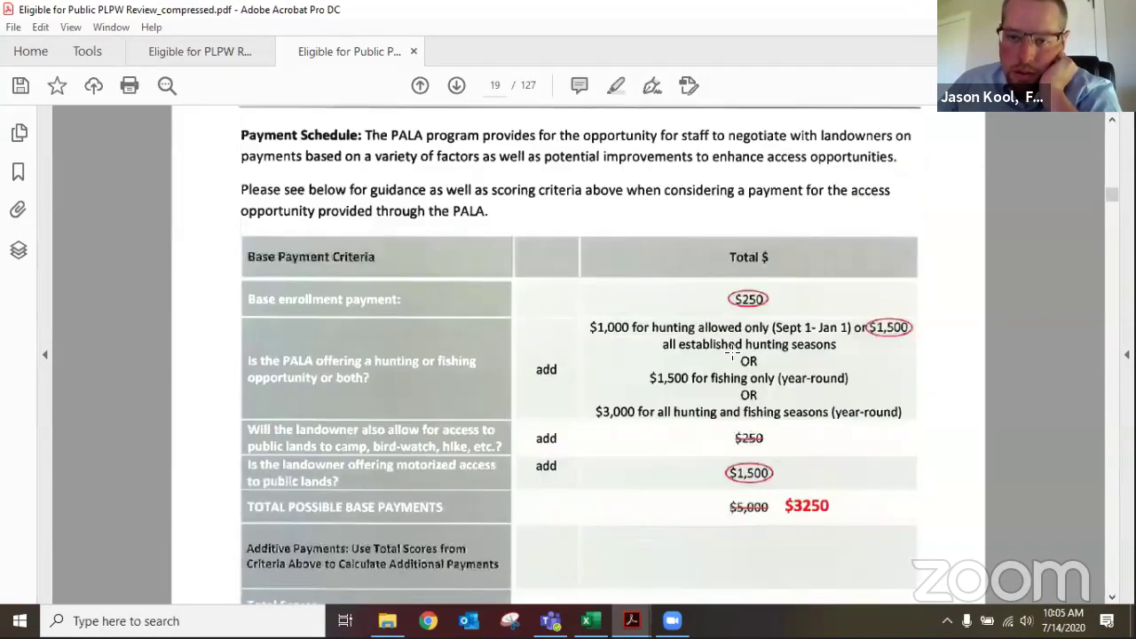
Recheck the page 18 score totals and page 17 criteria scores against the payment schedule on page 19
{"action": "scroll", "coordinate": [732, 352], "scroll_direction": "up", "scroll_amount": 4}
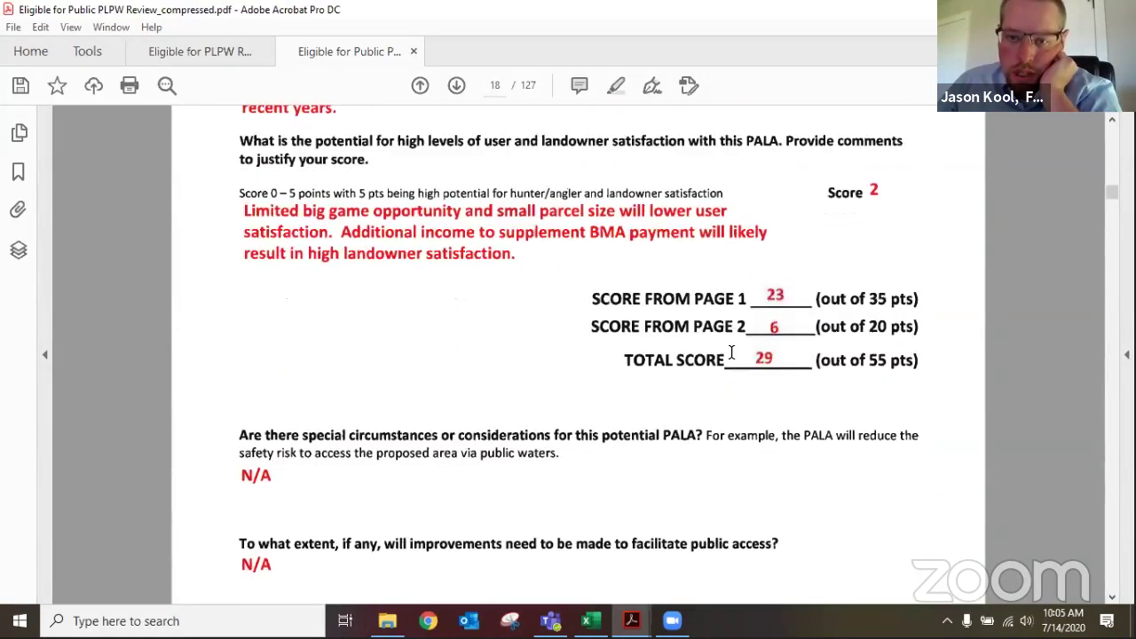
{"action": "scroll", "coordinate": [732, 352], "scroll_direction": "up", "scroll_amount": 1}
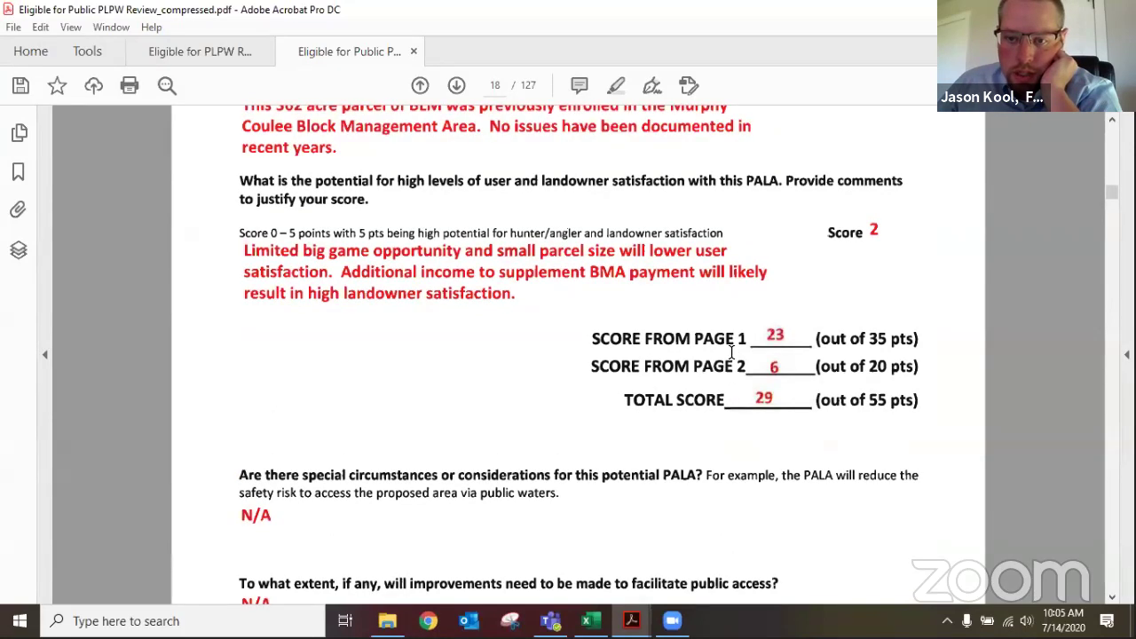
{"action": "scroll", "coordinate": [732, 352], "scroll_direction": "up", "scroll_amount": 13}
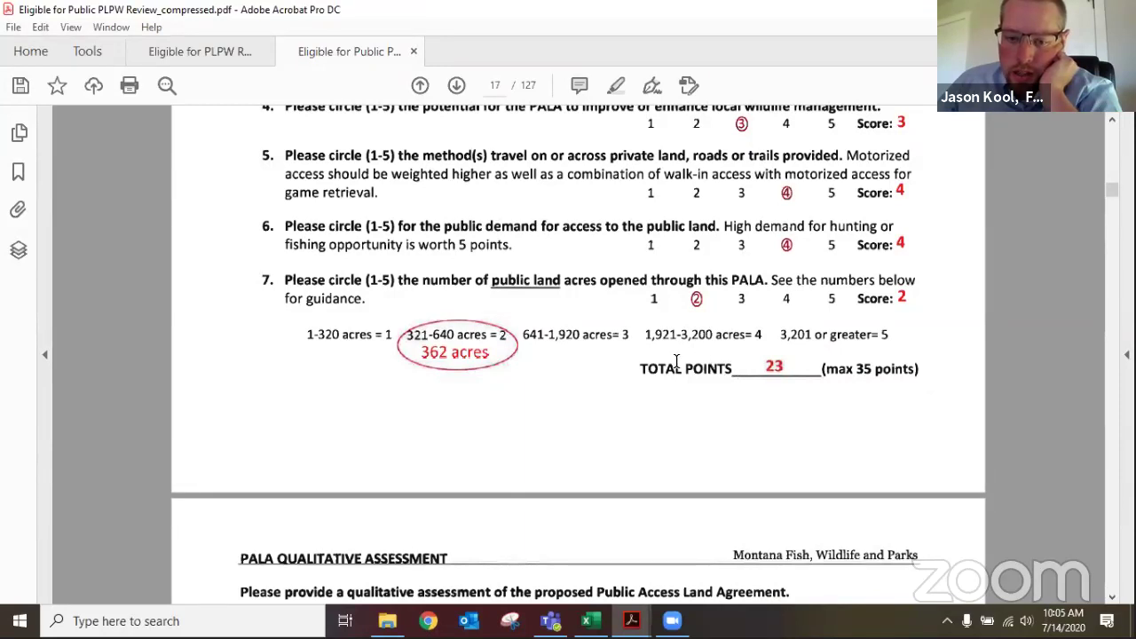
{"action": "scroll", "coordinate": [676, 360], "scroll_direction": "down", "scroll_amount": 7}
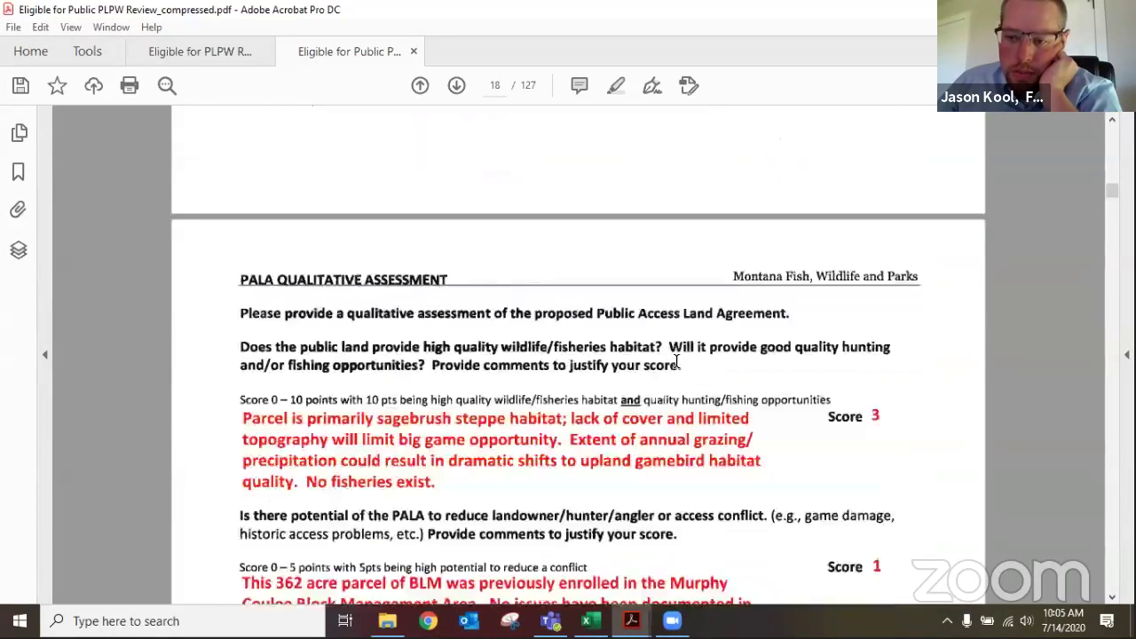
{"action": "scroll", "coordinate": [676, 360], "scroll_direction": "down", "scroll_amount": 5}
{"action": "scroll", "coordinate": [676, 361], "scroll_direction": "down", "scroll_amount": 10}
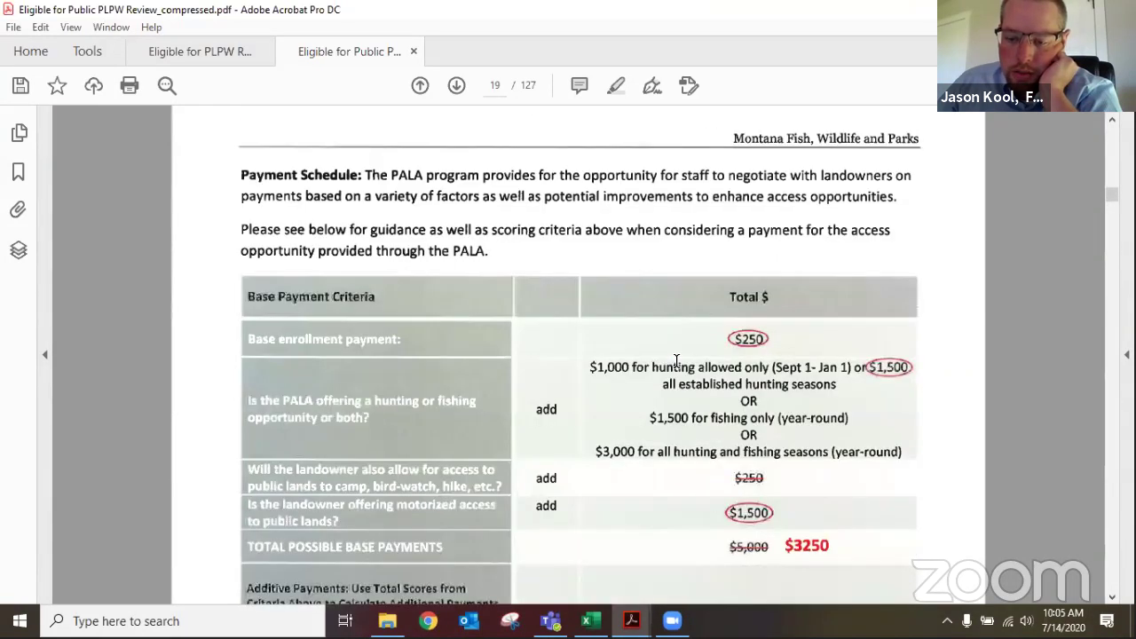
{"action": "scroll", "coordinate": [676, 360], "scroll_direction": "down", "scroll_amount": 1}
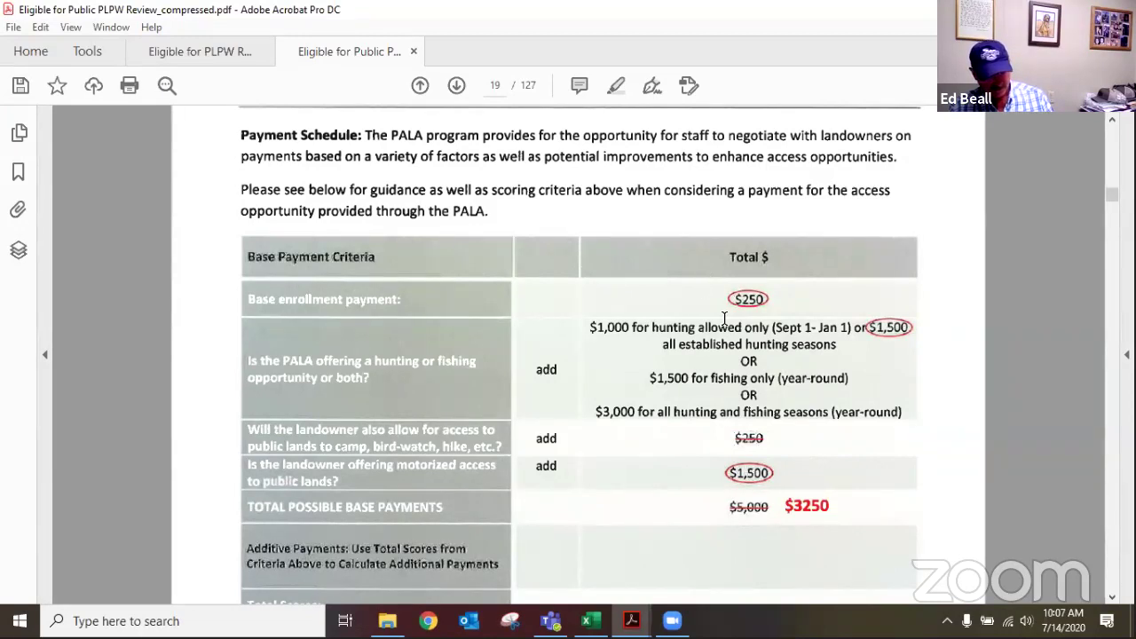
Go back from the payment schedule to the public land acreage criterion and total points on page 17
{"action": "scroll", "coordinate": [724, 317], "scroll_direction": "up", "scroll_amount": 6}
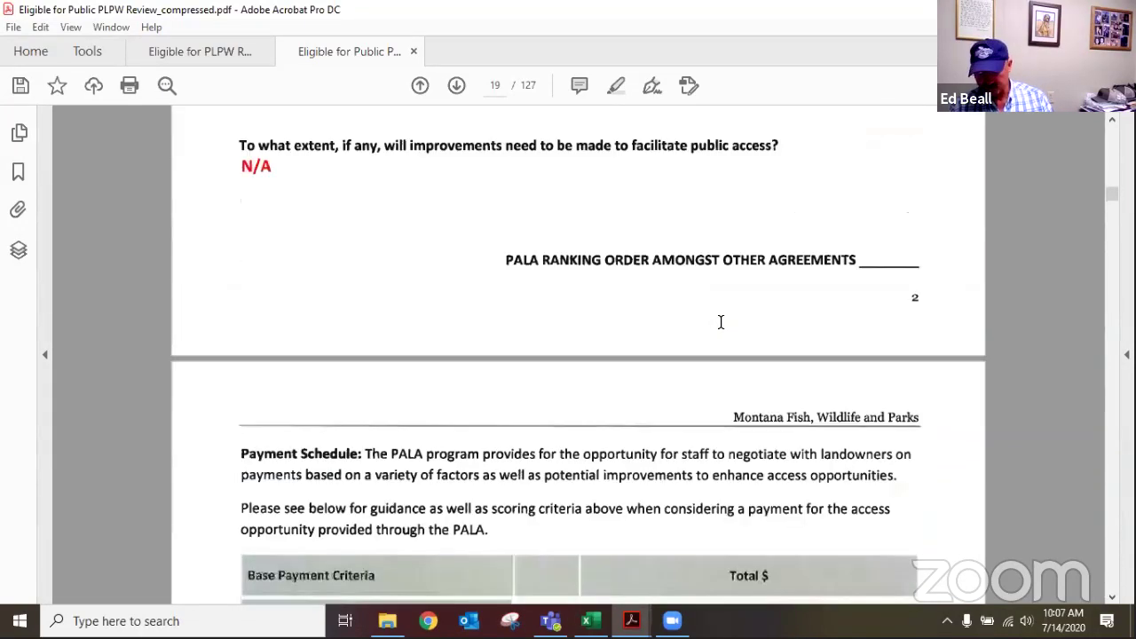
{"action": "scroll", "coordinate": [721, 322], "scroll_direction": "up", "scroll_amount": 6}
{"action": "scroll", "coordinate": [718, 321], "scroll_direction": "up", "scroll_amount": 2}
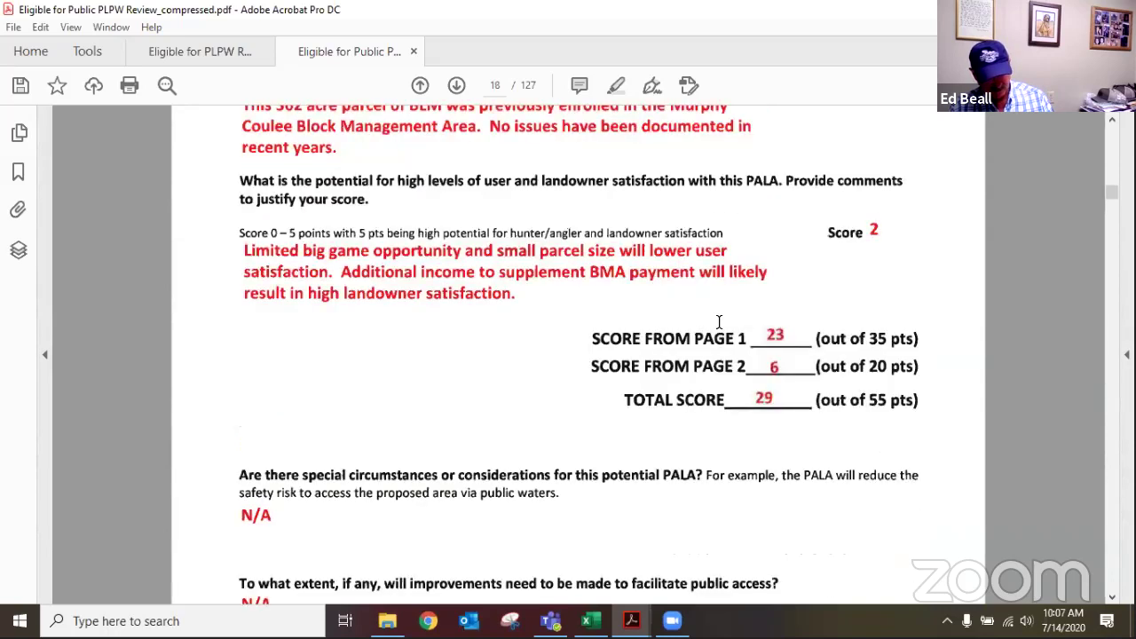
{"action": "scroll", "coordinate": [716, 322], "scroll_direction": "up", "scroll_amount": 8}
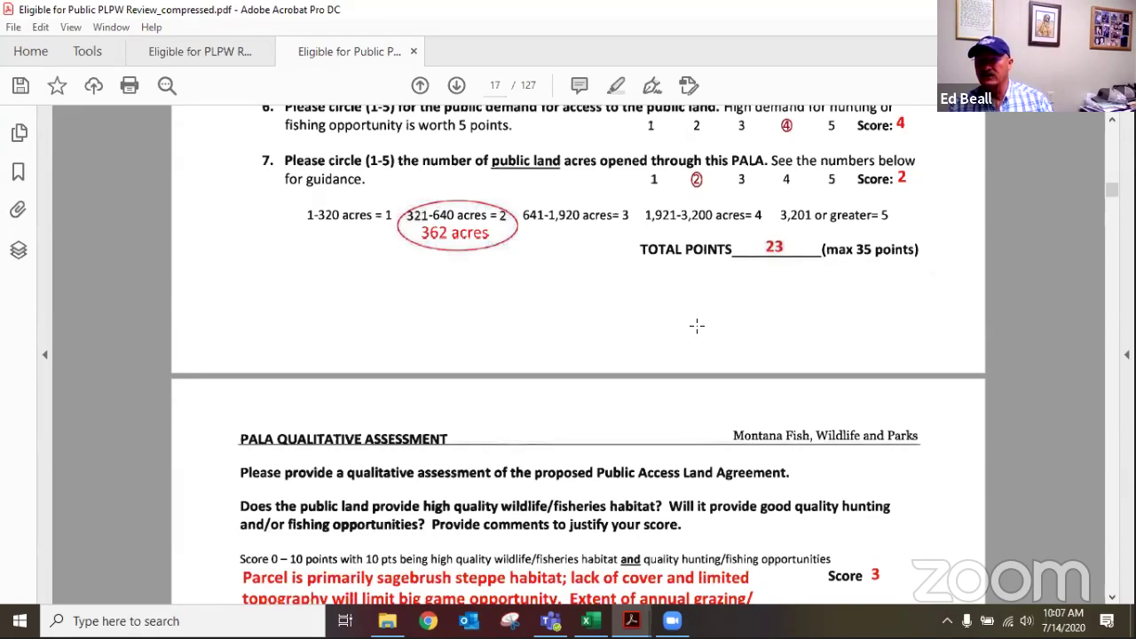
Reread the habitat, access conflict and satisfaction comments, score totals and special circumstances on page 18, continuing to the payment schedule
{"action": "scroll", "coordinate": [697, 325], "scroll_direction": "down", "scroll_amount": 2}
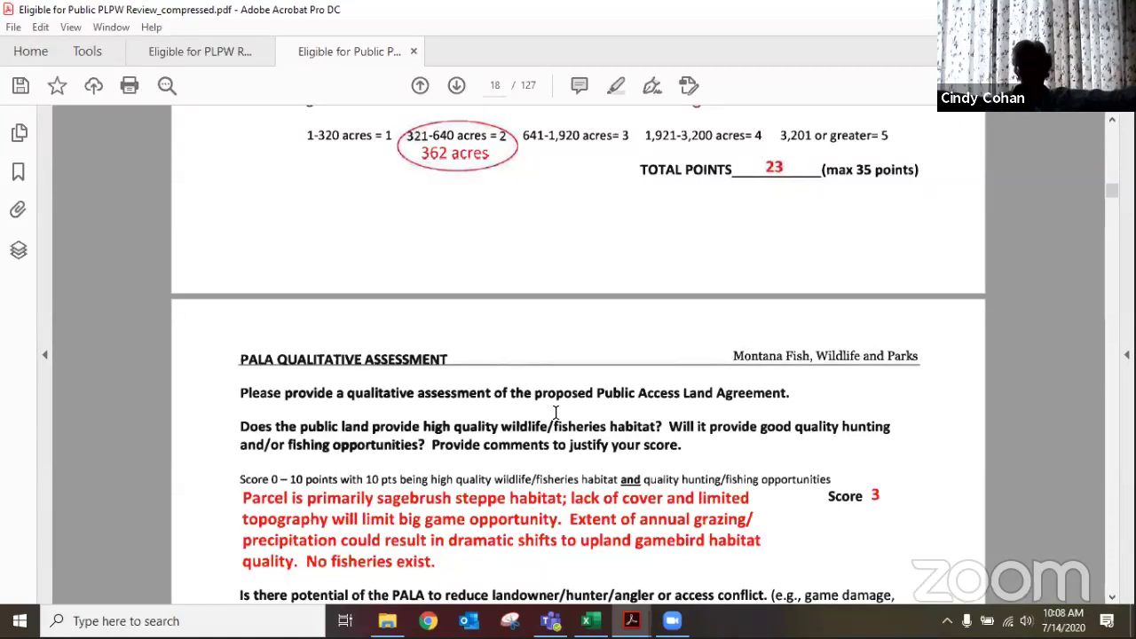
{"action": "scroll", "coordinate": [555, 412], "scroll_direction": "down", "scroll_amount": 2}
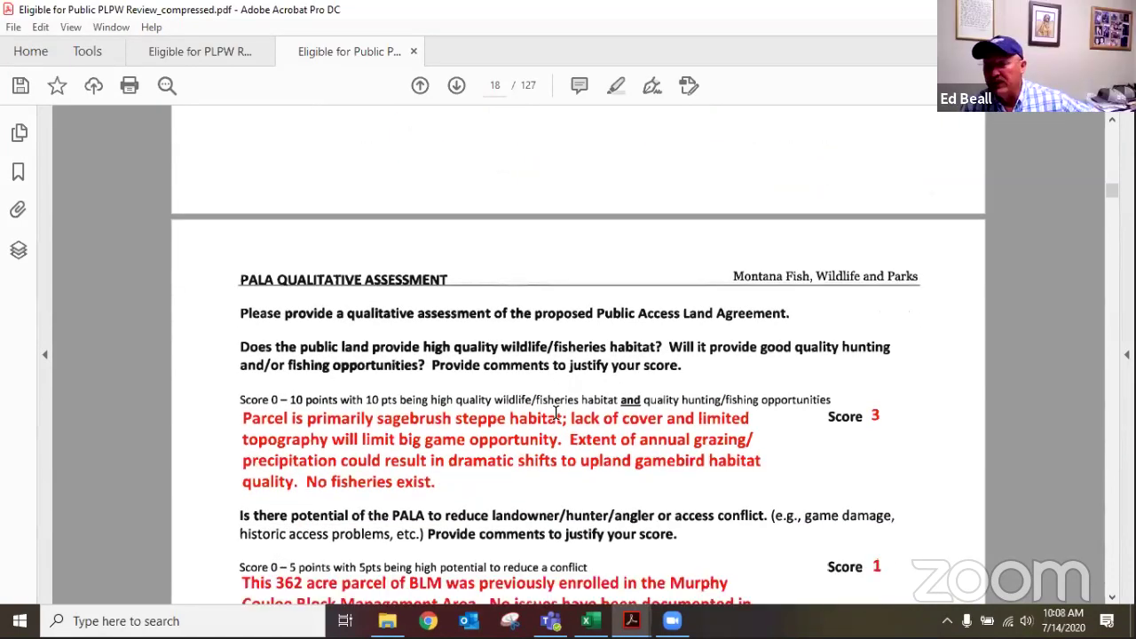
{"action": "scroll", "coordinate": [555, 411], "scroll_direction": "down", "scroll_amount": 2}
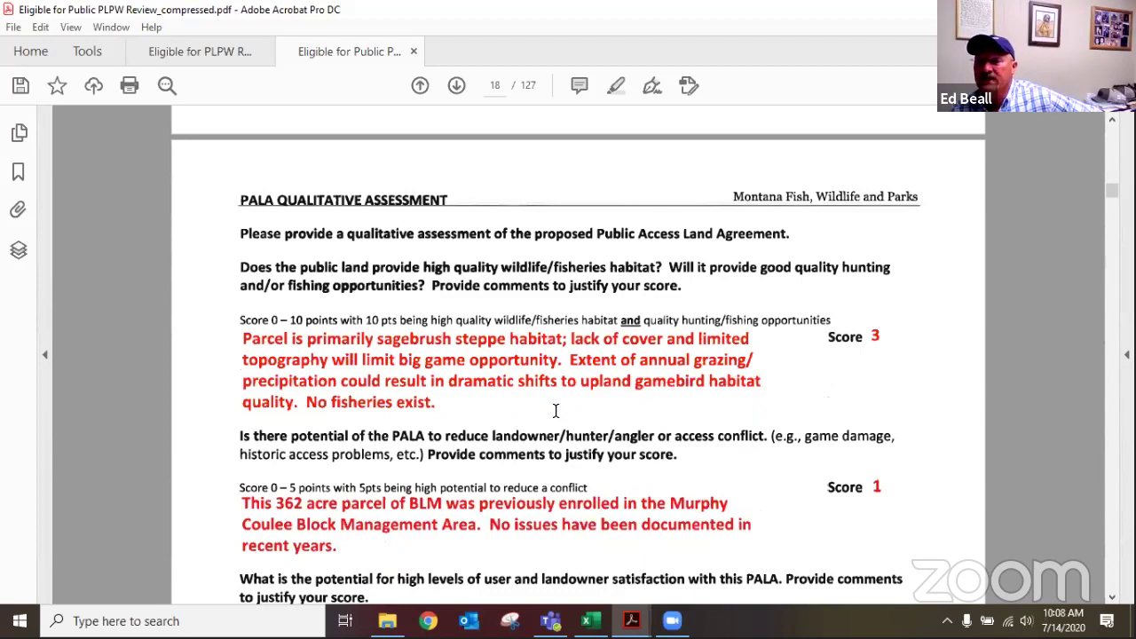
{"action": "scroll", "coordinate": [556, 410], "scroll_direction": "down", "scroll_amount": 1}
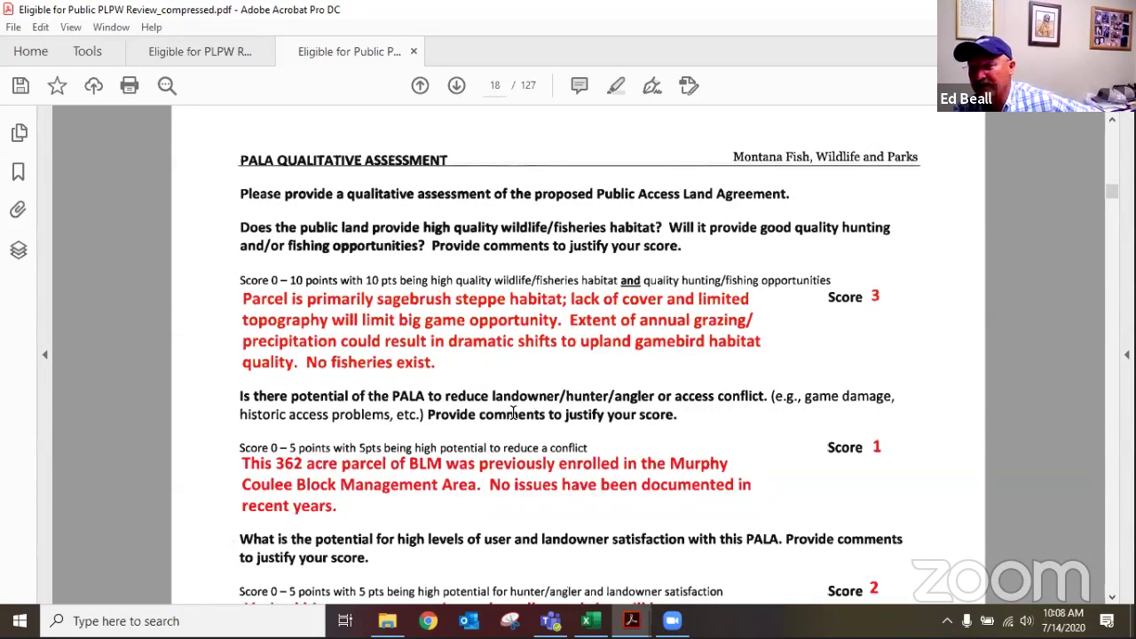
{"action": "scroll", "coordinate": [512, 411], "scroll_direction": "down", "scroll_amount": 1}
{"action": "scroll", "coordinate": [512, 411], "scroll_direction": "down", "scroll_amount": 4}
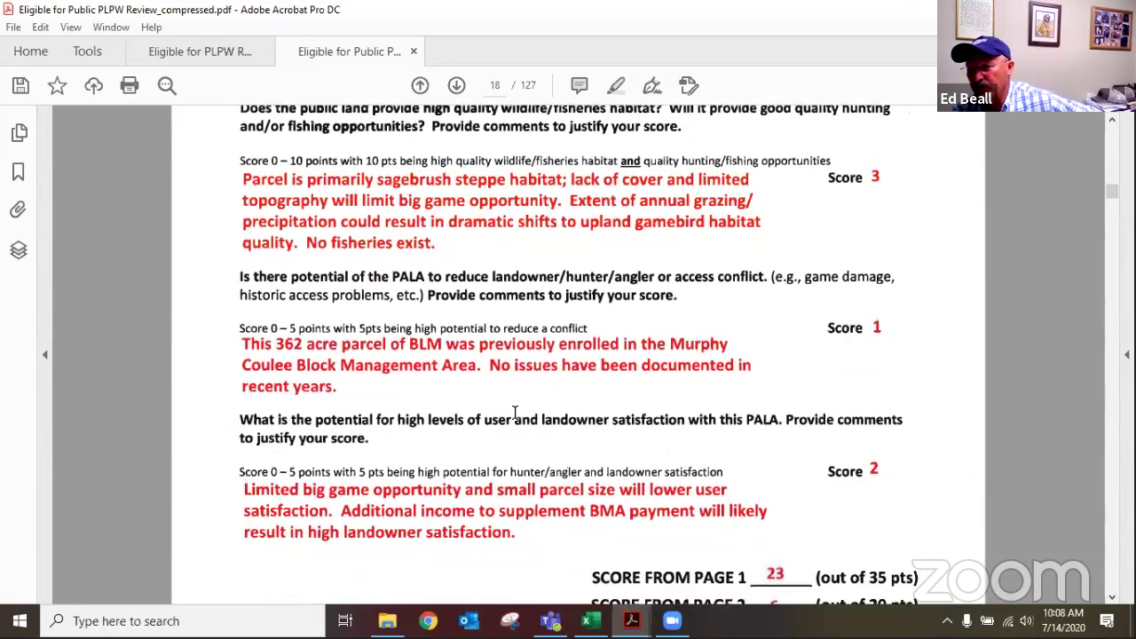
{"action": "scroll", "coordinate": [514, 412], "scroll_direction": "down", "scroll_amount": 5}
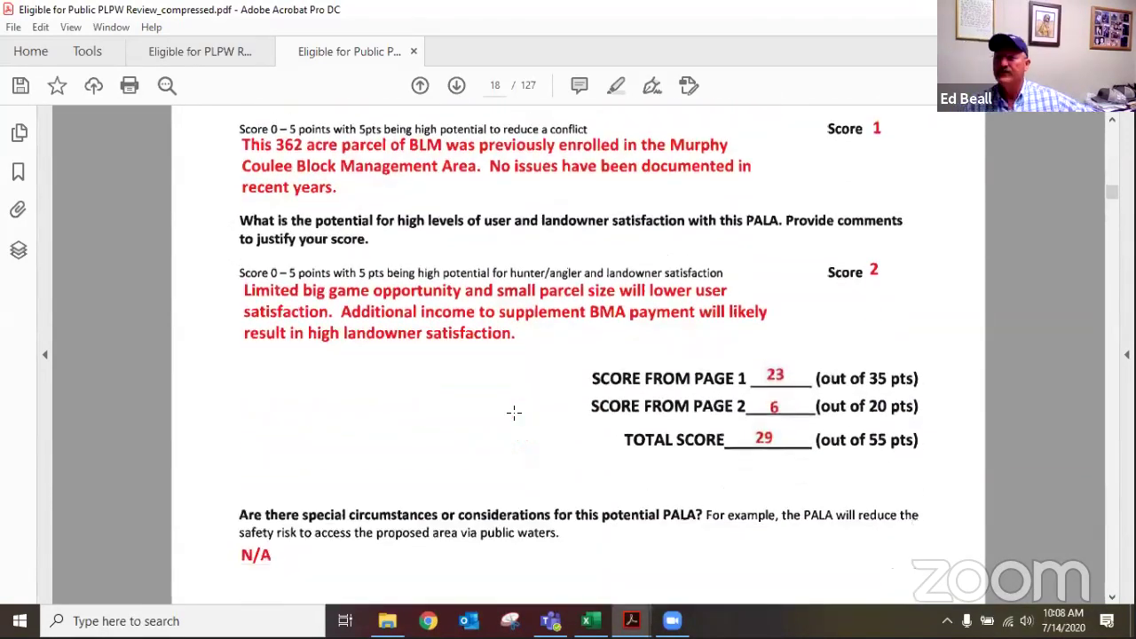
{"action": "scroll", "coordinate": [514, 412], "scroll_direction": "down", "scroll_amount": 4}
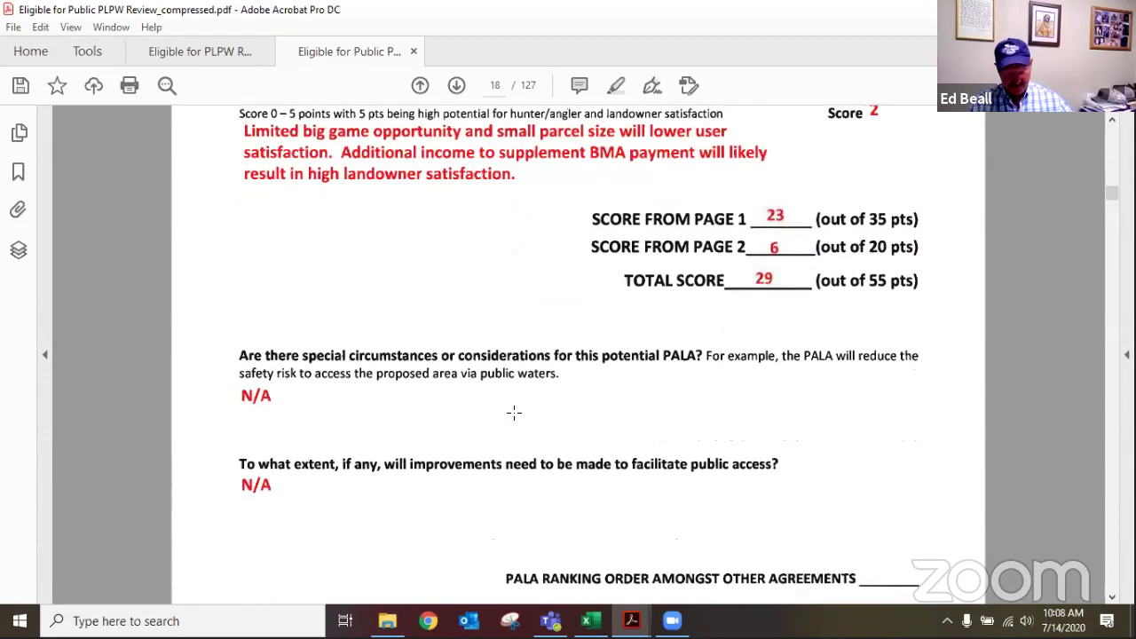
{"action": "scroll", "coordinate": [514, 412], "scroll_direction": "down", "scroll_amount": 8}
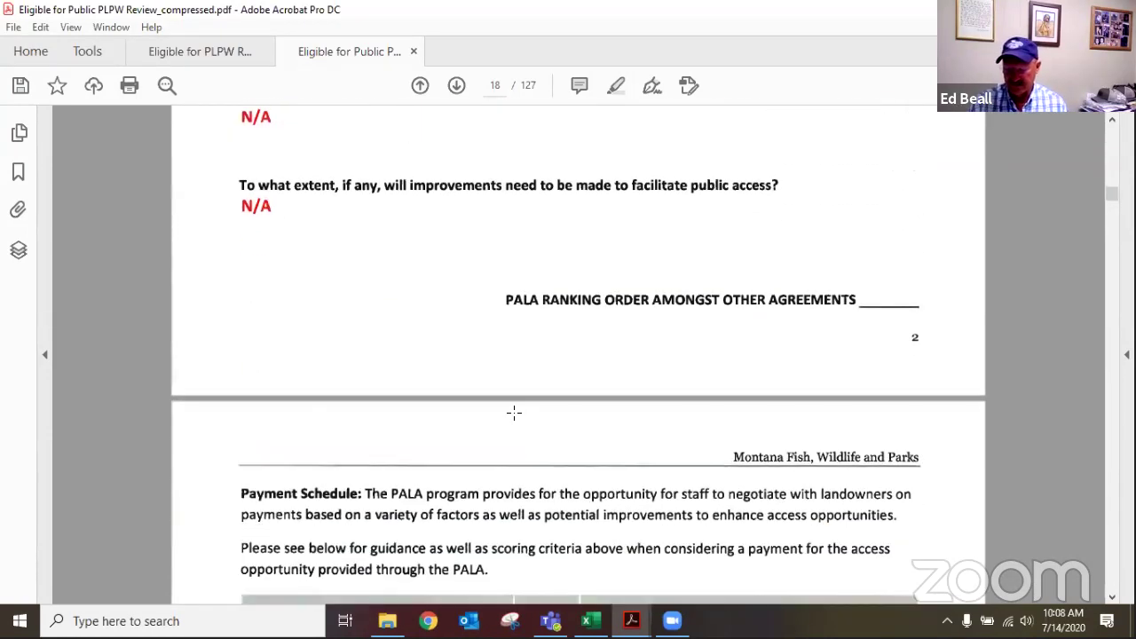
{"action": "scroll", "coordinate": [514, 411], "scroll_direction": "down", "scroll_amount": 2}
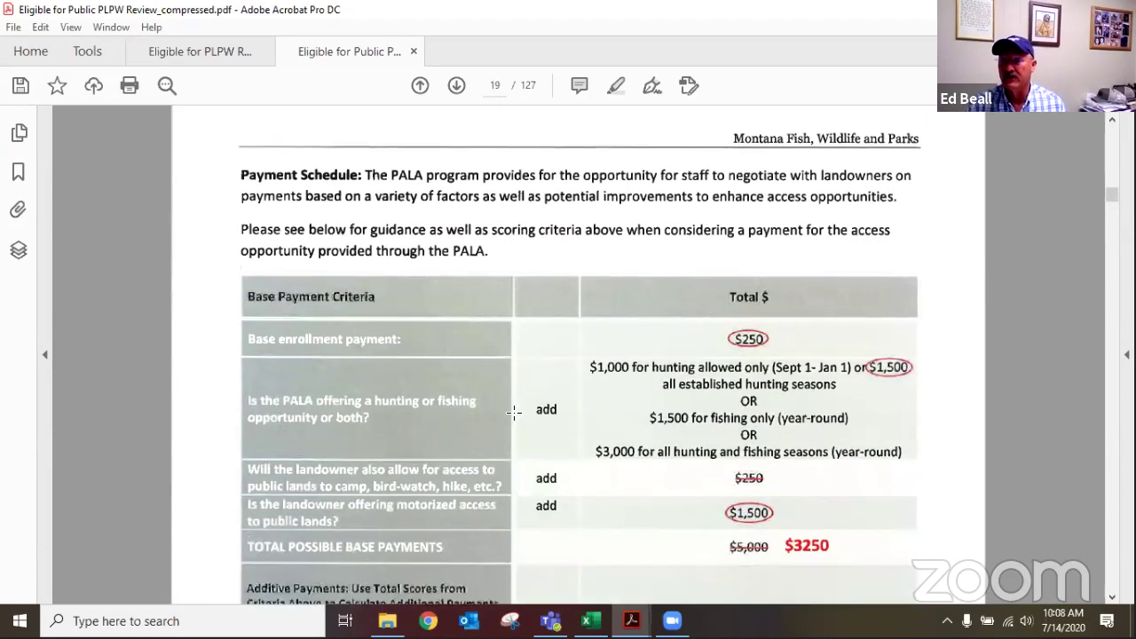
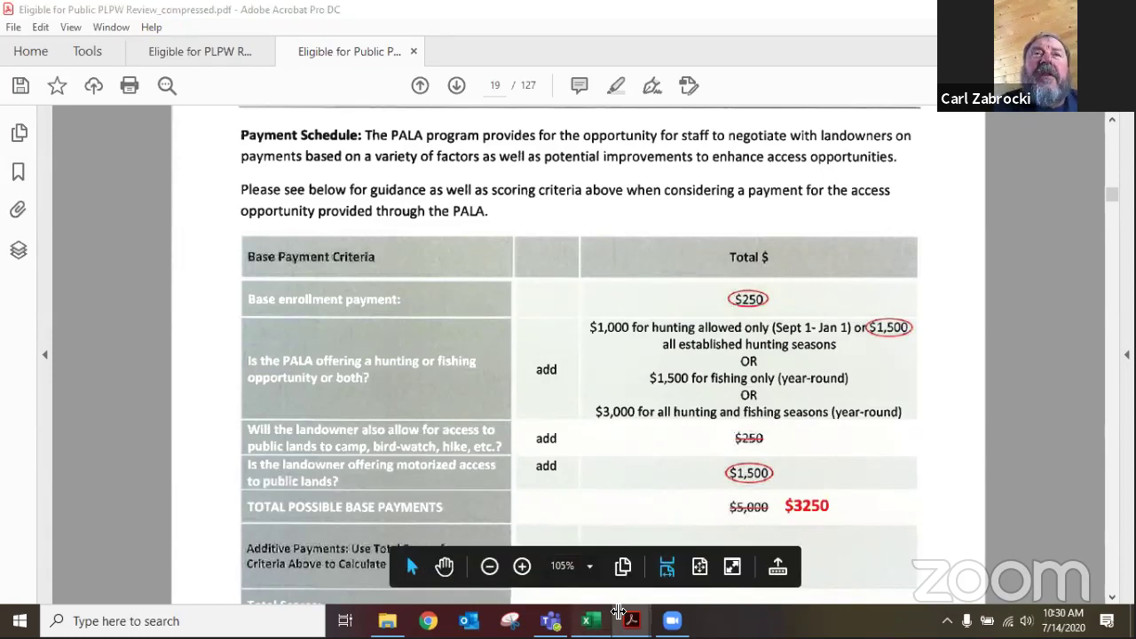
Switch to the Excel summary and enter "1-year agreement, will likely change next year." as the PL/PW recommendation in L6 for the Fergus BLM project
{"action": "key", "text": "alt+Tab"}
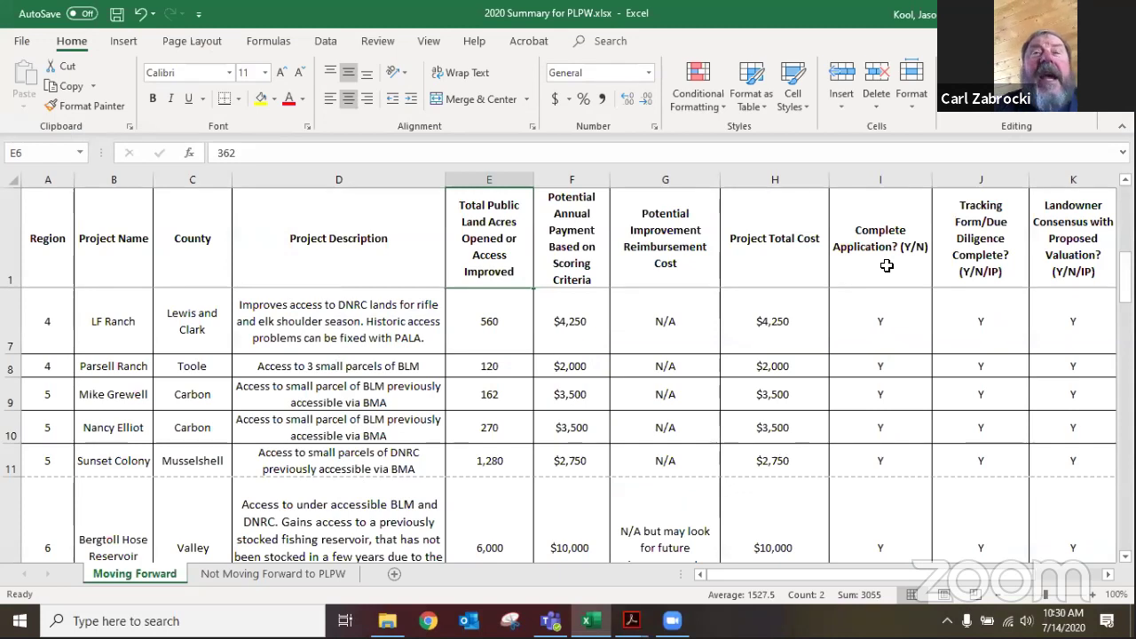
{"action": "scroll", "coordinate": [1067, 526], "scroll_direction": "down", "scroll_amount": 2}
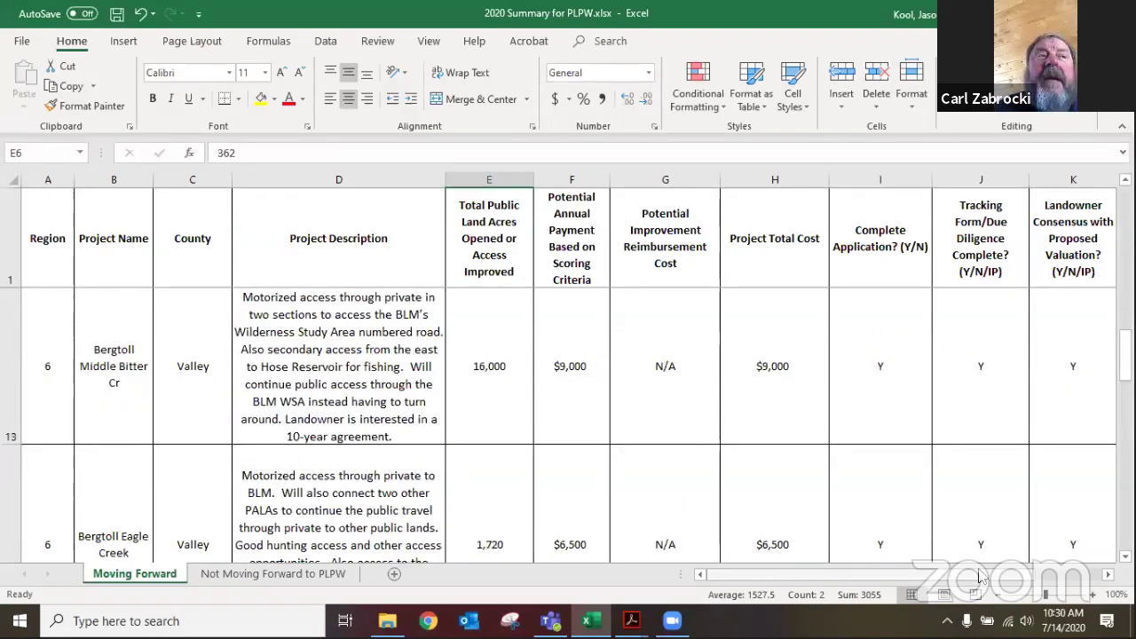
{"action": "scroll", "coordinate": [1067, 526], "scroll_direction": "right", "scroll_amount": 1}
{"action": "scroll", "coordinate": [1068, 526], "scroll_direction": "right", "scroll_amount": 2}
{"action": "scroll", "coordinate": [1067, 526], "scroll_direction": "up", "scroll_amount": 5}
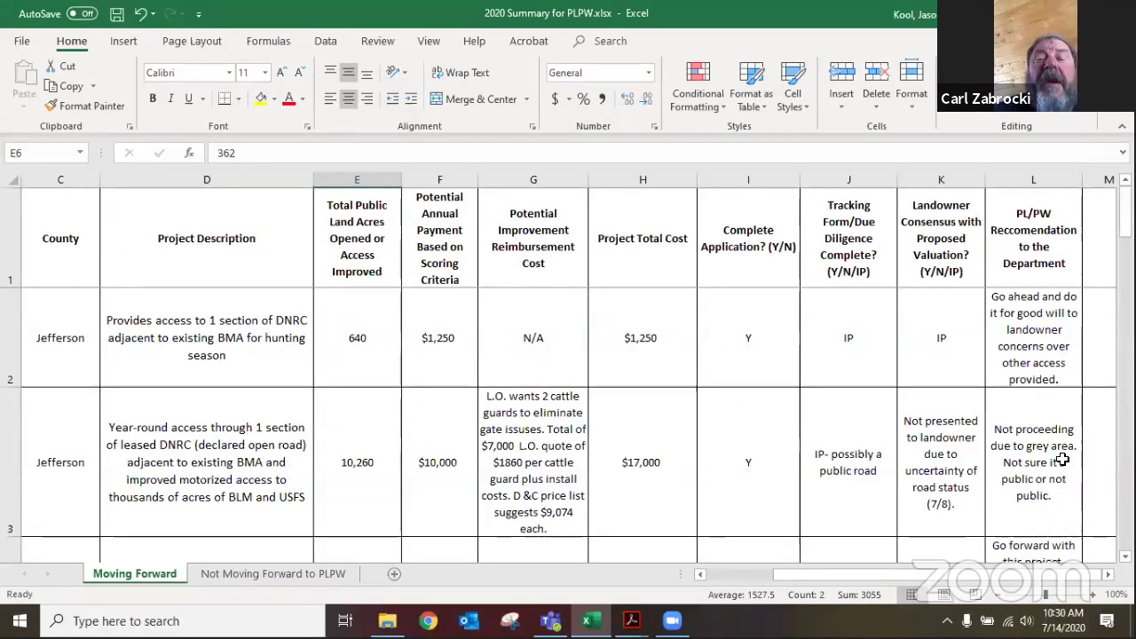
{"action": "scroll", "coordinate": [1041, 500], "scroll_direction": "down", "scroll_amount": 1}
{"action": "scroll", "coordinate": [1041, 499], "scroll_direction": "down", "scroll_amount": 2}
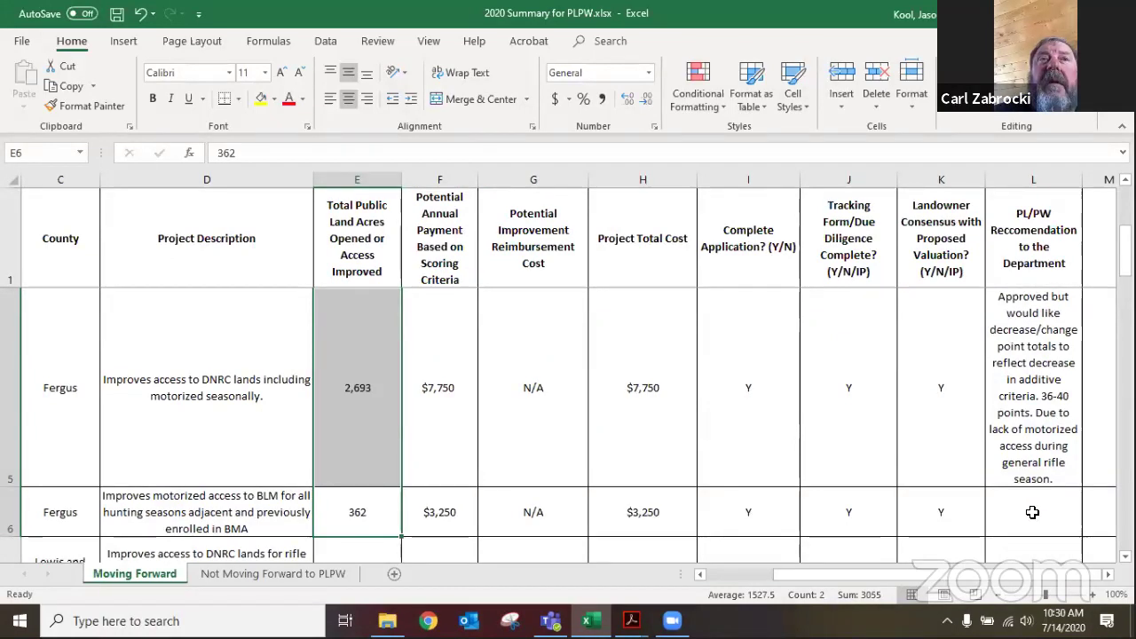
{"action": "left_click", "coordinate": [1040, 507]}
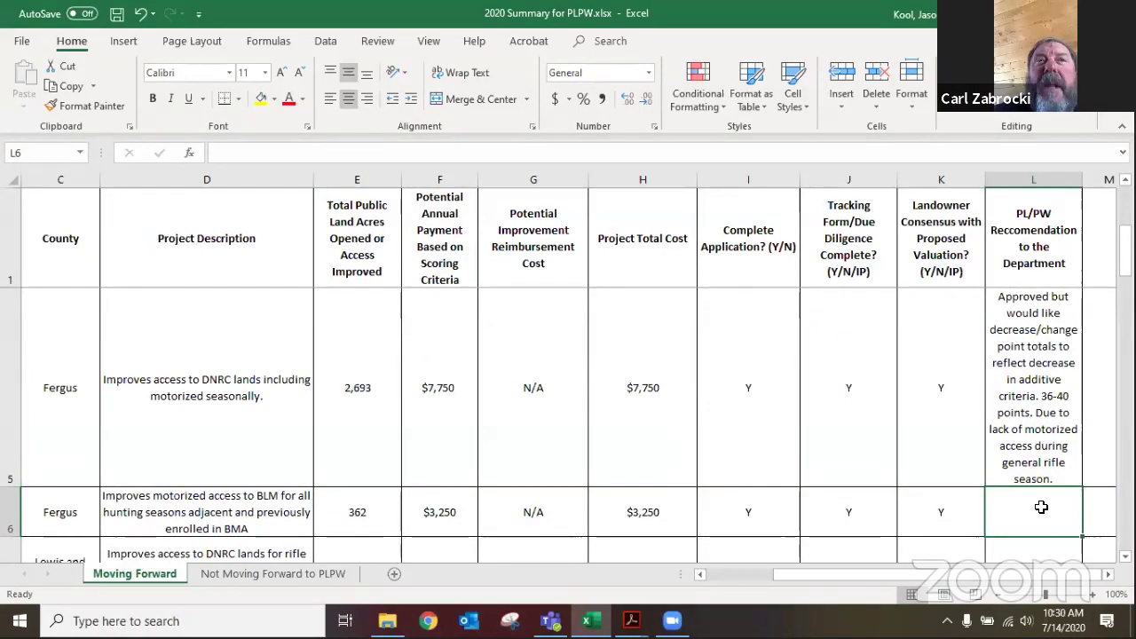
{"action": "type", "text": "1-ye"}
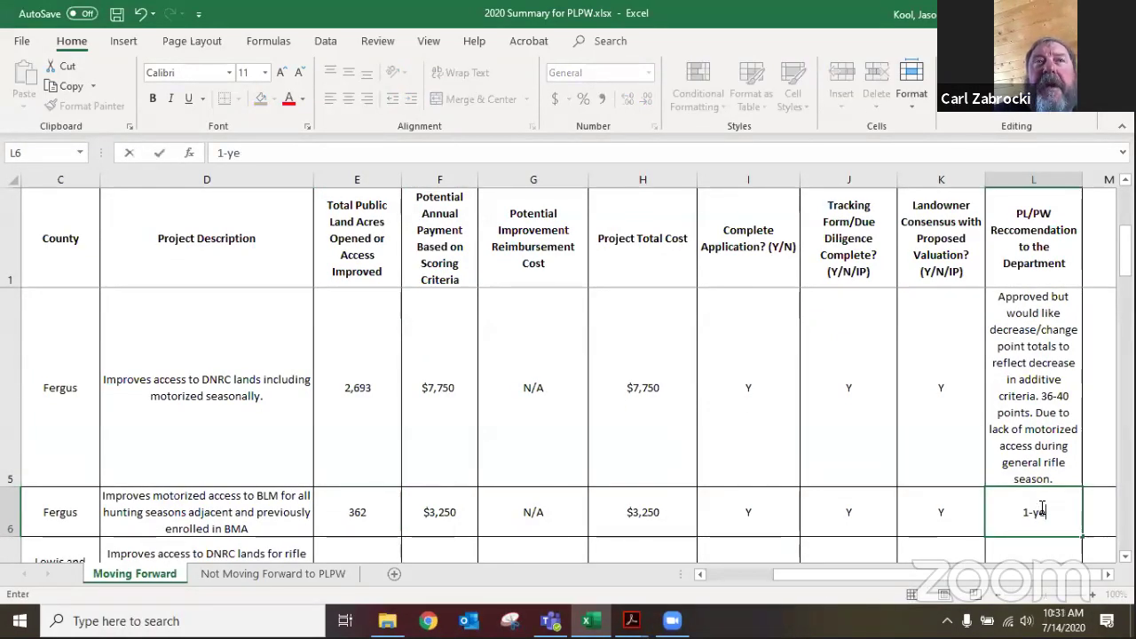
{"action": "type", "text": "ar agreement"}
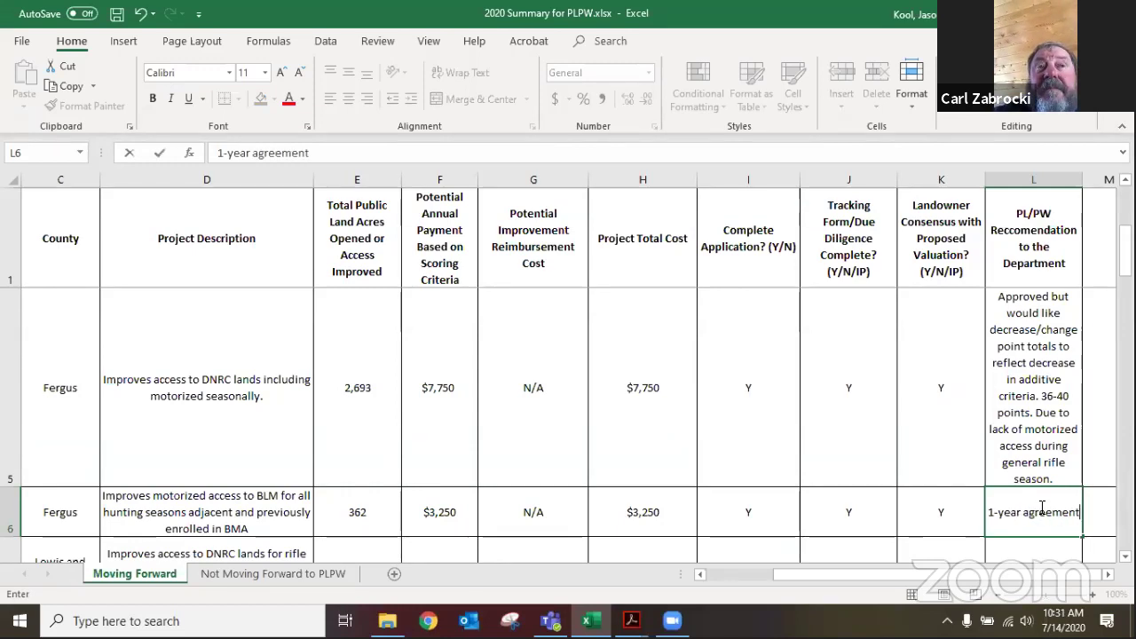
{"action": "type", "text": ","}
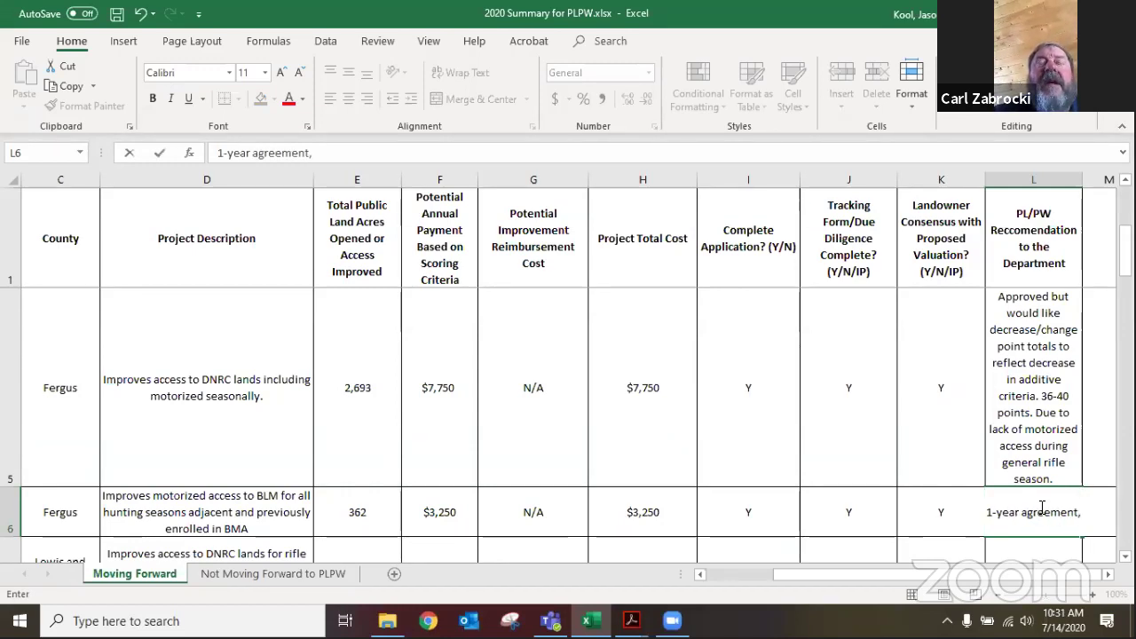
{"action": "type", "text": " will "}
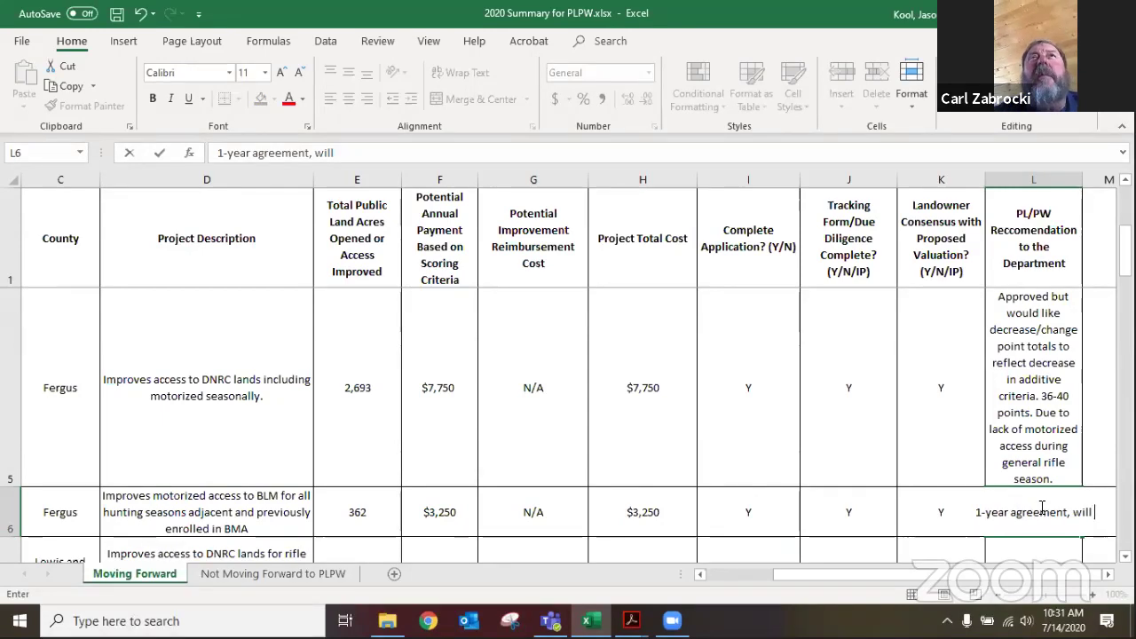
{"action": "type", "text": "likely chan"}
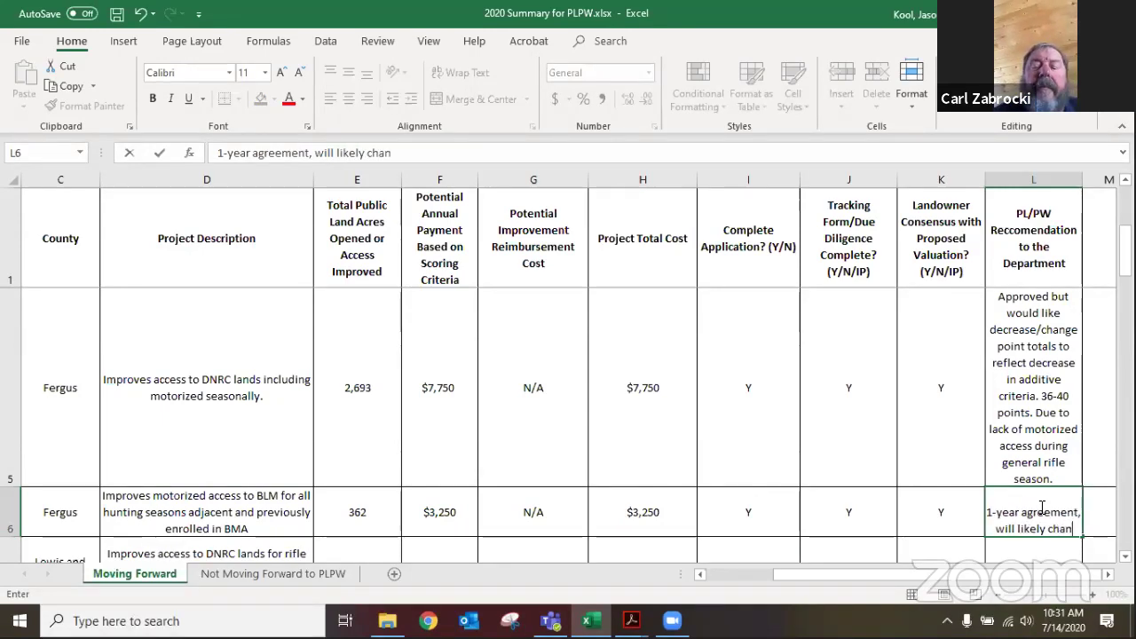
{"action": "type", "text": "ge next year."}
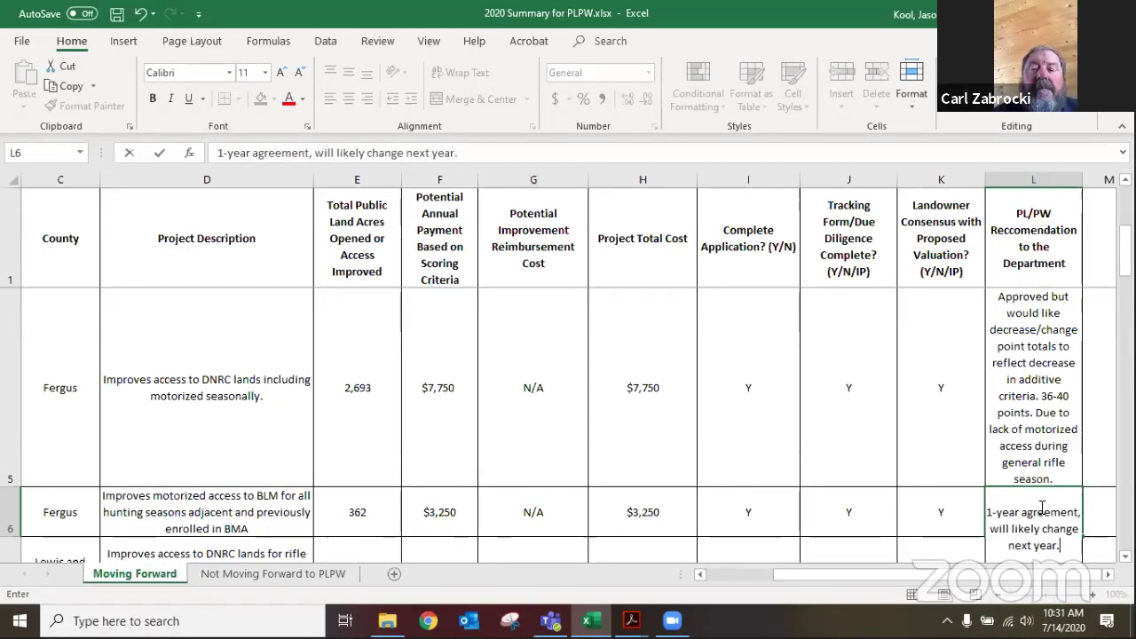
Add "Move forward with concerns." before the 1-year agreement text in the recommendation cell L6
{"action": "left_click", "coordinate": [985, 515]}
{"action": "type", "text": "Move forward w"}
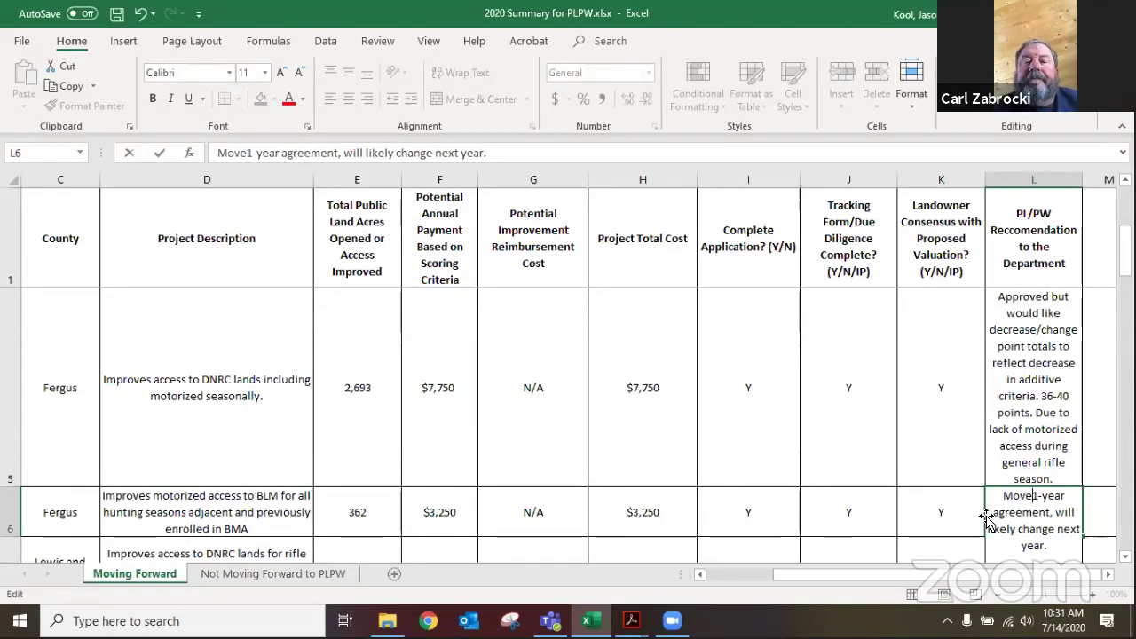
{"action": "type", "text": "ith concern"}
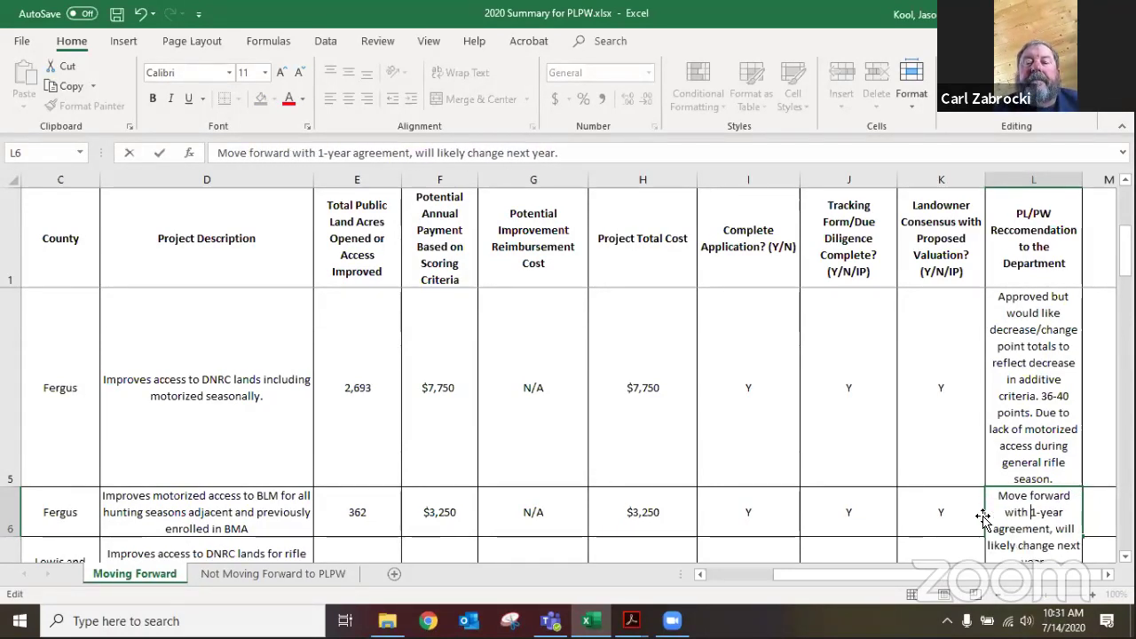
{"action": "type", "text": "s."}
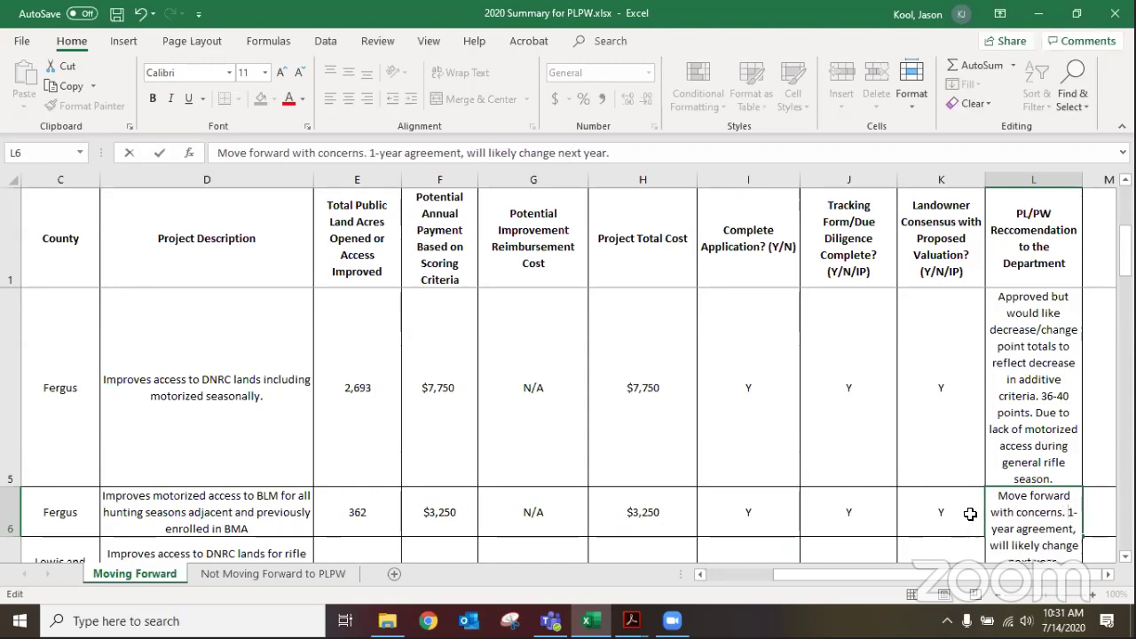
{"action": "key", "text": "Return"}
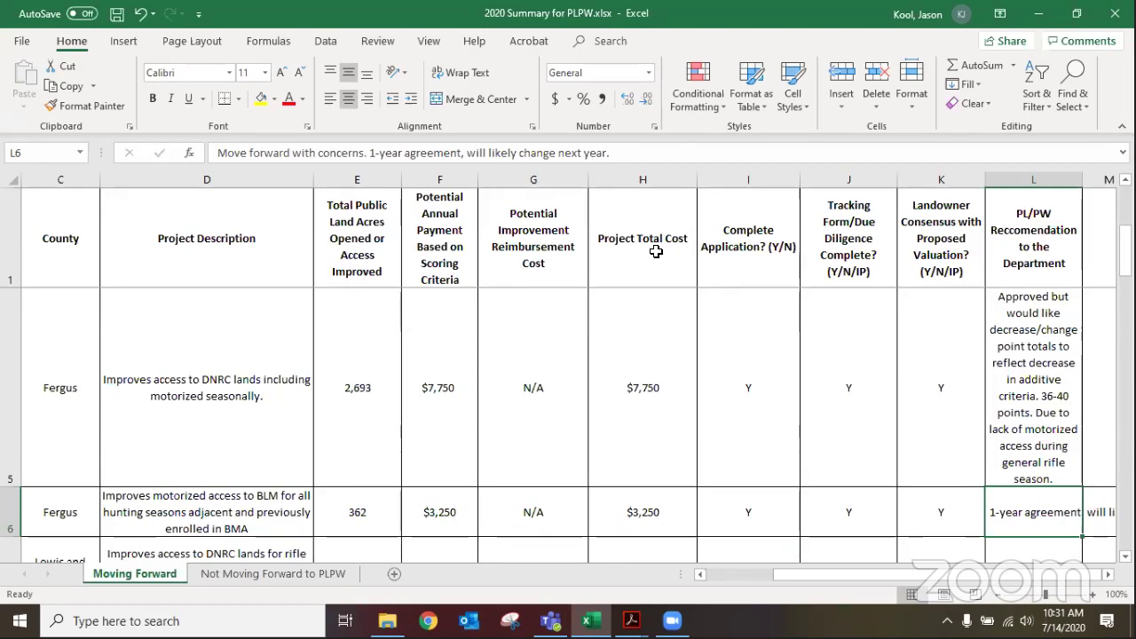
Wrap the recommendation text in cell L6 so that the whole comment fits within the column
{"action": "key", "text": "alt+h"}
{"action": "key", "text": "w"}
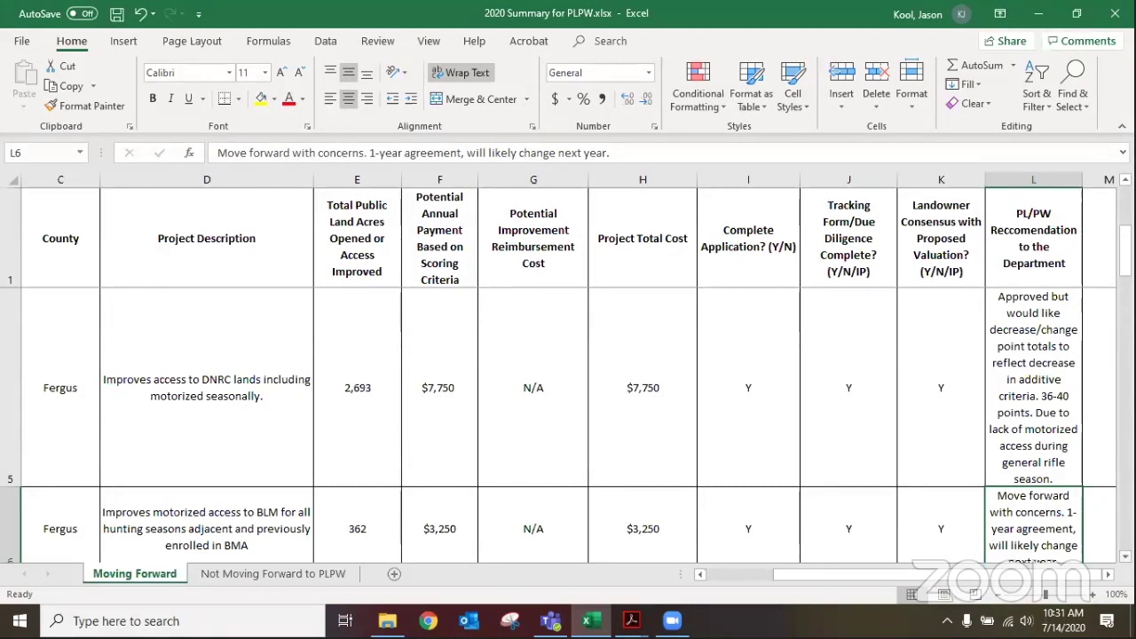
{"action": "scroll", "coordinate": [568, 381], "scroll_direction": "down", "scroll_amount": 1}
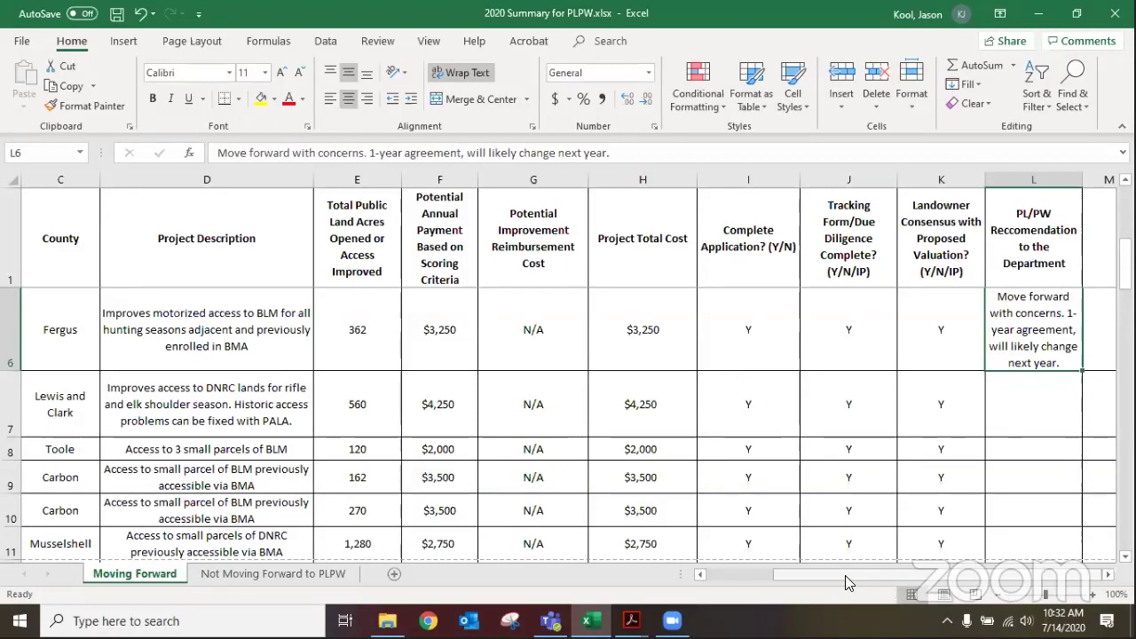
{"action": "left_click_drag", "start_coordinate": [834, 573], "coordinate": [869, 572]}
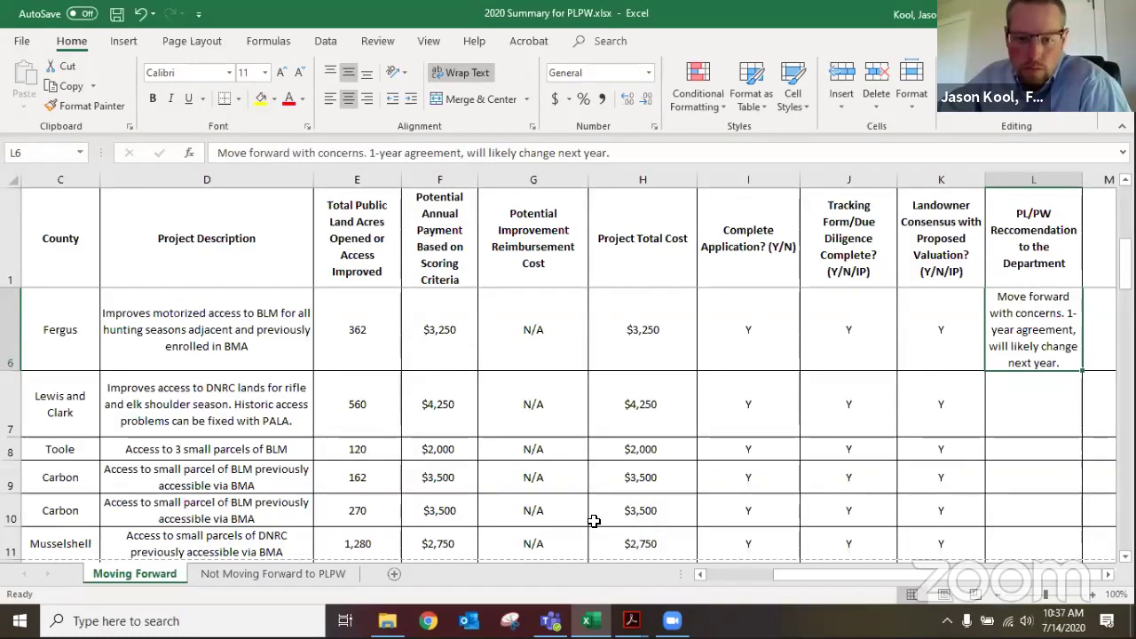
{"action": "left_click", "coordinate": [600, 426]}
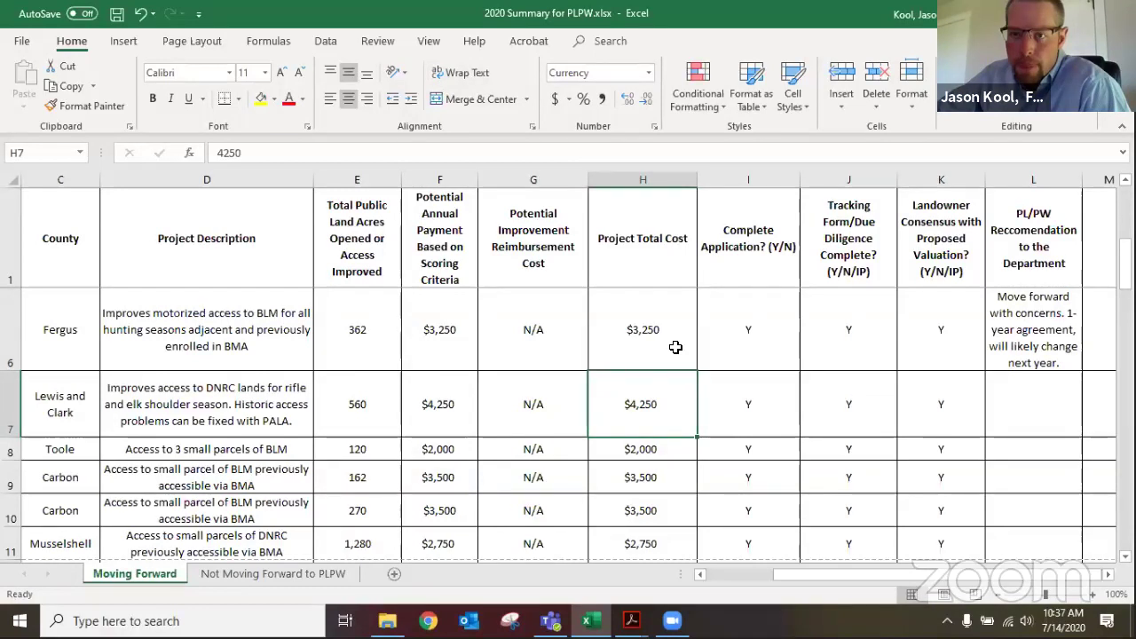
{"action": "left_click", "coordinate": [1040, 330]}
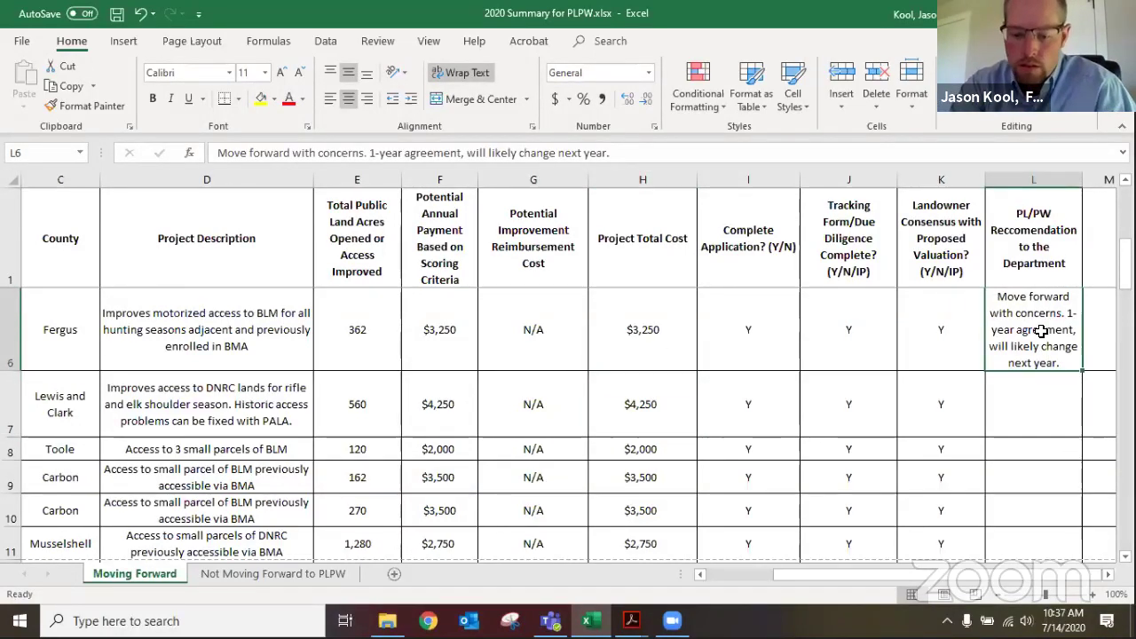
{"action": "type", "text": "PLPW do"}
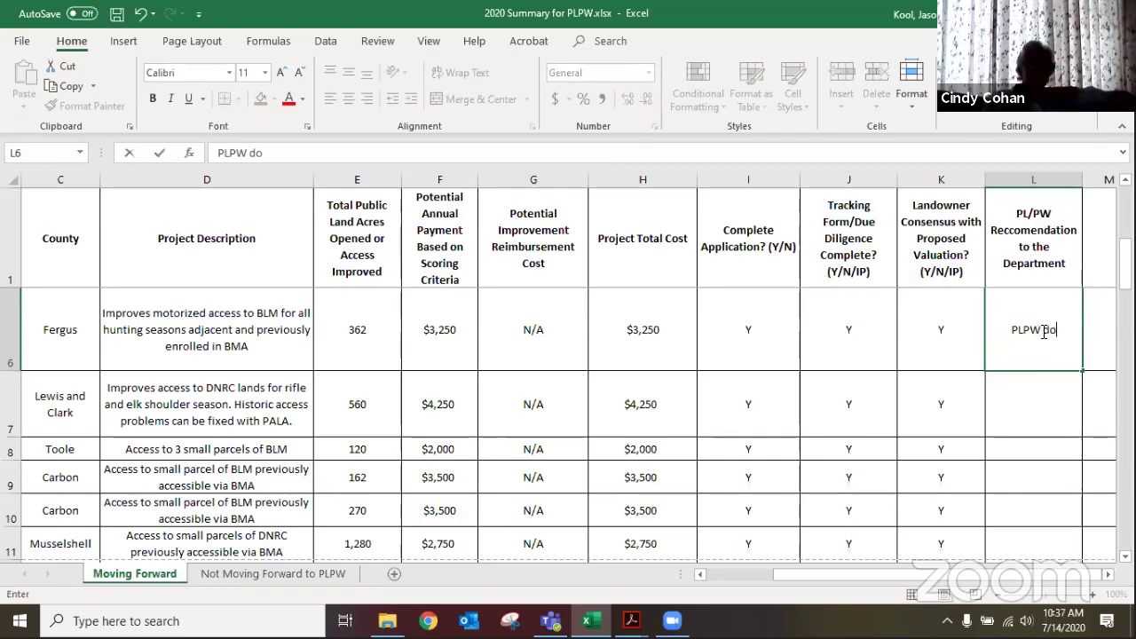
{"action": "type", "text": "es not recco"}
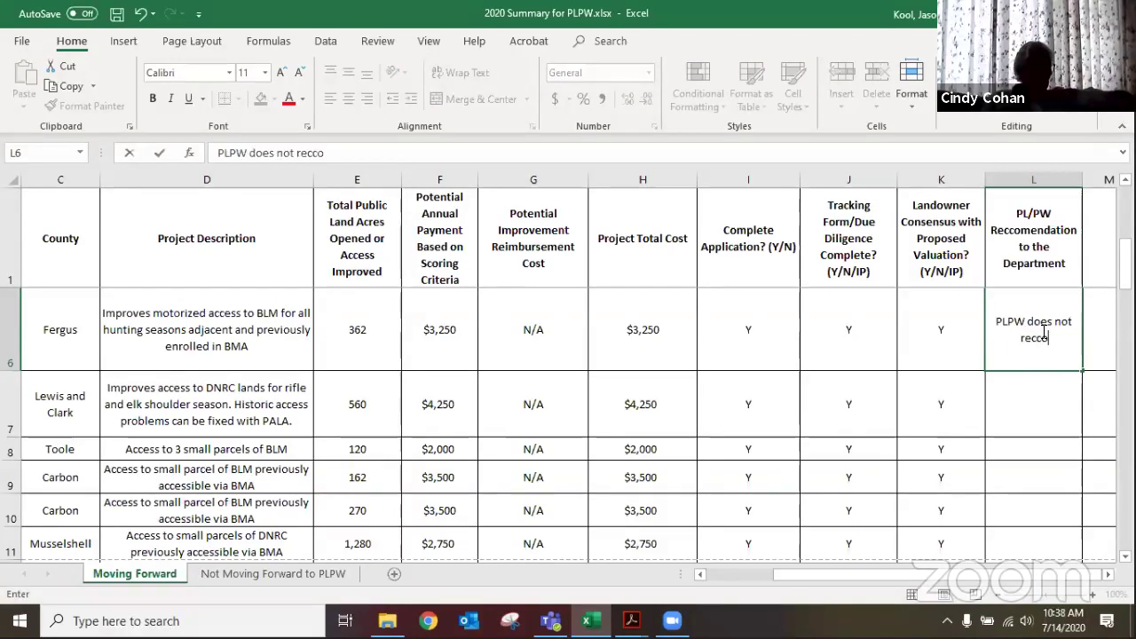
{"action": "type", "text": "mend"}
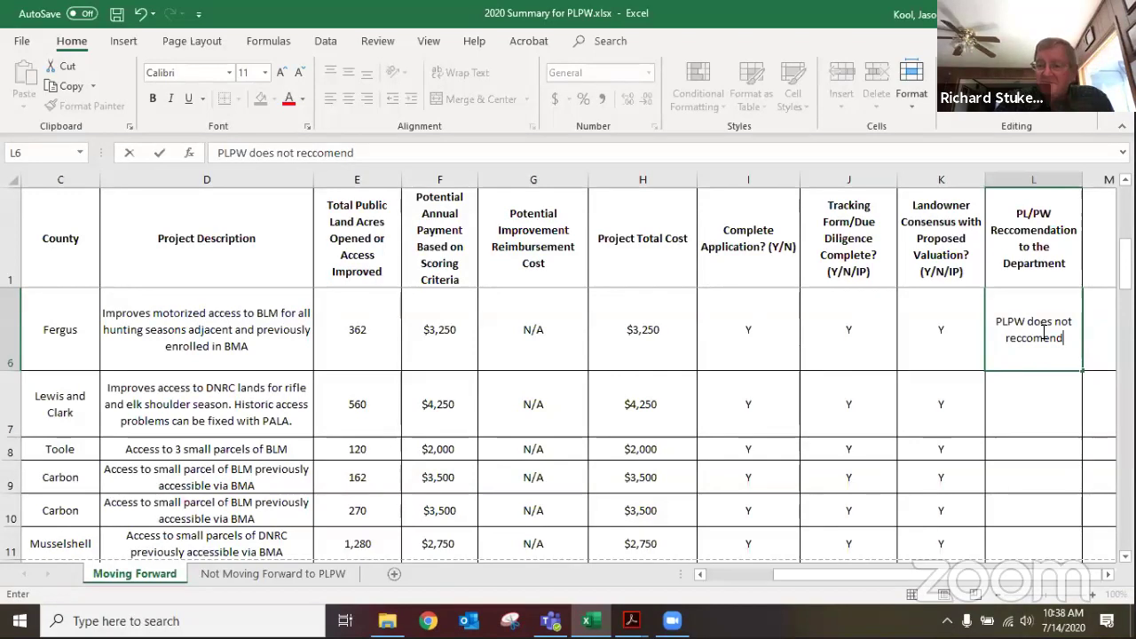
{"action": "key", "text": "BackSpace"}
{"action": "key", "text": "BackSpace"}
{"action": "key", "text": "BackSpace"}
{"action": "key", "text": "BackSpace"}
{"action": "key", "text": "BackSpace"}
{"action": "key", "text": "BackSpace"}
{"action": "key", "text": "BackSpace"}
{"action": "key", "text": "BackSpace"}
{"action": "key", "text": "BackSpace"}
{"action": "key", "text": "BackSpace"}
{"action": "key", "text": "BackSpace"}
{"action": "key", "text": "BackSpace"}
{"action": "key", "text": "BackSpace"}
{"action": "key", "text": "BackSpace"}
{"action": "key", "text": "BackSpace"}
{"action": "key", "text": "BackSpace"}
{"action": "key", "text": "BackSpace"}
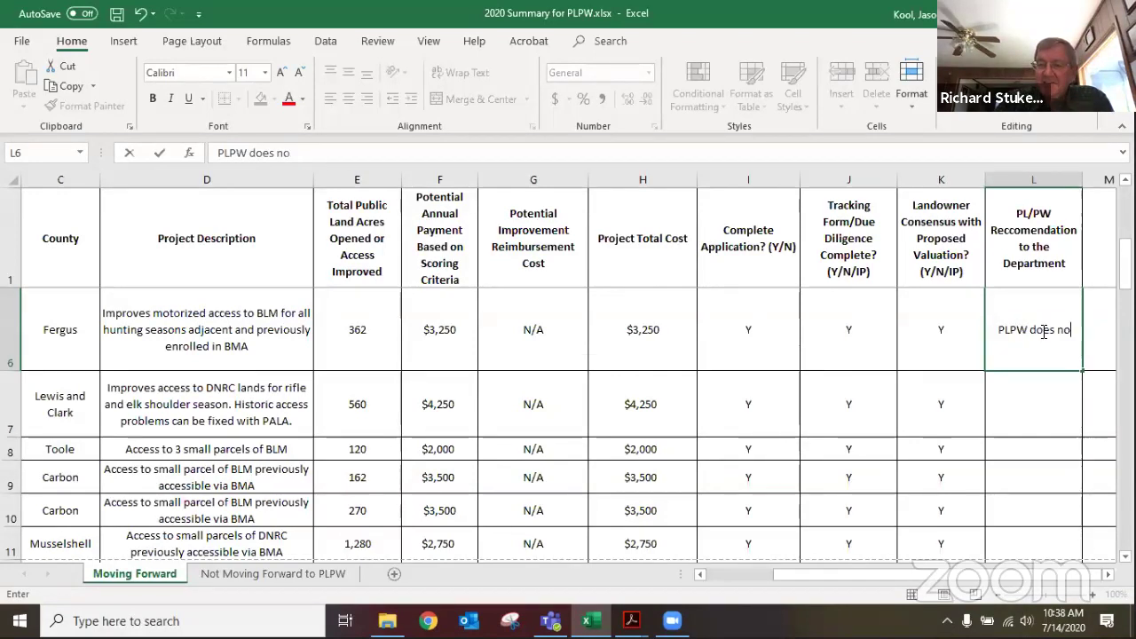
{"action": "key", "text": "BackSpace"}
{"action": "key", "text": "BackSpace"}
{"action": "key", "text": "BackSpace"}
{"action": "key", "text": "BackSpace"}
{"action": "key", "text": "BackSpace"}
{"action": "key", "text": "BackSpace"}
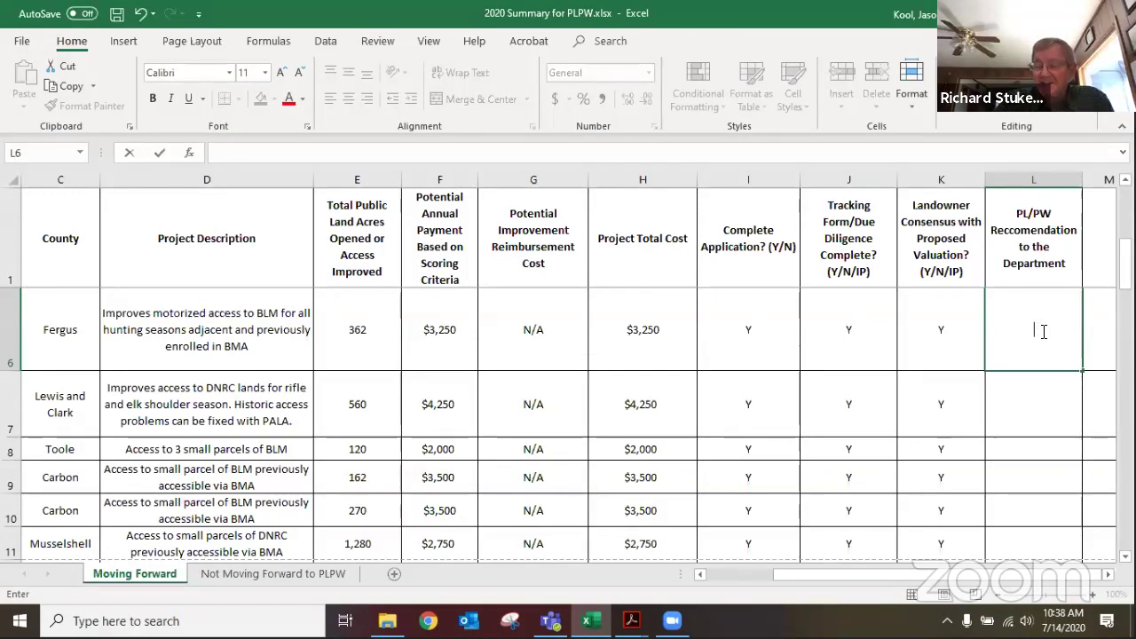
Write "Meets criteria laid forth by PLPW, but concerns over" as the replacement PL/PW recommendation in L6
{"action": "type", "text": "Meets"}
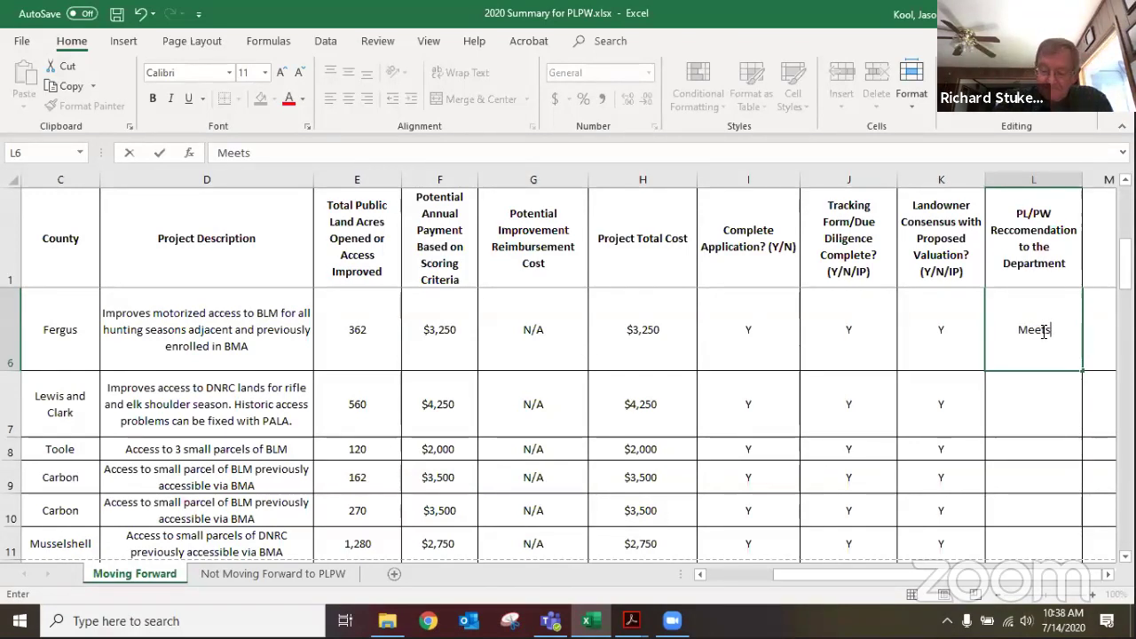
{"action": "type", "text": " criteria"}
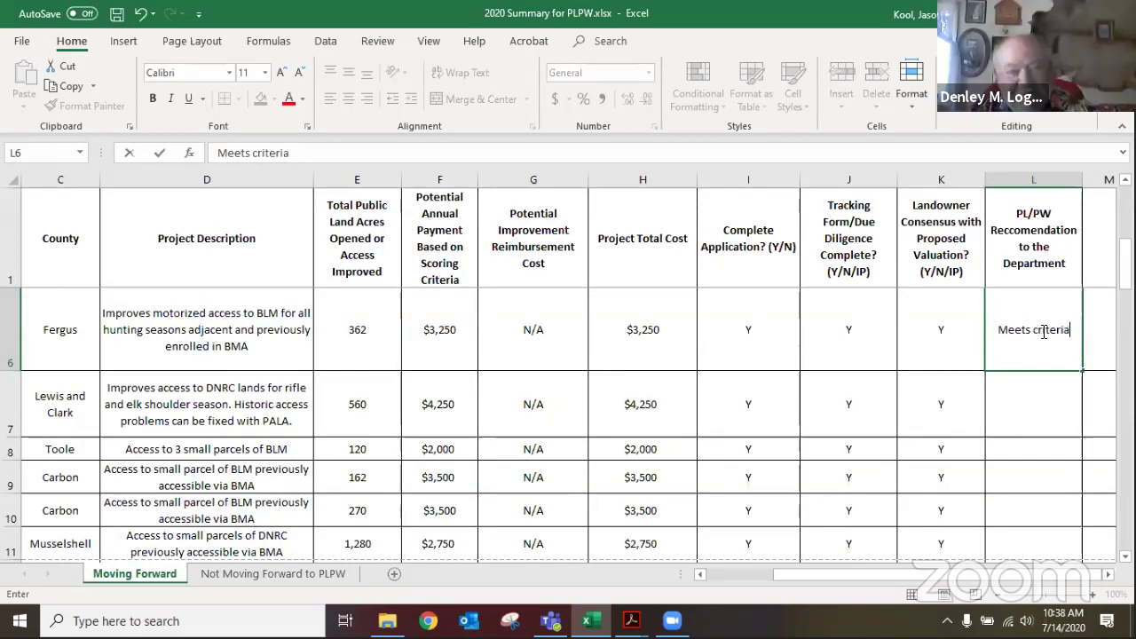
{"action": "type", "text": " laid for"}
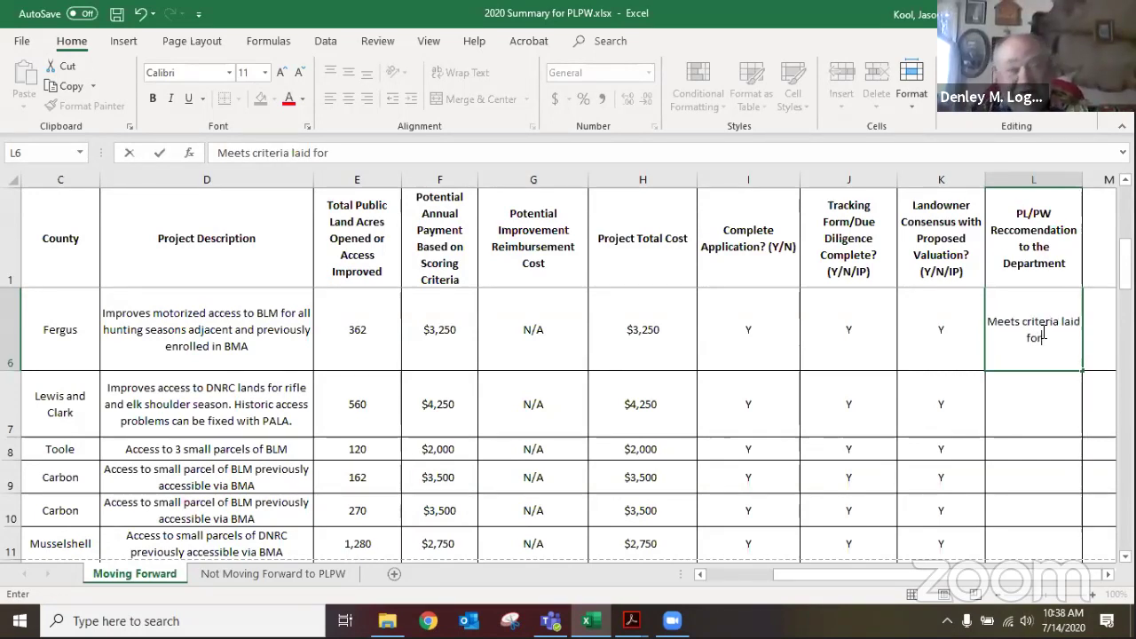
{"action": "type", "text": "th by PLPW"}
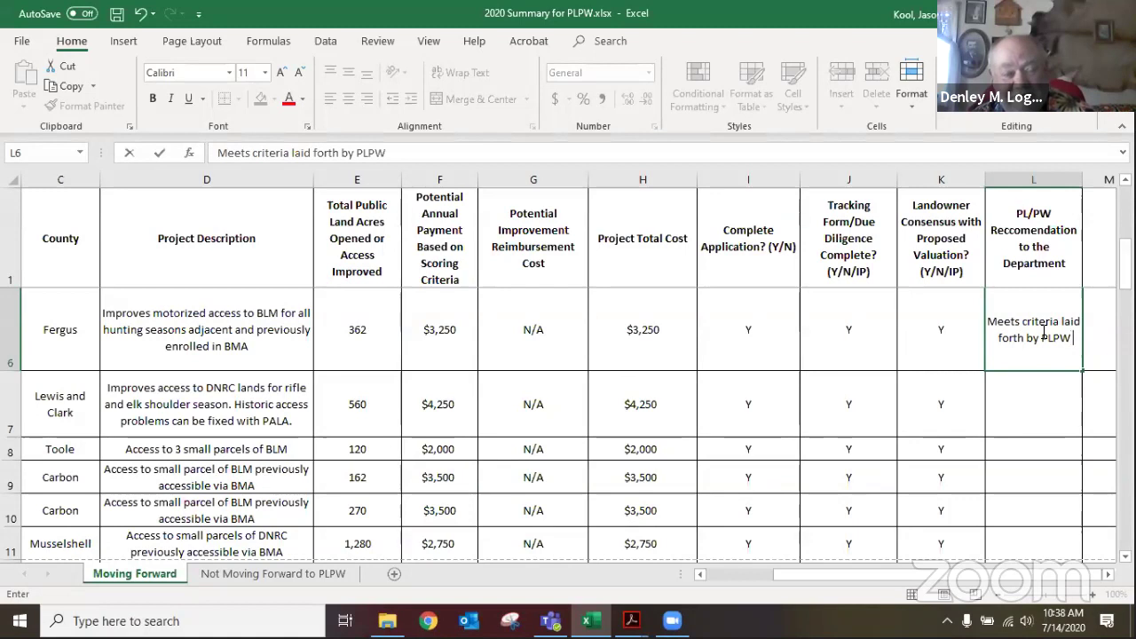
{"action": "type", "text": ", but concerns over"}
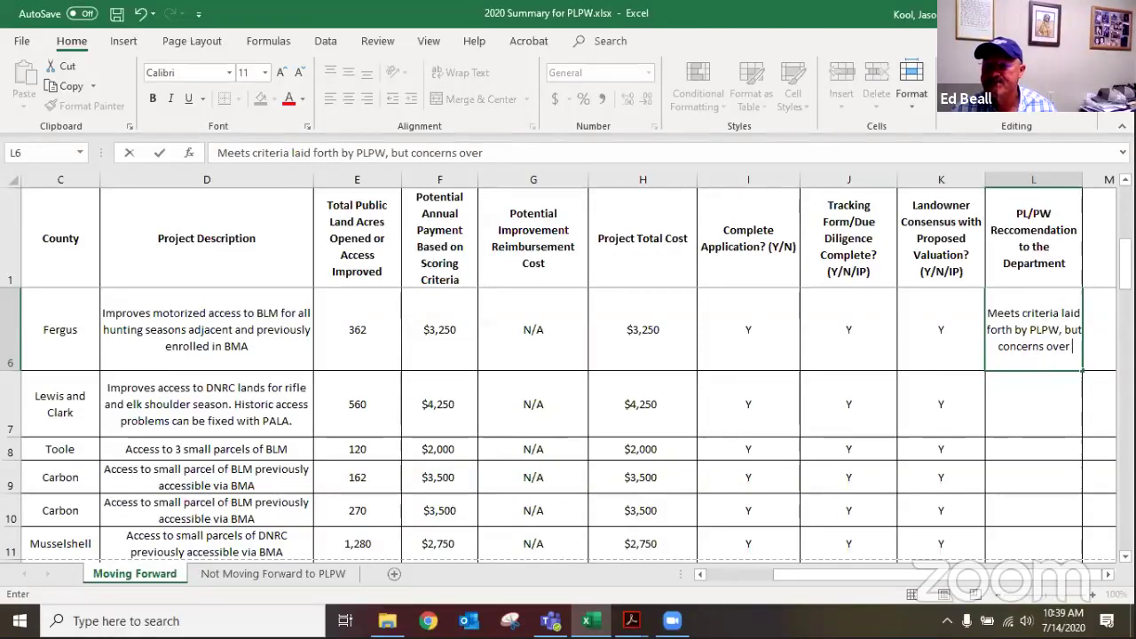
Switch to the public PLPW review PDF in Acrobat and recheck the criteria scores on page 17 and the score totals on page 18
{"action": "mouse_move", "coordinate": [631, 621]}
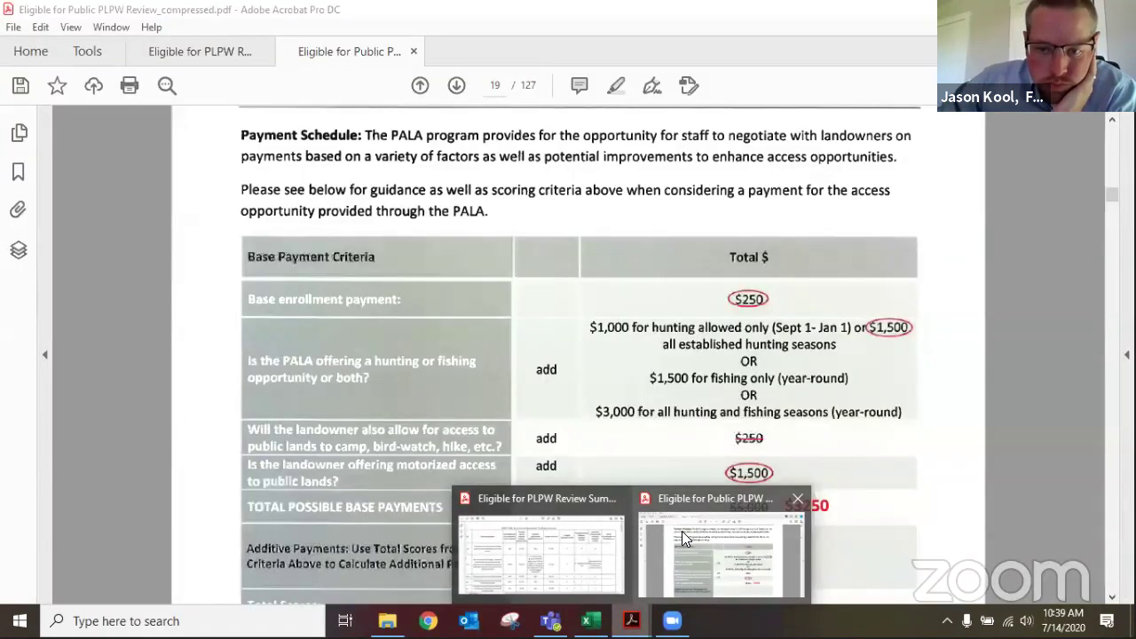
{"action": "left_click", "coordinate": [682, 530]}
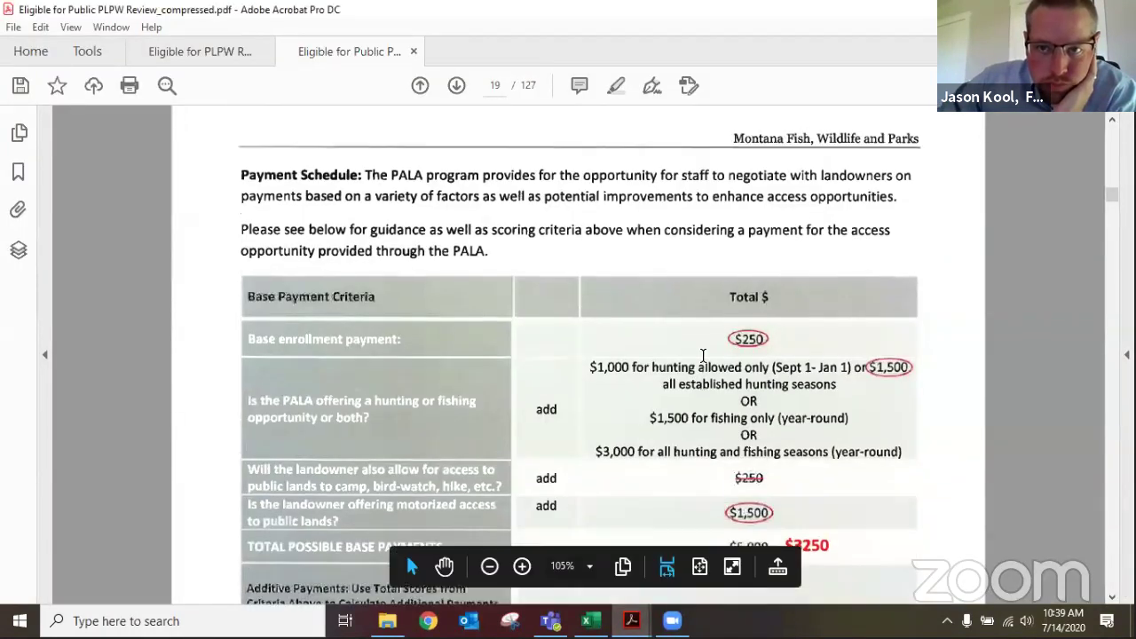
{"action": "scroll", "coordinate": [703, 355], "scroll_direction": "up", "scroll_amount": 10}
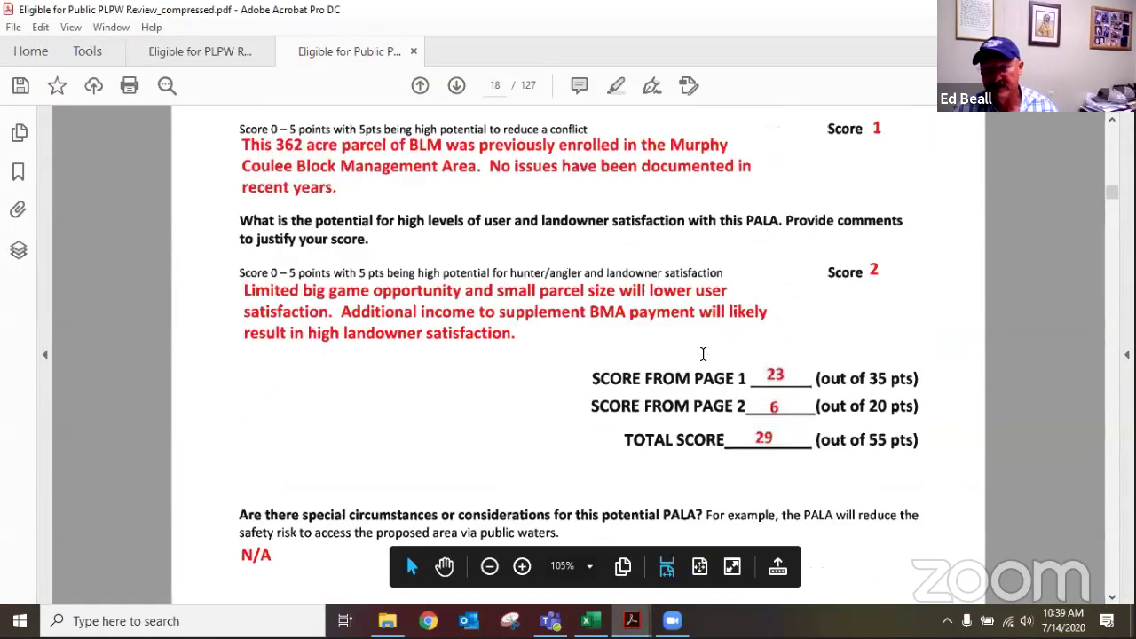
{"action": "scroll", "coordinate": [702, 354], "scroll_direction": "up", "scroll_amount": 10}
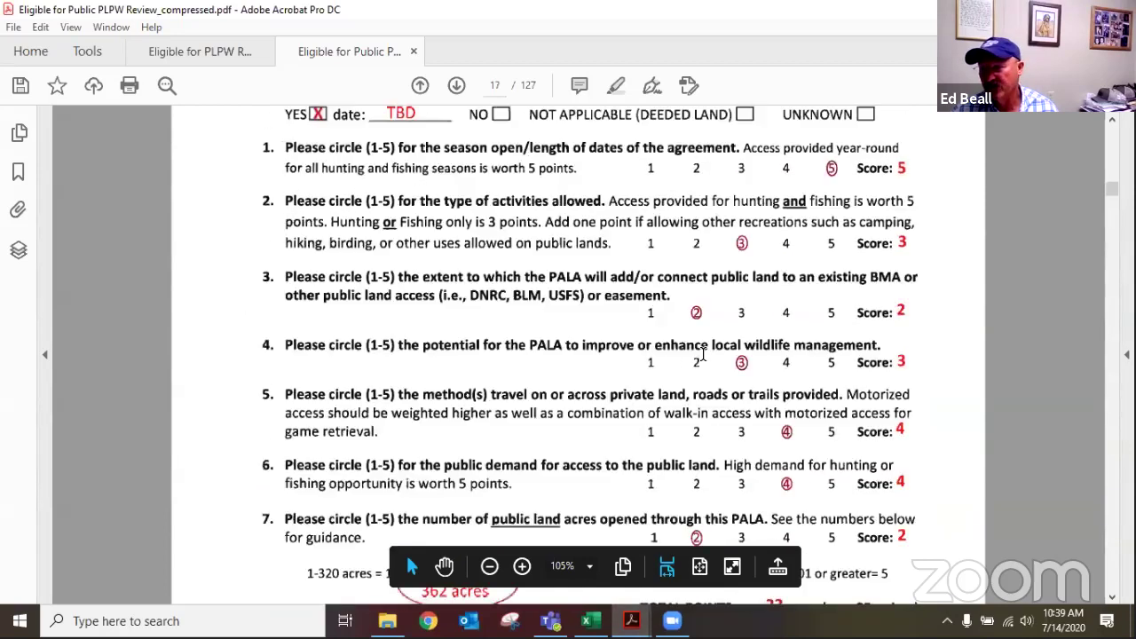
{"action": "scroll", "coordinate": [703, 354], "scroll_direction": "down", "scroll_amount": 15}
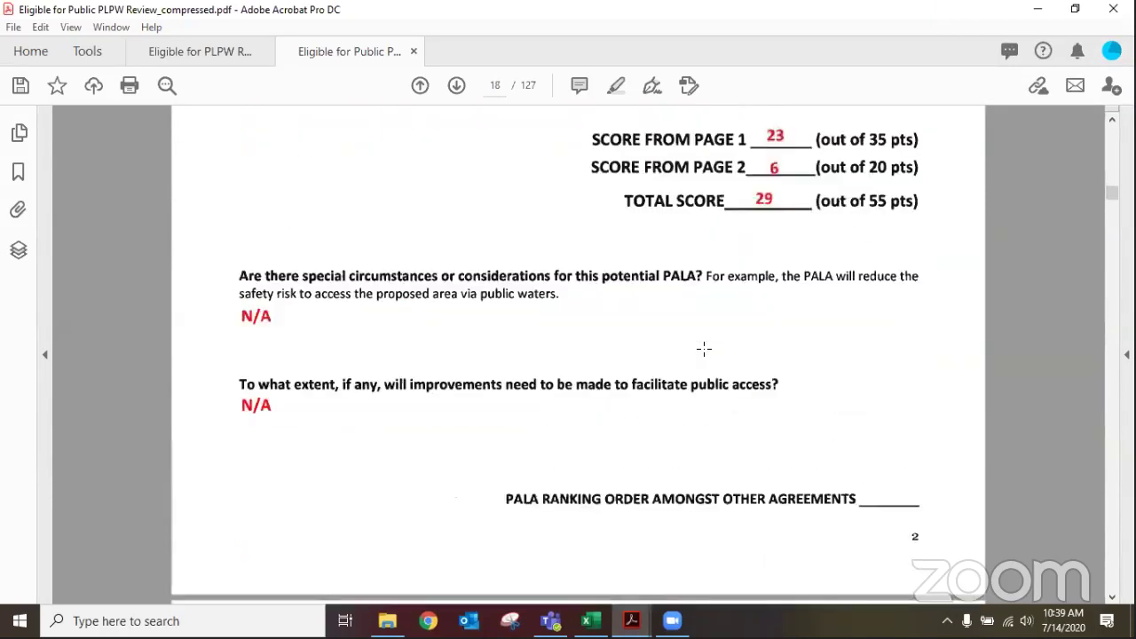
Examine the ranch's Public Access Land Agreement map on page 20, including its access road, parking and access boundary
{"action": "scroll", "coordinate": [704, 349], "scroll_direction": "down", "scroll_amount": 15}
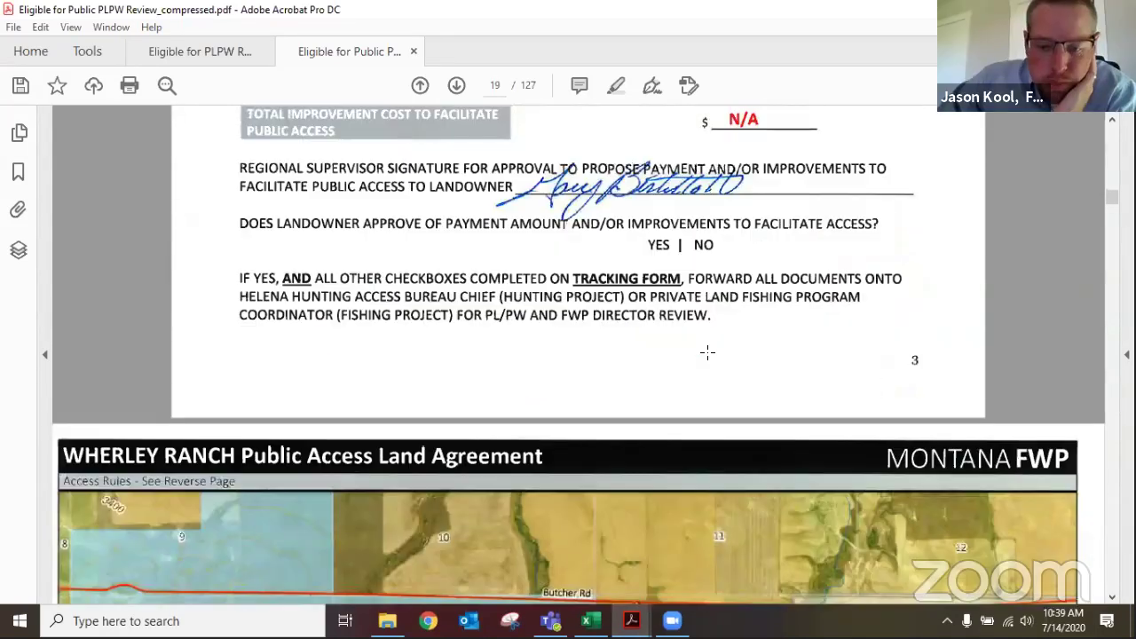
{"action": "scroll", "coordinate": [707, 352], "scroll_direction": "down", "scroll_amount": 15}
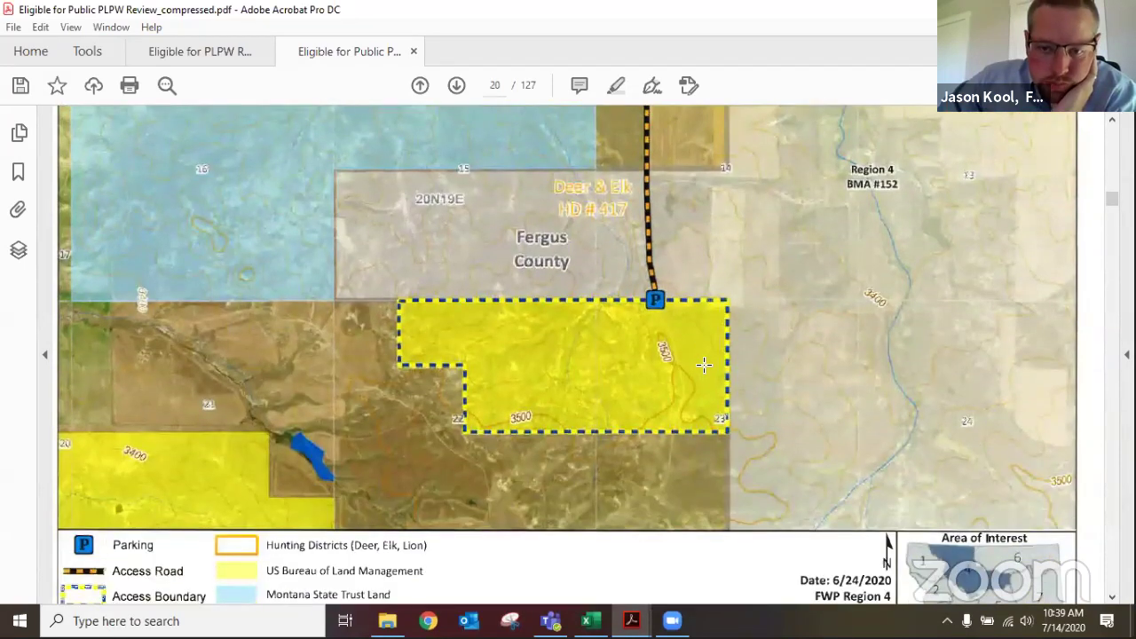
{"action": "scroll", "coordinate": [780, 436], "scroll_direction": "up", "scroll_amount": 1}
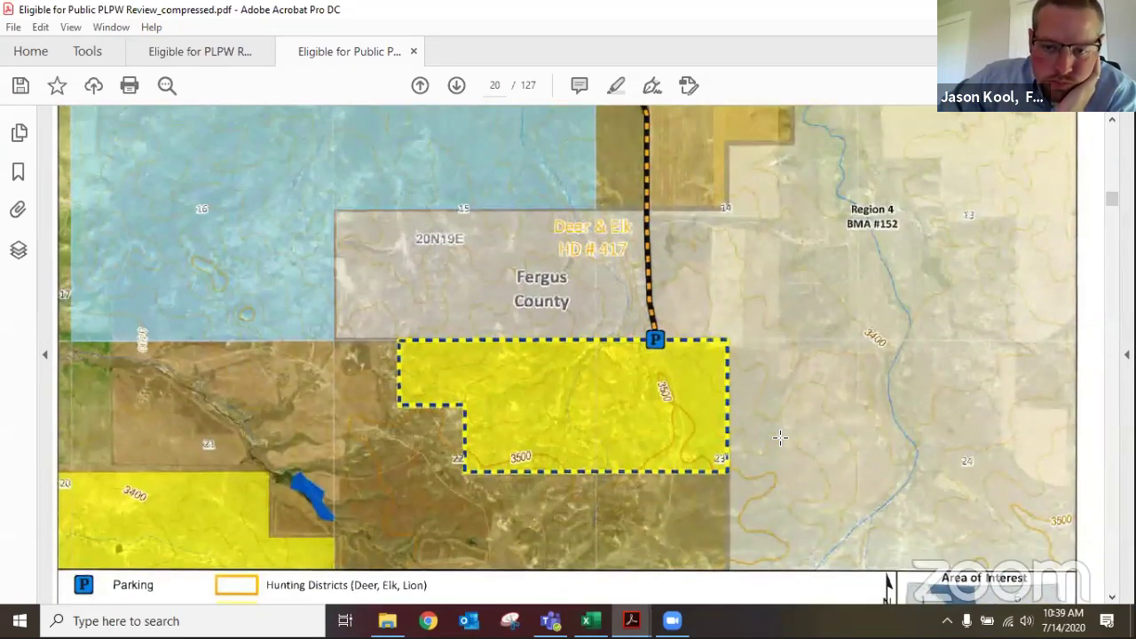
{"action": "scroll", "coordinate": [779, 436], "scroll_direction": "up", "scroll_amount": 1}
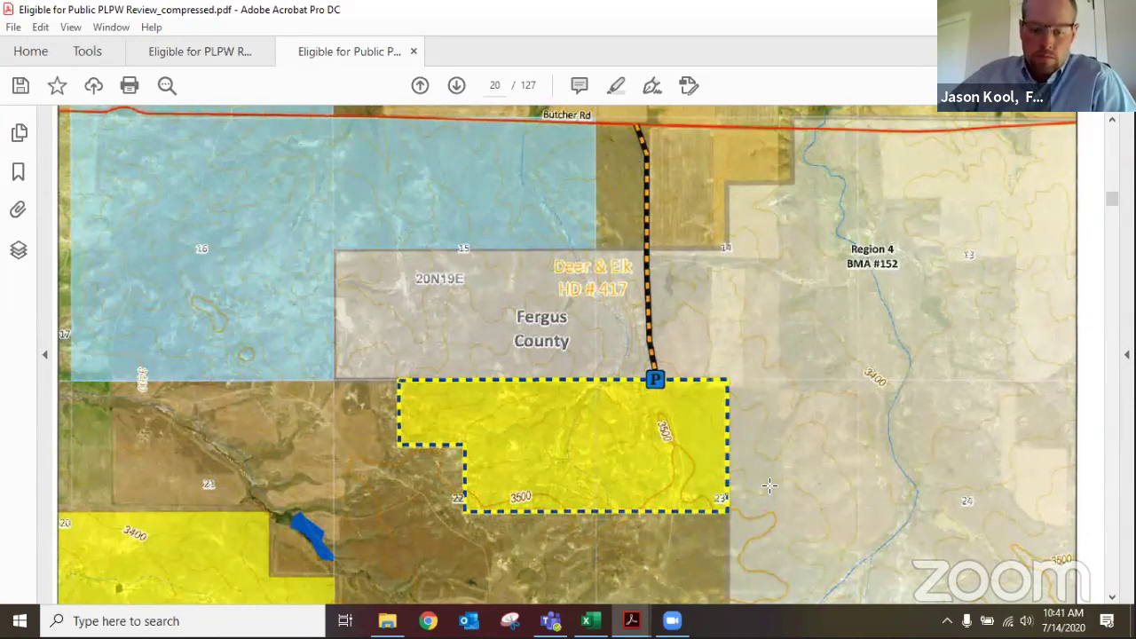
Switch to the Excel summary, commit the recommendation text in L6, and check the project rows from region through PL/PW recommendation
{"action": "left_click", "coordinate": [587, 621]}
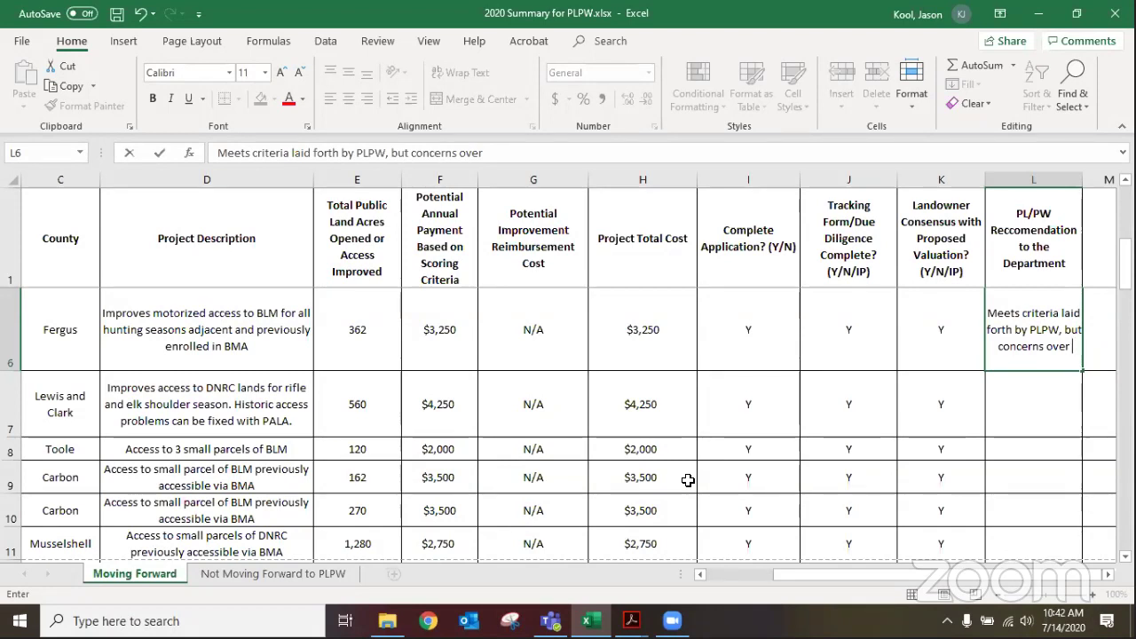
{"action": "left_click", "coordinate": [1037, 398]}
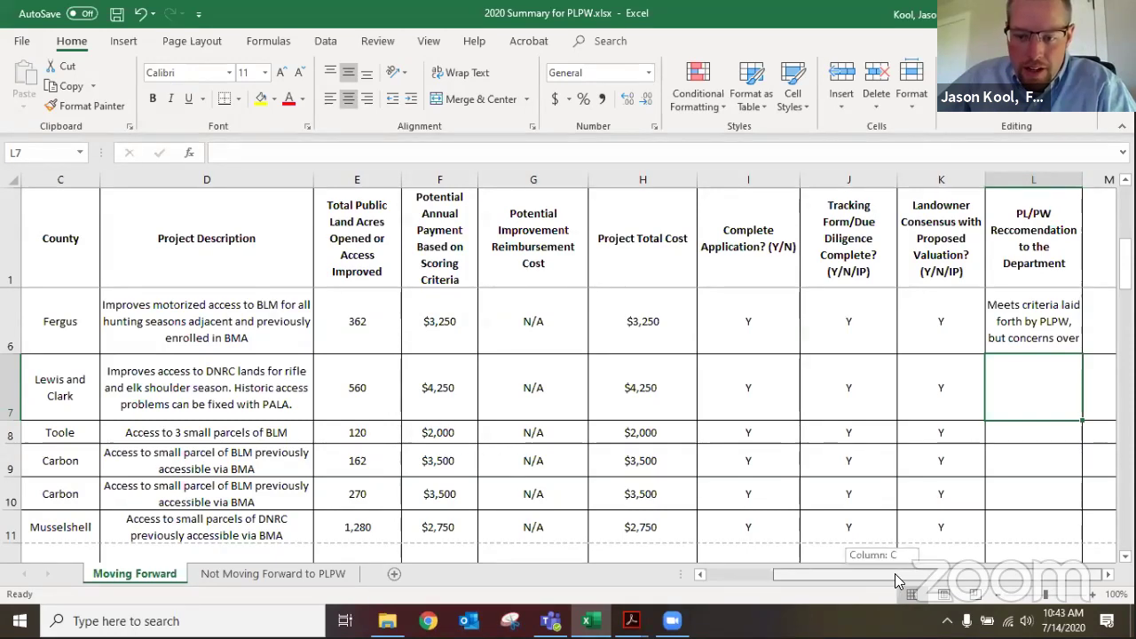
{"action": "mouse_move", "coordinate": [880, 573]}
{"action": "left_mouse_down"}
{"action": "mouse_move", "coordinate": [859, 582]}
{"action": "mouse_move", "coordinate": [942, 586]}
{"action": "mouse_move", "coordinate": [895, 582]}
{"action": "left_mouse_up"}
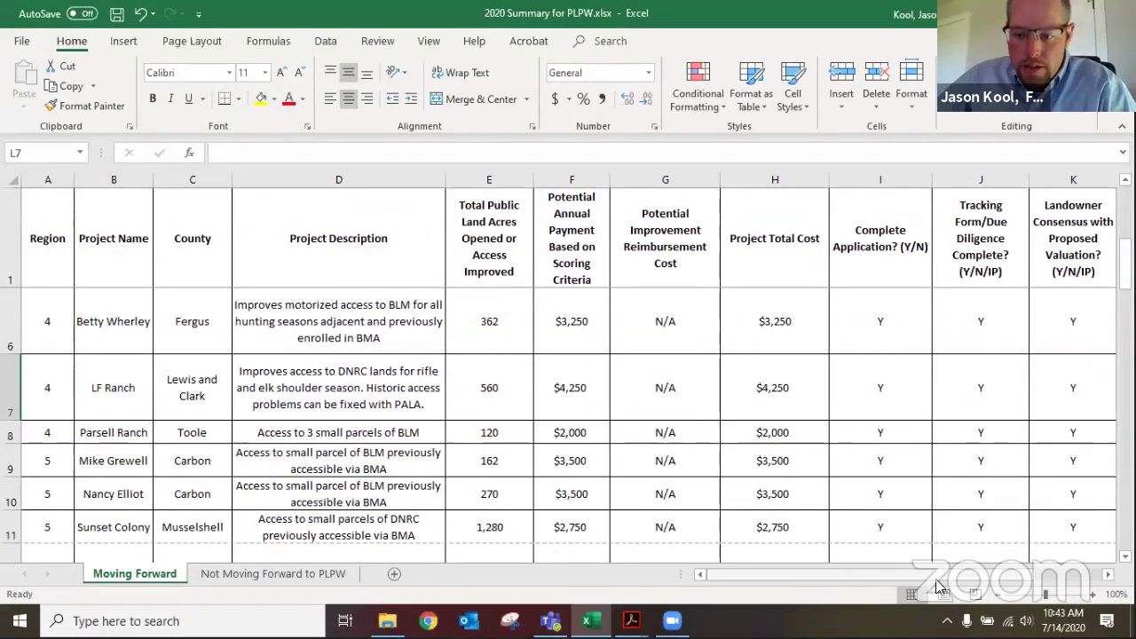
{"action": "left_click_drag", "start_coordinate": [939, 582], "coordinate": [994, 581]}
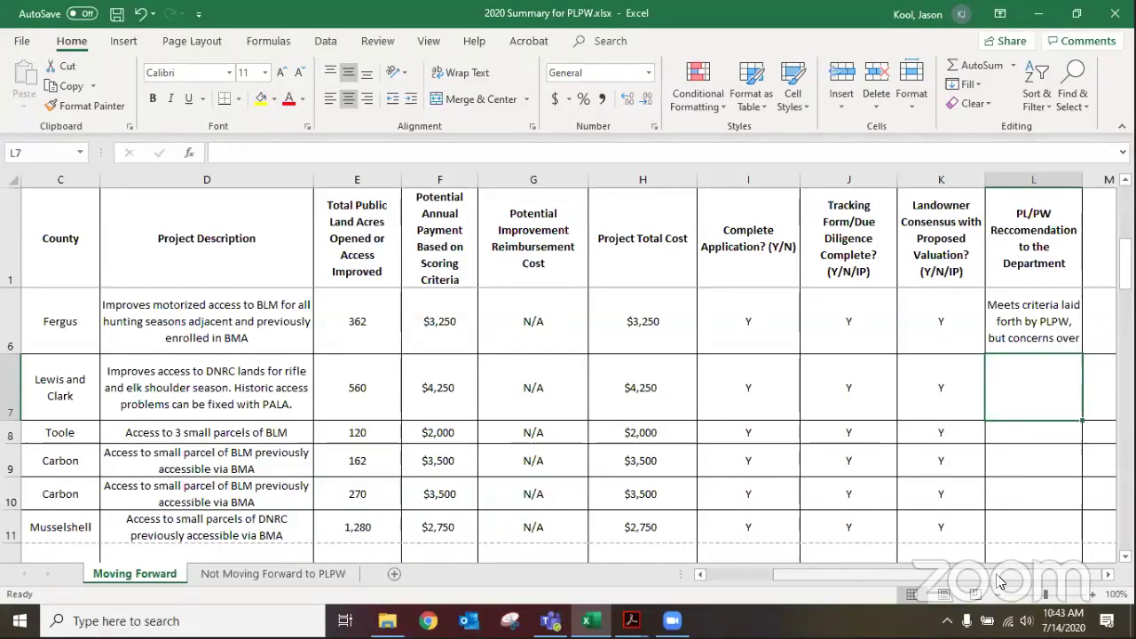
{"action": "left_click_drag", "start_coordinate": [998, 581], "coordinate": [930, 589]}
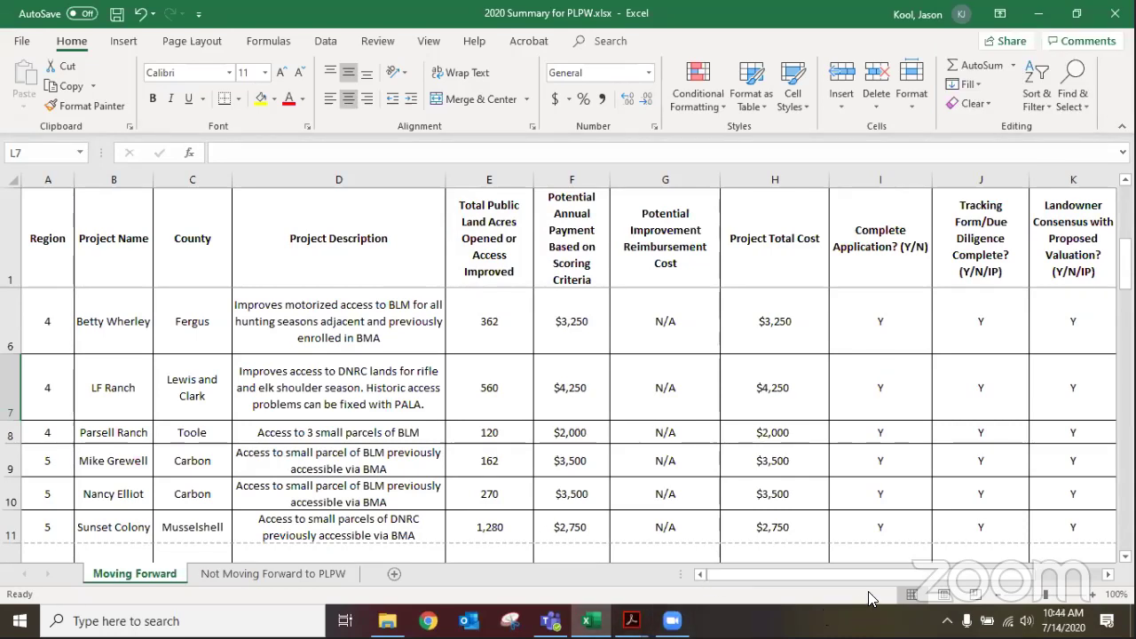
{"action": "left_click_drag", "start_coordinate": [861, 575], "coordinate": [918, 573]}
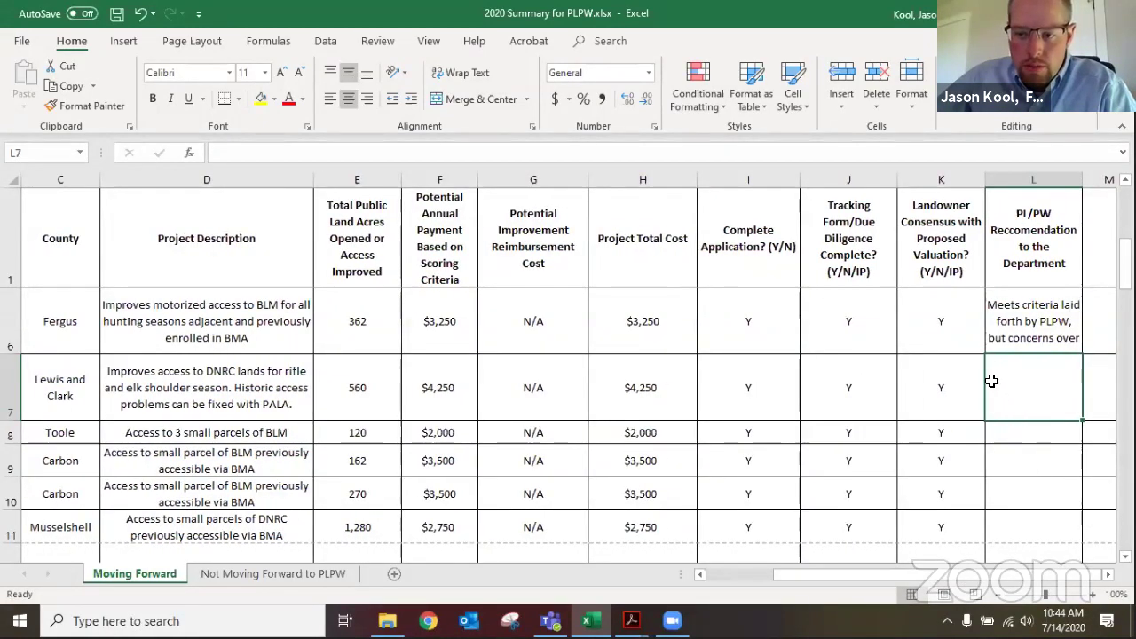
{"action": "scroll", "coordinate": [1064, 385], "scroll_direction": "down", "scroll_amount": 2}
{"action": "scroll", "coordinate": [1073, 390], "scroll_direction": "up", "scroll_amount": 2}
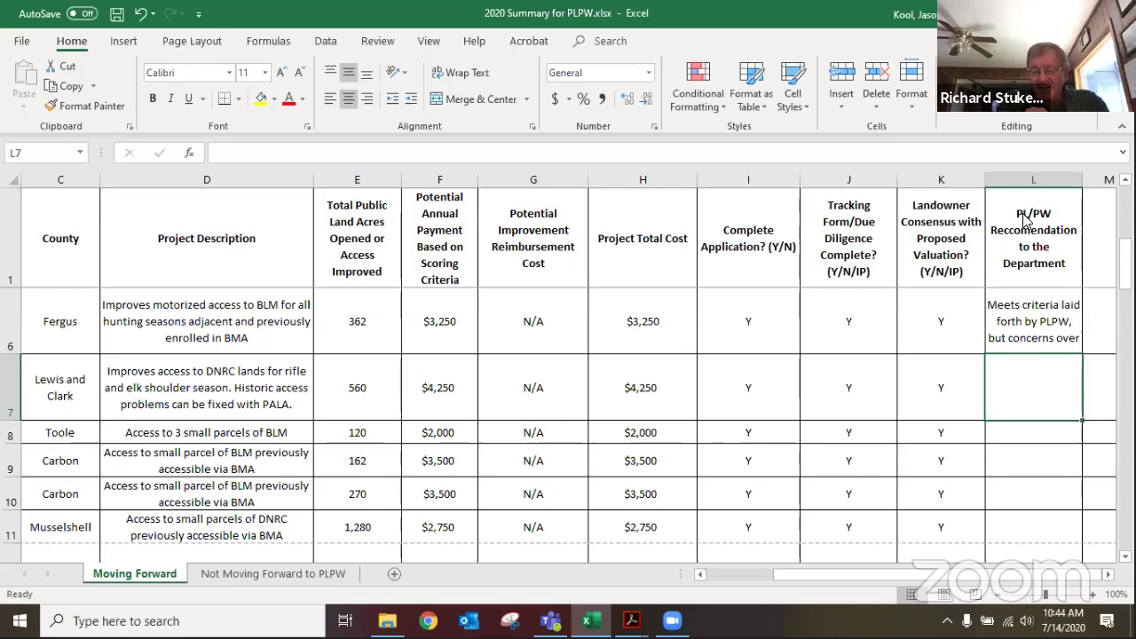
Reopen the PL/PW recommendation in cell L6 for editing and select its entire text
{"action": "left_click", "coordinate": [614, 387]}
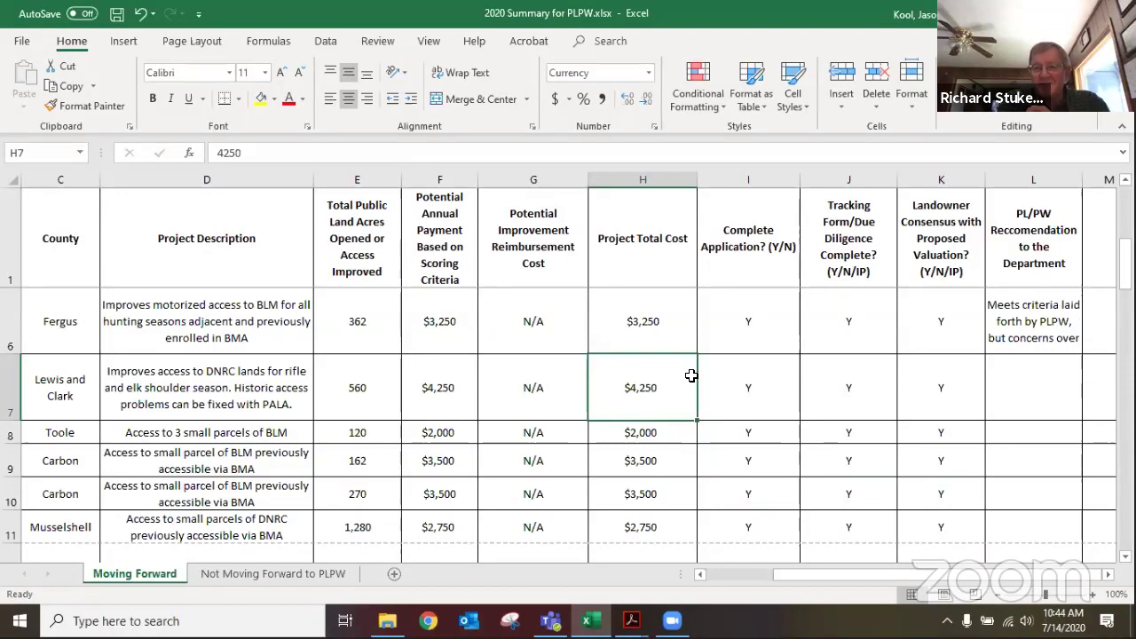
{"action": "left_click", "coordinate": [1022, 321]}
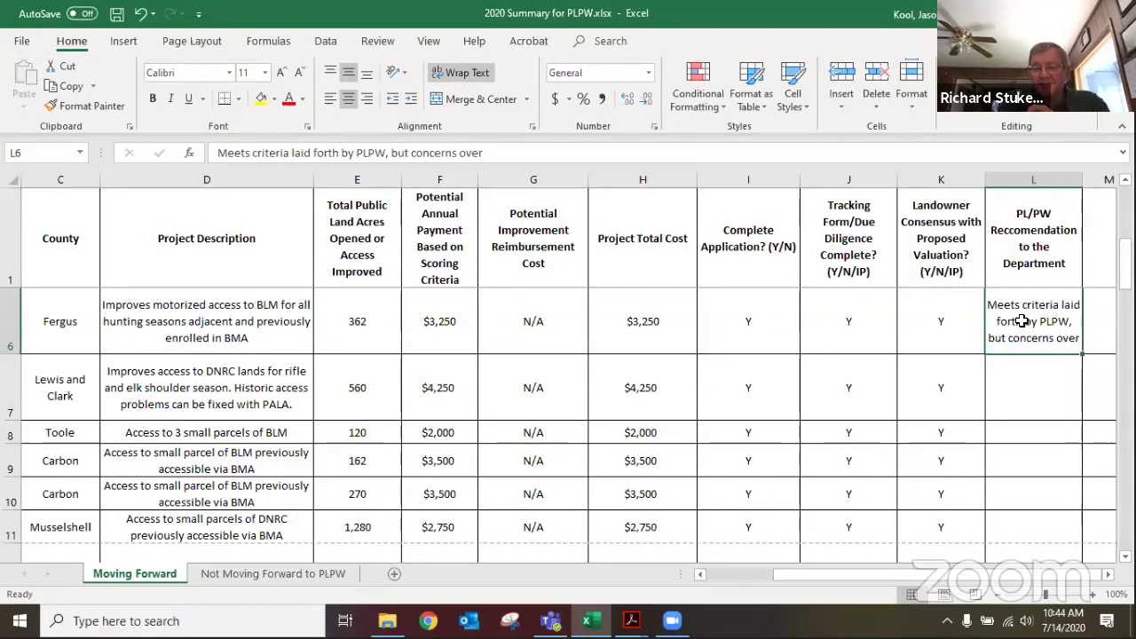
{"action": "double_click", "coordinate": [1022, 321]}
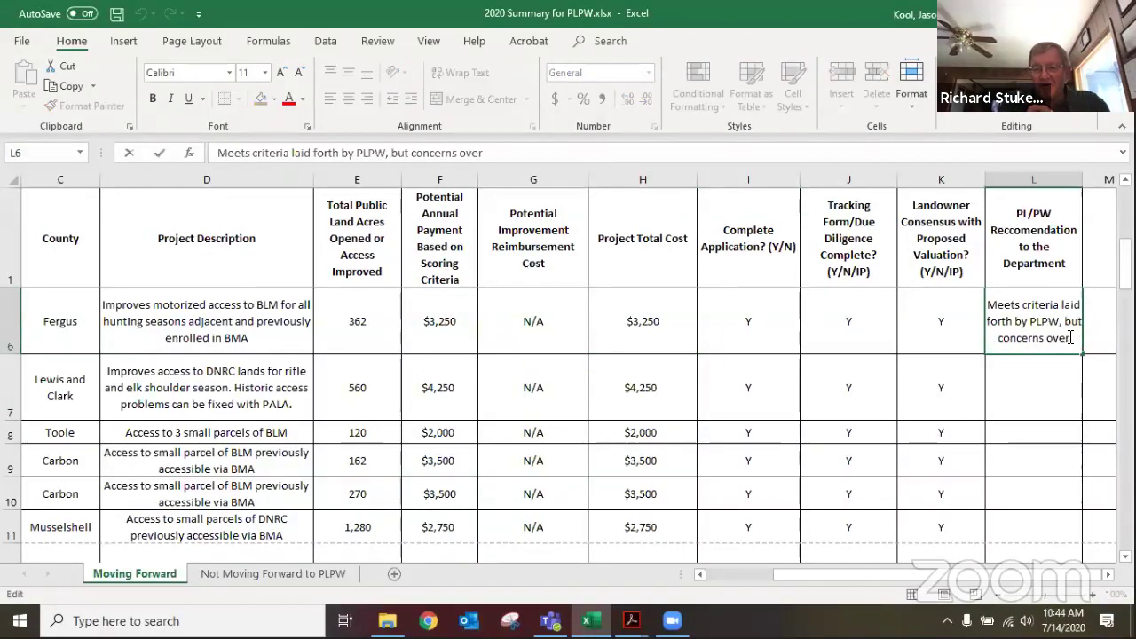
{"action": "left_click_drag", "start_coordinate": [1070, 339], "coordinate": [981, 306]}
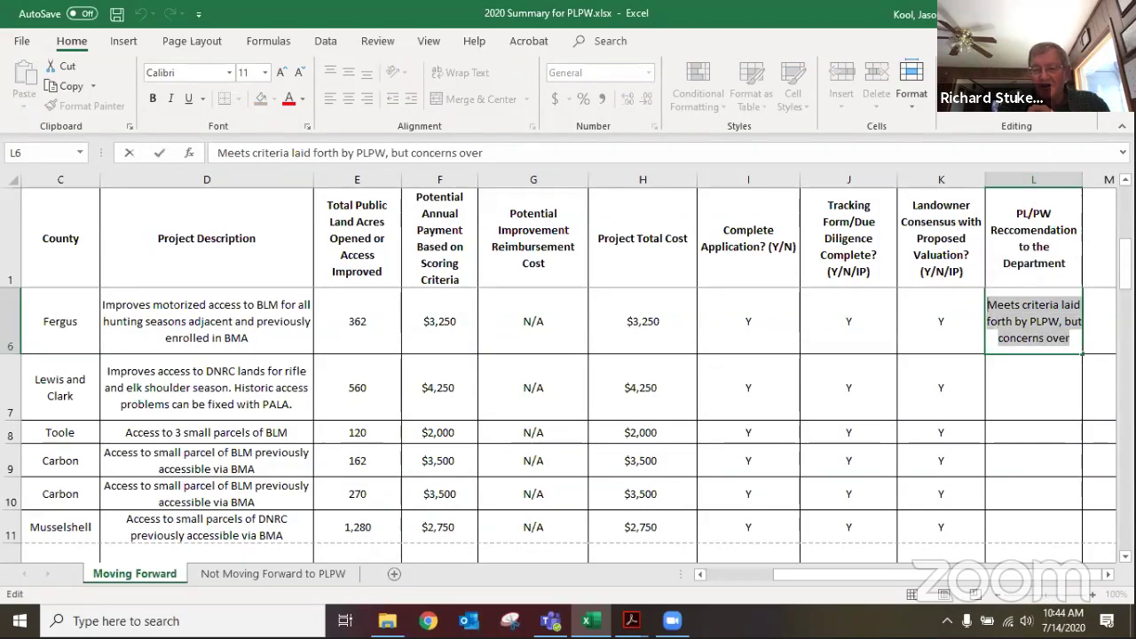
{"action": "key", "text": "alt+Tab"}
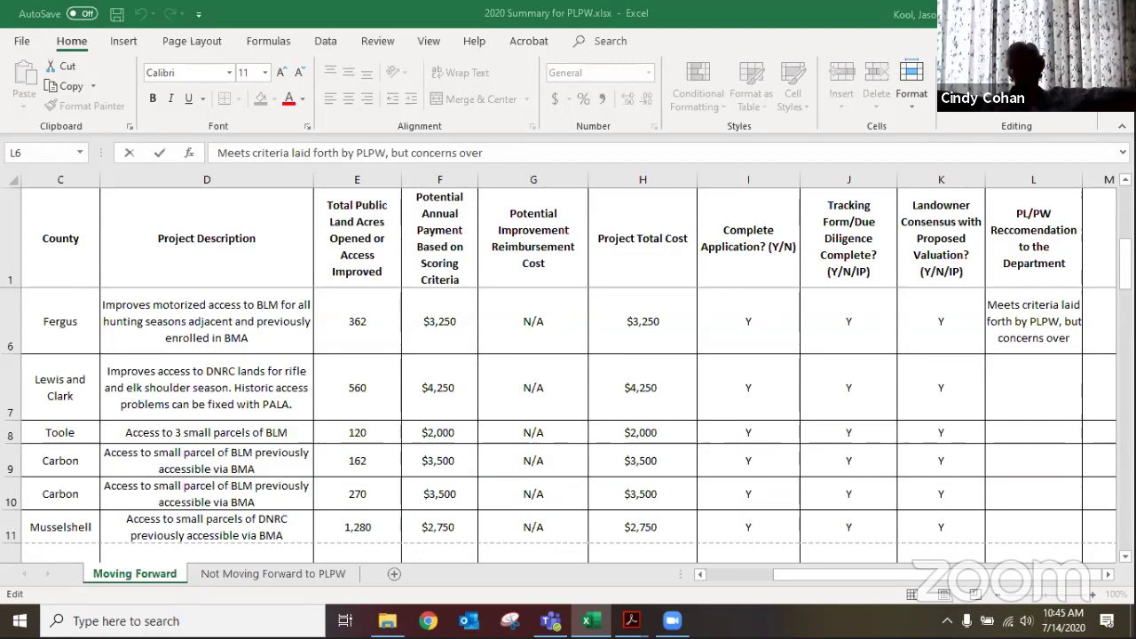
{"action": "scroll", "coordinate": [568, 417], "scroll_direction": "down", "scroll_amount": 1}
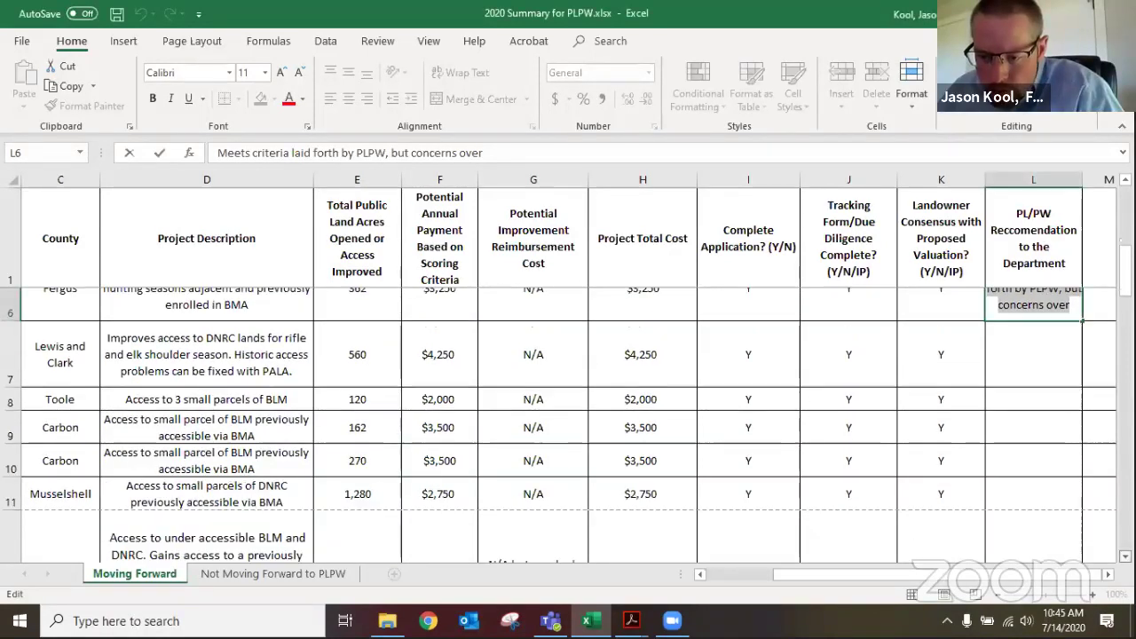